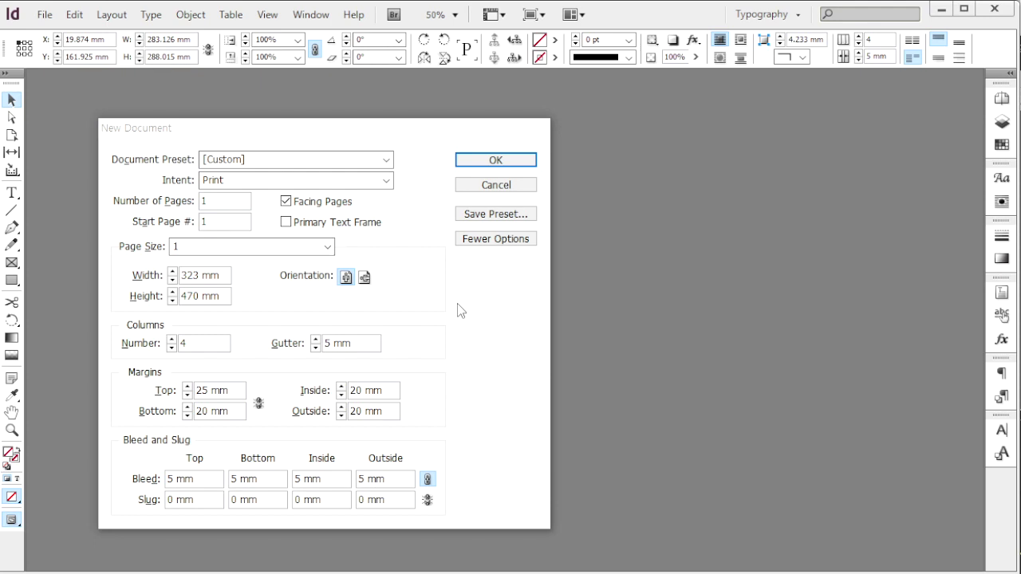
# Create the 323 × 470 mm print document with four columns and save it as 수험번호-성명-1
pyautogui.press('Return')
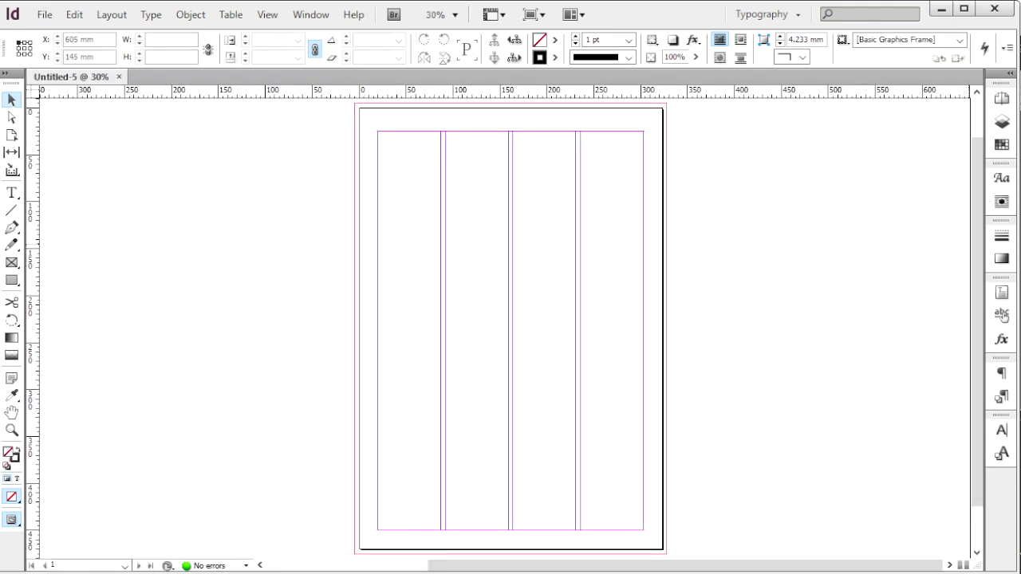
pyautogui.hotkey('ctrl', 's')
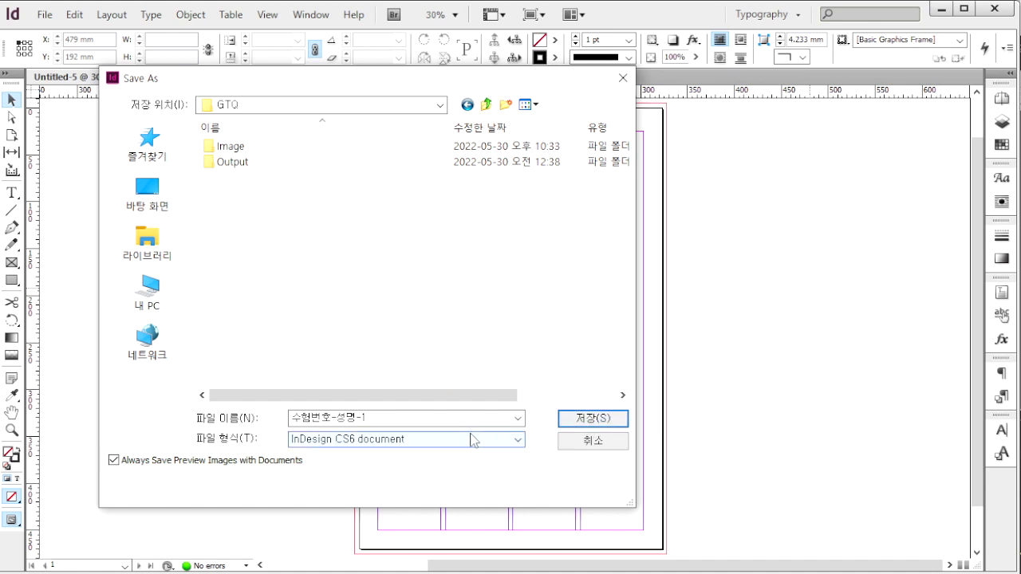
pyautogui.click(590, 419)
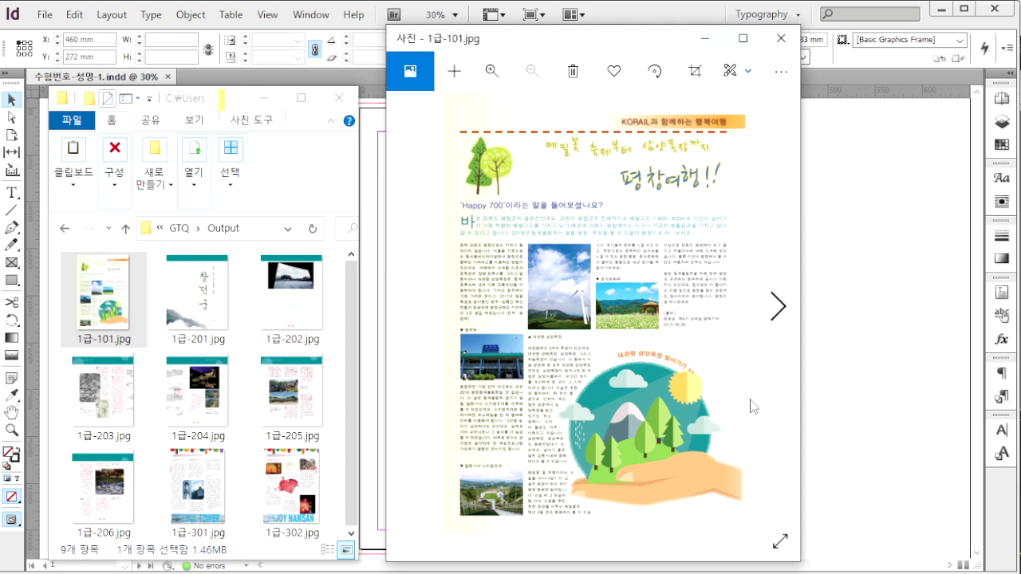
# Place 1급-1.jpg from the bleed corner over the page's left half, about 162 × 480 mm
pyautogui.click(813, 343)
pyautogui.hotkey('ctrl', 'd')
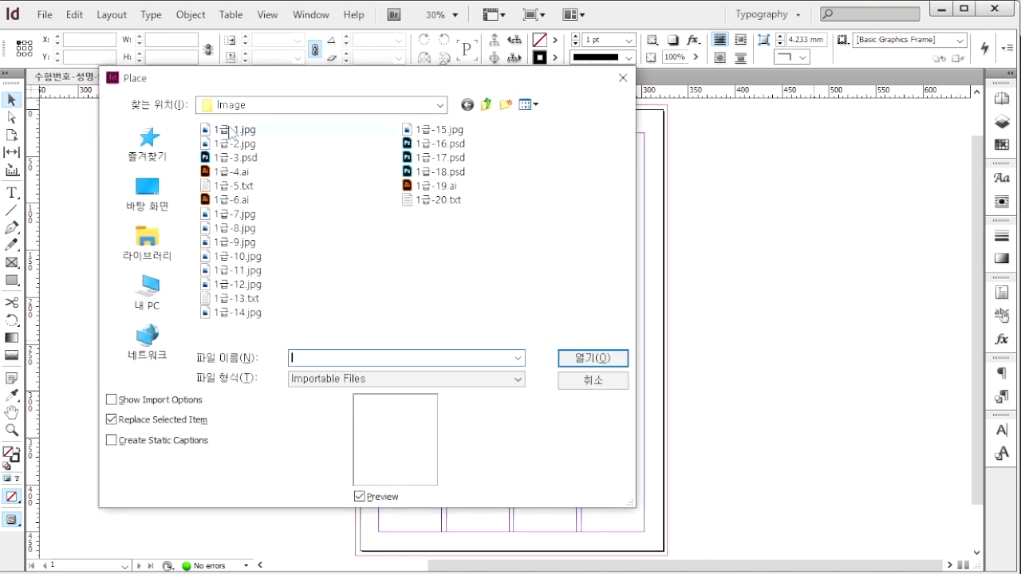
pyautogui.click(230, 130)
pyautogui.click(603, 366)
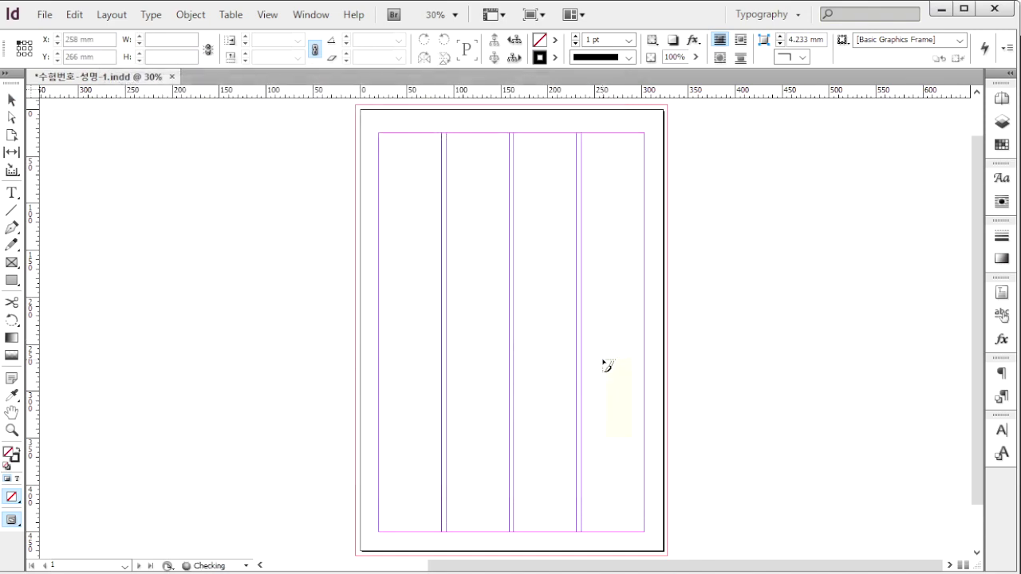
pyautogui.moveTo(357, 107); pyautogui.dragTo(547, 553)
# Apply a Gradient Feather effect to the yellow background image so it fades out toward the page's middle
pyautogui.rightClick(376, 536)
pyautogui.moveTo(478, 341)
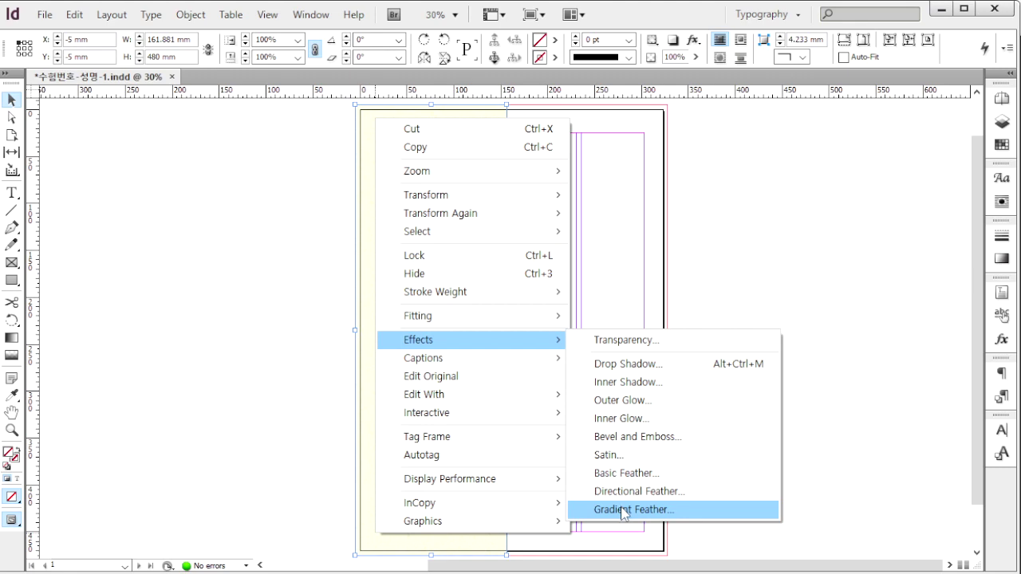
pyautogui.click(788, 244)
# Place 1급-2.jpg in the first column at the column's 67 mm width
pyautogui.hotkey('ctrl', 'd')
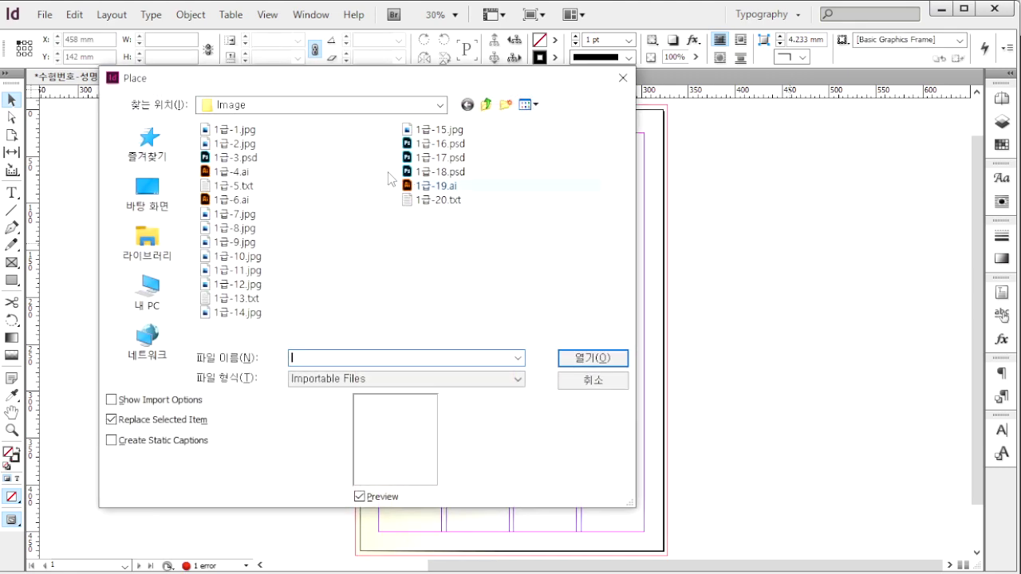
pyautogui.click(249, 145)
pyautogui.click(592, 357)
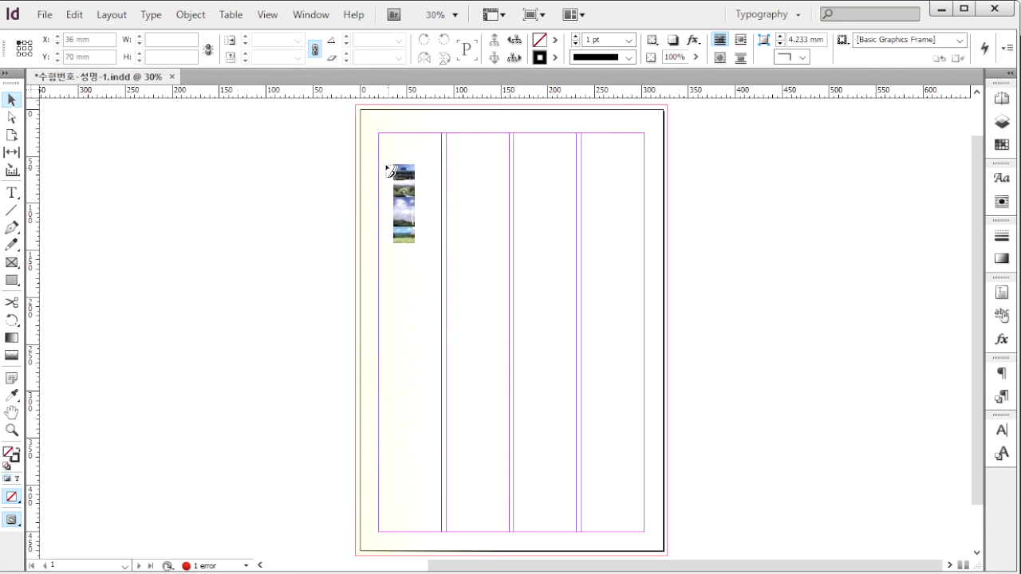
pyautogui.moveTo(378, 132); pyautogui.dragTo(446, 361)
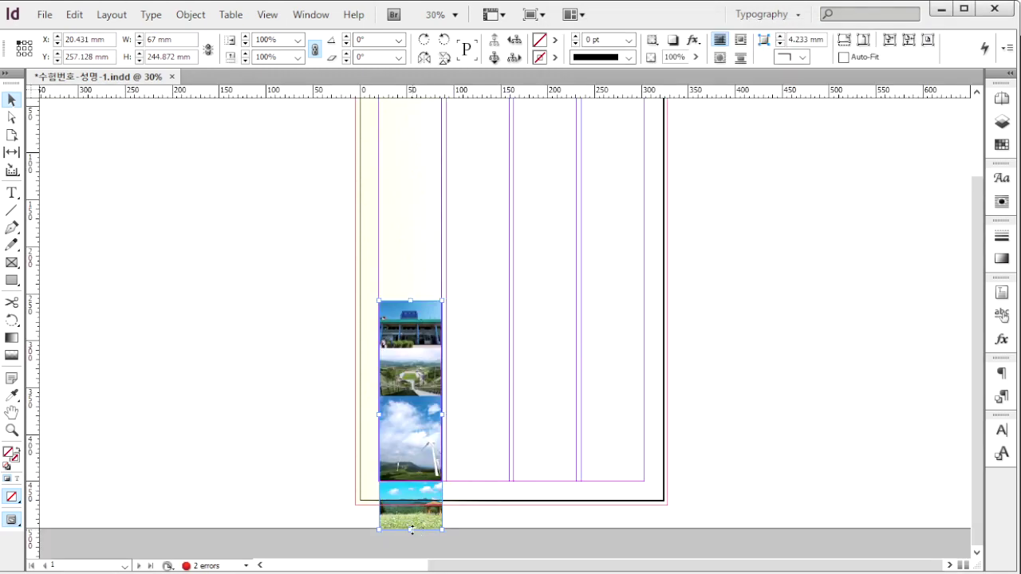
# Crop the placed image to the station photo, then duplicate it to the first column's bottom, showing the stadium, and into the second column
pyautogui.moveTo(411, 529); pyautogui.dragTo(434, 465)
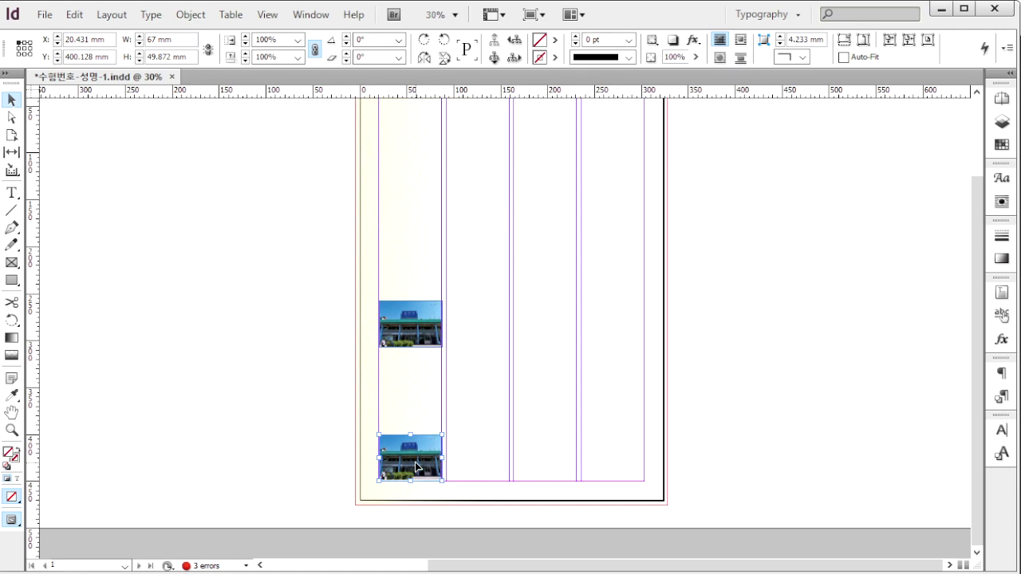
pyautogui.moveTo(415, 466); pyautogui.dragTo(485, 322)
pyautogui.click(481, 391)
pyautogui.click(426, 314)
pyautogui.scroll(3, 579, 374)
# Extend the second-column copy's frame and shift its content to show the wind turbine photo
pyautogui.click(485, 322)
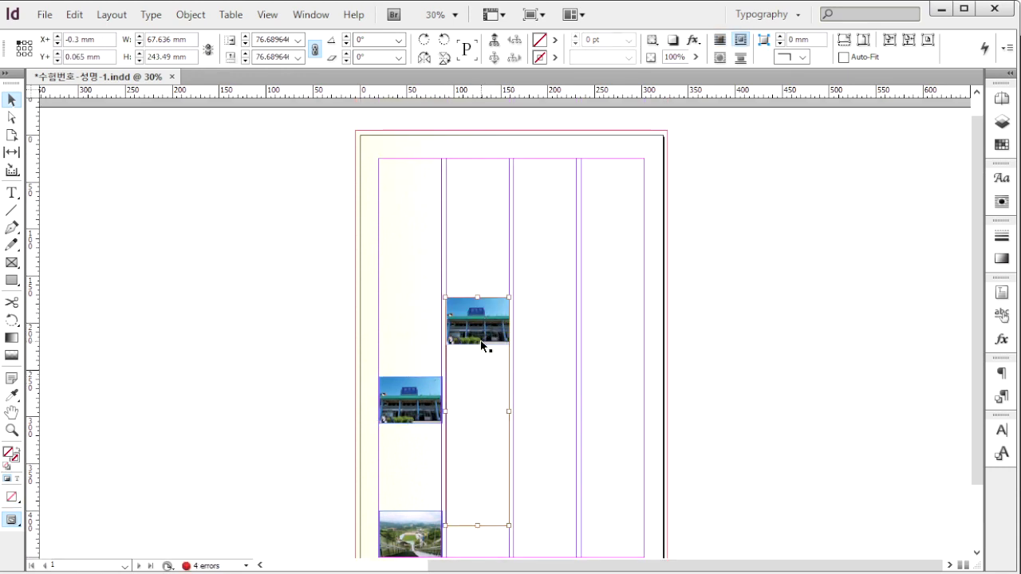
pyautogui.click(482, 350)
pyautogui.click(479, 328)
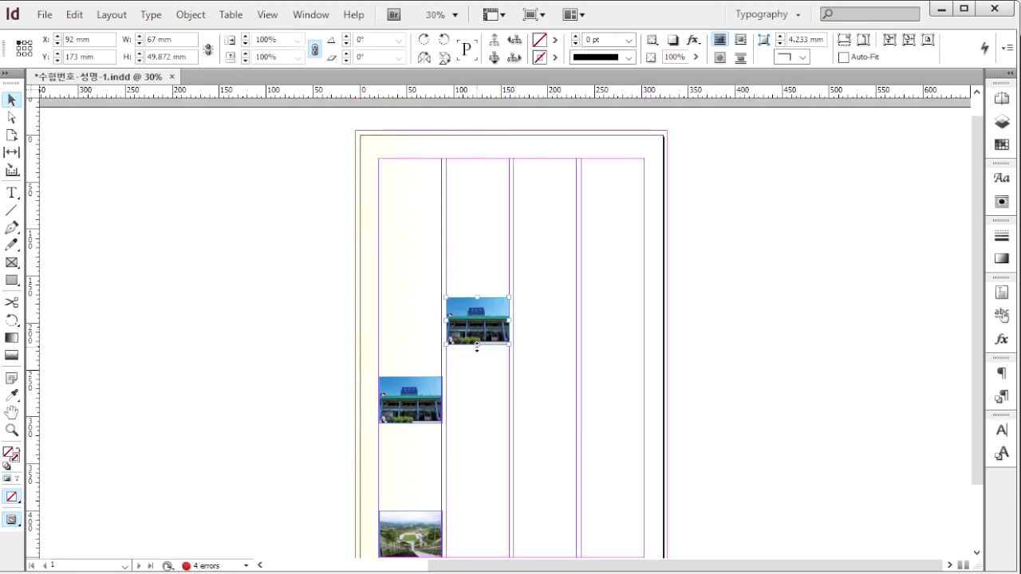
pyautogui.moveTo(476, 345)
pyautogui.mouseDown()
pyautogui.moveTo(474, 380)
pyautogui.moveTo(492, 338)
pyautogui.mouseUp()
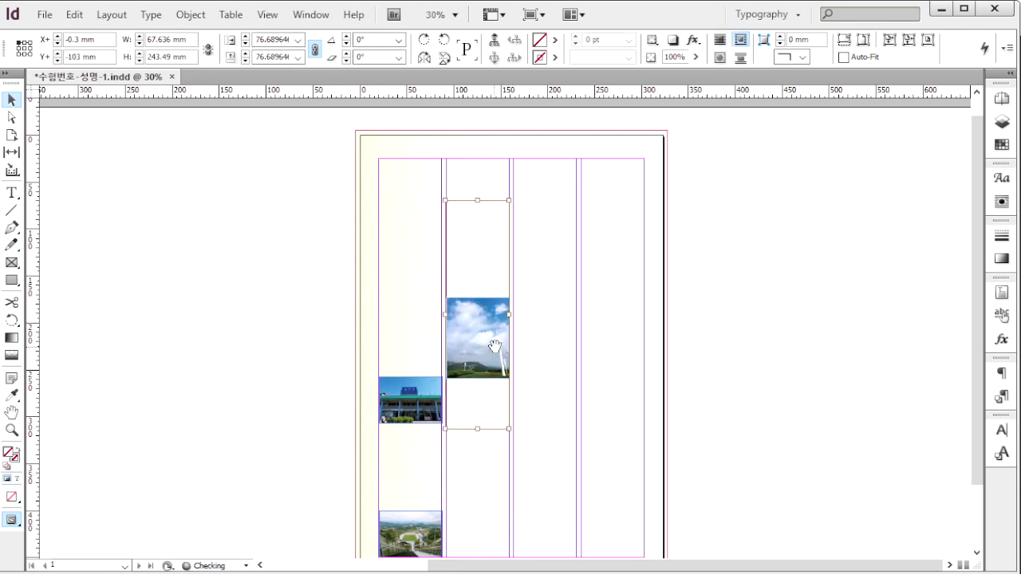
# Duplicate the station photo into the third column, showing the flower field and bottom-aligned with the wind turbine photo
pyautogui.click(424, 411)
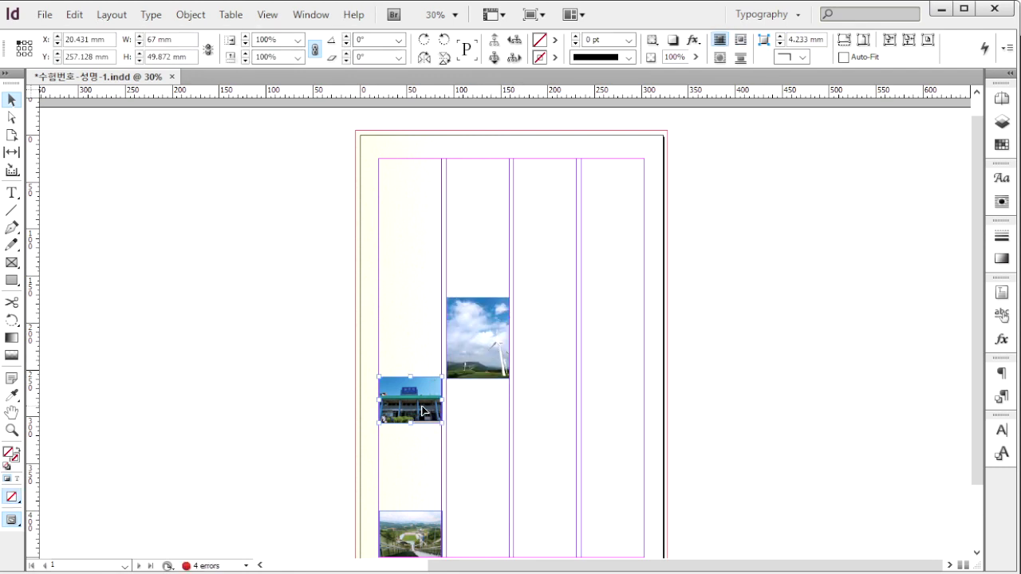
pyautogui.moveTo(418, 422); pyautogui.dragTo(578, 260)
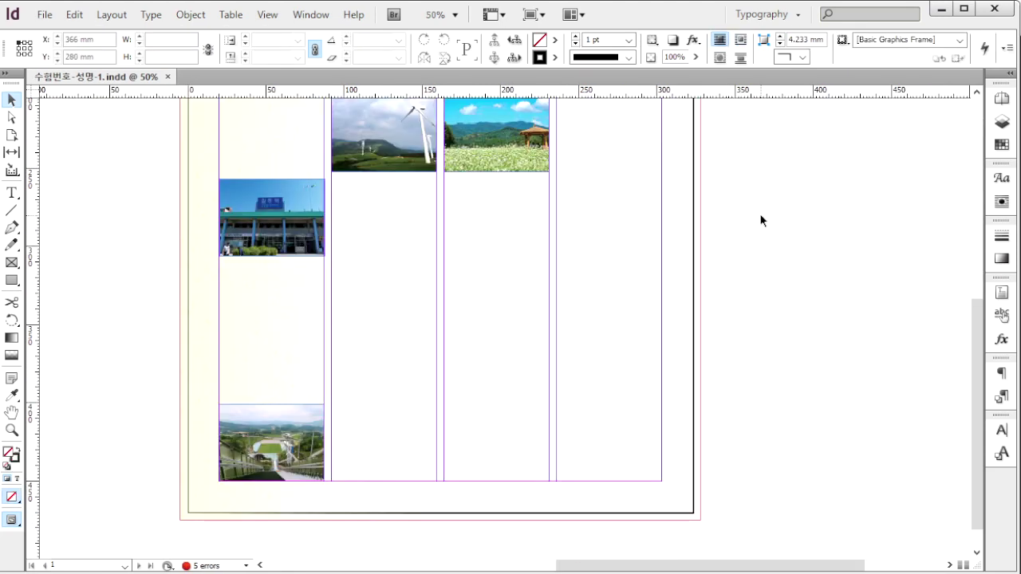
# Place 1급-3.psd, the hand and globe illustration, on the lower part of the page across the right columns
pyautogui.hotkey('ctrl', 'd')
pyautogui.click(239, 157)
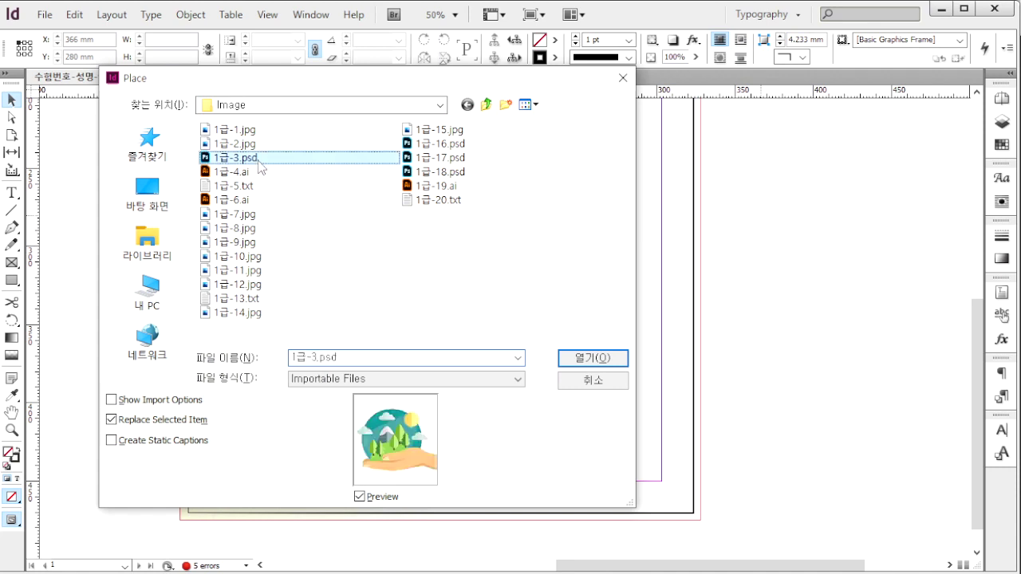
pyautogui.click(592, 361)
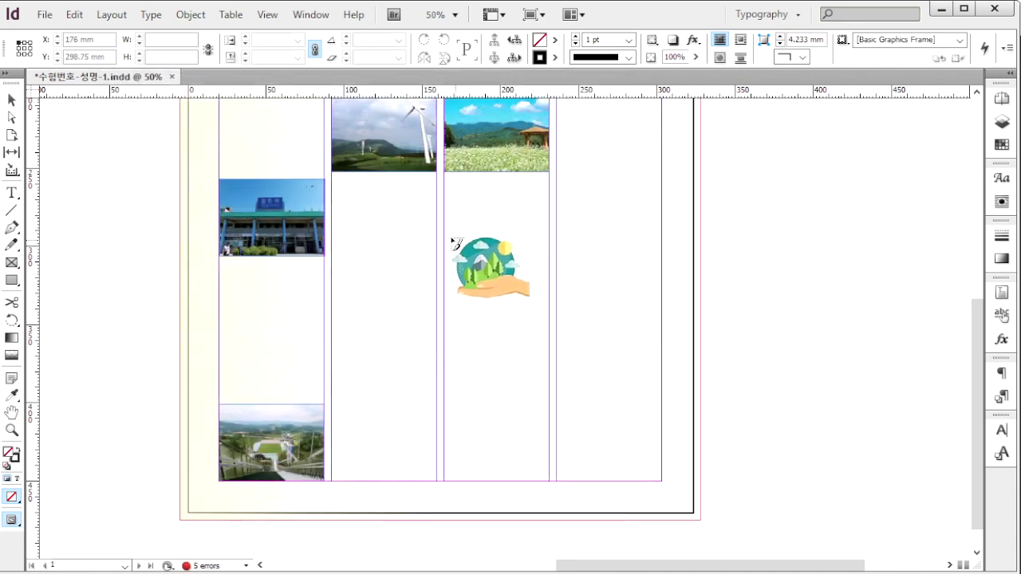
pyautogui.moveTo(420, 213); pyautogui.dragTo(687, 482)
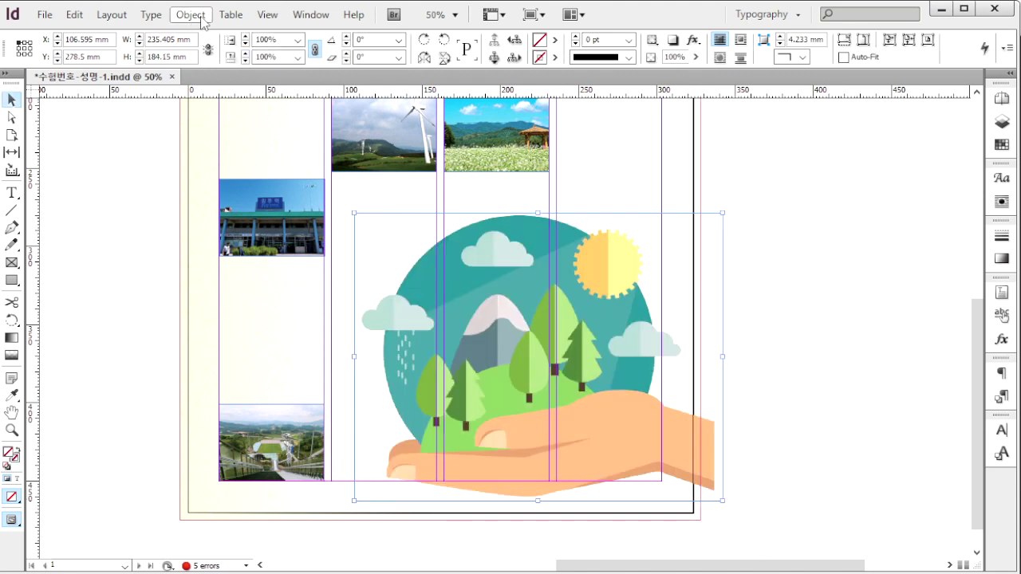
# Apply a clipping path to the hand and globe illustration and fit its frame to about 231 × 178.5 mm
pyautogui.click(193, 16)
pyautogui.moveTo(303, 437)
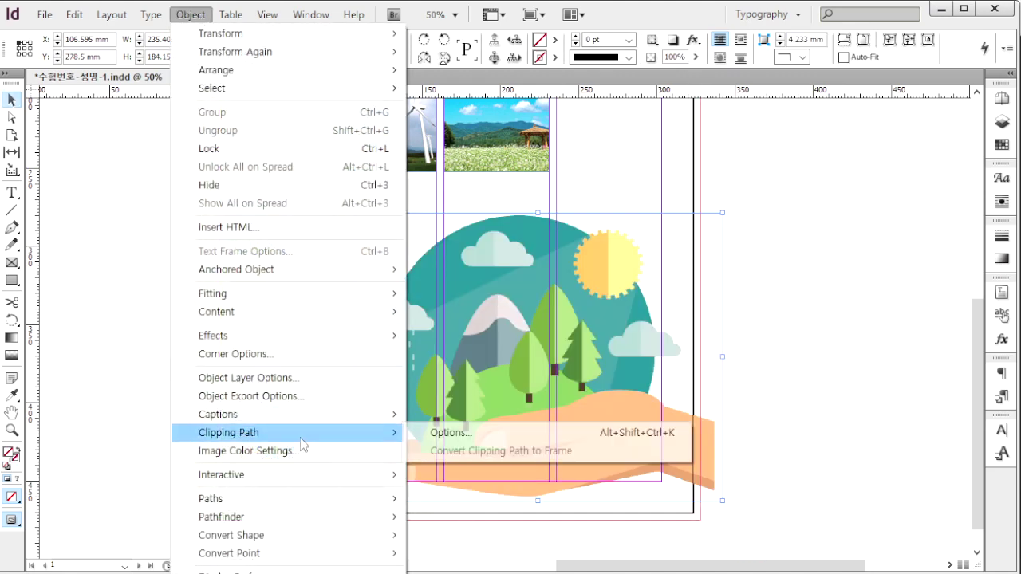
pyautogui.click(430, 435)
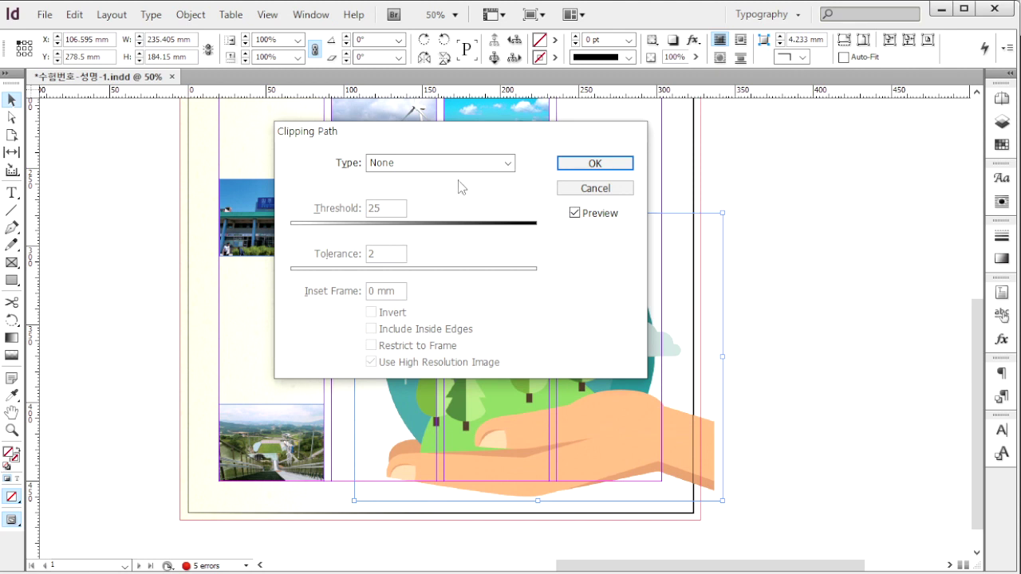
pyautogui.click(473, 167)
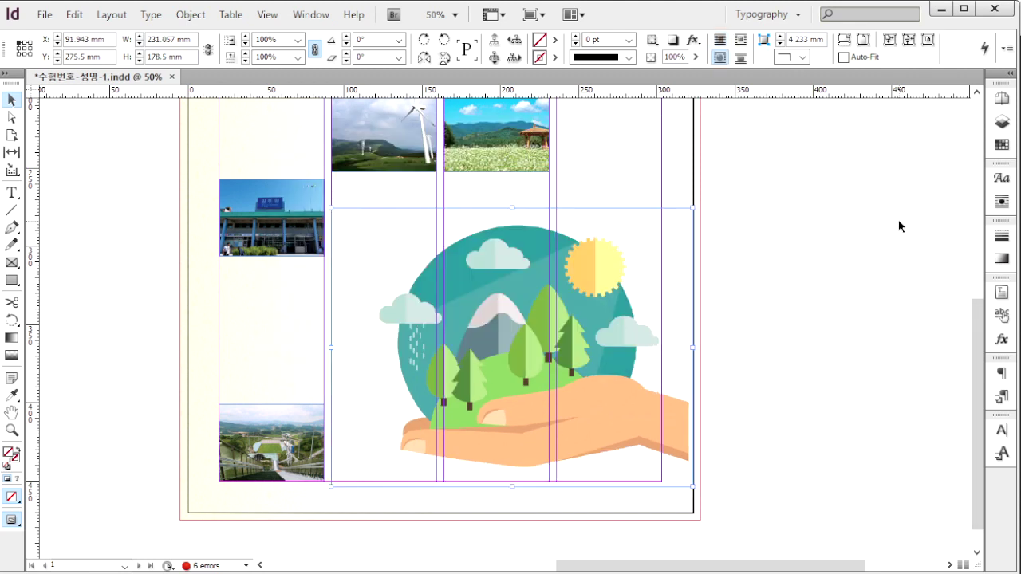
# Wrap text around the illustration's shape with a 4 mm offset along Photoshop Path 1, and apply a Basic Feather effect
pyautogui.click(1001, 201)
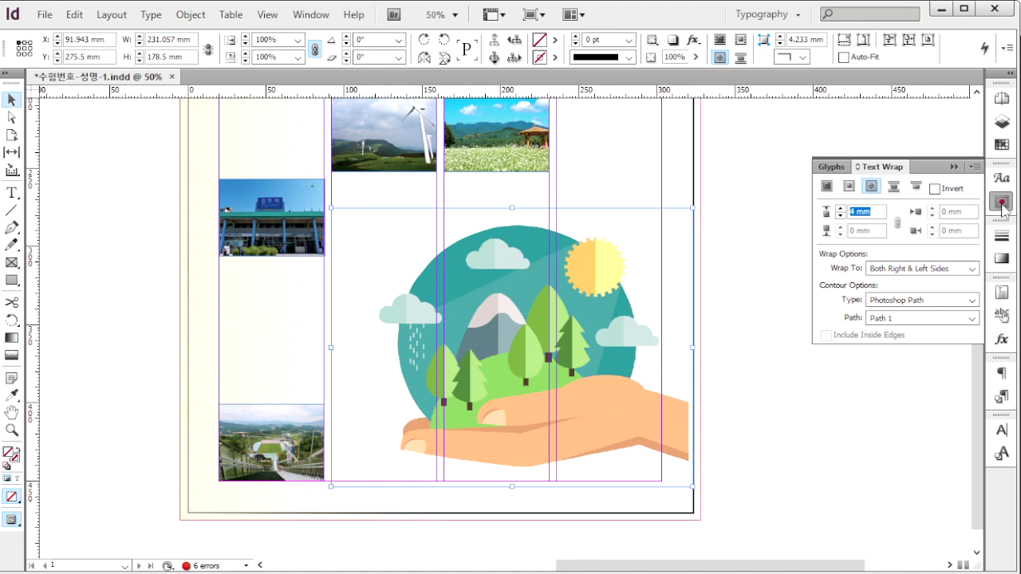
pyautogui.rightClick(550, 457)
pyautogui.moveTo(625, 281)
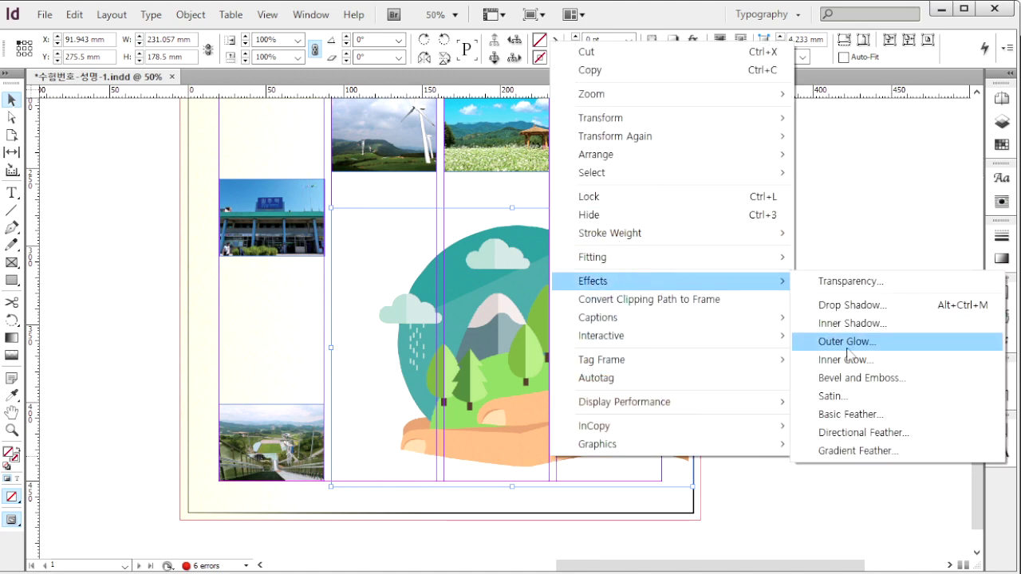
pyautogui.click(851, 414)
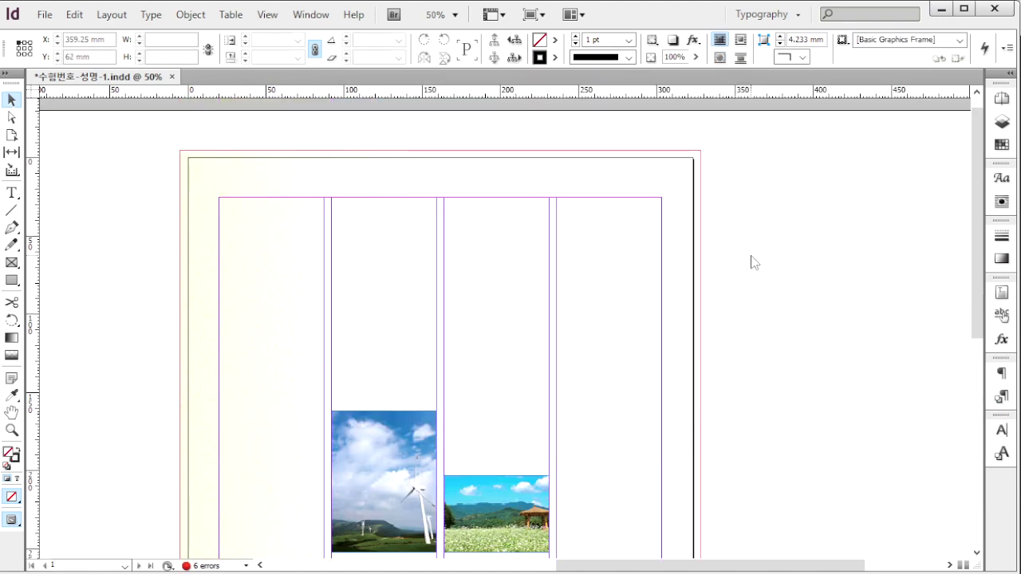
# Place 1급-4.ai, the tree and title artwork, across all four columns near the page's top, about 283 × 65 mm
pyautogui.hotkey('ctrl', 'd')
pyautogui.click(268, 177)
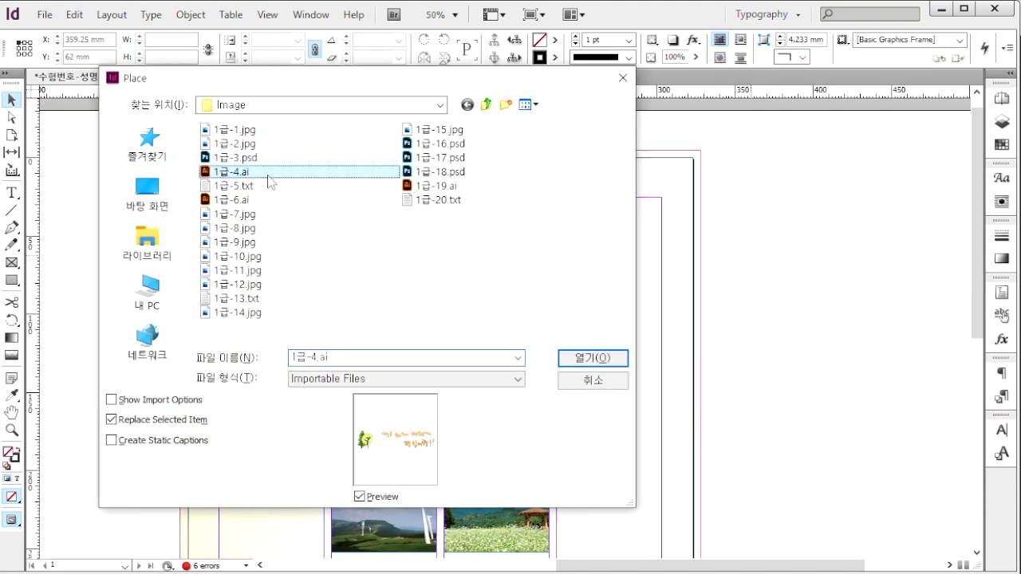
pyautogui.click(586, 358)
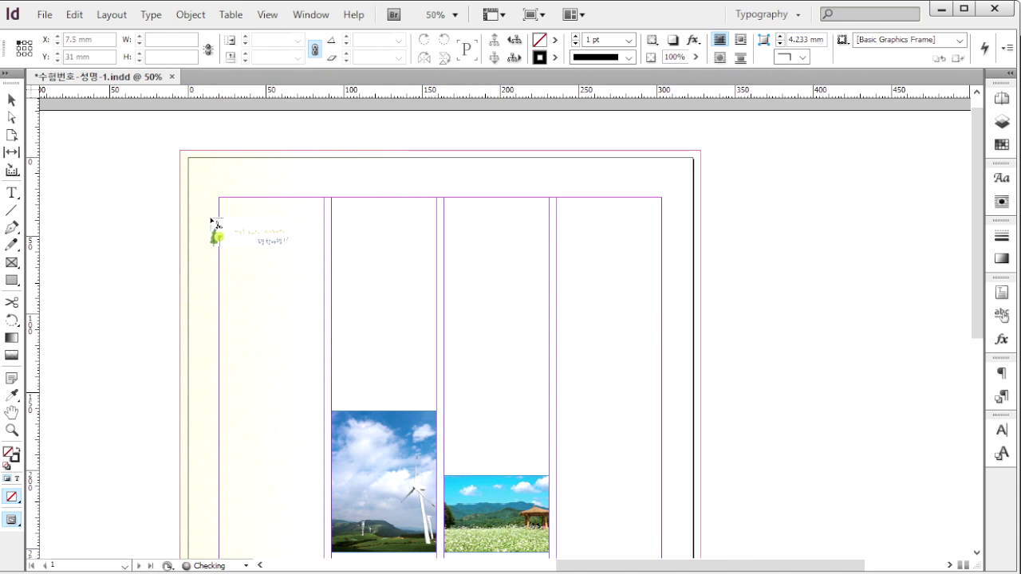
pyautogui.moveTo(223, 239); pyautogui.dragTo(661, 335)
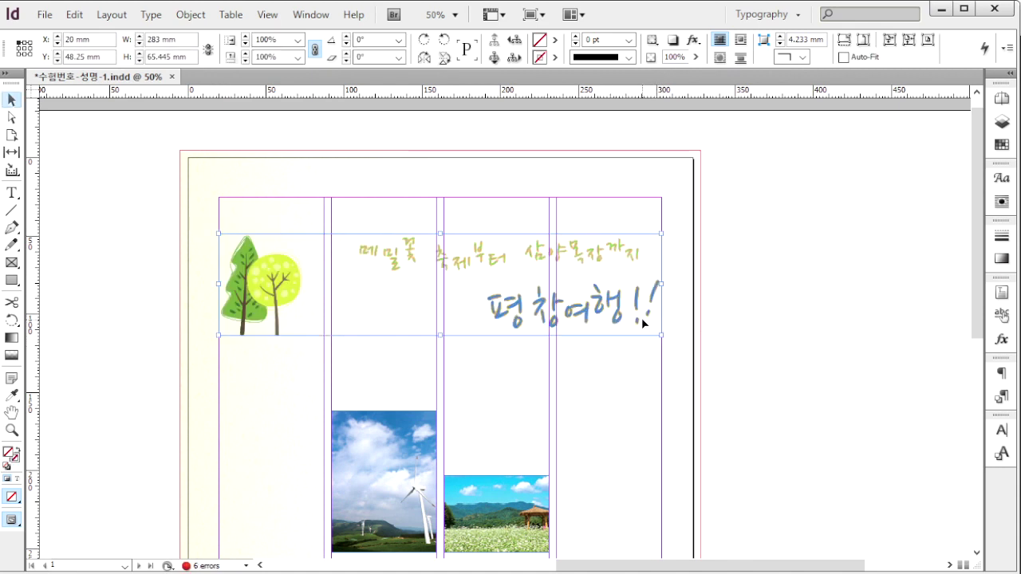
# Apply a Detect Edges clipping path to the tree and title artwork
pyautogui.click(191, 15)
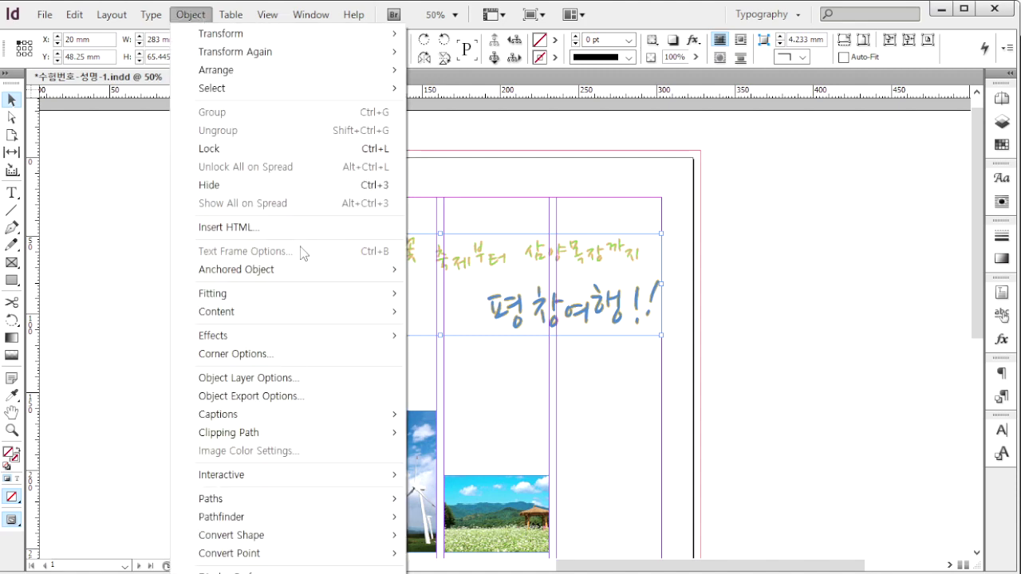
pyautogui.moveTo(372, 433)
pyautogui.click(457, 434)
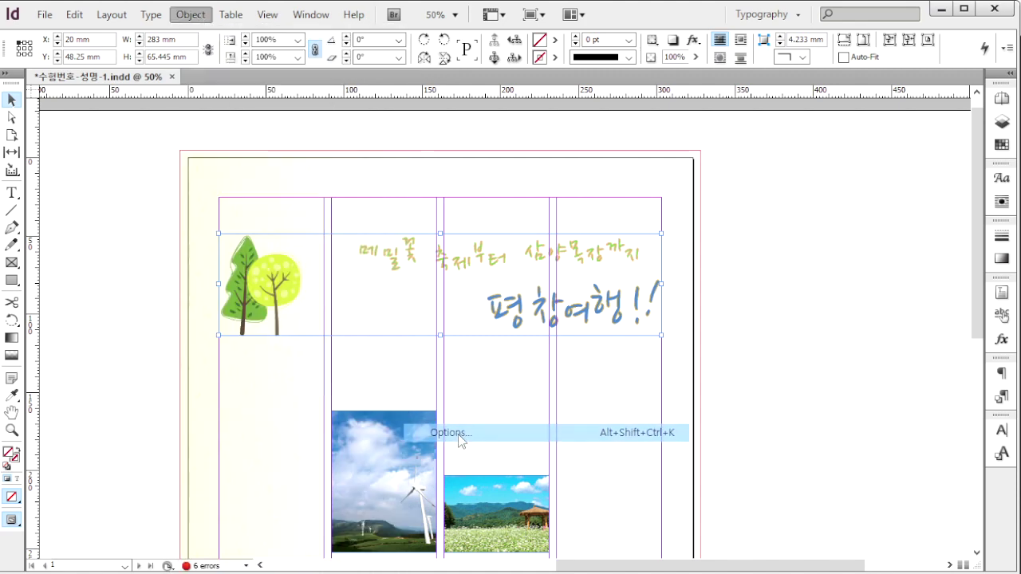
pyautogui.click(471, 167)
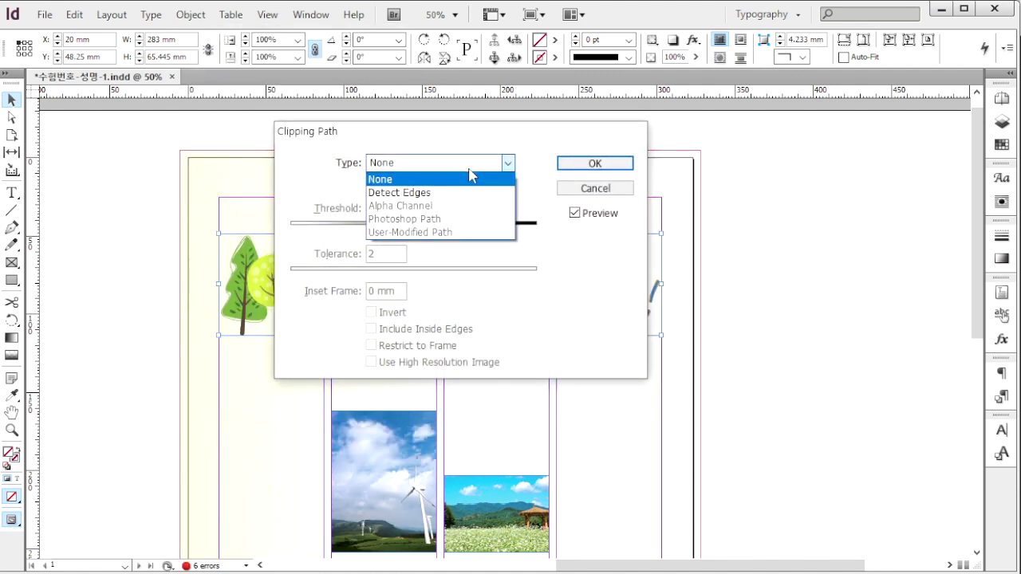
pyautogui.click(459, 193)
pyautogui.click(595, 162)
# Apply a Normal-mode Outer Glow at 75% opacity in yellow C=0 M=0 Y=100 K=0 to the tree and title artwork
pyautogui.scroll(-3, 245, 176)
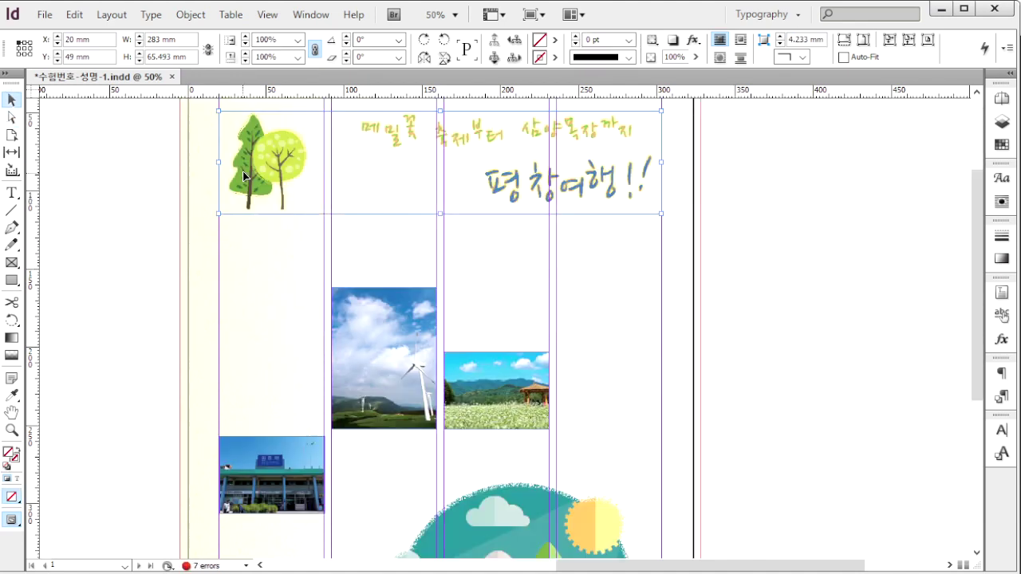
pyautogui.rightClick(251, 178)
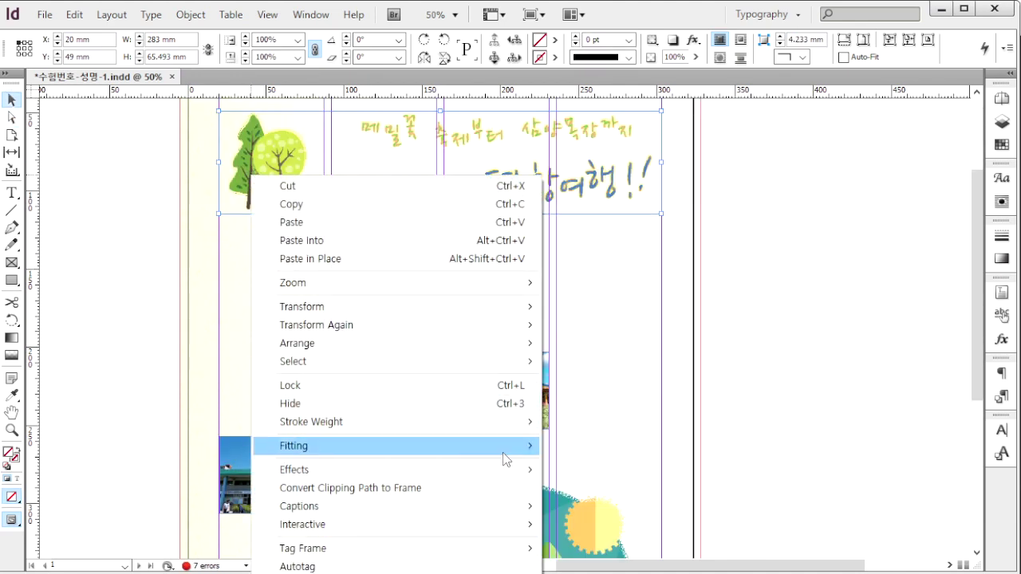
pyautogui.moveTo(503, 473)
pyautogui.click(614, 533)
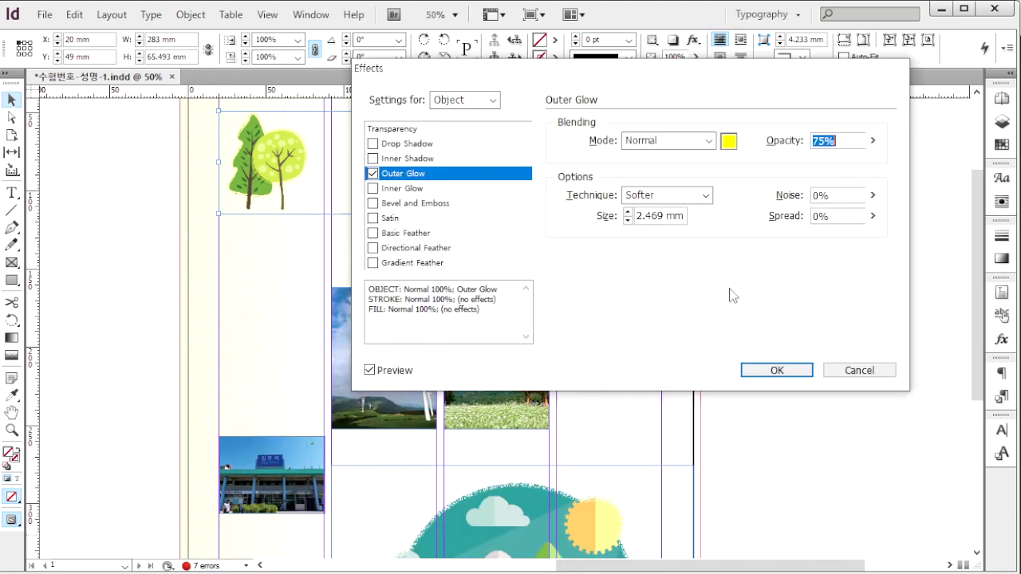
pyautogui.moveTo(762, 80); pyautogui.dragTo(791, 185)
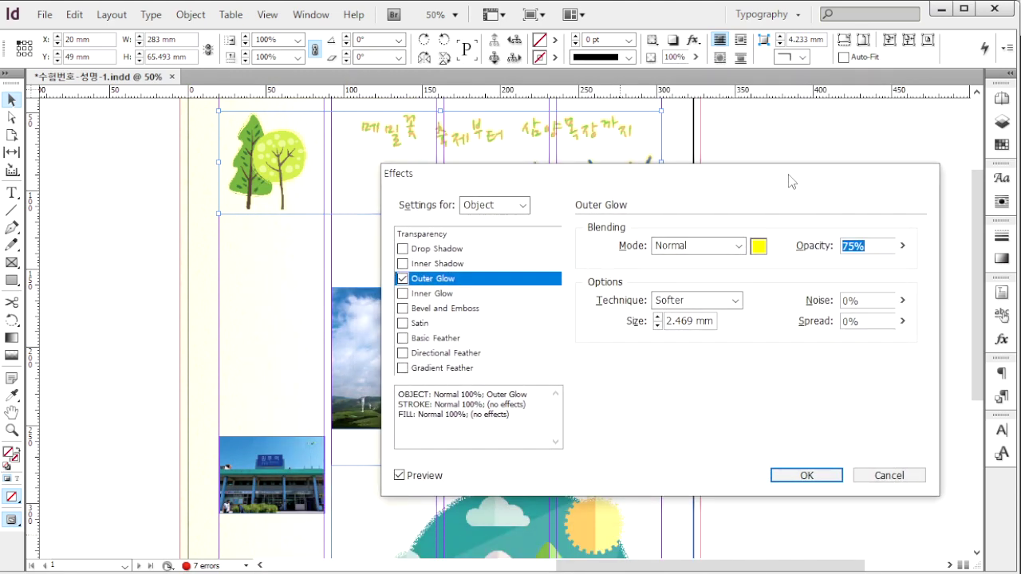
pyautogui.click(759, 246)
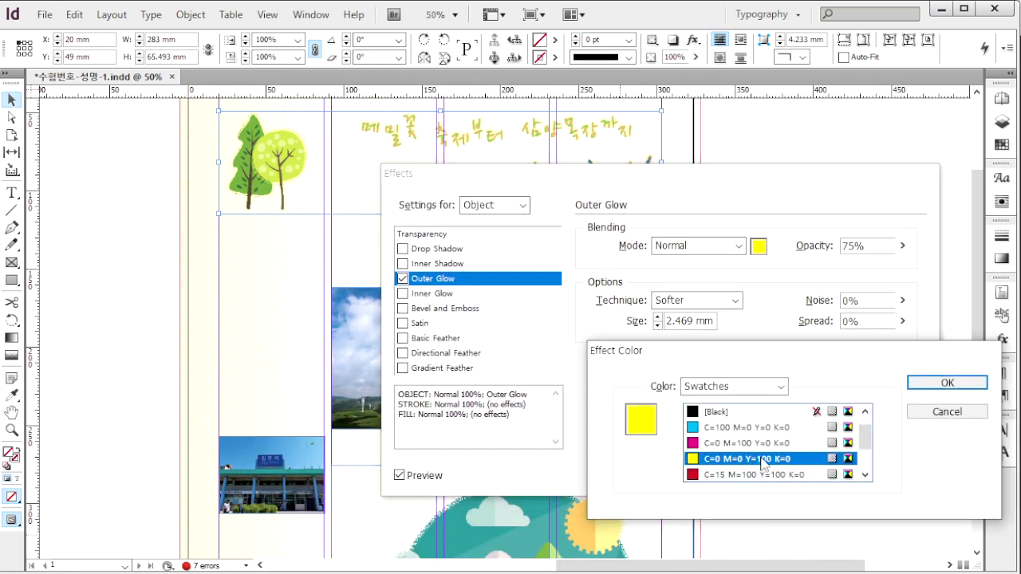
pyautogui.click(941, 385)
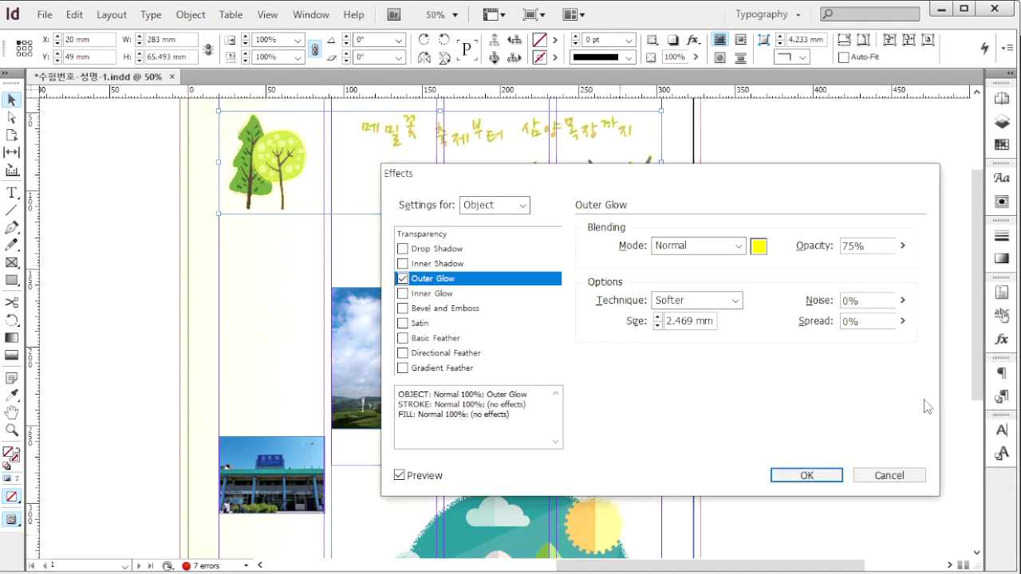
pyautogui.click(806, 476)
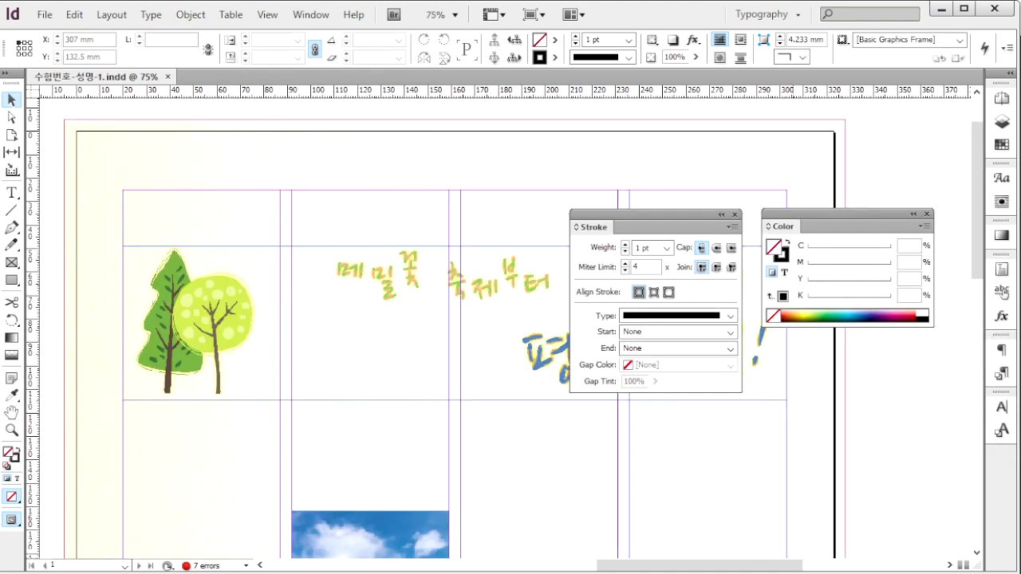
# Draw a horizontal line across the top of the page and set its length to 285 mm
pyautogui.click(15, 212)
pyautogui.moveTo(86, 151); pyautogui.dragTo(811, 160)
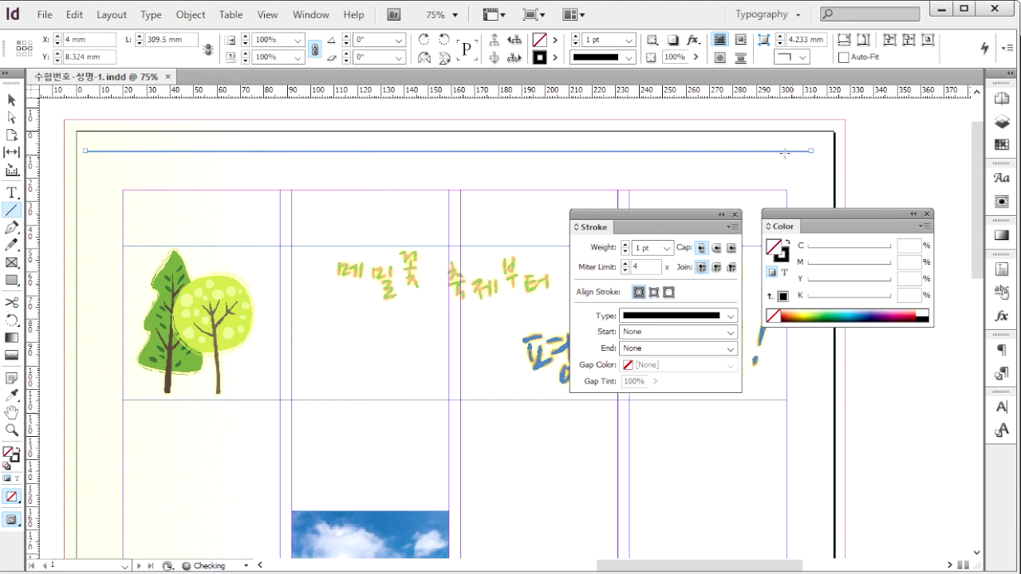
pyautogui.moveTo(186, 38); pyautogui.dragTo(85, 34)
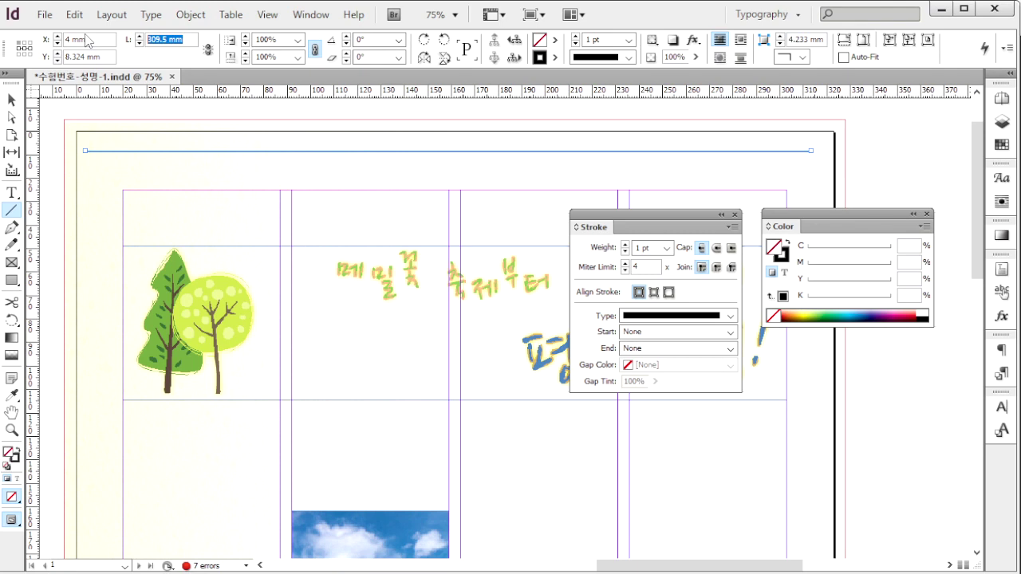
pyautogui.write('285')
pyautogui.press('Return')
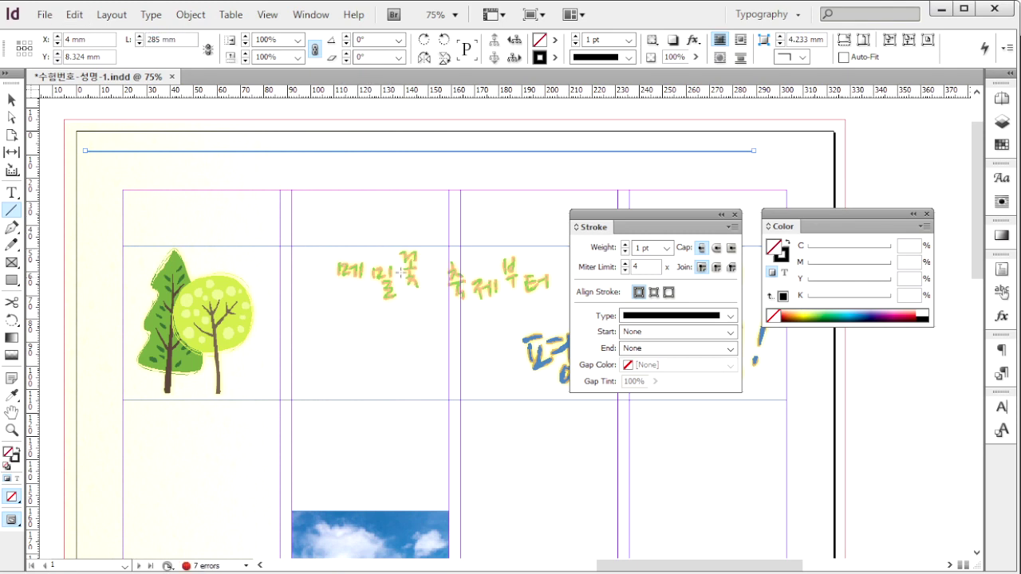
# Set the line's stroke weight to 7 pt and its stroke type to Dashed (3 and 2)
pyautogui.click(590, 246)
pyautogui.write('7')
pyautogui.click(724, 315)
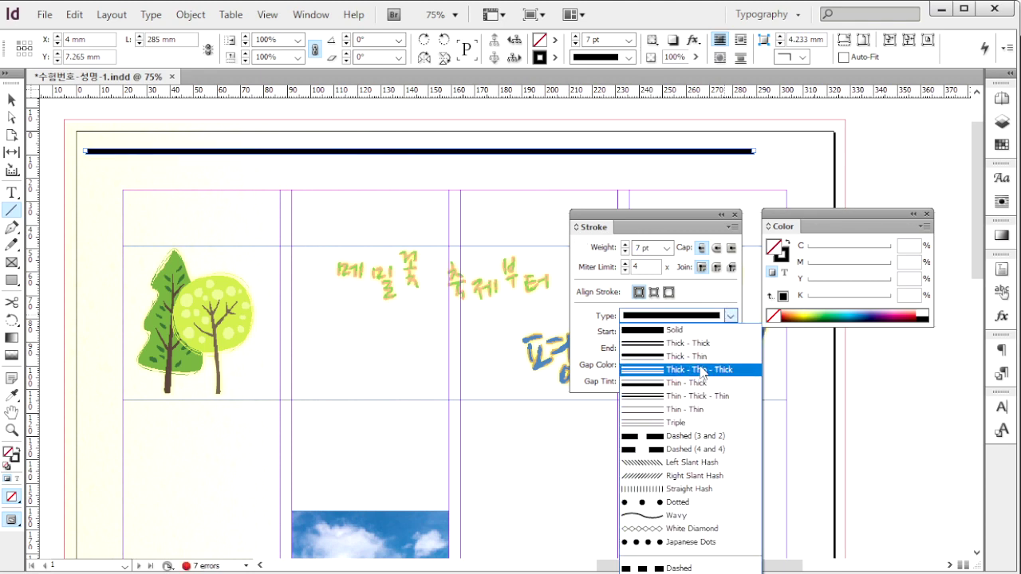
pyautogui.click(686, 437)
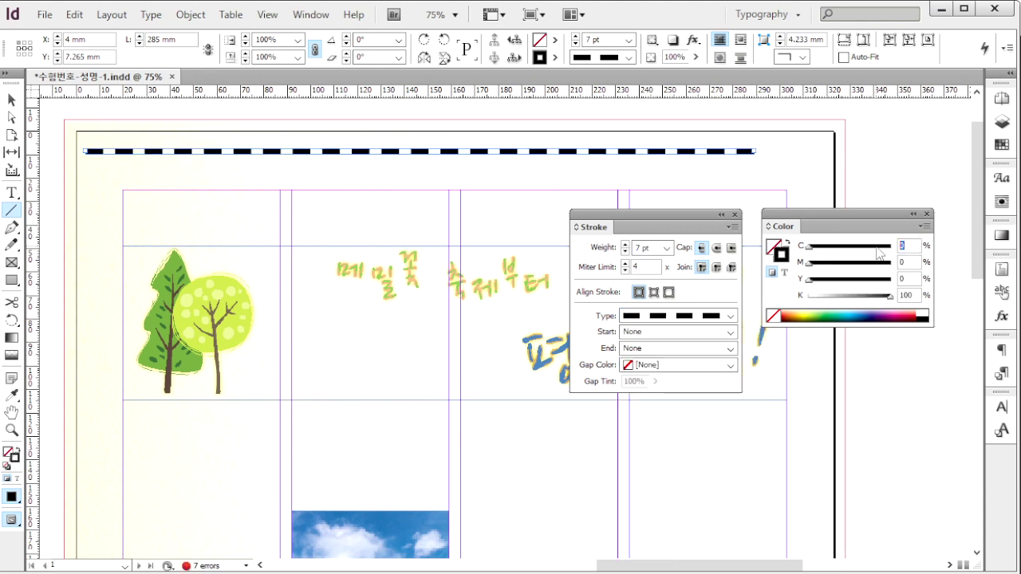
# Colour the dashed line's stroke C=20 M=70 Y=100 K=0 and move it onto the upper margin, starting at the first column
pyautogui.press('Tab')
pyautogui.write('100')
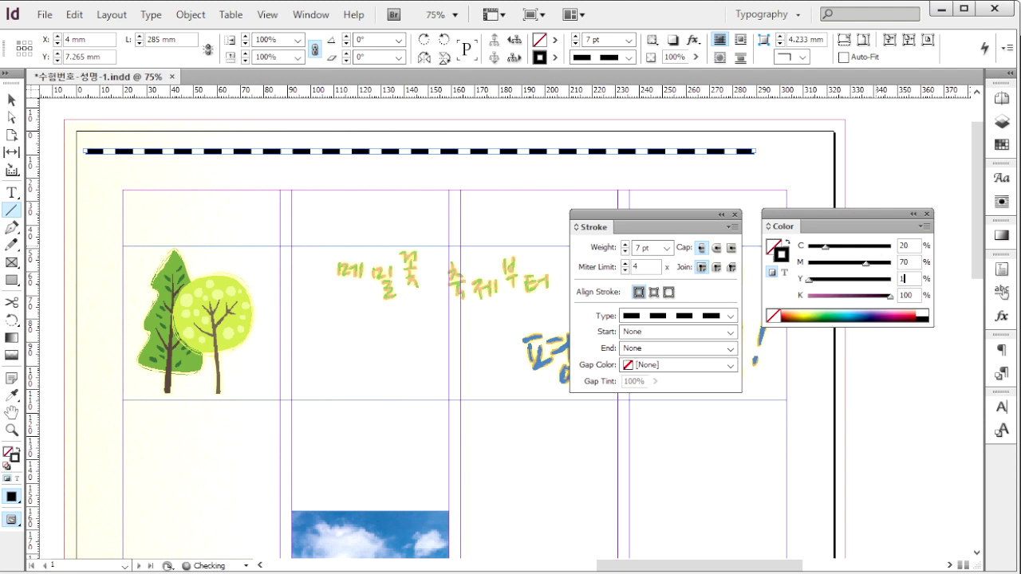
pyautogui.press('Tab')
pyautogui.write('0')
pyautogui.press('Return')
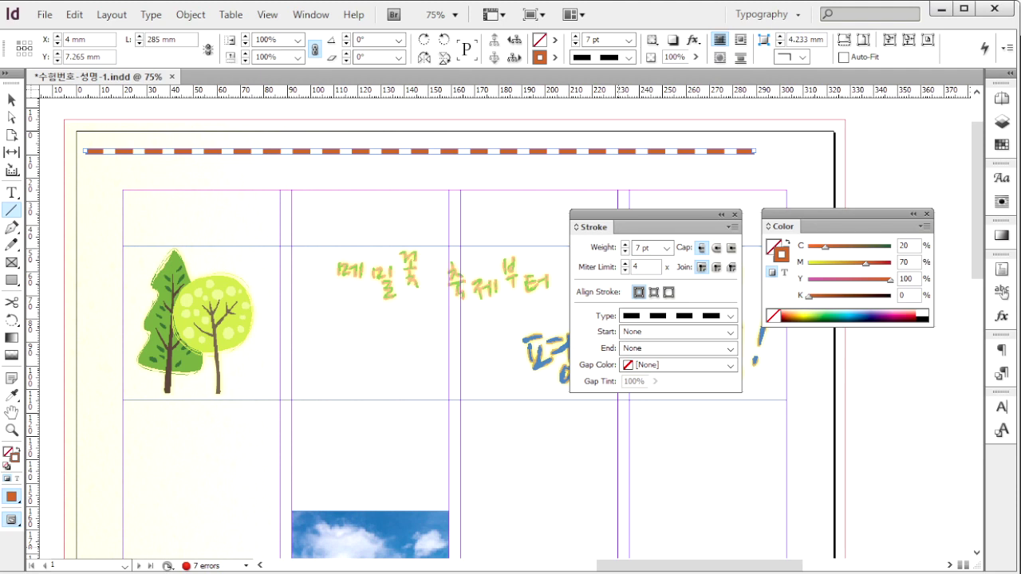
pyautogui.hotkey('alt', 'Tab')
pyautogui.moveTo(231, 153); pyautogui.dragTo(269, 197)
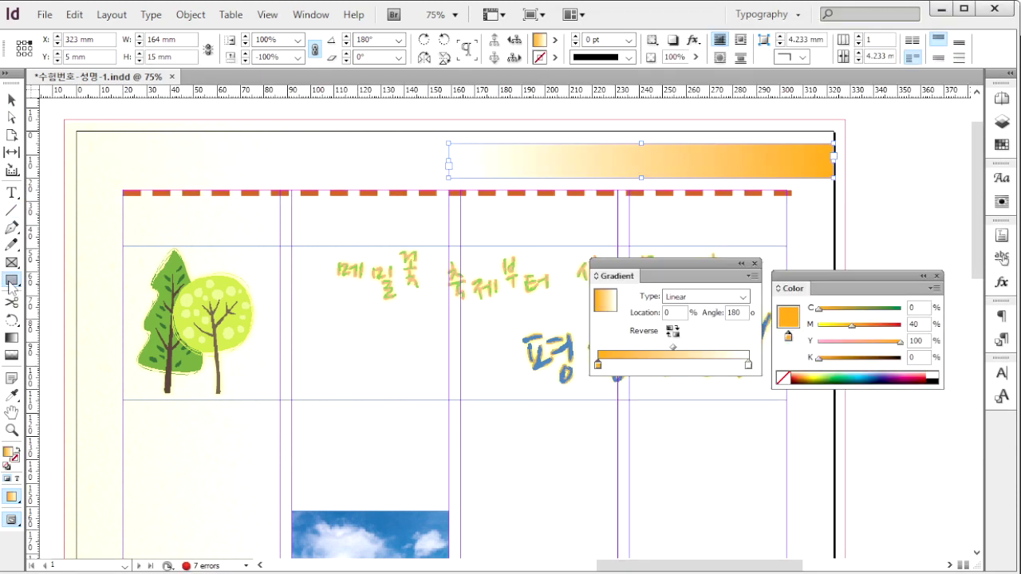
# Create a 164 × 15 mm rectangle above the dashed line
pyautogui.click(207, 154)
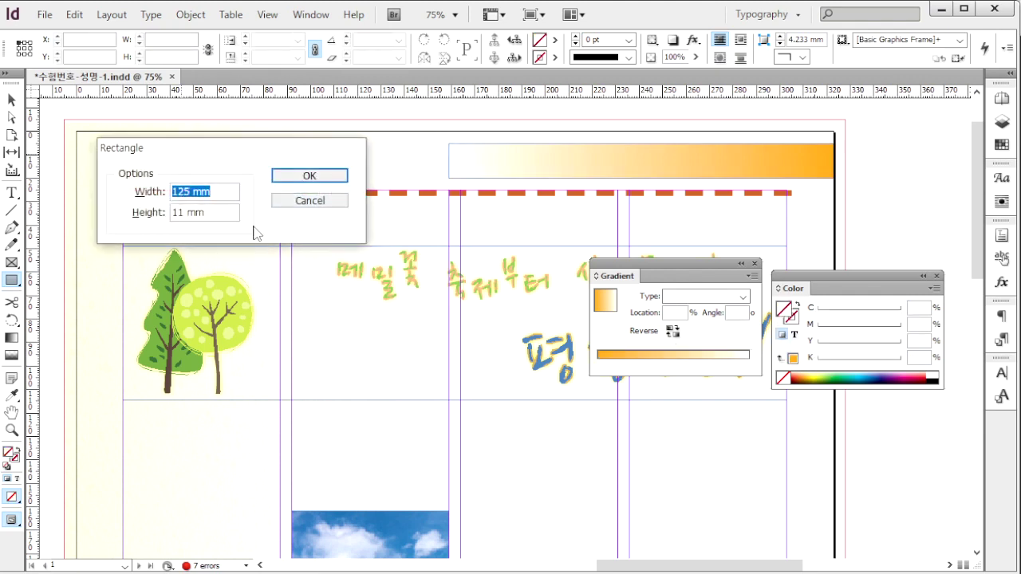
pyautogui.write('164')
pyautogui.press('Tab')
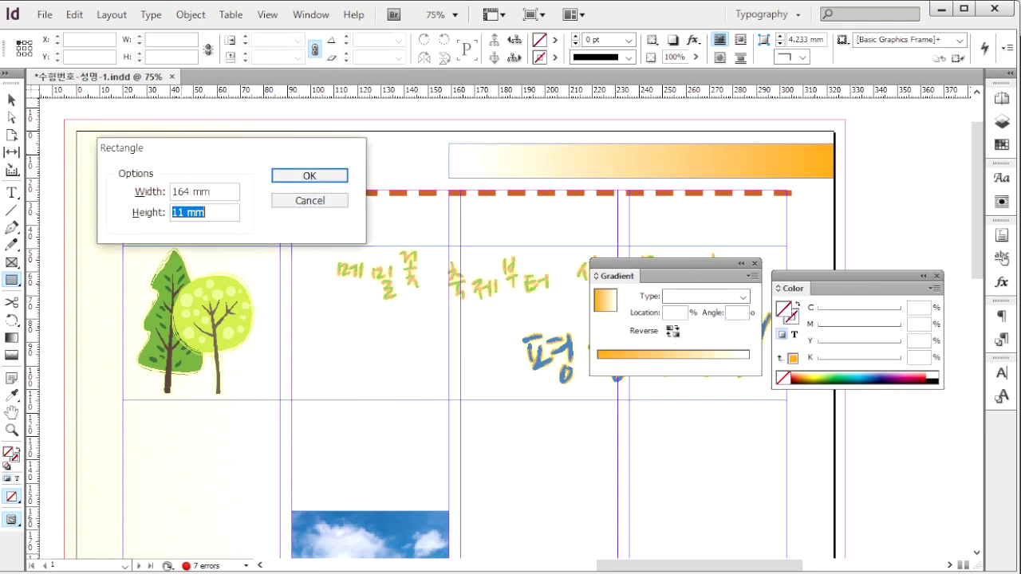
pyautogui.write('15')
pyautogui.press('Return')
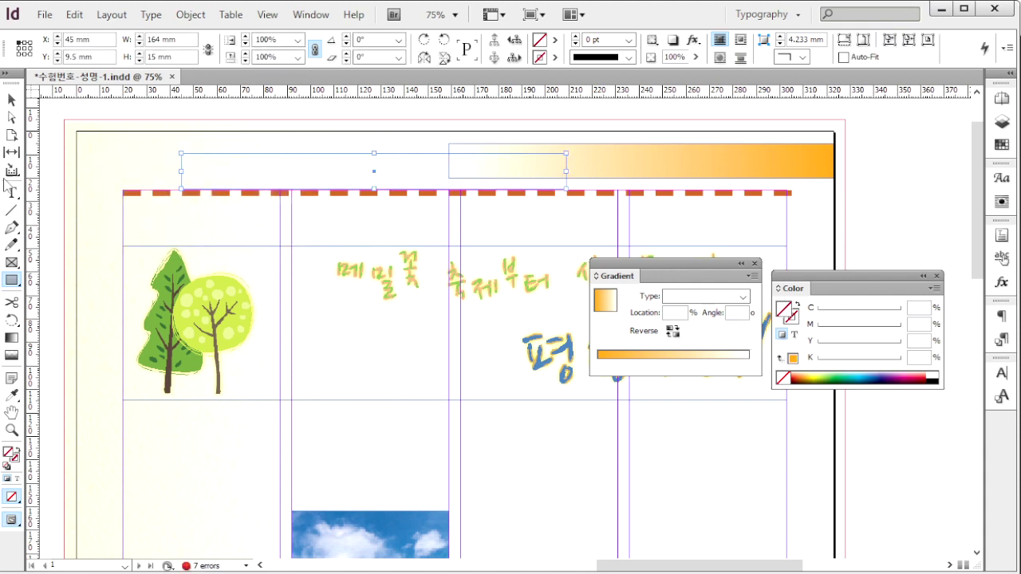
pyautogui.click(12, 100)
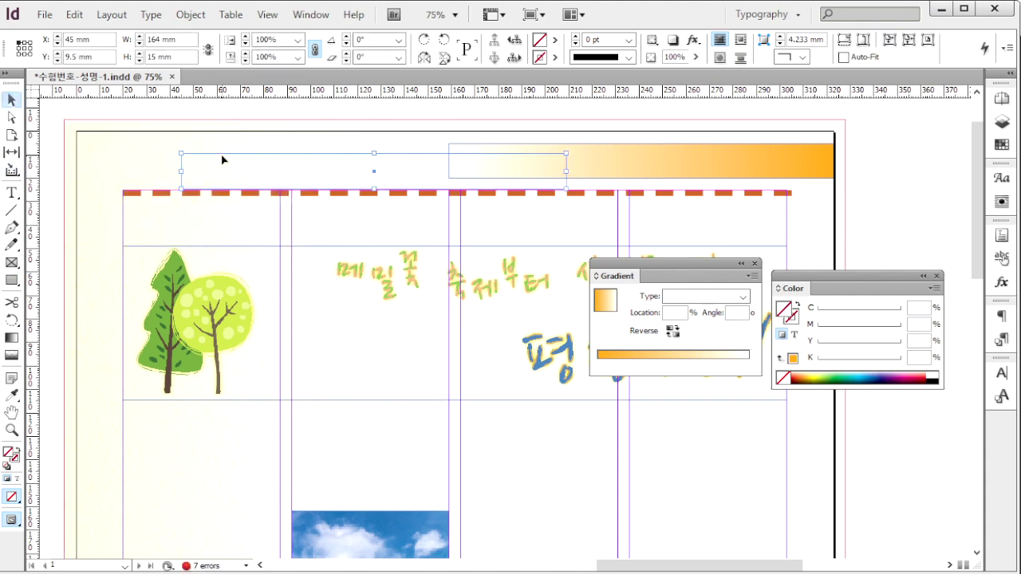
pyautogui.moveTo(225, 160); pyautogui.dragTo(418, 209)
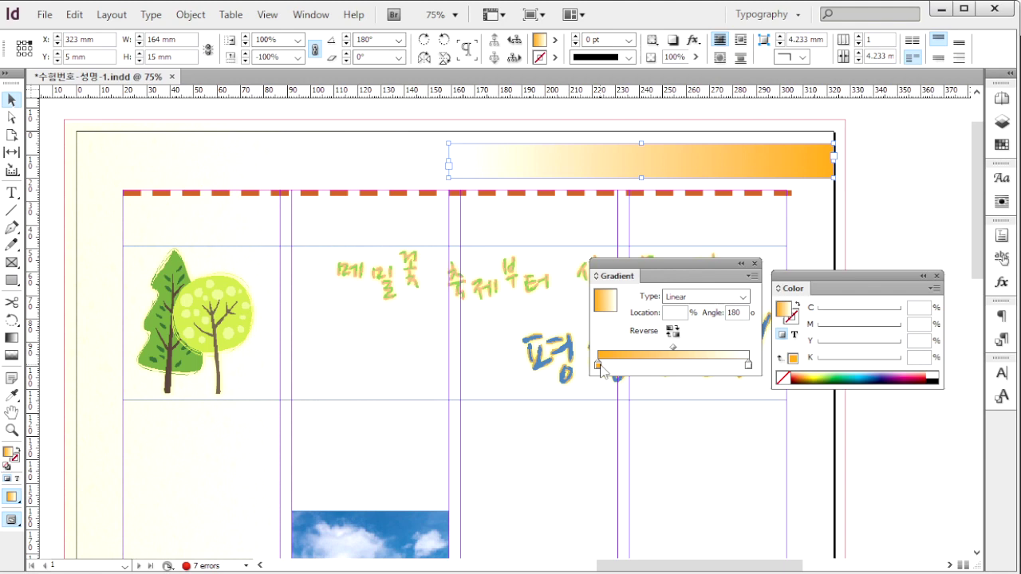
# Check the start and end colour stops of the orange gradient bar, and move the dashed line further down
pyautogui.click(599, 364)
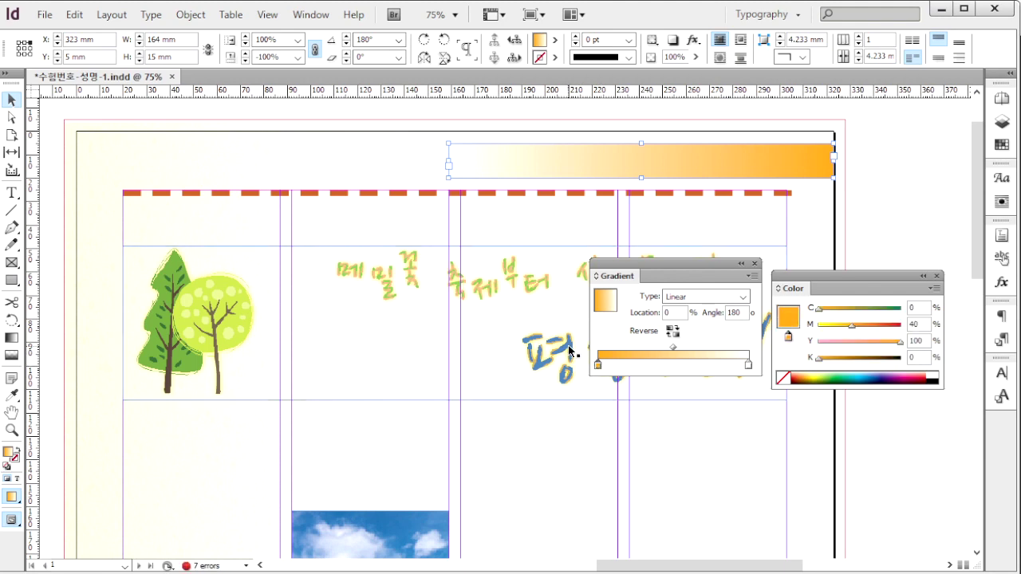
pyautogui.click(748, 366)
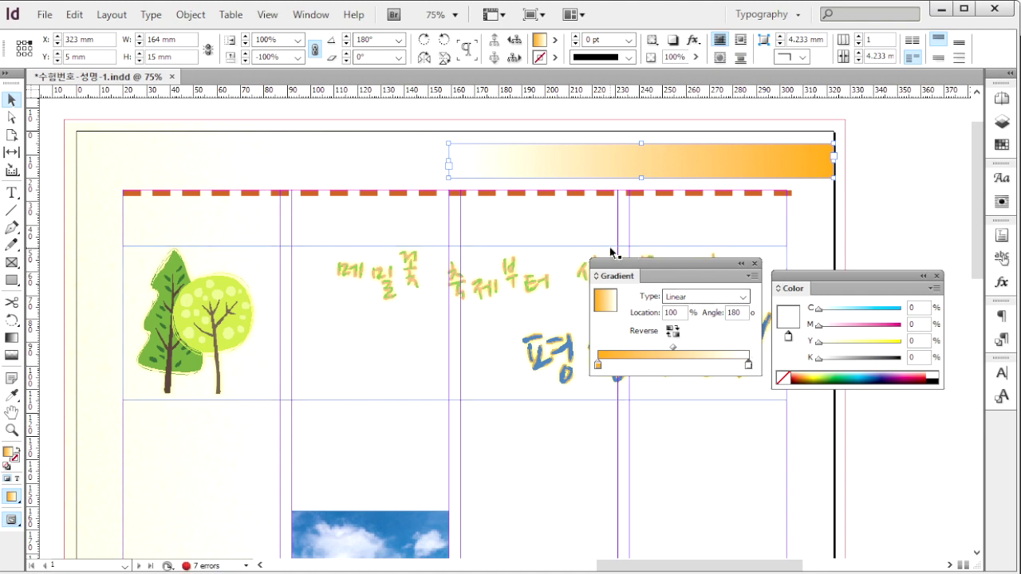
pyautogui.moveTo(429, 197); pyautogui.dragTo(438, 237)
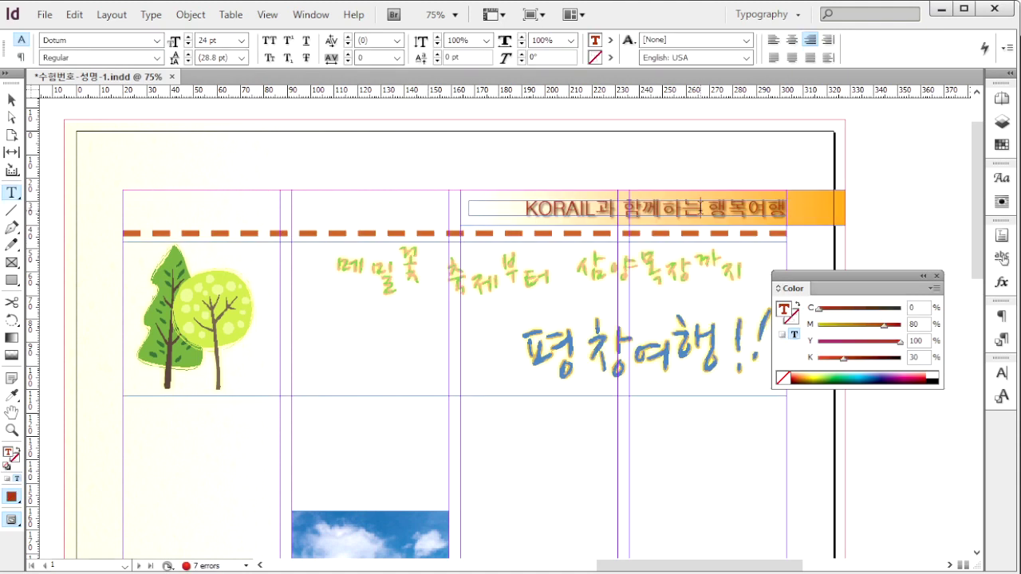
# Check the KORAIL heading's font, size and text colour, and open its Drop Shadow effect settings
pyautogui.click(523, 207)
pyautogui.moveTo(73, 41); pyautogui.dragTo(38, 44)
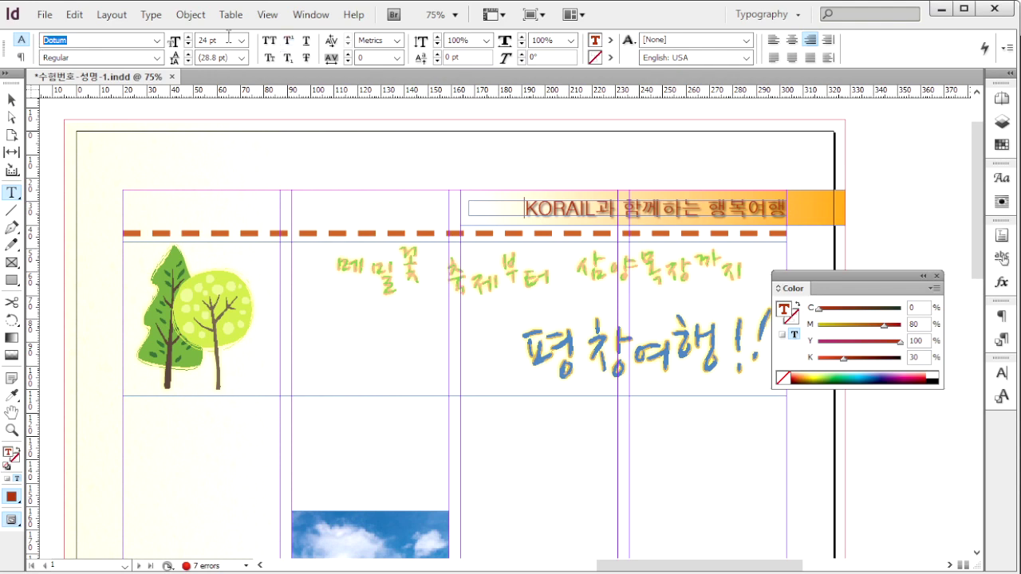
pyautogui.moveTo(228, 38); pyautogui.dragTo(153, 45)
pyautogui.moveTo(922, 324); pyautogui.dragTo(895, 324)
pyautogui.press('Tab')
pyautogui.press('Tab')
pyautogui.click(772, 205)
pyautogui.hotkey('ctrl', 'a')
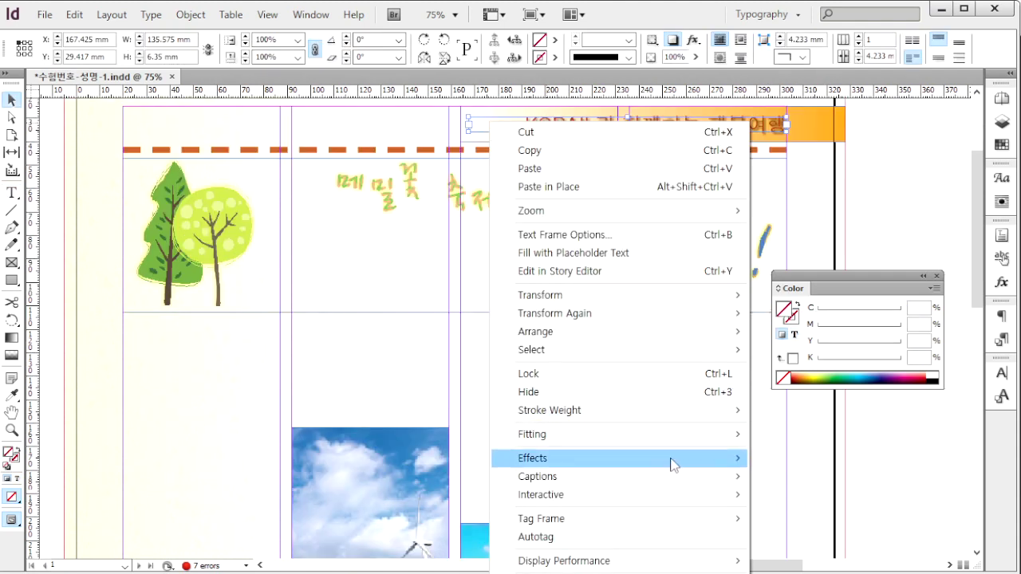
pyautogui.moveTo(672, 462)
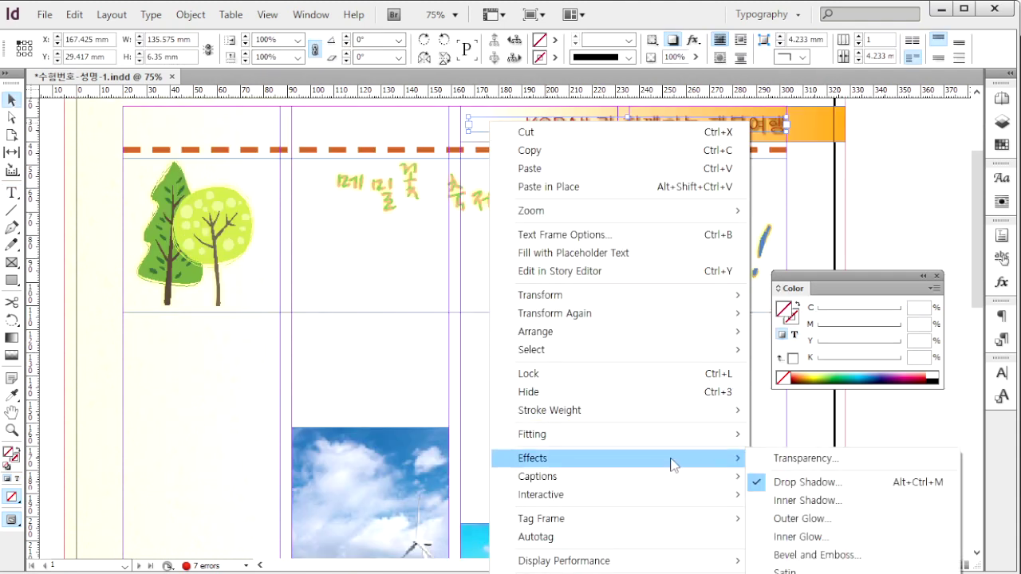
pyautogui.click(774, 485)
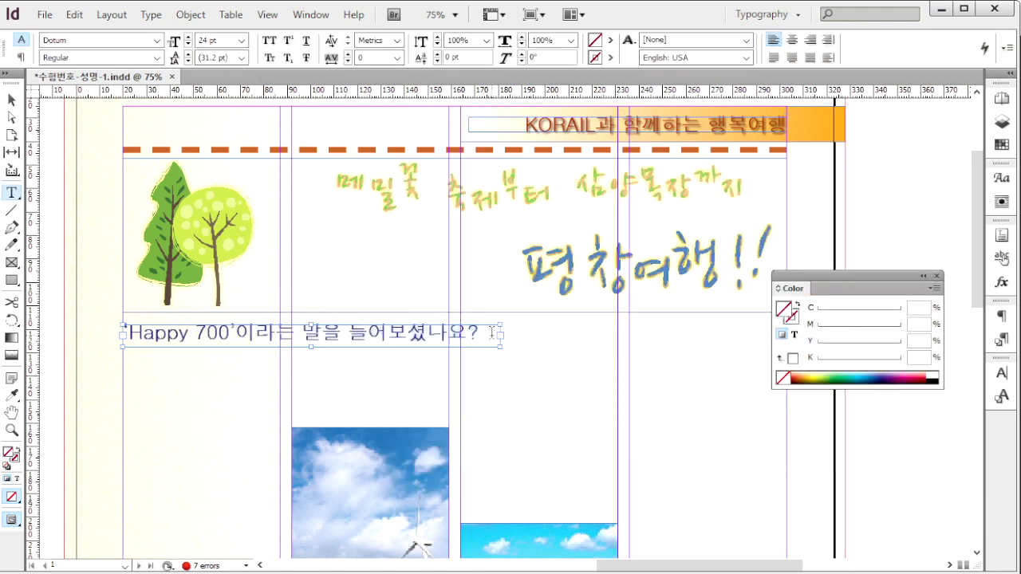
# Check the text formatting of the 'Happy 700' heading and inspect its Outer Glow settings and glow colour
pyautogui.click(490, 334)
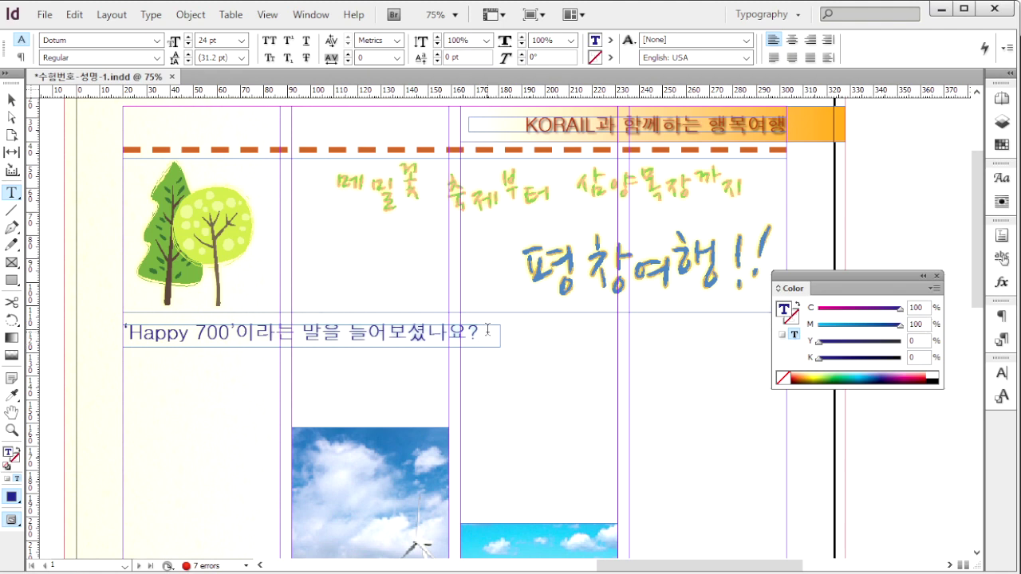
pyautogui.press('Escape')
pyautogui.scroll(-3, 478, 328)
pyautogui.rightClick(169, 146)
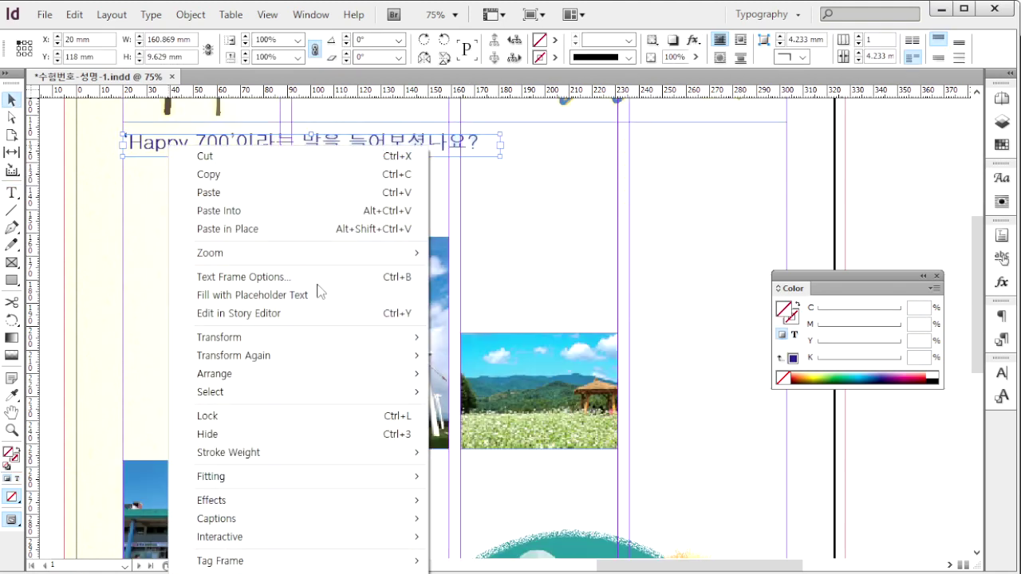
pyautogui.moveTo(377, 499)
pyautogui.click(522, 562)
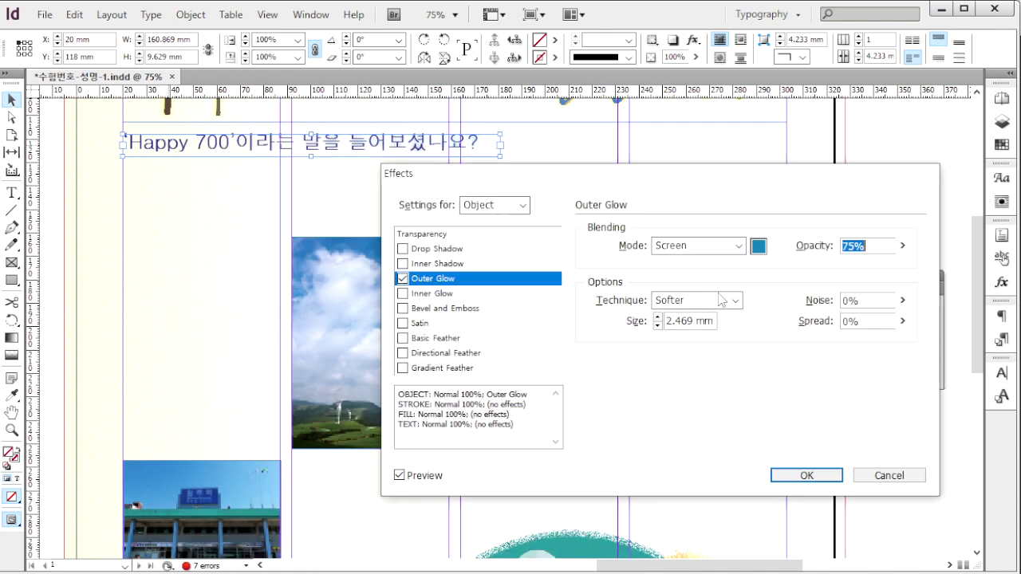
pyautogui.click(759, 245)
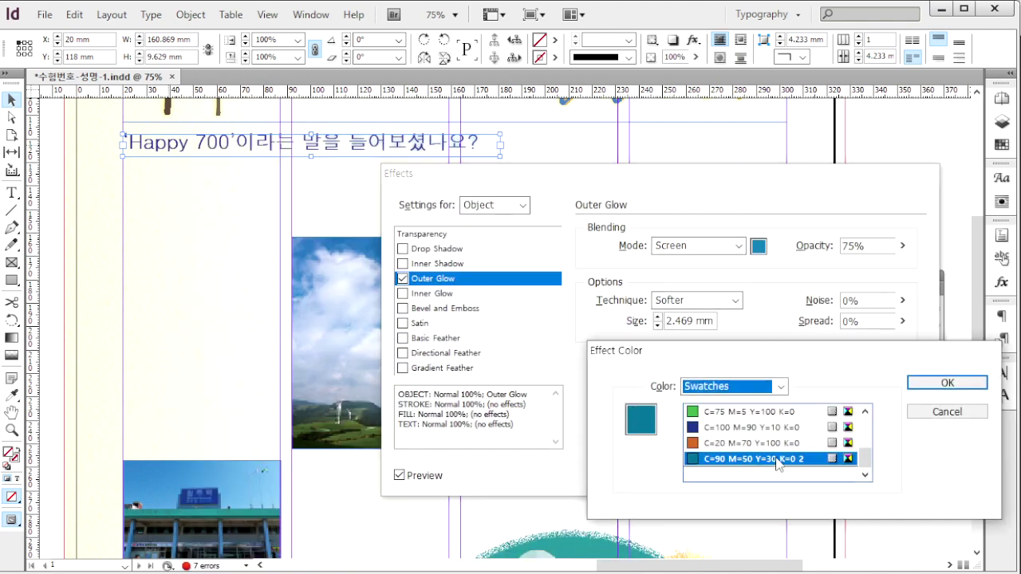
pyautogui.click(941, 413)
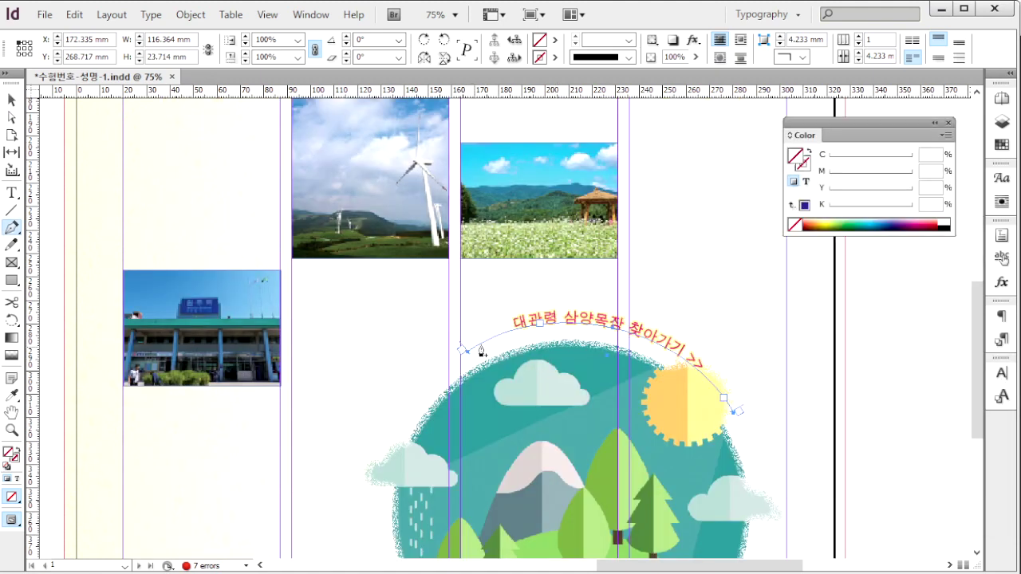
# Check the text formatting of the curved heading above the illustration and display its text colour as CMYK values
pyautogui.click(14, 194)
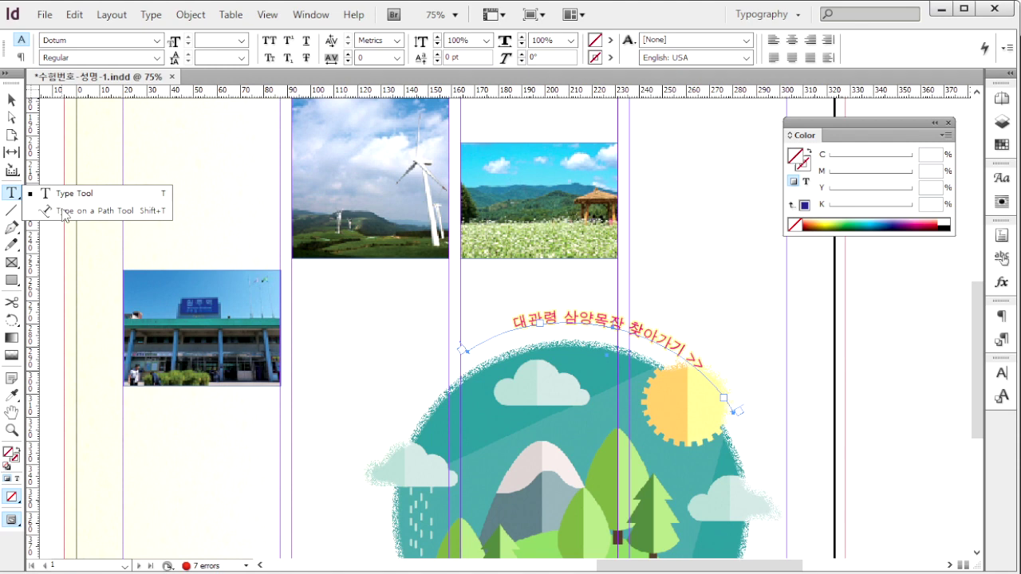
pyautogui.click(64, 212)
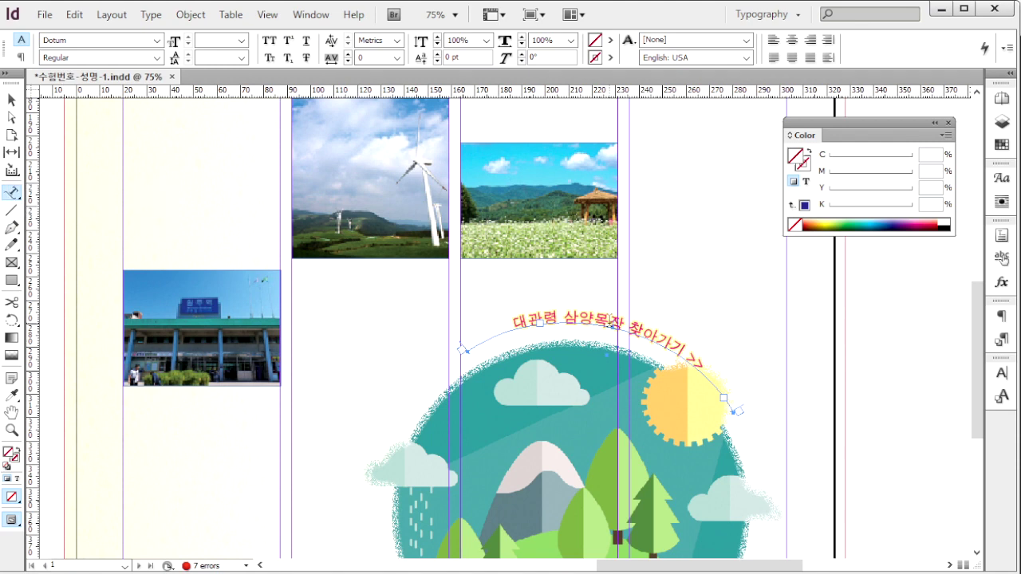
pyautogui.click(611, 323)
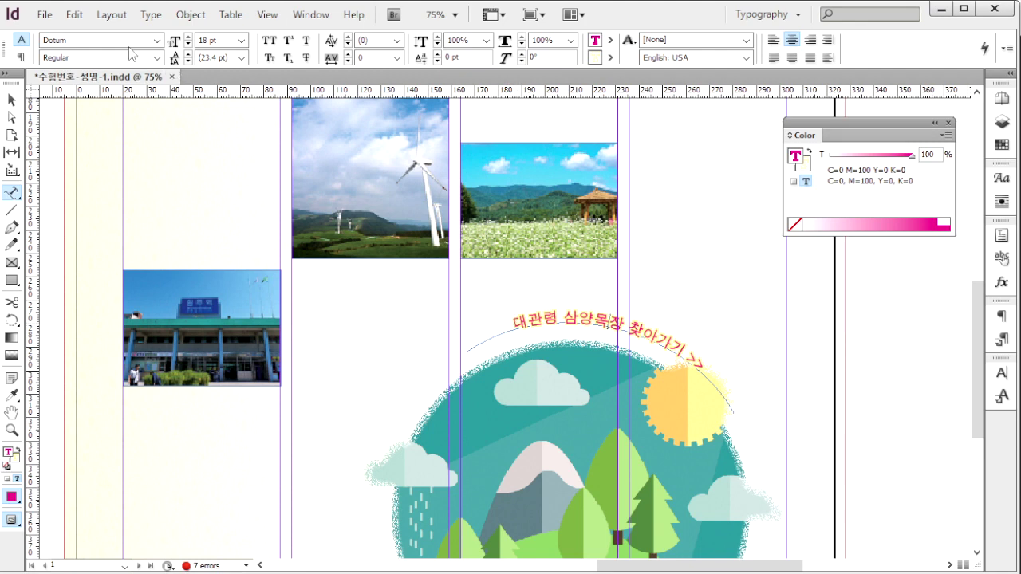
pyautogui.click(946, 136)
pyautogui.click(989, 183)
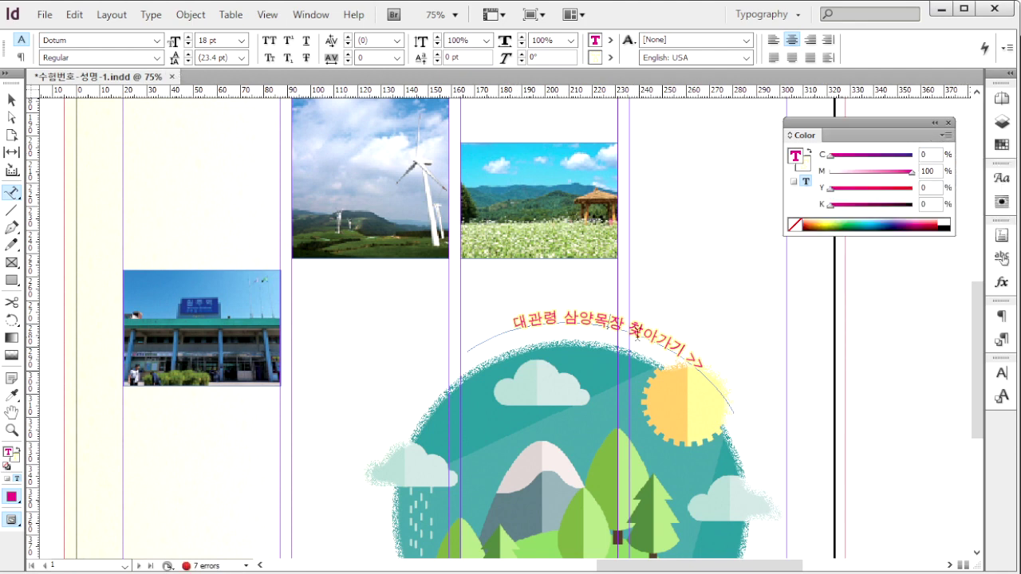
pyautogui.hotkey('ctrl', 'a')
pyautogui.scroll(-3, 694, 195)
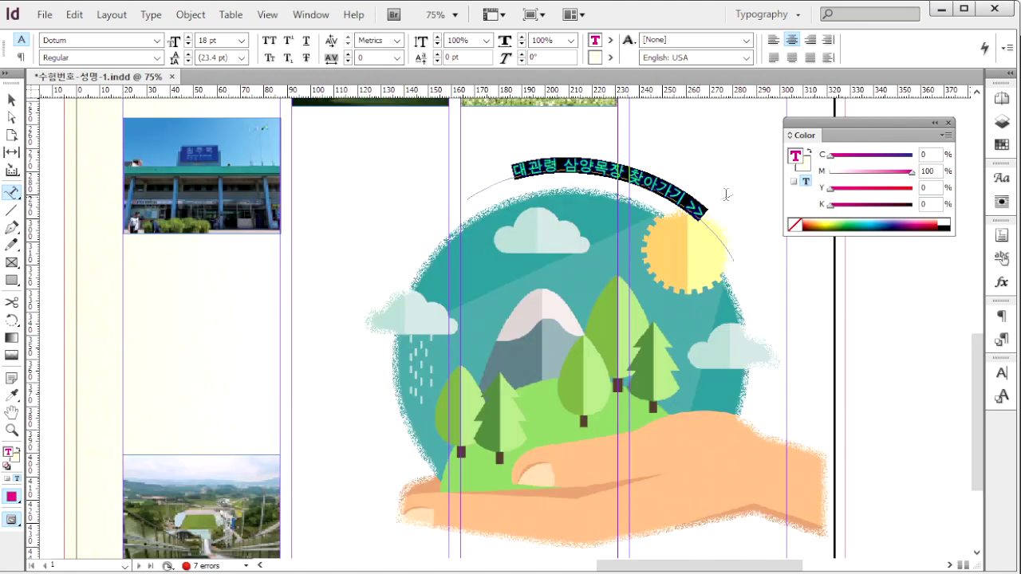
pyautogui.click(805, 167)
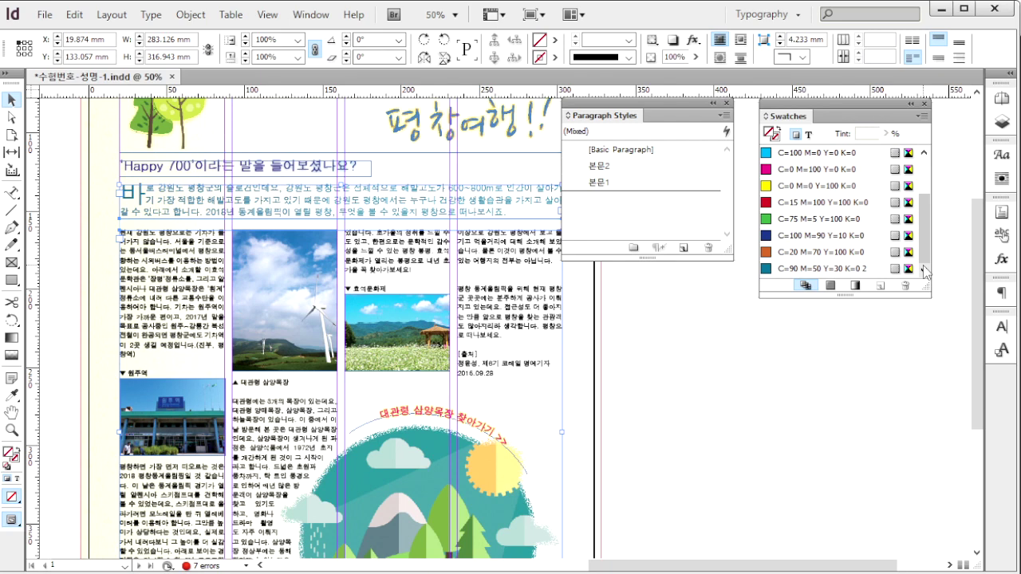
# Check the 본문1 paragraph style's font, size, leading, drop cap and character colour settings
pyautogui.doubleClick(627, 183)
pyautogui.click(172, 102)
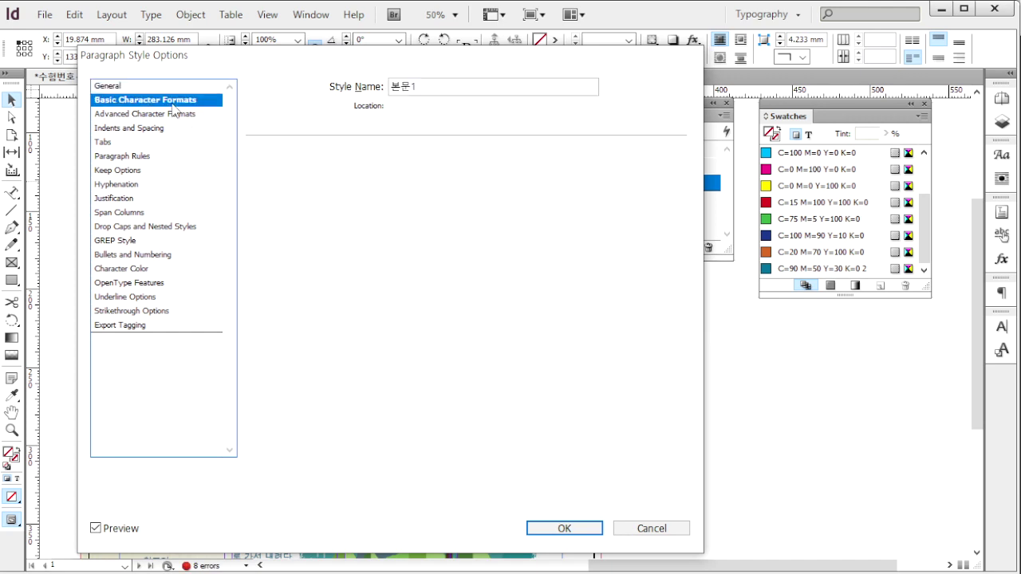
pyautogui.moveTo(382, 169); pyautogui.dragTo(306, 164)
pyautogui.moveTo(380, 209); pyautogui.dragTo(302, 211)
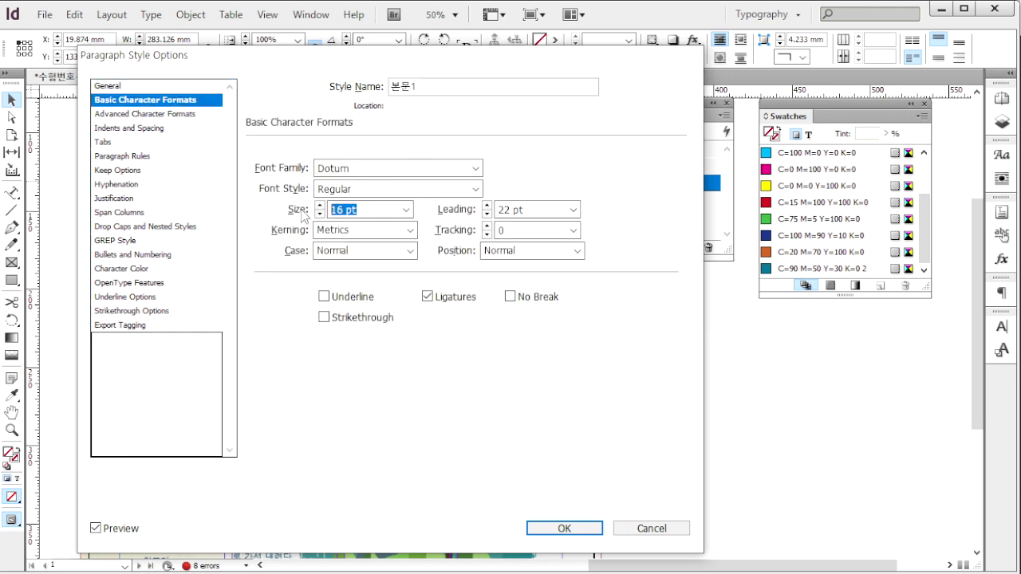
pyautogui.click(465, 211)
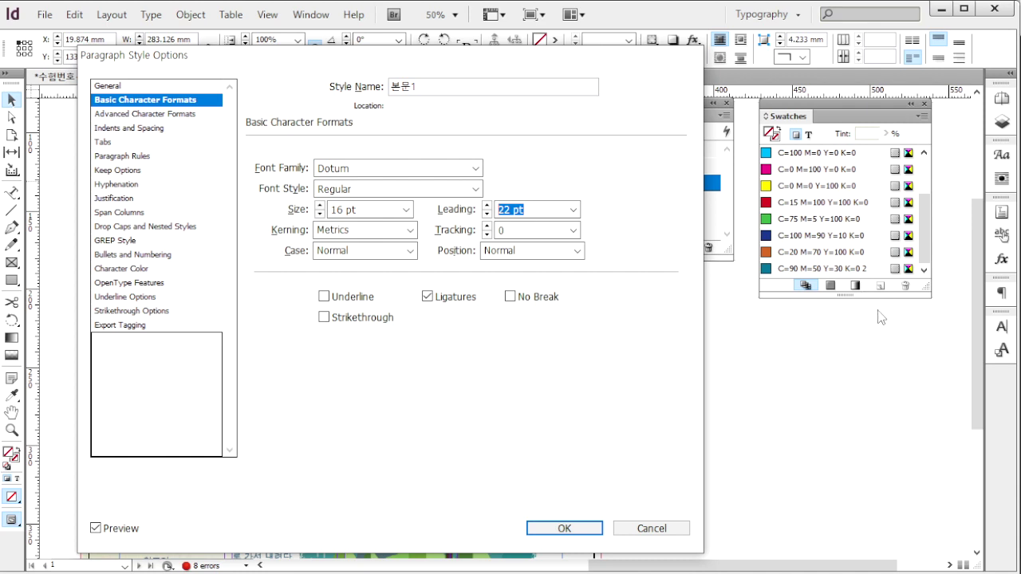
pyautogui.click(152, 227)
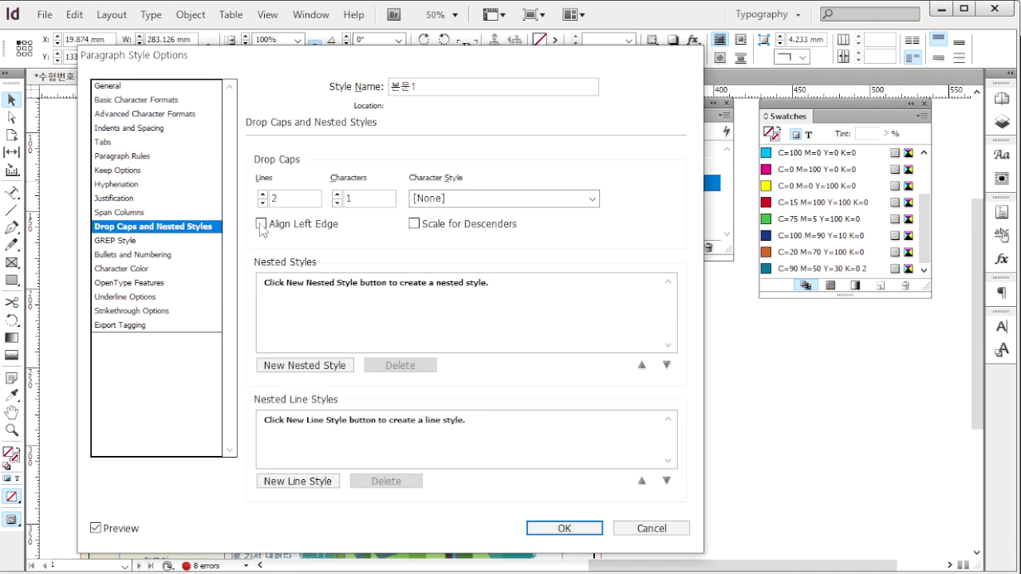
pyautogui.click(151, 268)
pyautogui.click(485, 225)
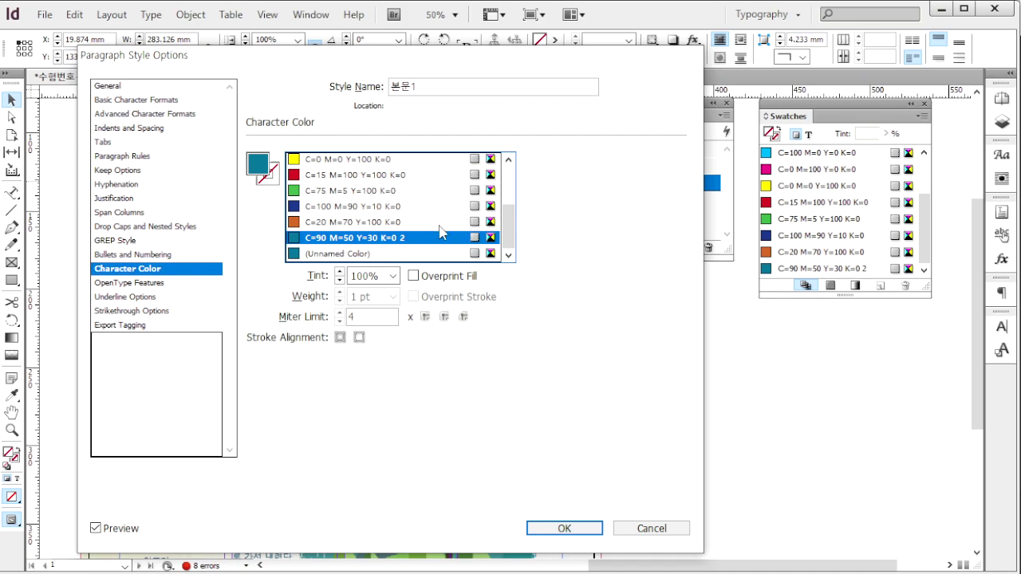
pyautogui.click(564, 527)
# Review the 본문2 paragraph style's font, size and leading, and set its character colour to C=0 M=0 Y=0 K=100
pyautogui.click(618, 168)
pyautogui.doubleClick(618, 167)
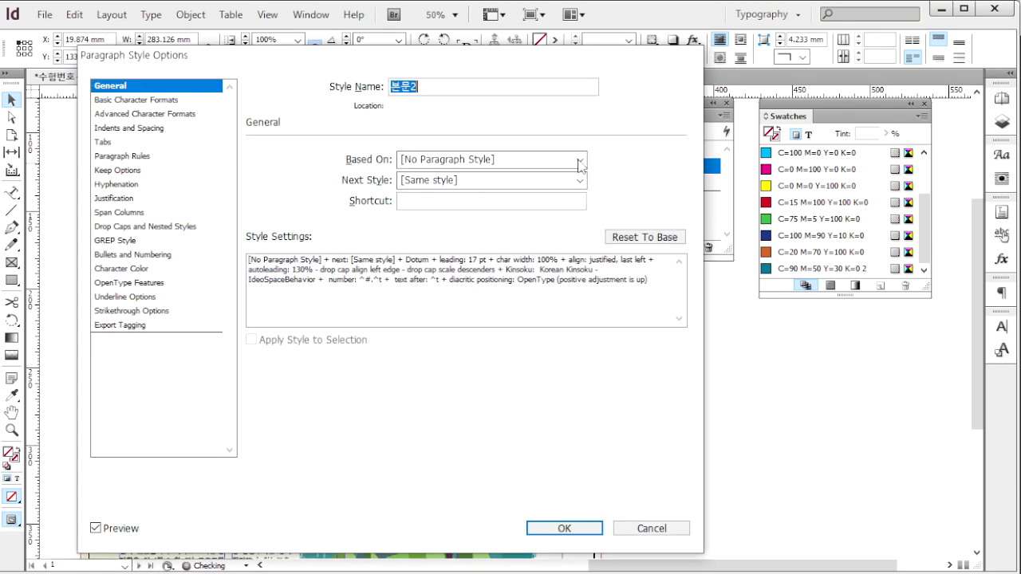
pyautogui.click(159, 100)
pyautogui.moveTo(372, 167); pyautogui.dragTo(303, 170)
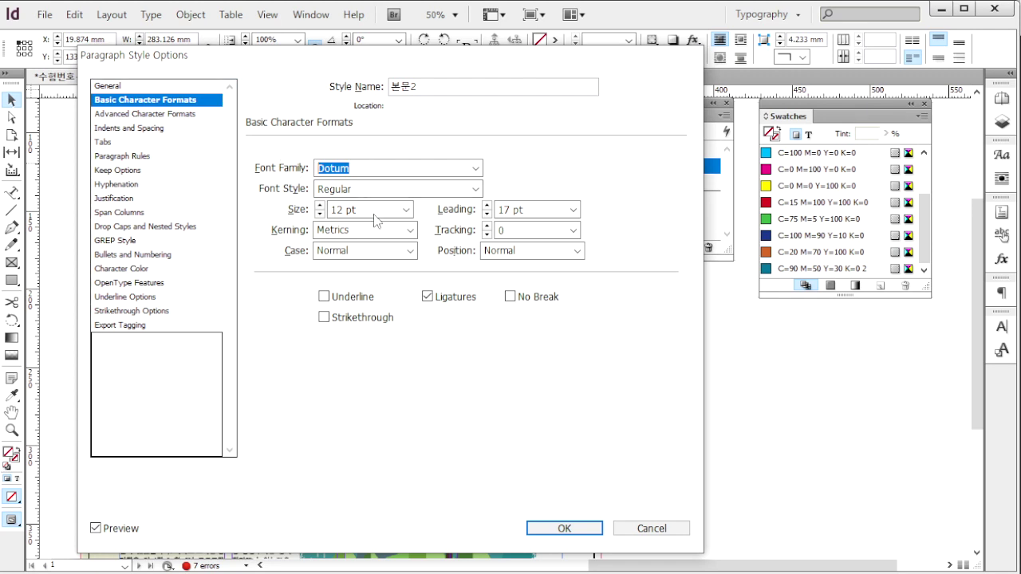
pyautogui.moveTo(372, 211); pyautogui.dragTo(307, 200)
pyautogui.click(547, 214)
pyautogui.click(127, 268)
pyautogui.moveTo(503, 204); pyautogui.dragTo(502, 238)
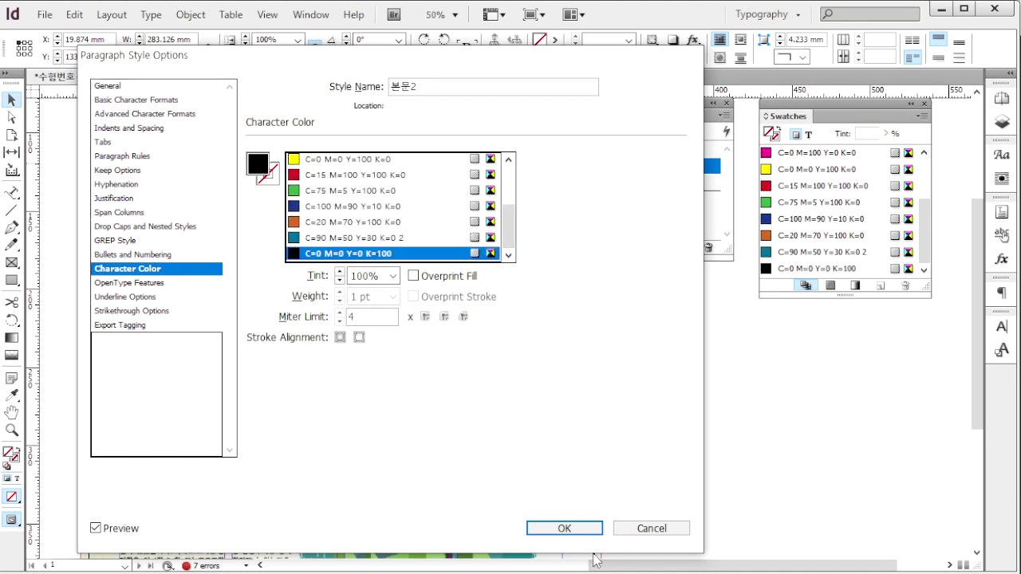
pyautogui.click(585, 530)
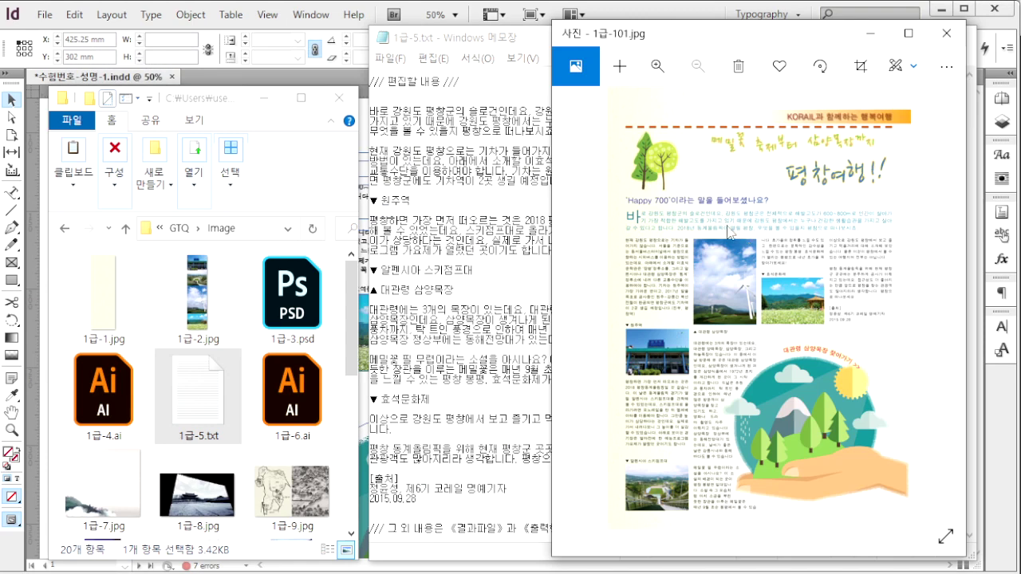
# Match the opening paragraph in 1급-5.txt to the reference image 1급-101.jpg and apply the 본문1 paragraph style to the intro text frame
pyautogui.scroll(1, 670, 237)
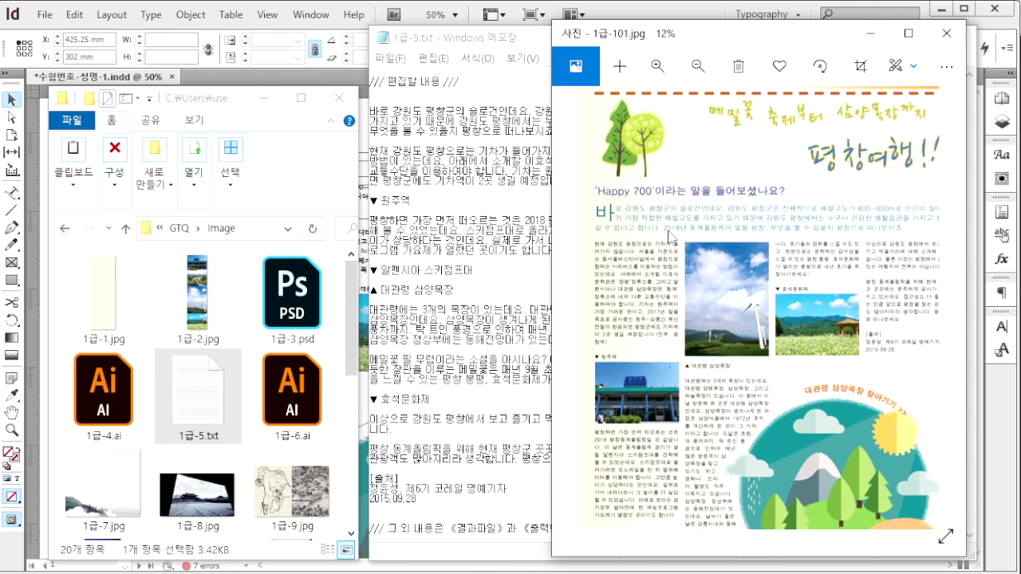
pyautogui.click(221, 388)
pyautogui.click(463, 179)
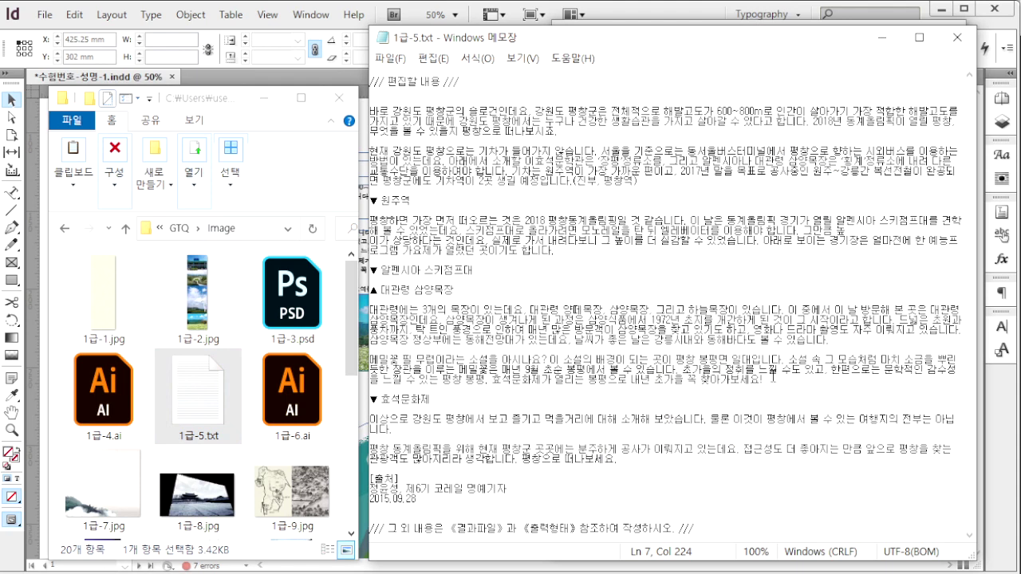
pyautogui.click(777, 23)
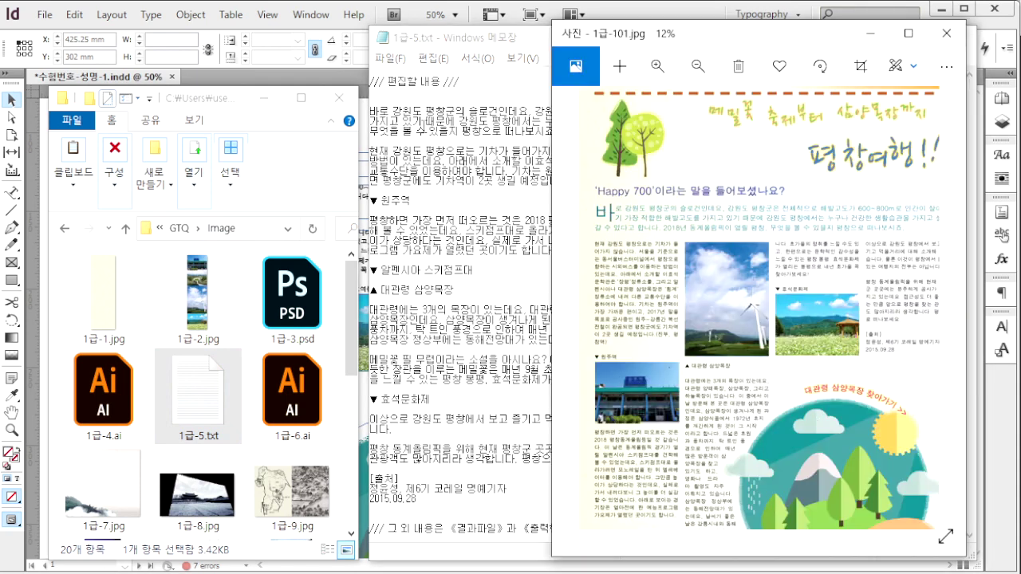
pyautogui.click(421, 116)
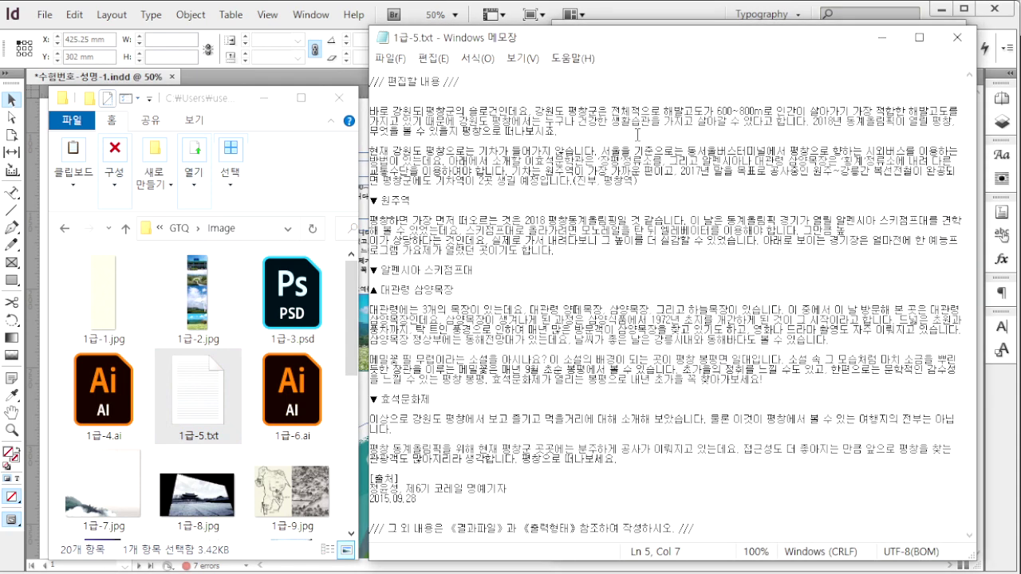
pyautogui.moveTo(582, 135); pyautogui.dragTo(370, 112)
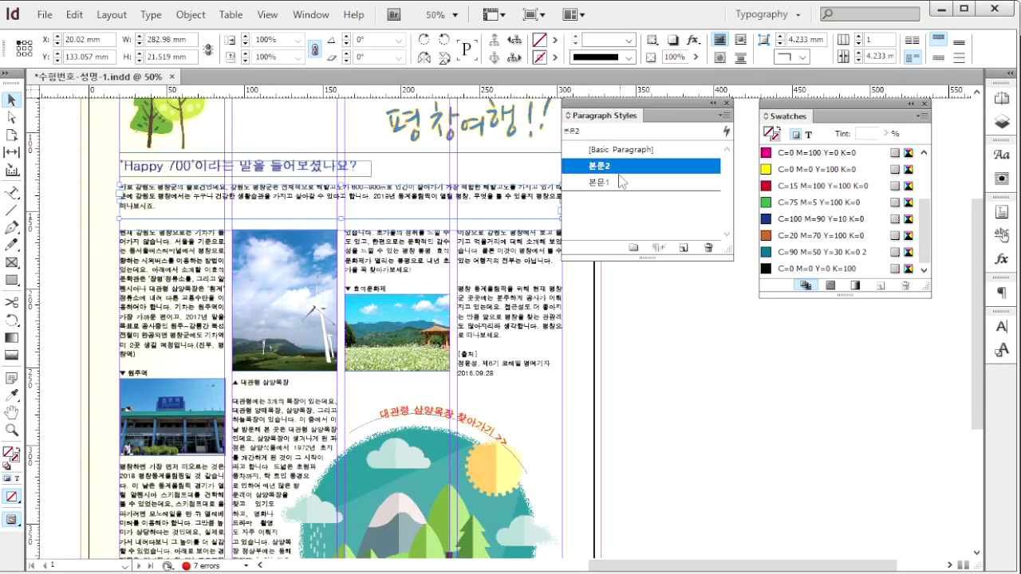
pyautogui.click(609, 185)
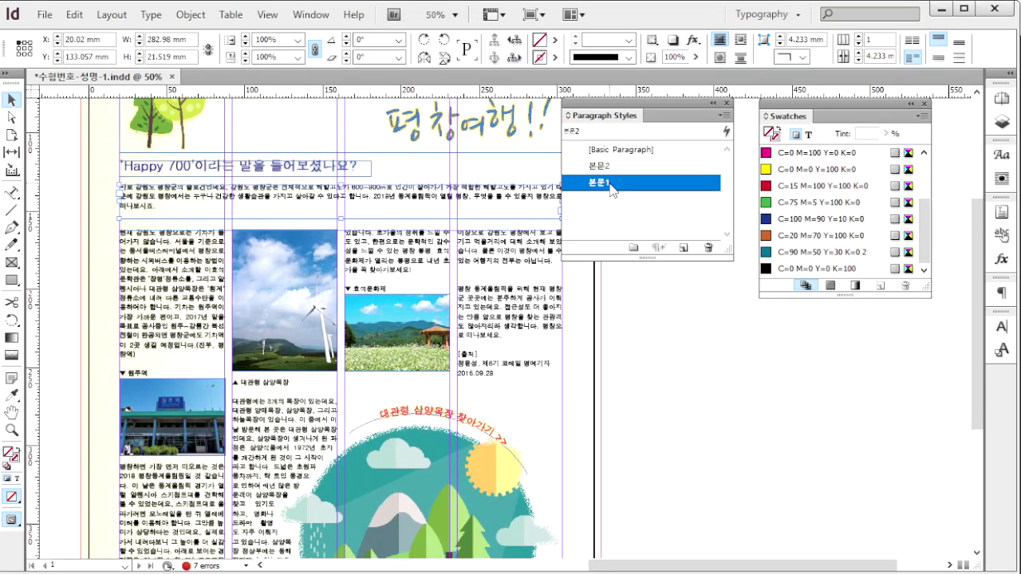
# Compare the body text frame with the reference image and select the remaining article text in 1급-5.txt, from the second paragraph through the date
pyautogui.click(190, 258)
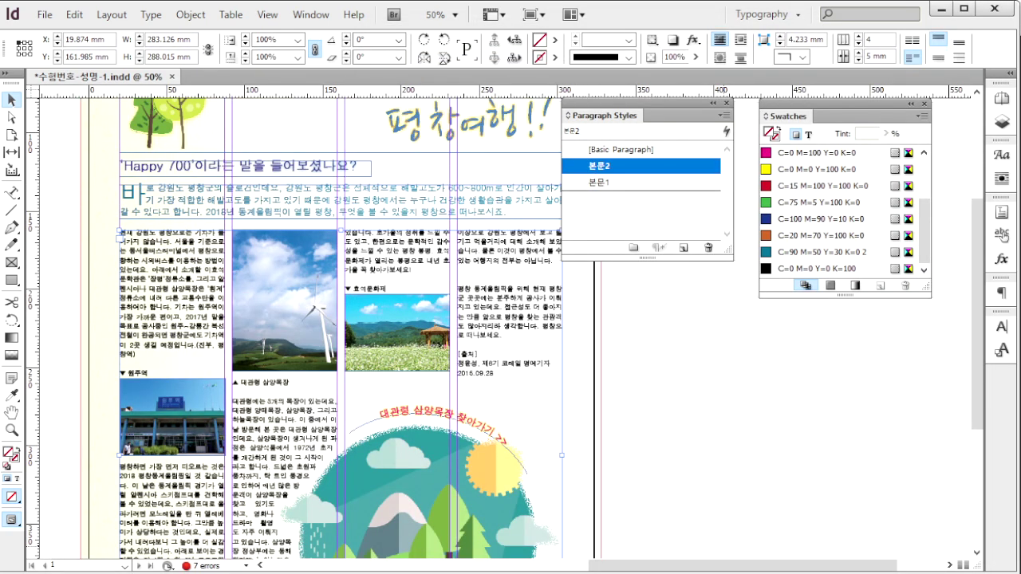
pyautogui.hotkey('alt', 'Tab')
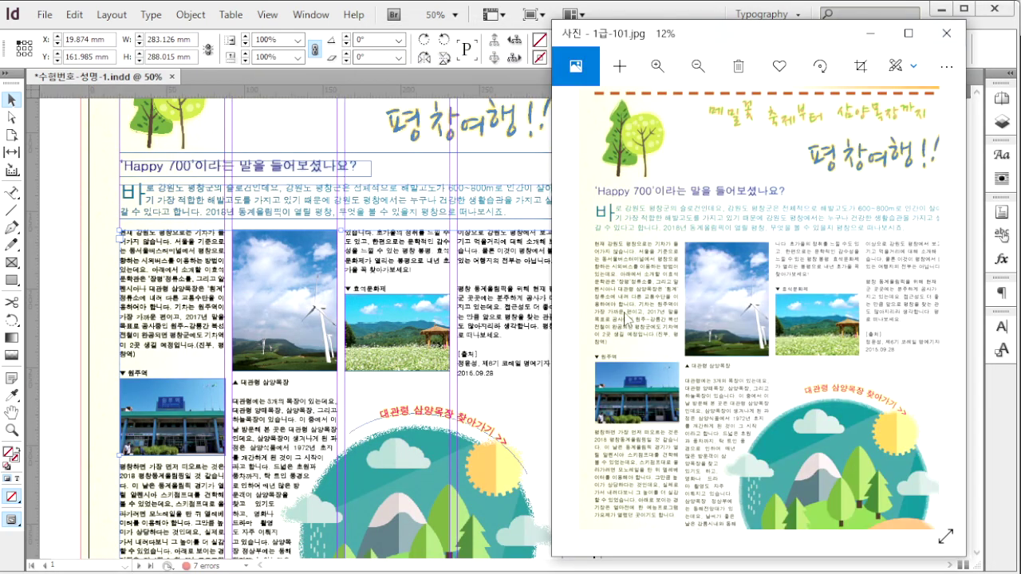
pyautogui.hotkey('alt', 'Tab')
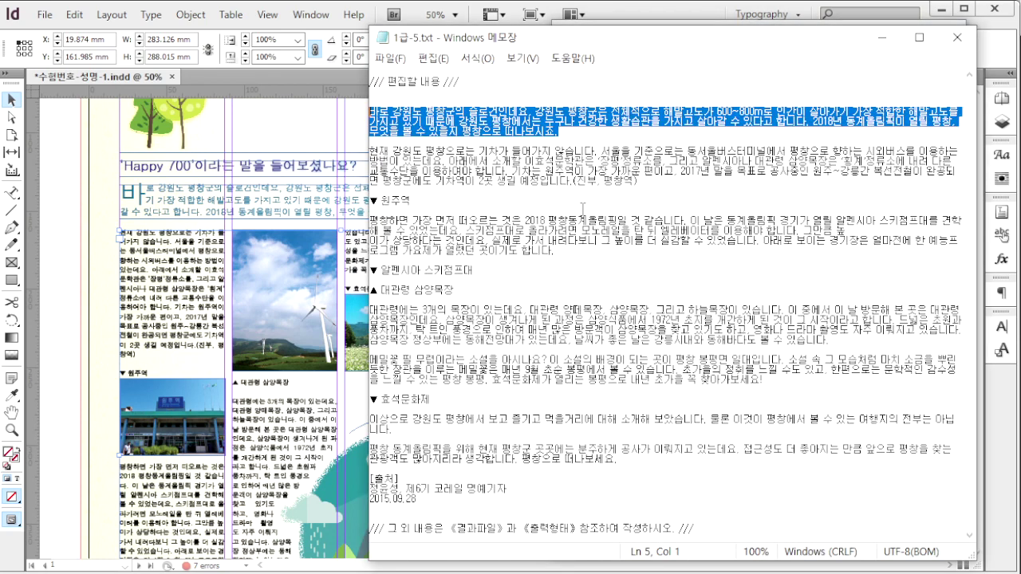
pyautogui.click(480, 176)
pyautogui.moveTo(369, 151); pyautogui.dragTo(520, 507)
pyautogui.hotkey('alt', 'Tab')
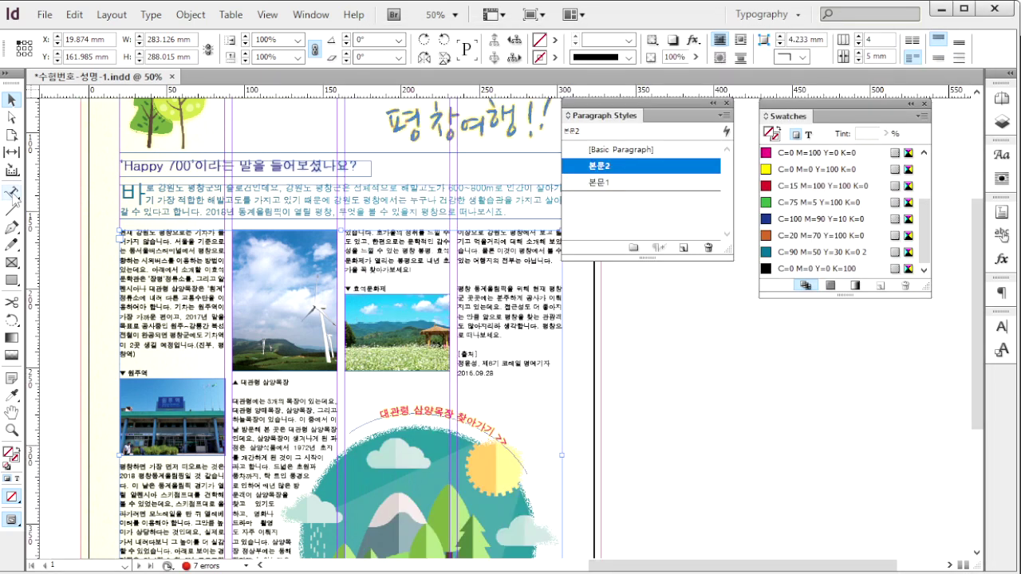
# Check the body text's character formatting and paragraph style, and the text frame's column number and gutter
pyautogui.moveTo(11, 192); pyautogui.dragTo(61, 201)
pyautogui.click(61, 195)
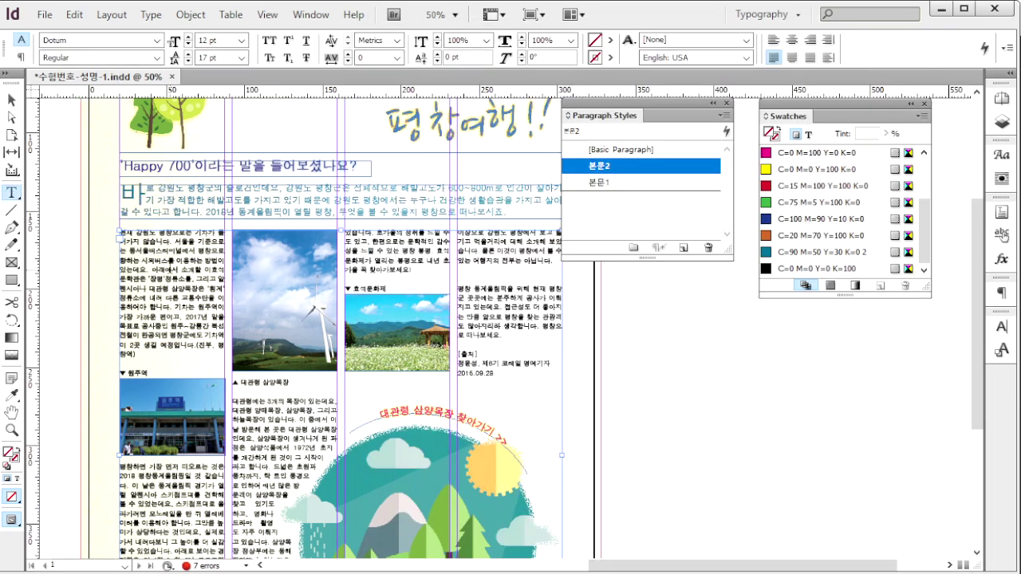
pyautogui.click(170, 268)
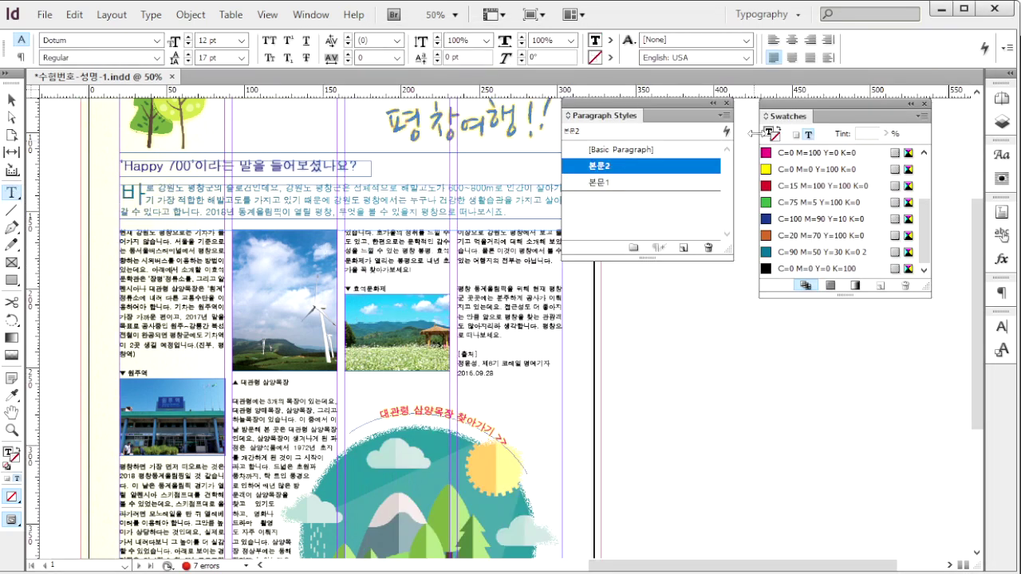
pyautogui.press('Escape')
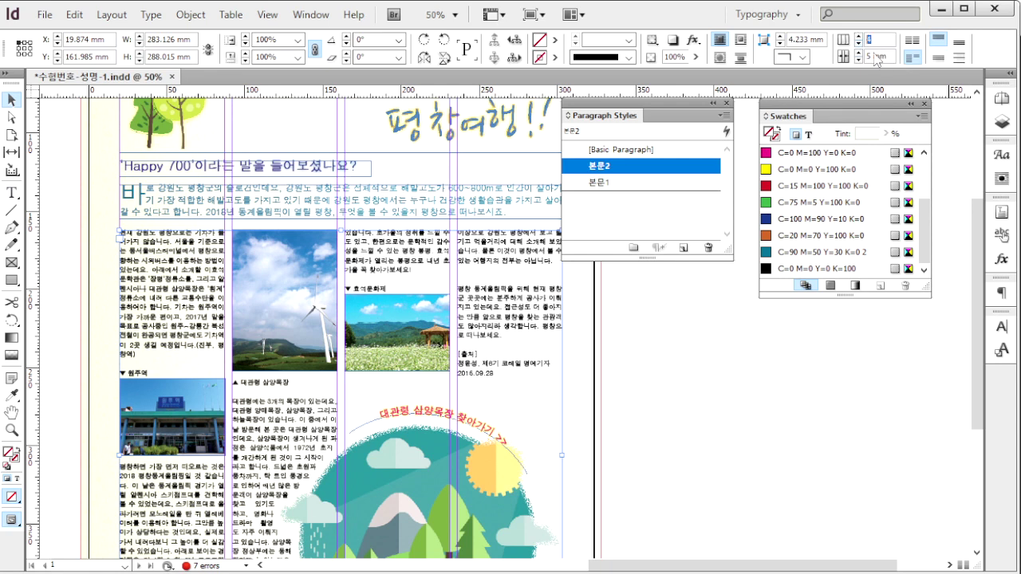
pyautogui.tripleClick(876, 57)
pyautogui.press('Return')
# Save the document and export it as the Adobe PDF (Print) file 수험번호-성명-1 with all printer's marks
pyautogui.click(744, 445)
pyautogui.hotkey('ctrl', 's')
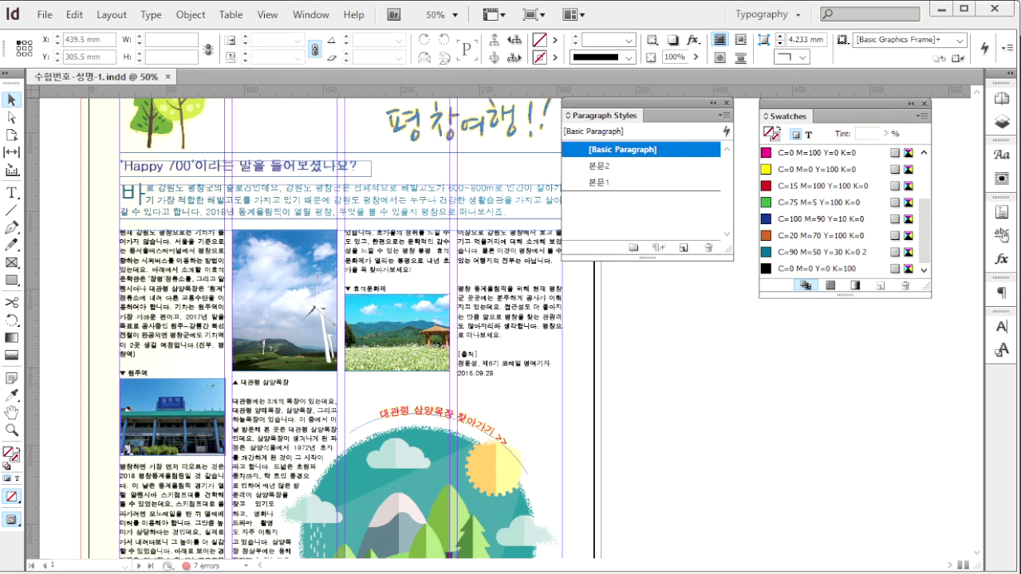
pyautogui.hotkey('ctrl', 'e')
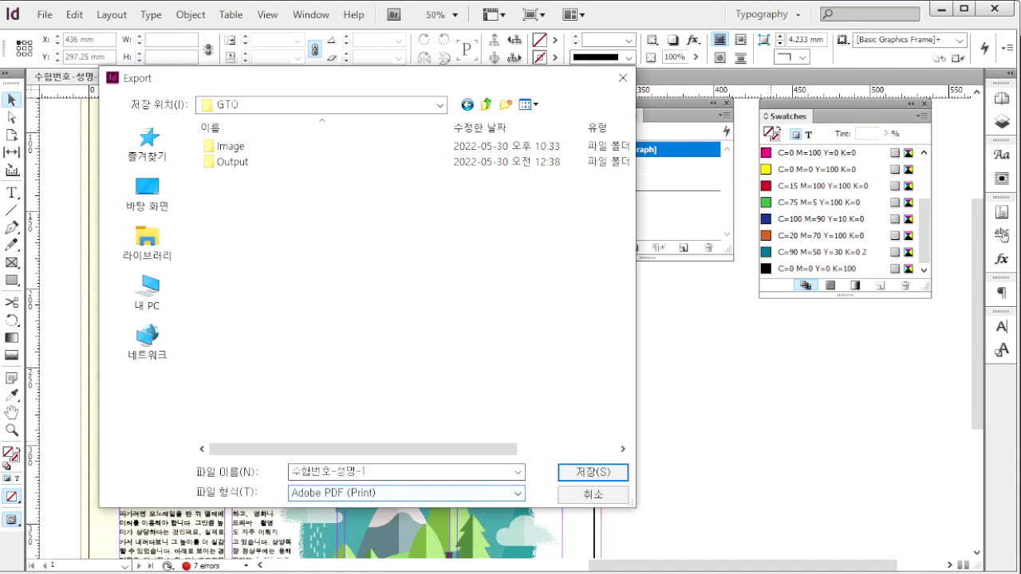
pyautogui.click(590, 472)
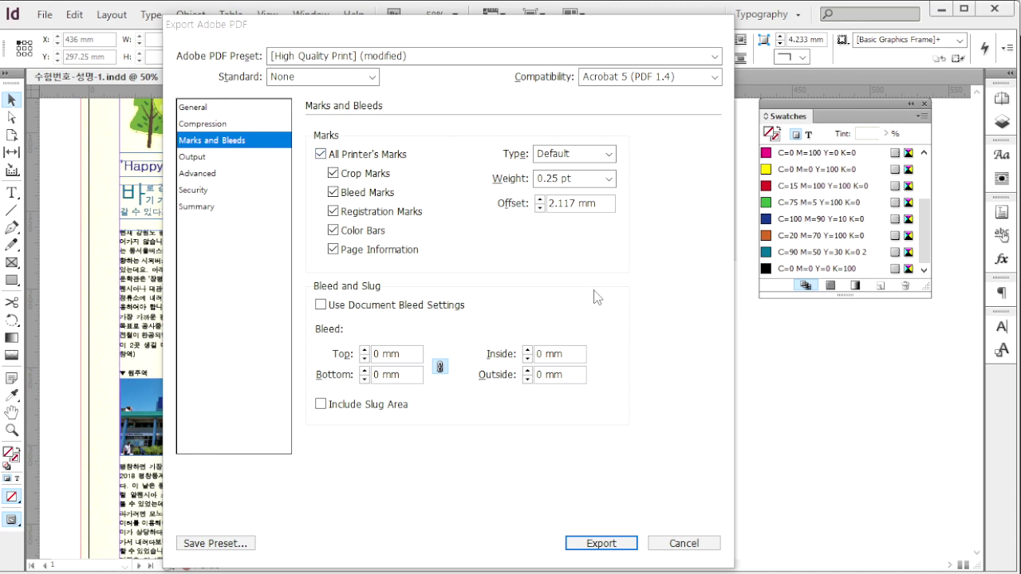
pyautogui.click(622, 547)
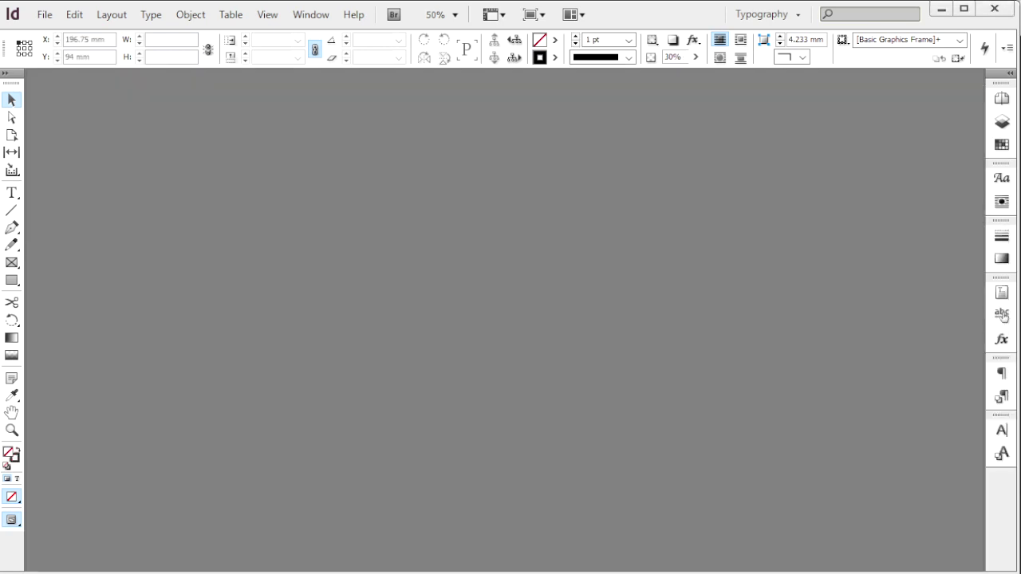
# Create a 6-page facing-pages document, 160 × 195 mm, with 3 columns, 4 mm gutter, 20 mm margins and 3 mm bleed
pyautogui.hotkey('ctrl', 'n')
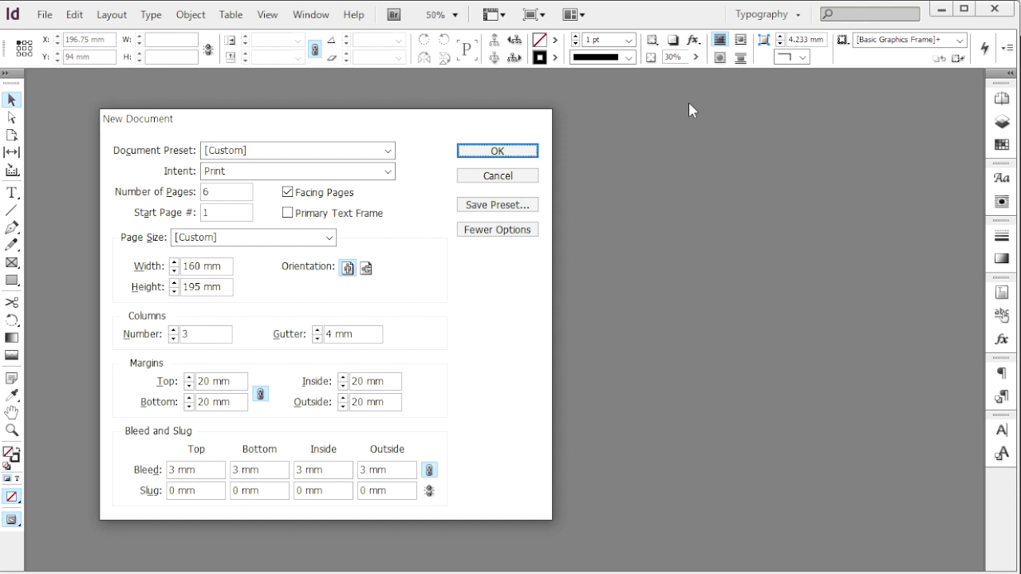
pyautogui.press('Return')
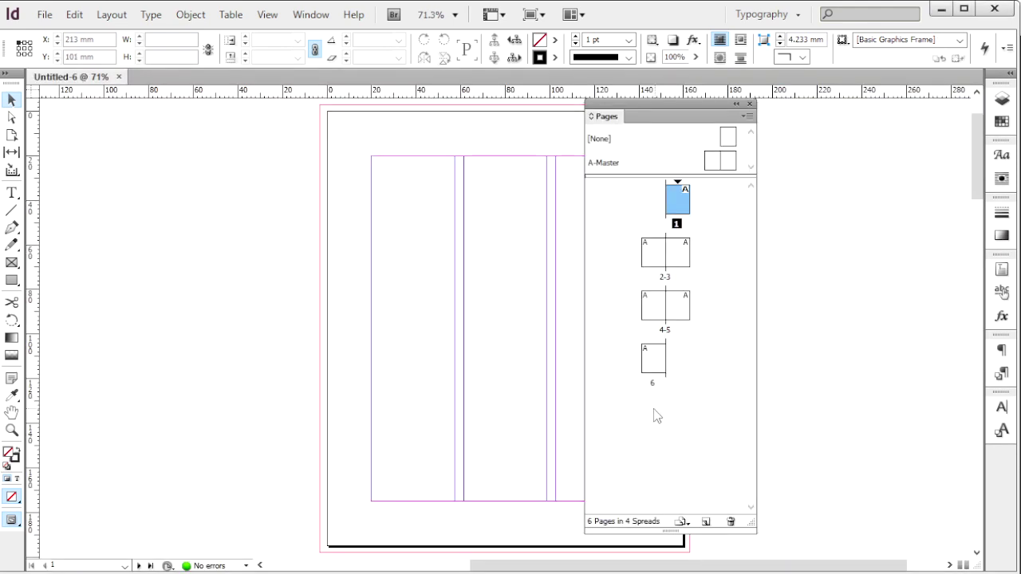
# Turn off document page shuffling, rearrange the pages into spreads 1-2, 3-4 and 5-6, and save the document as 수험번호-성명-2
pyautogui.rightClick(655, 362)
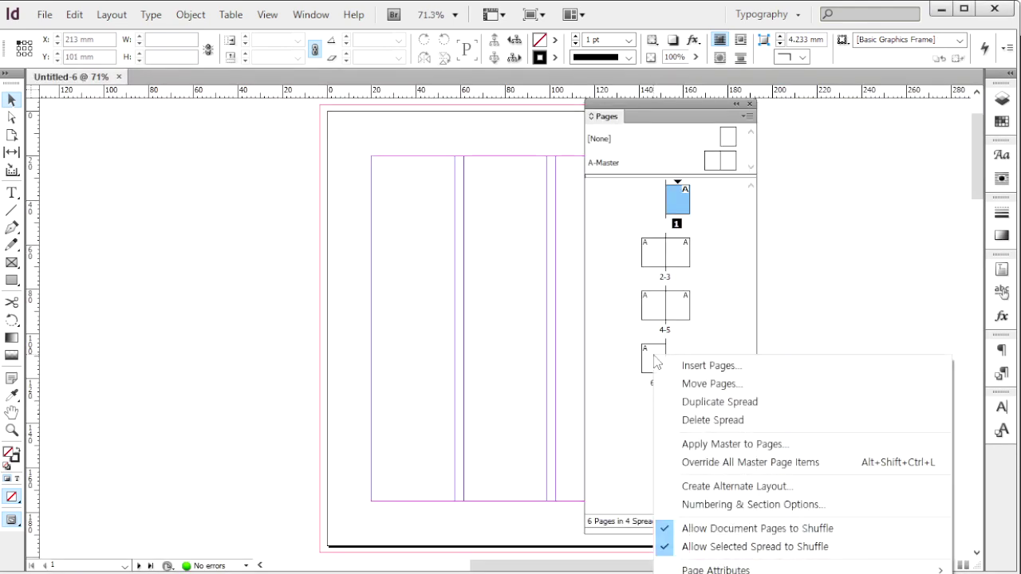
pyautogui.click(807, 528)
pyautogui.moveTo(652, 363); pyautogui.dragTo(662, 221)
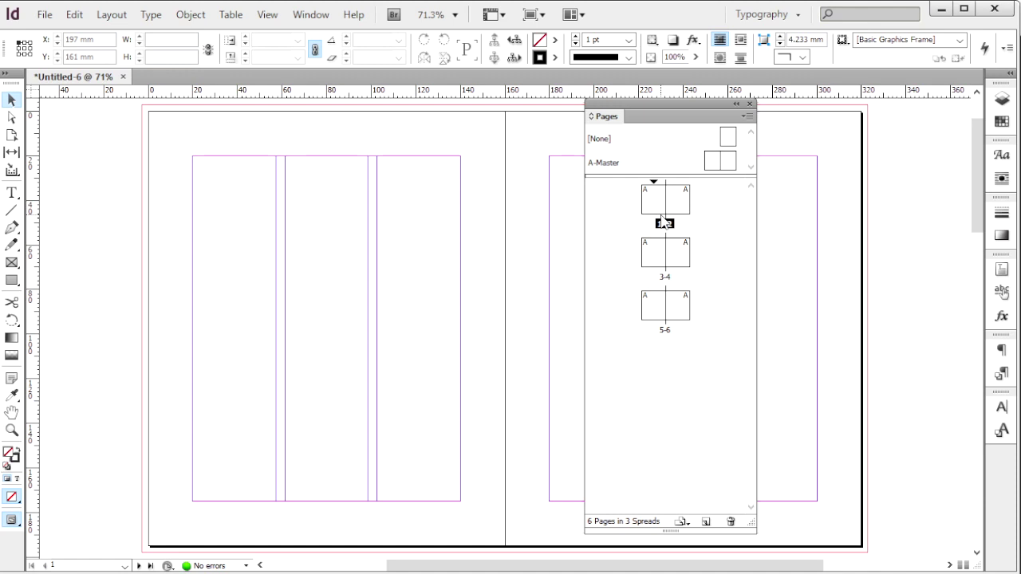
pyautogui.hotkey('ctrl', 's')
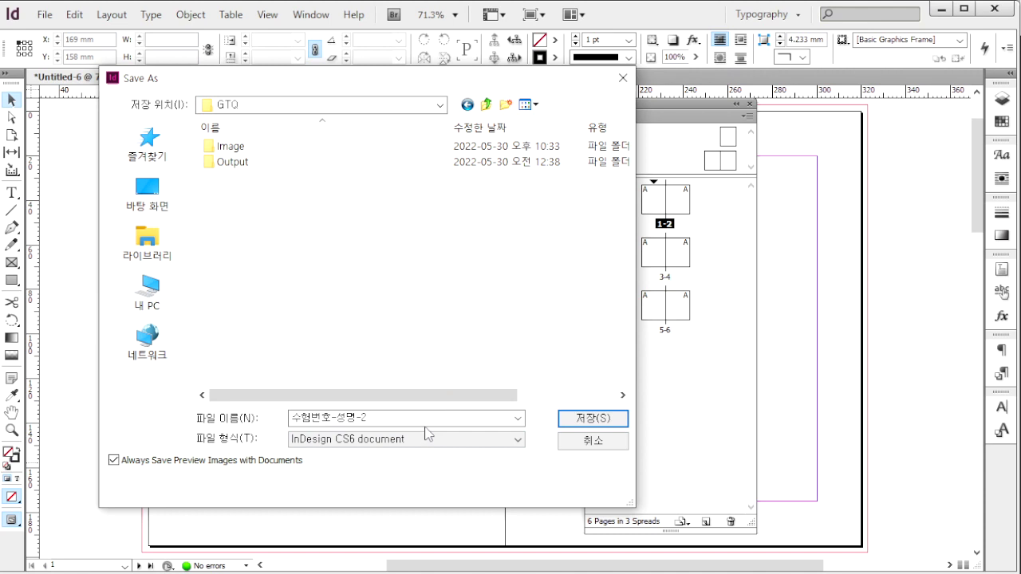
pyautogui.press('Return')
# Add page number markers below the outer margins of both A-Master pages in Arial Bold 9 pt, C70 M50 Y0 K0, and return to pages 1-2
pyautogui.doubleClick(711, 159)
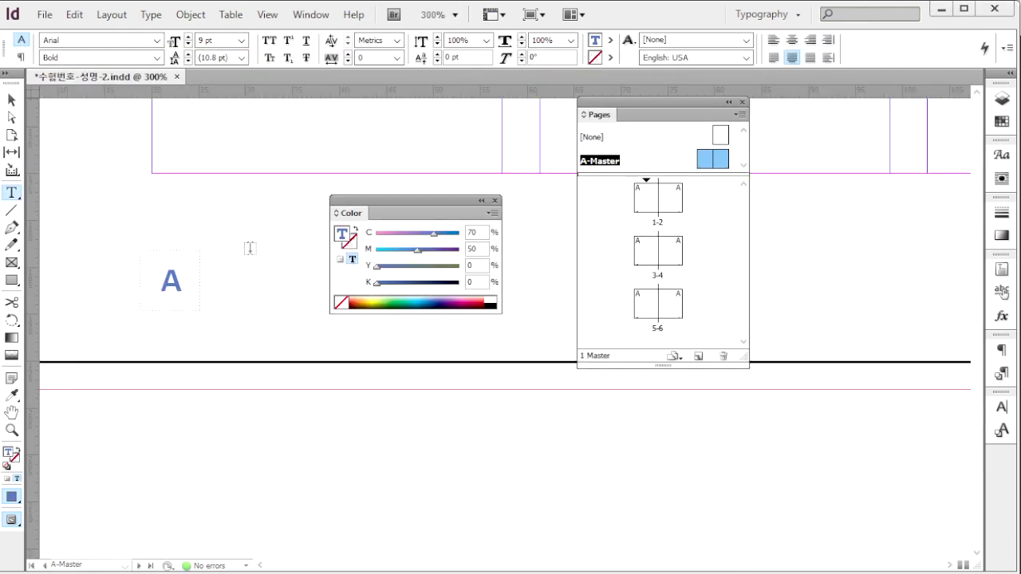
pyautogui.click(183, 274)
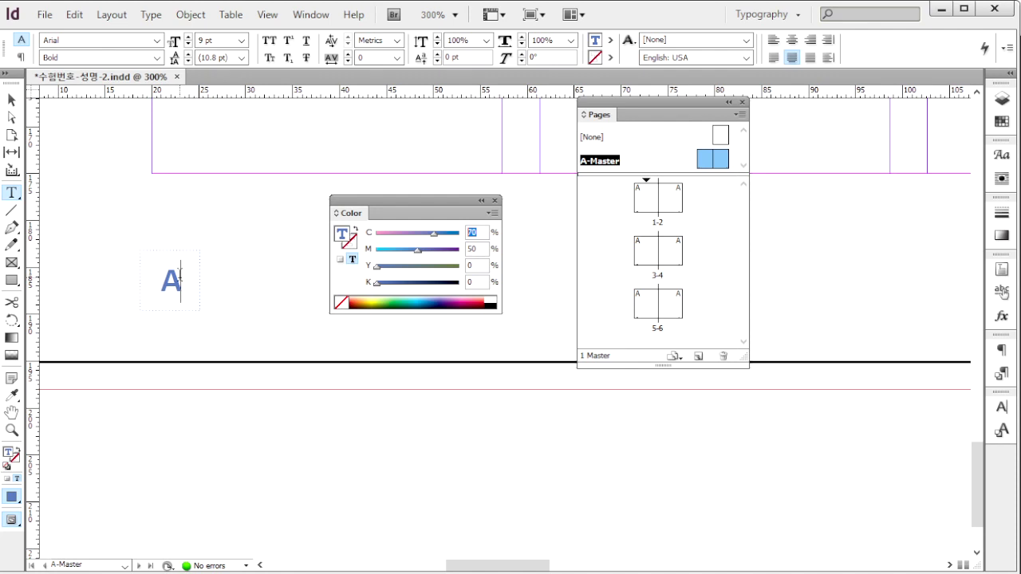
pyautogui.press('Escape')
pyautogui.hotkey('ctrl', '1')
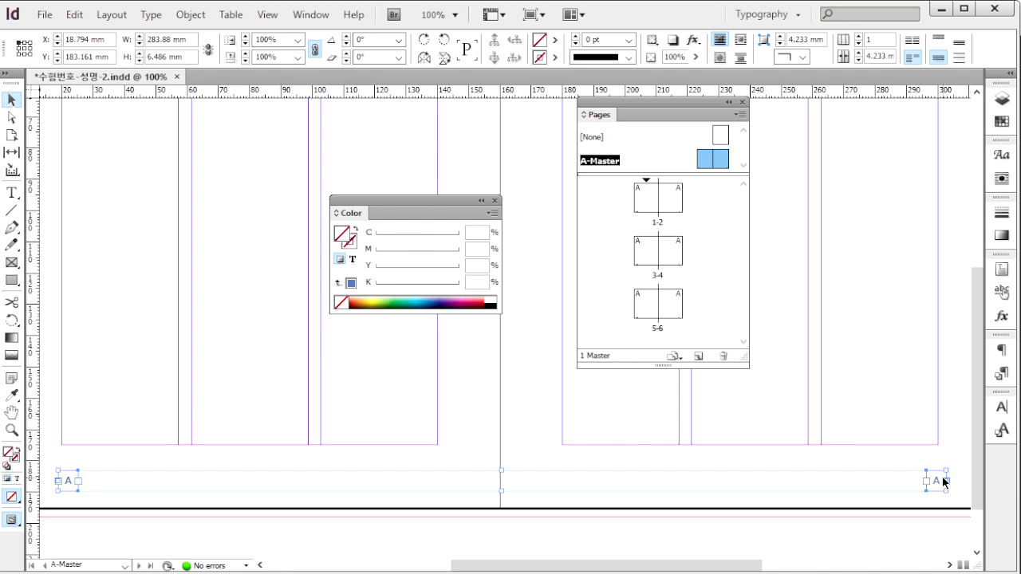
pyautogui.moveTo(646, 205); pyautogui.dragTo(646, 206)
pyautogui.doubleClick(646, 204)
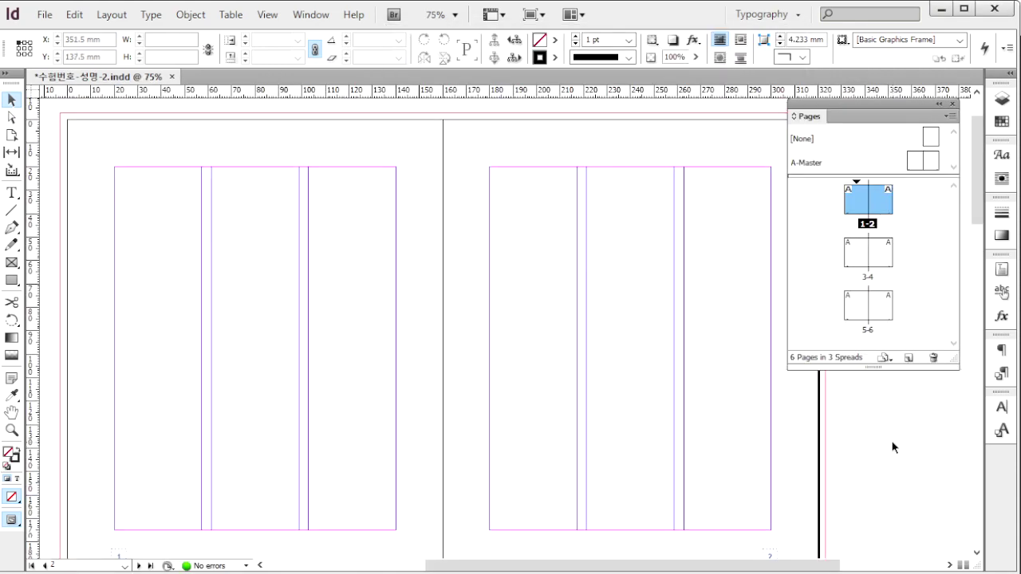
# Place the 1급-6.ai calligraphy title on page 1 as a vertical frame about 37.3 × 101.2 mm
pyautogui.hotkey('ctrl', 'd')
pyautogui.click(236, 196)
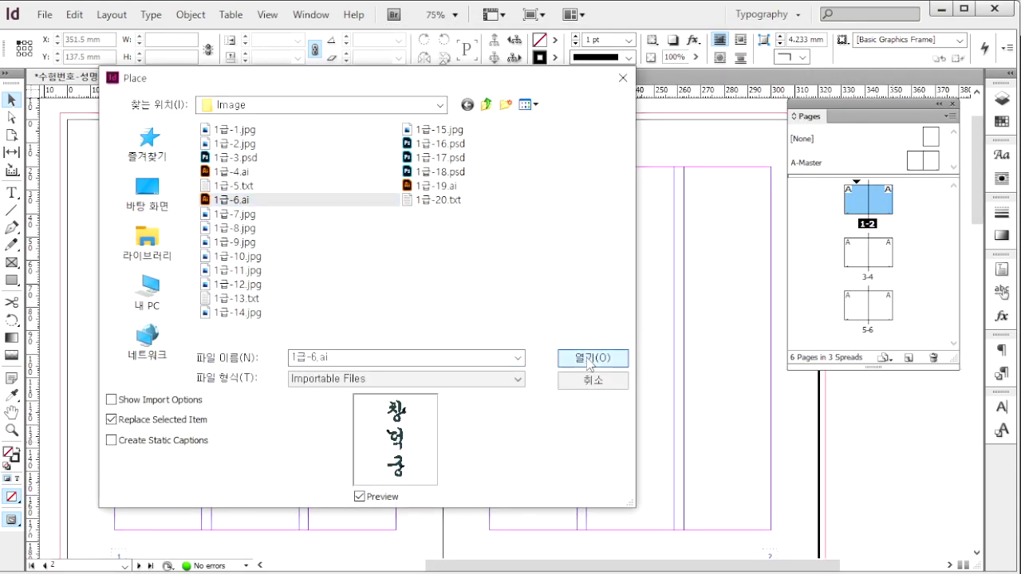
pyautogui.click(592, 358)
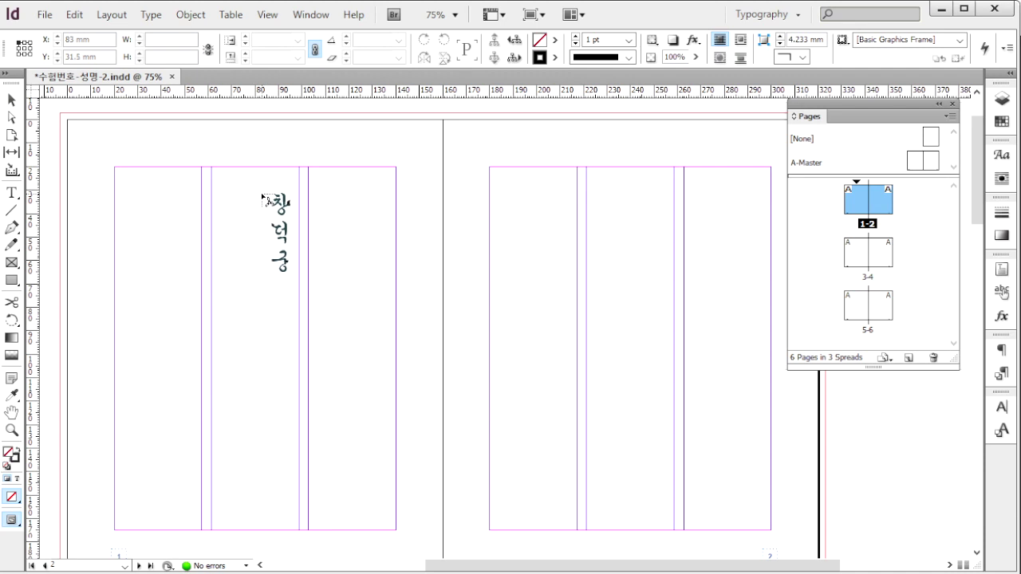
pyautogui.moveTo(268, 206); pyautogui.dragTo(328, 447)
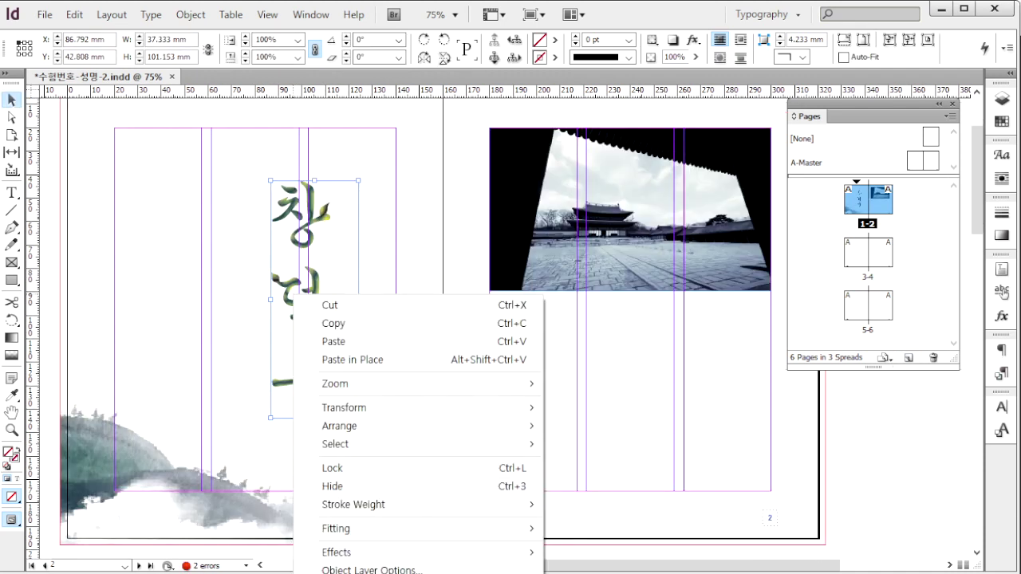
# Apply a Satin effect to the calligraphy title in Normal mode with the yellow swatch C=0 M=0 Y=100 K=0 and 120° angle
pyautogui.moveTo(500, 556)
pyautogui.click(600, 573)
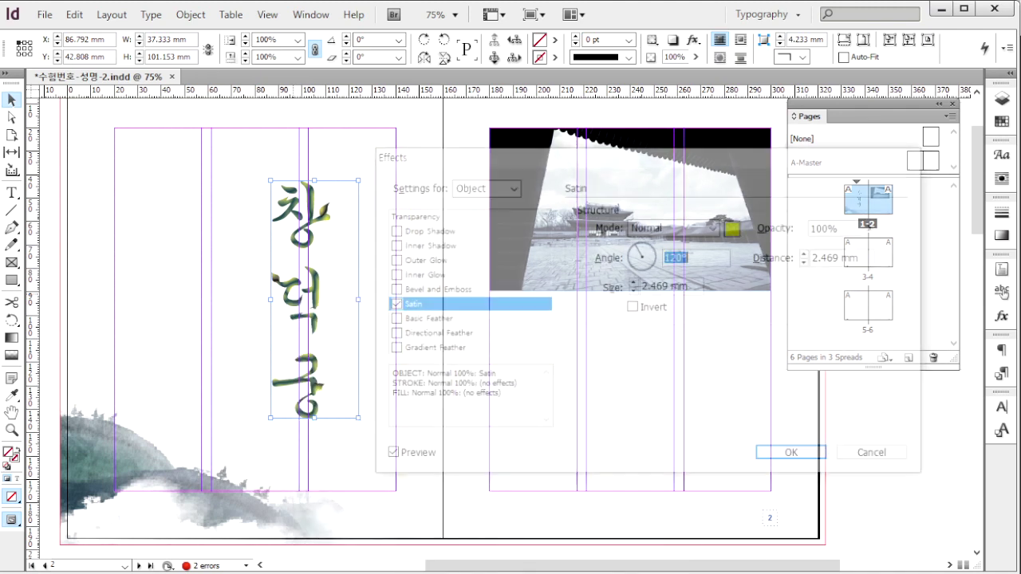
pyautogui.click(739, 232)
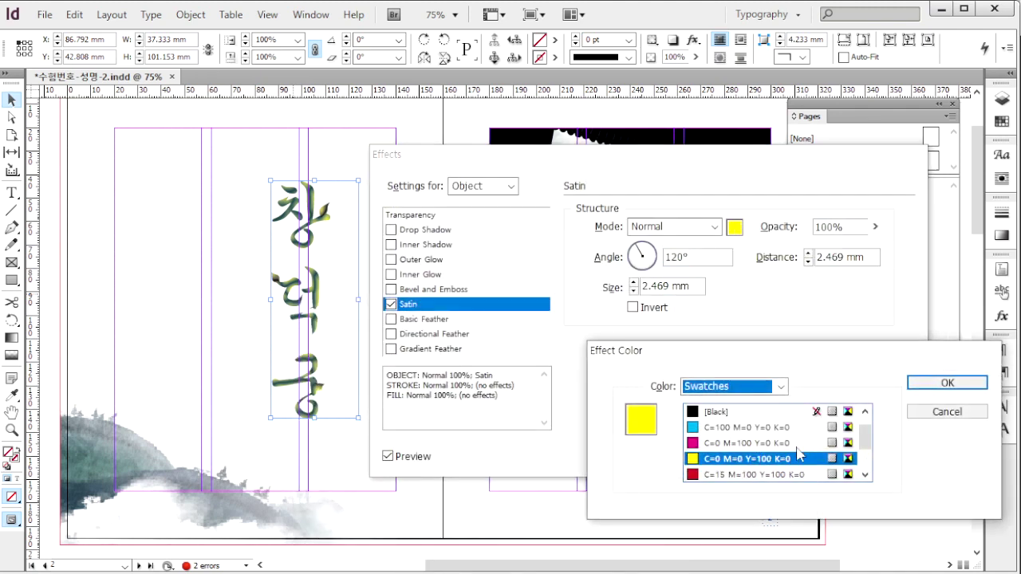
pyautogui.click(946, 412)
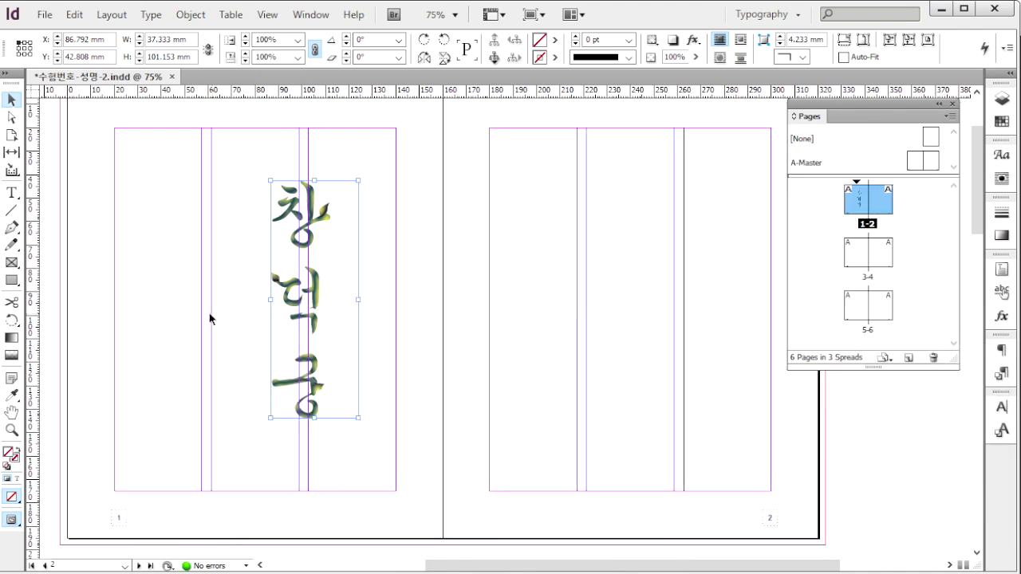
# Place 1급-7.jpg over page 1 from the bleed corner, about 207.8 × 201 mm, and apply a linear Gradient Feather at 0°
pyautogui.click(205, 315)
pyautogui.hotkey('ctrl', 'd')
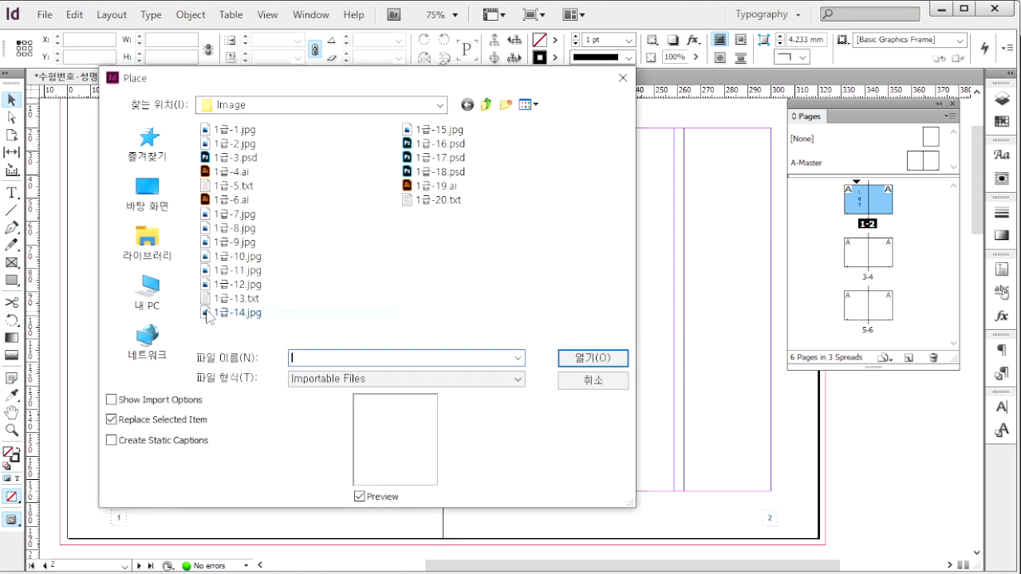
pyautogui.click(256, 216)
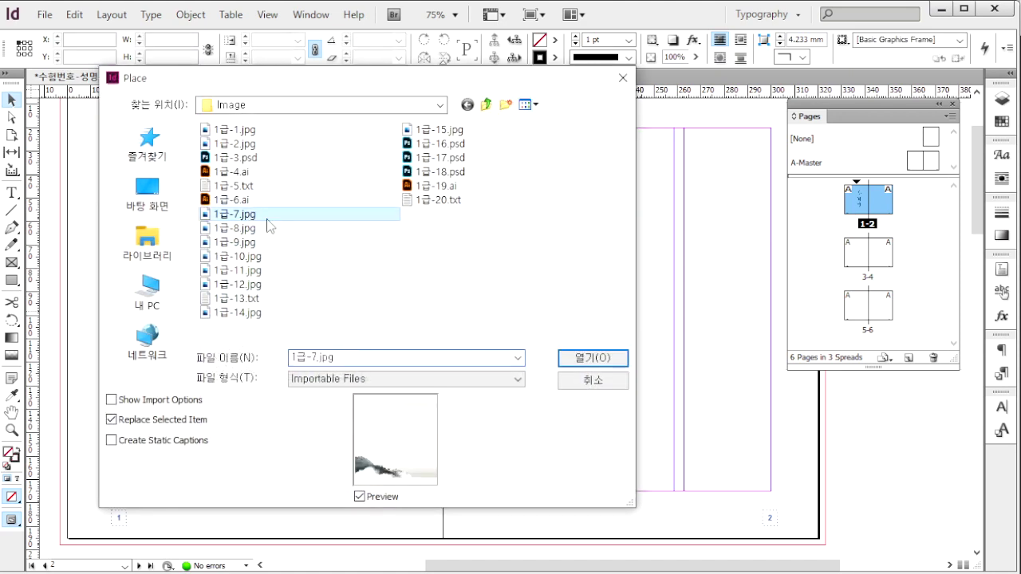
pyautogui.click(588, 365)
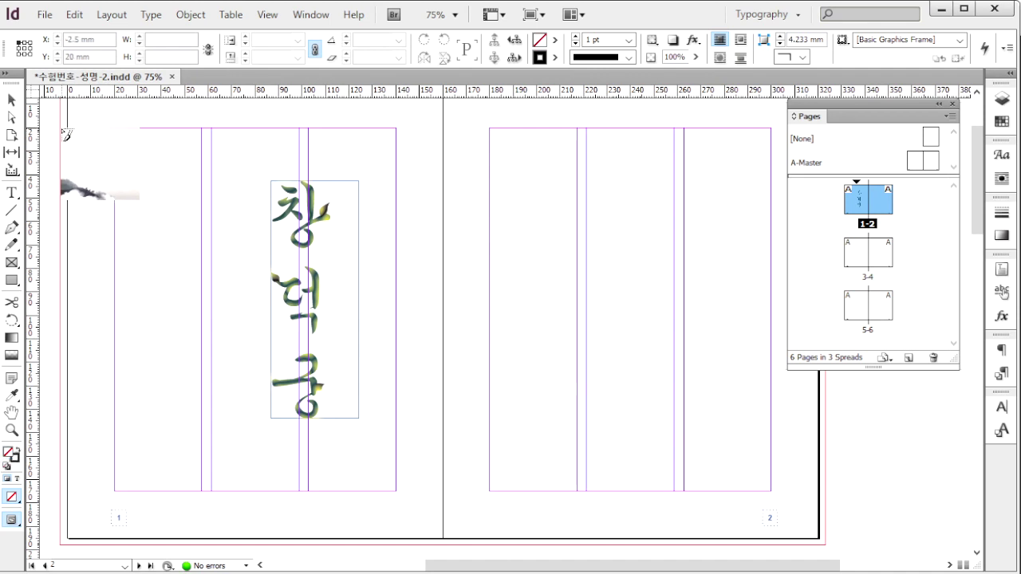
pyautogui.moveTo(63, 128); pyautogui.dragTo(393, 547)
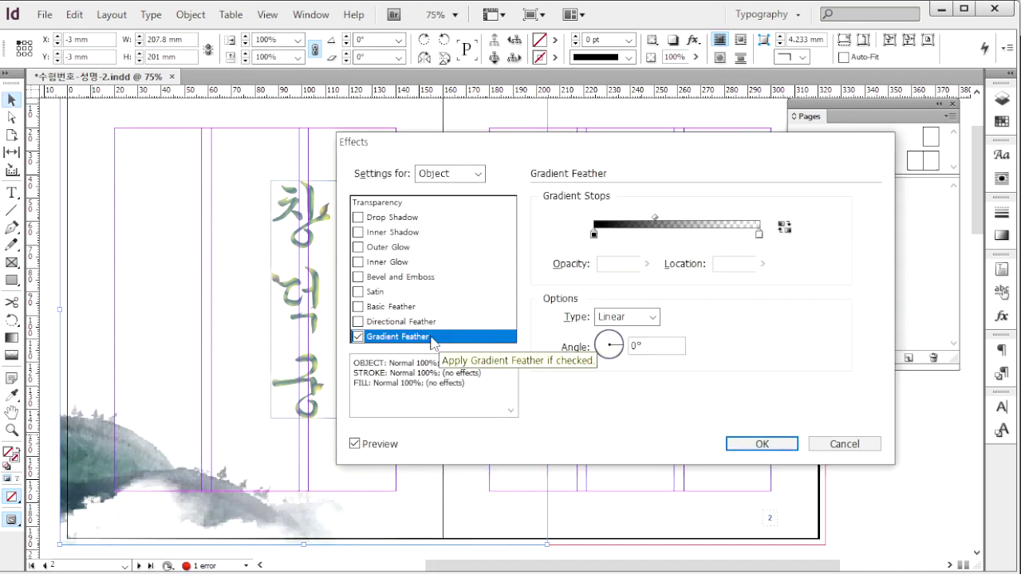
pyautogui.click(761, 445)
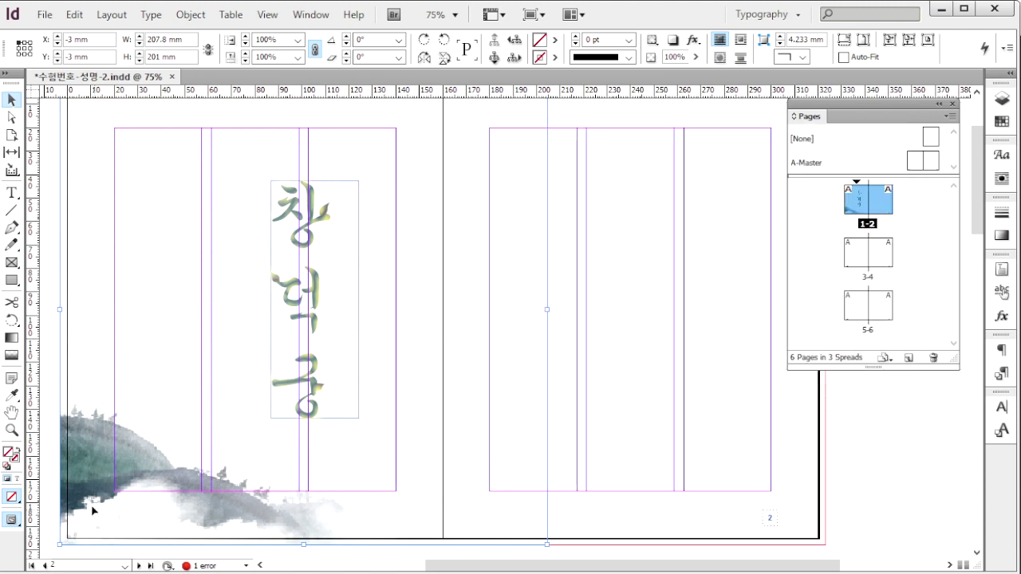
# Override all master page items on spread 1-2 and send the landscape background image to the back
pyautogui.moveTo(835, 117); pyautogui.dragTo(604, 115)
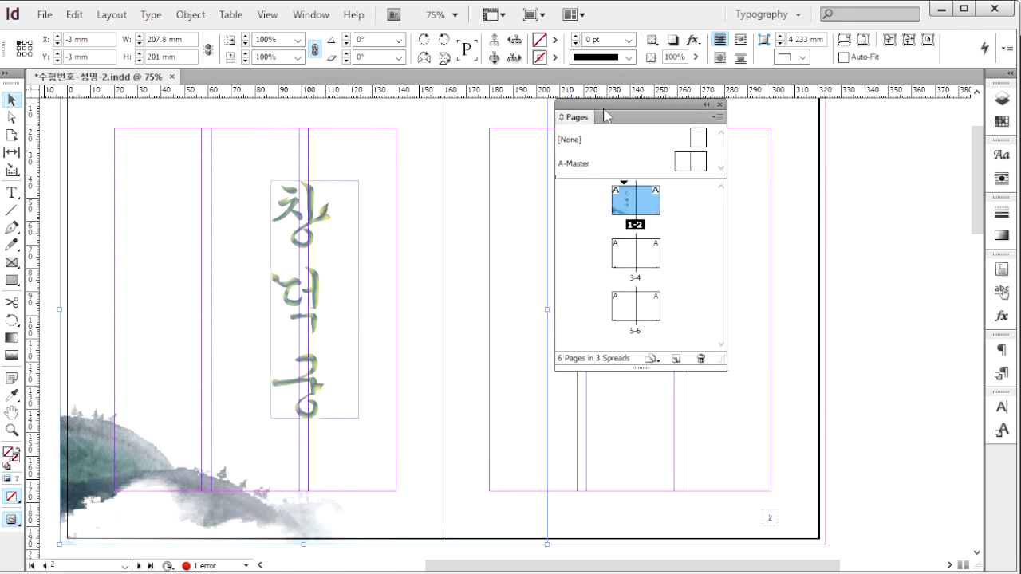
pyautogui.rightClick(621, 199)
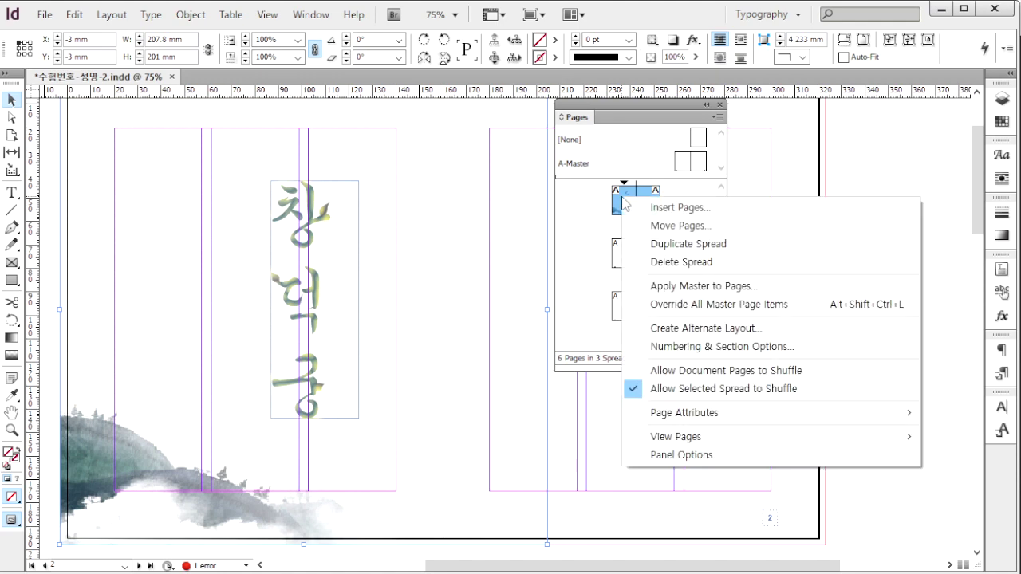
pyautogui.click(726, 306)
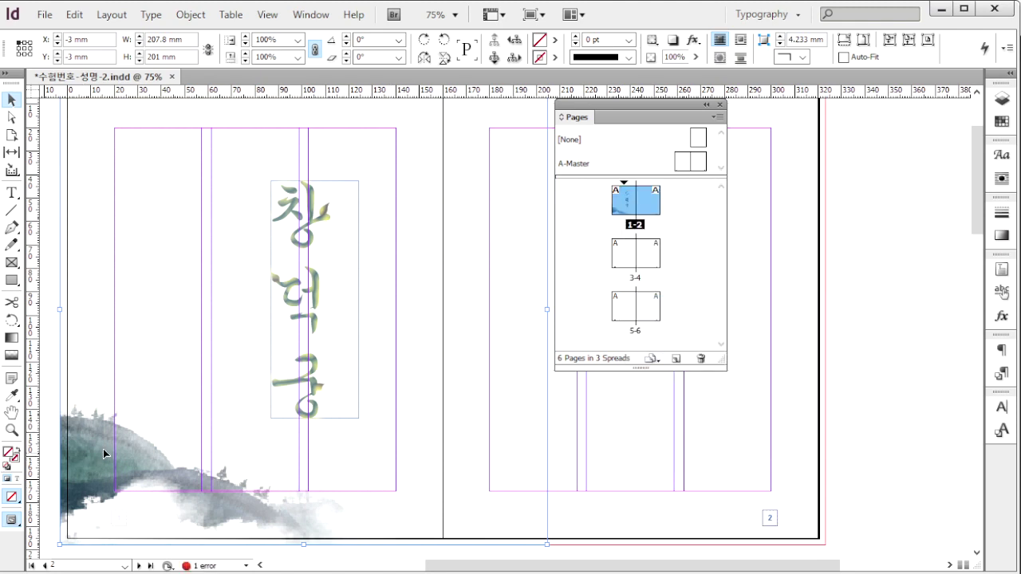
pyautogui.click(190, 14)
pyautogui.moveTo(217, 72)
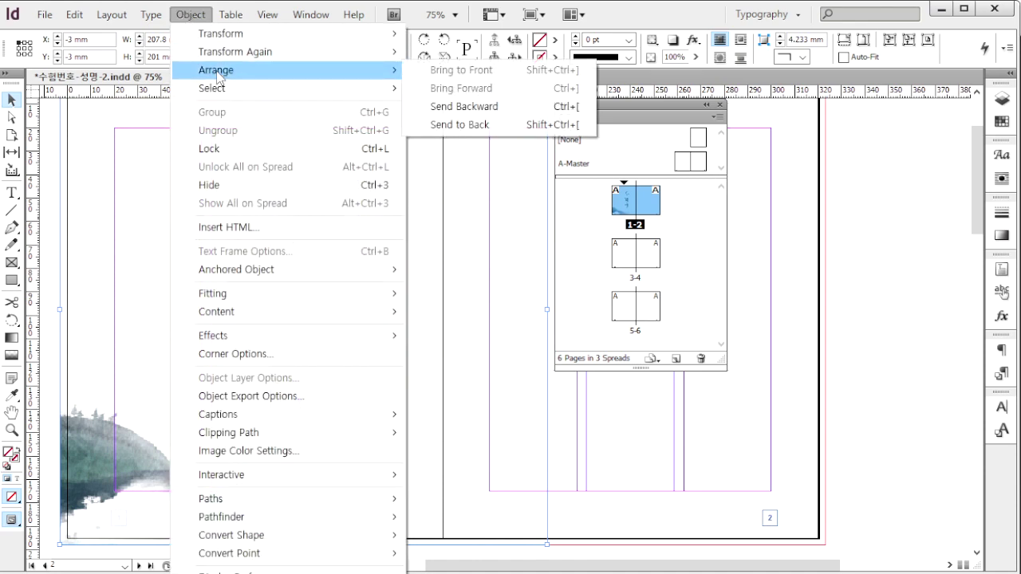
pyautogui.click(457, 126)
pyautogui.click(820, 247)
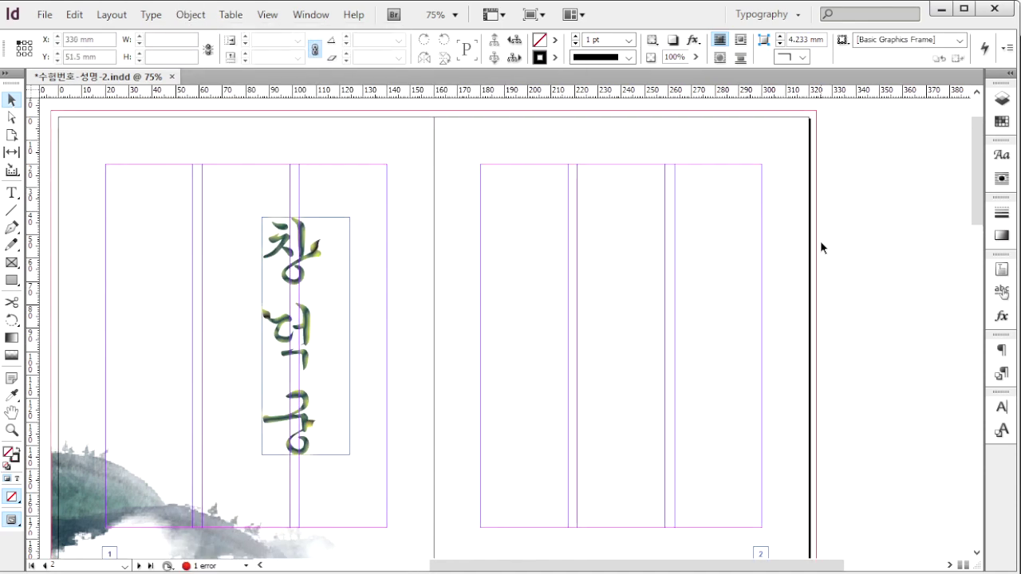
# Place 1급-8.jpg across the 120 mm margin width along the top of page 2 and slightly trim the frame's lower edge
pyautogui.hotkey('ctrl', 'd')
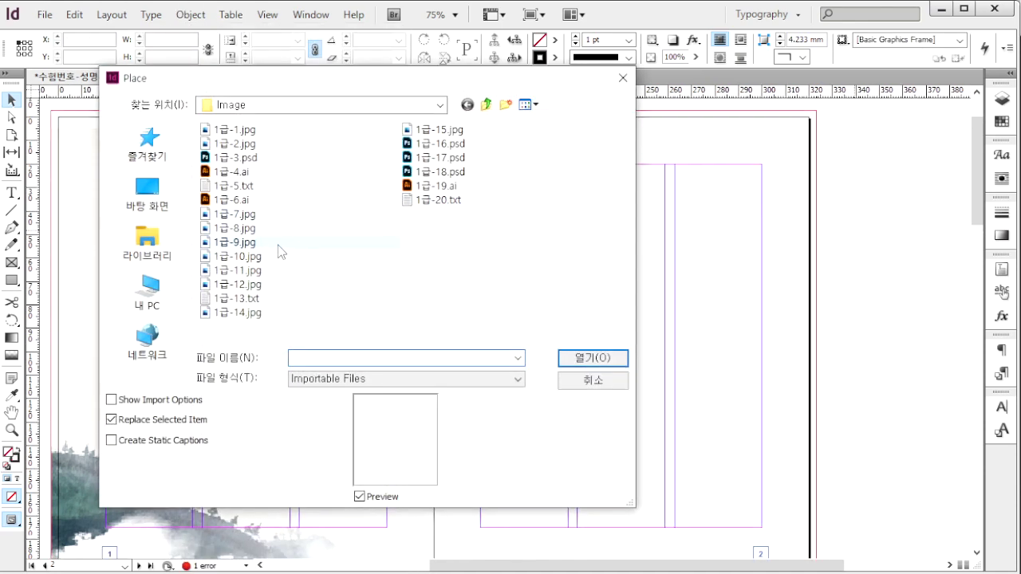
pyautogui.click(239, 229)
pyautogui.click(593, 357)
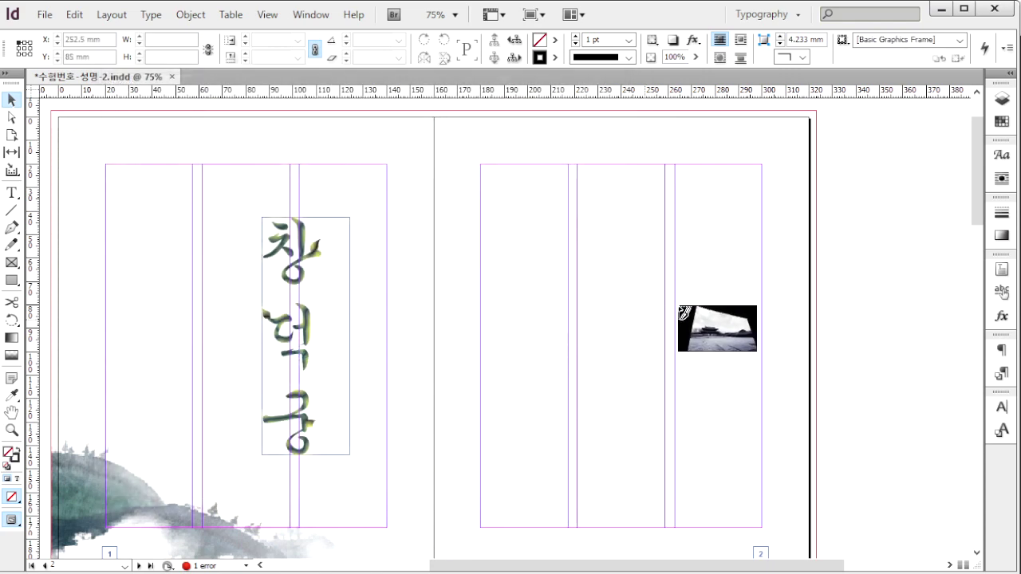
pyautogui.moveTo(480, 165); pyautogui.dragTo(762, 435)
pyautogui.hotkey('alt', 'Tab')
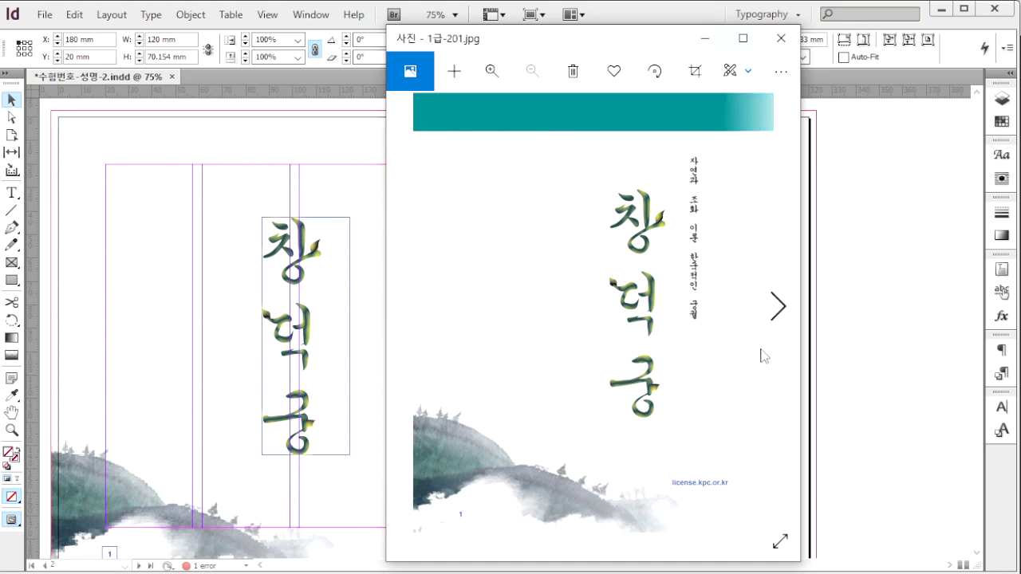
pyautogui.click(863, 339)
pyautogui.moveTo(622, 329); pyautogui.dragTo(624, 323)
pyautogui.click(865, 377)
# Go to spread 3-4 and examine the reference images 1급-203.jpg and 1급-204.jpg for its layout
pyautogui.press('F12')
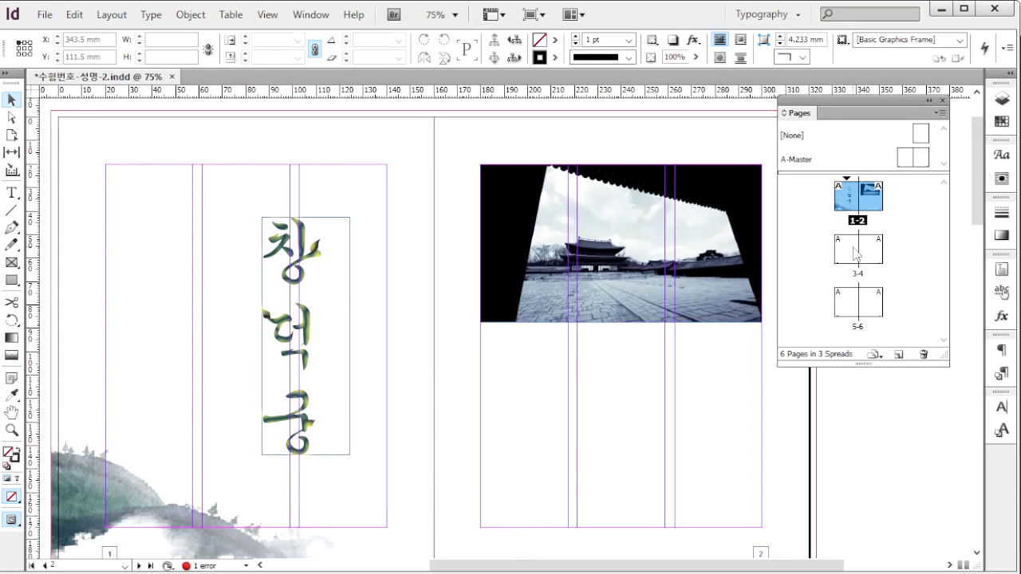
pyautogui.doubleClick(854, 254)
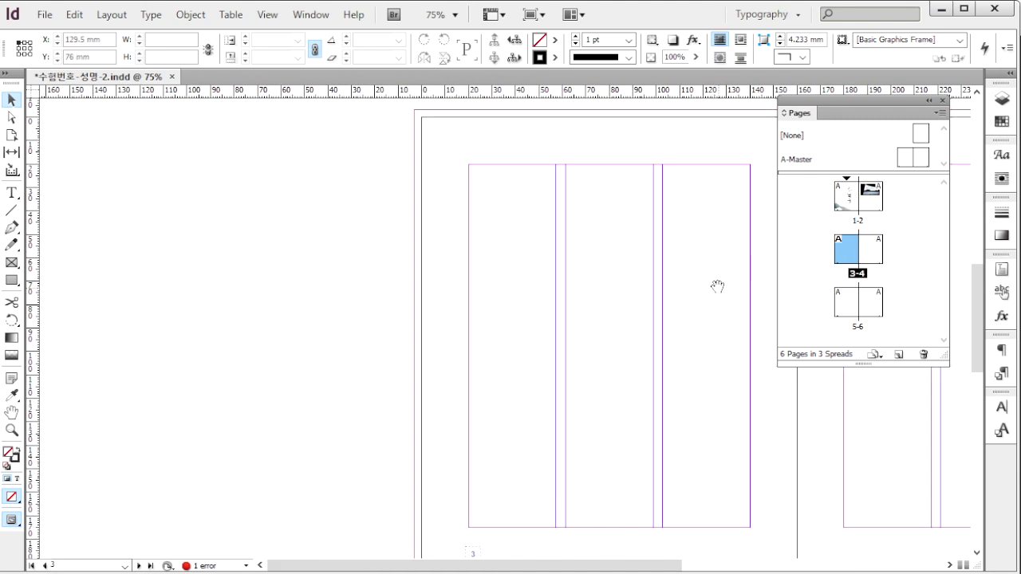
pyautogui.moveTo(715, 287); pyautogui.dragTo(354, 284)
pyautogui.click(778, 314)
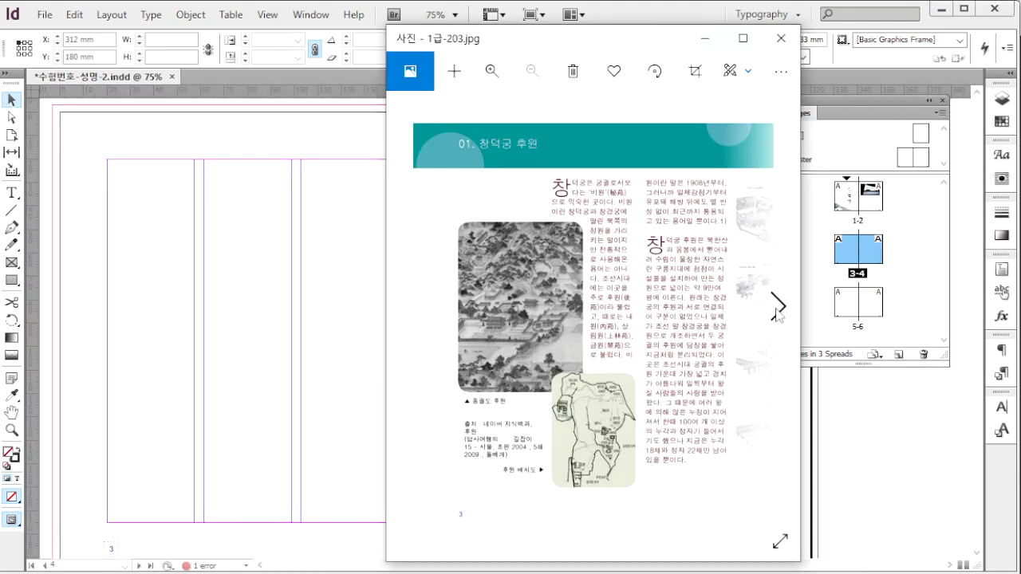
pyautogui.click(778, 314)
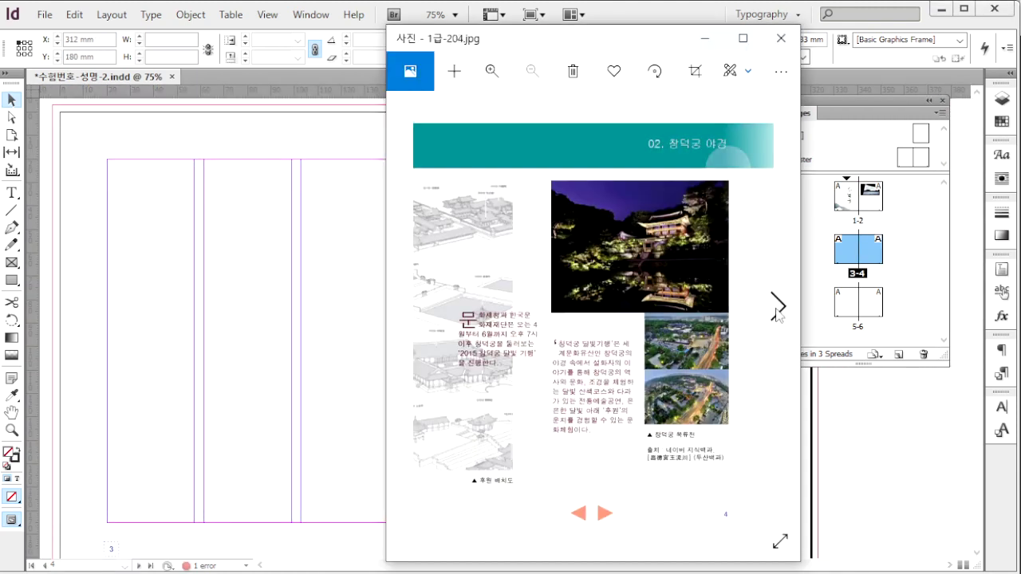
pyautogui.click(851, 414)
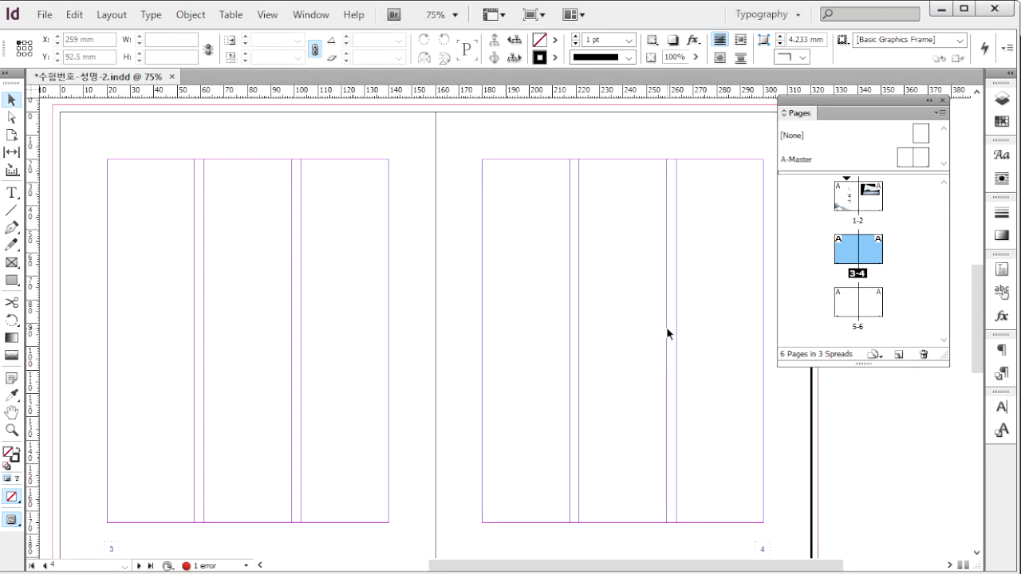
# Place 1급-10.jpg across the last two columns of page 4 and crop its frame to the night palace photo, about 78.7 × 59 mm
pyautogui.hotkey('ctrl', 'd')
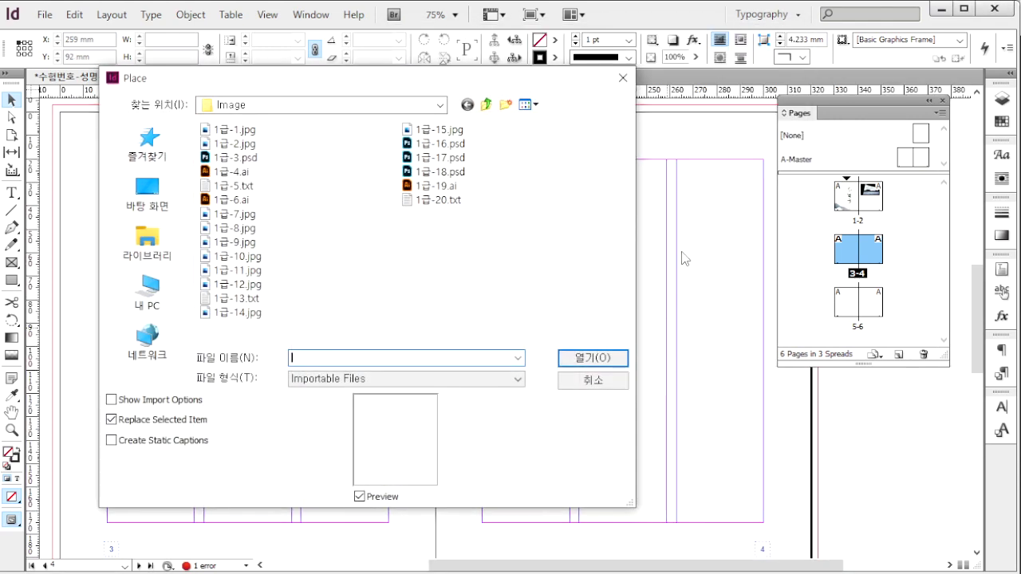
pyautogui.click(254, 257)
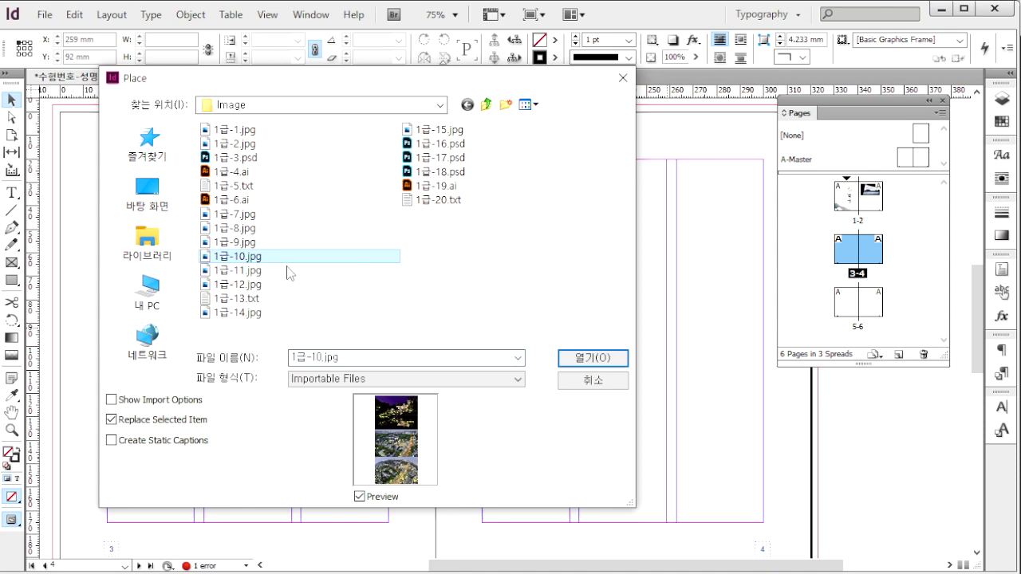
pyautogui.click(600, 361)
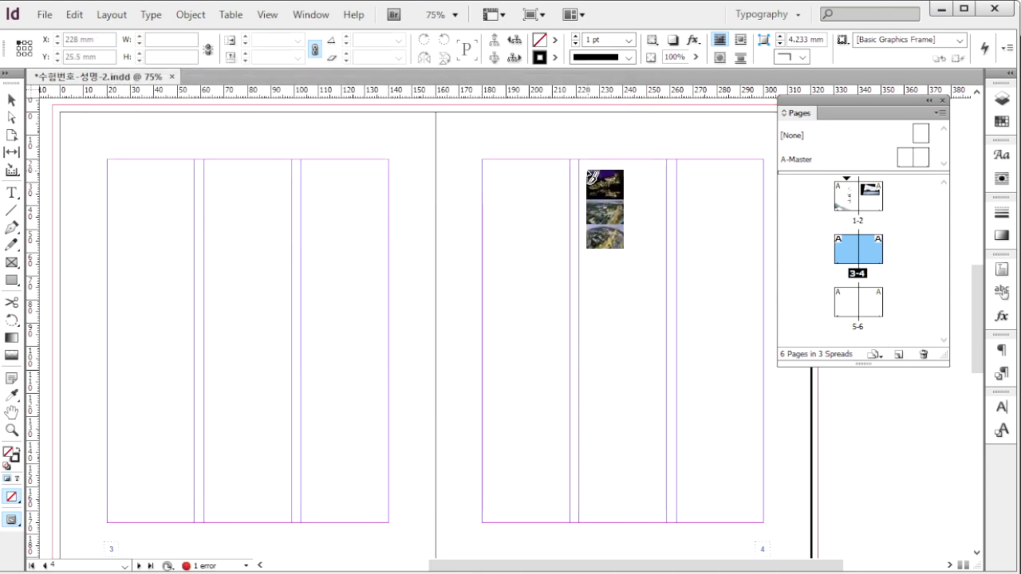
pyautogui.moveTo(579, 198); pyautogui.dragTo(763, 550)
pyautogui.moveTo(671, 539); pyautogui.dragTo(676, 300)
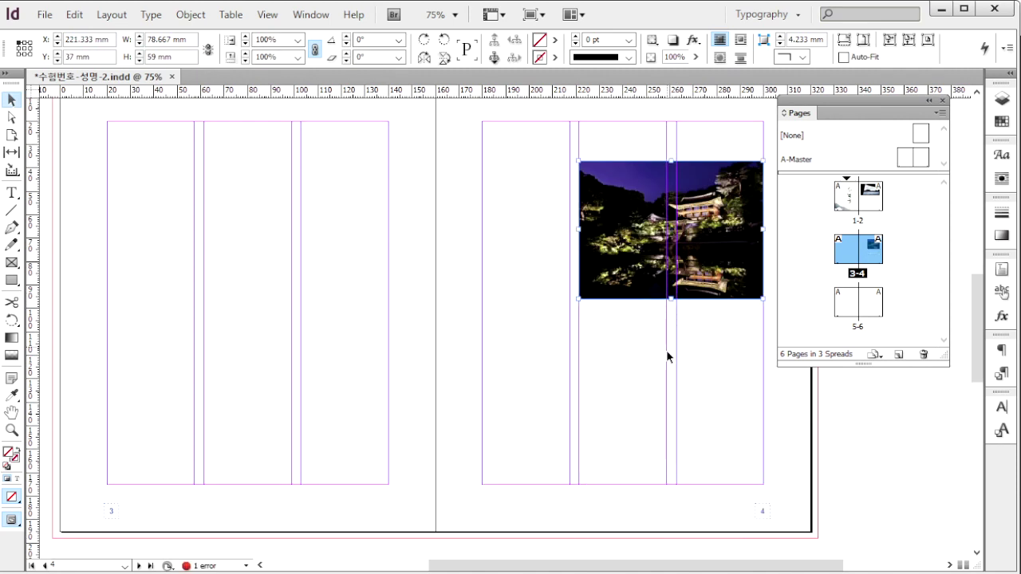
# Duplicate the night palace frame below it on page 4, show the two aerial city photos in the copy and fit it to the last column
pyautogui.moveTo(708, 248); pyautogui.dragTo(717, 314)
pyautogui.doubleClick(712, 408)
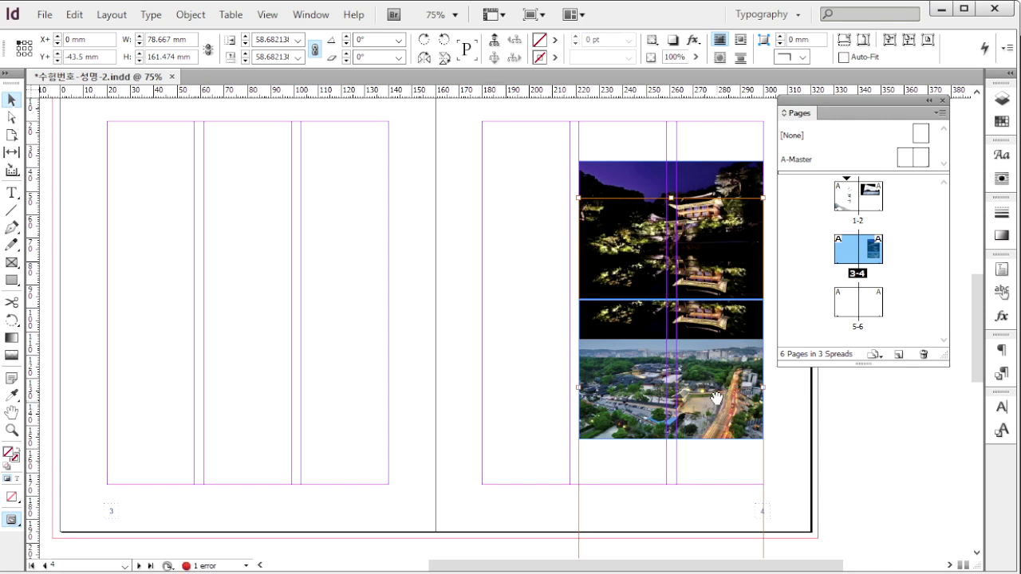
pyautogui.moveTo(716, 398); pyautogui.dragTo(717, 345)
pyautogui.moveTo(581, 523); pyautogui.dragTo(676, 430)
pyautogui.click(311, 309)
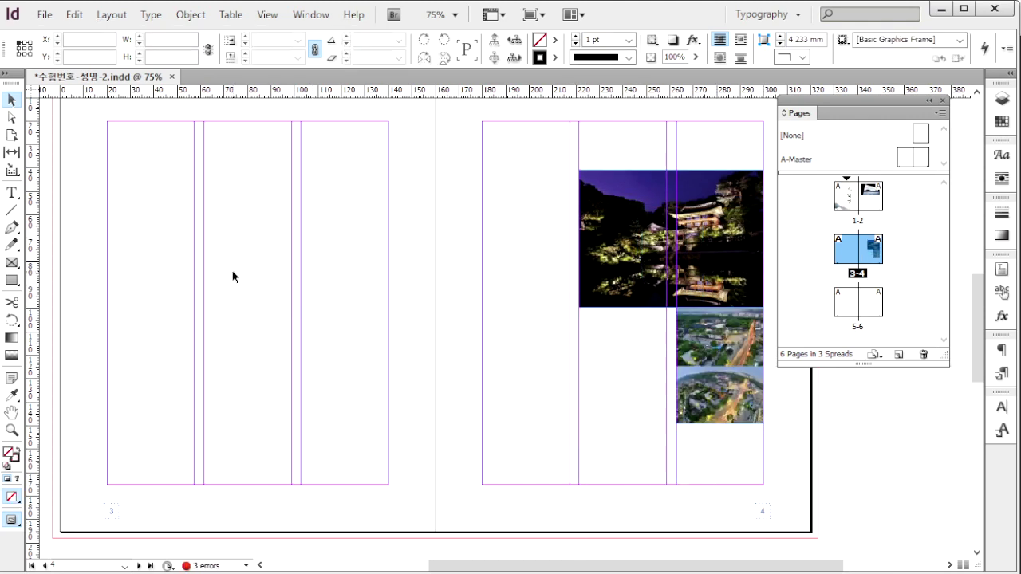
# Place 1급-9.jpg on page 3, crop its frame to the map half and move it into the lower middle column
pyautogui.hotkey('ctrl', 'd')
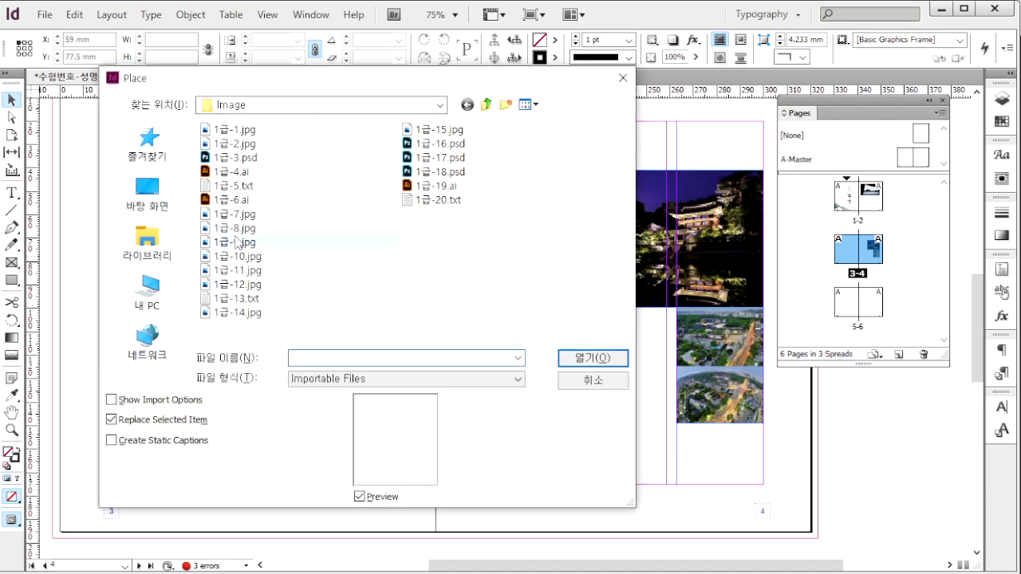
pyautogui.doubleClick(236, 242)
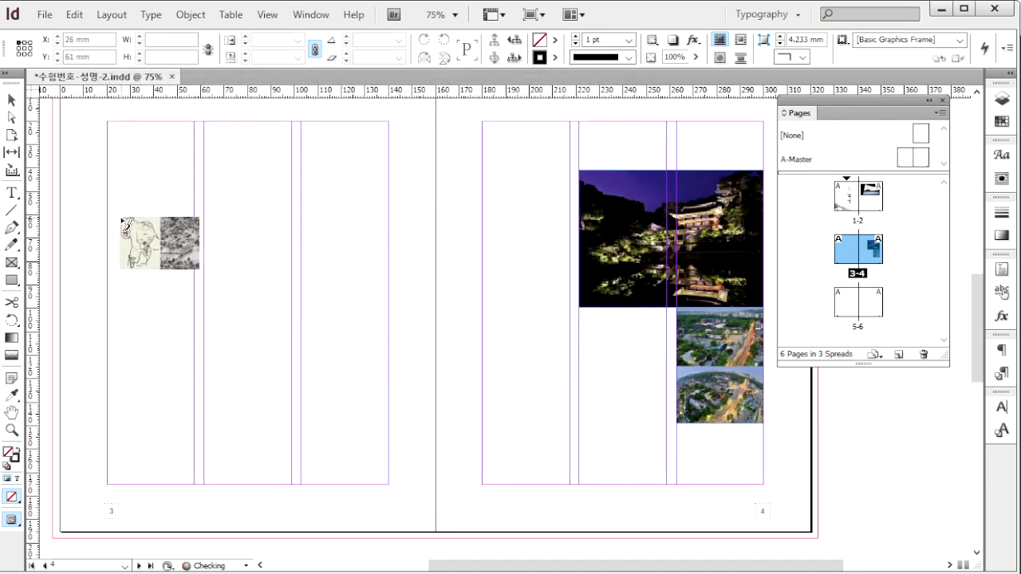
pyautogui.hotkey('alt', 'Tab')
pyautogui.moveTo(109, 195); pyautogui.dragTo(196, 349)
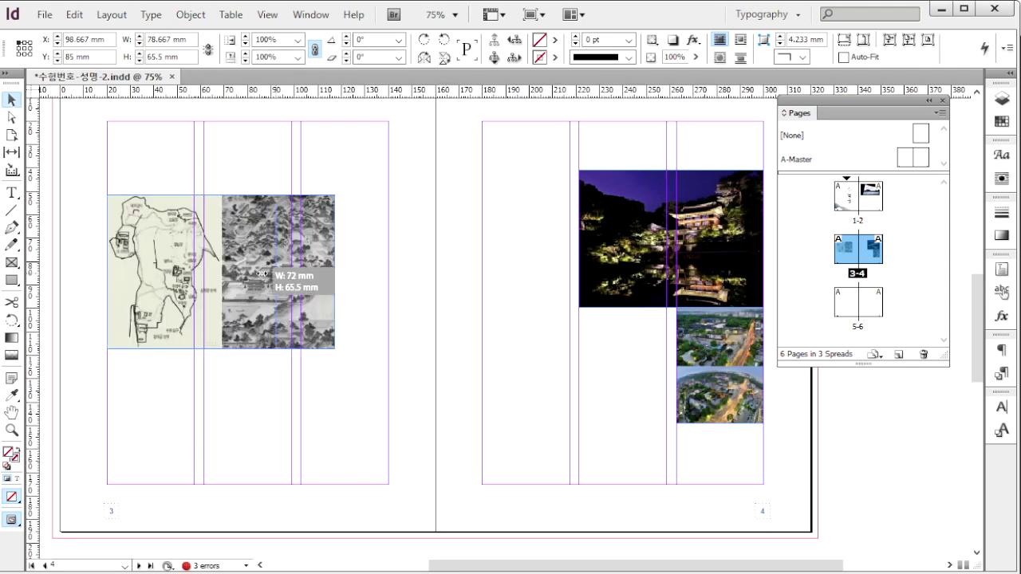
pyautogui.moveTo(262, 274); pyautogui.dragTo(222, 274)
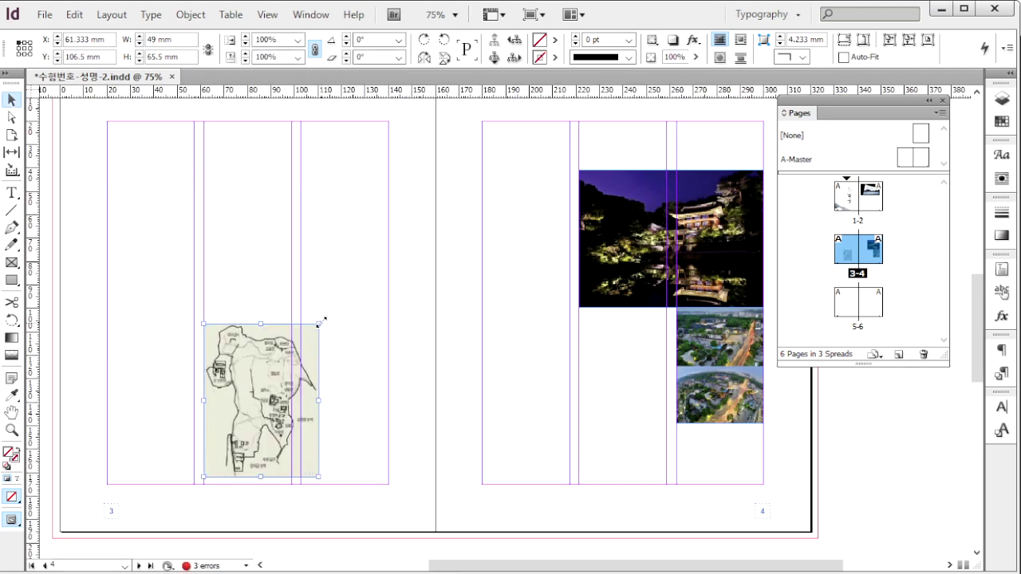
# Resize the map frame to the middle column's width, about 37.3 × 58 mm, and align it with page 3's bottom margin
pyautogui.moveTo(321, 322); pyautogui.dragTo(292, 341)
pyautogui.click(296, 296)
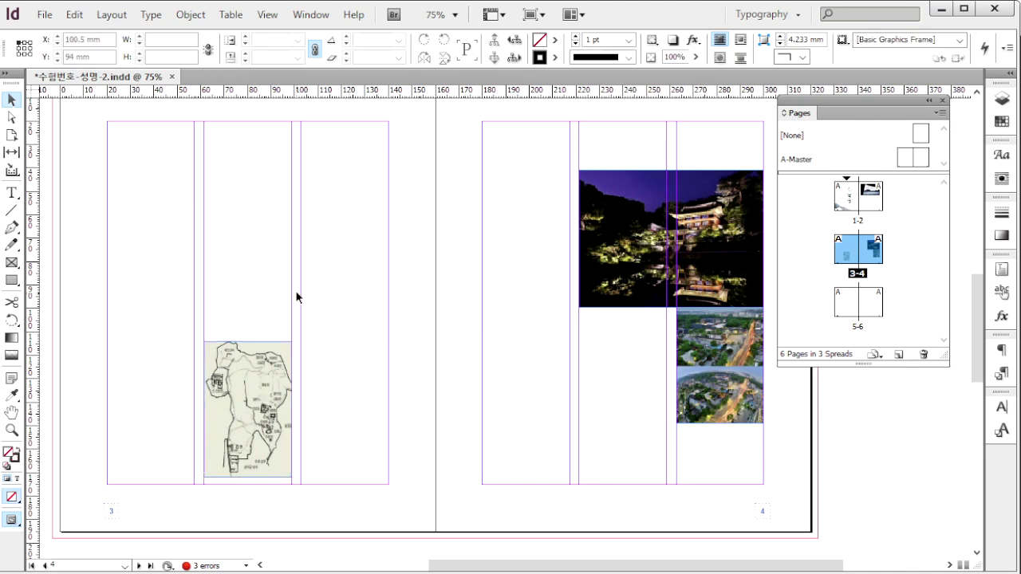
pyautogui.click(274, 392)
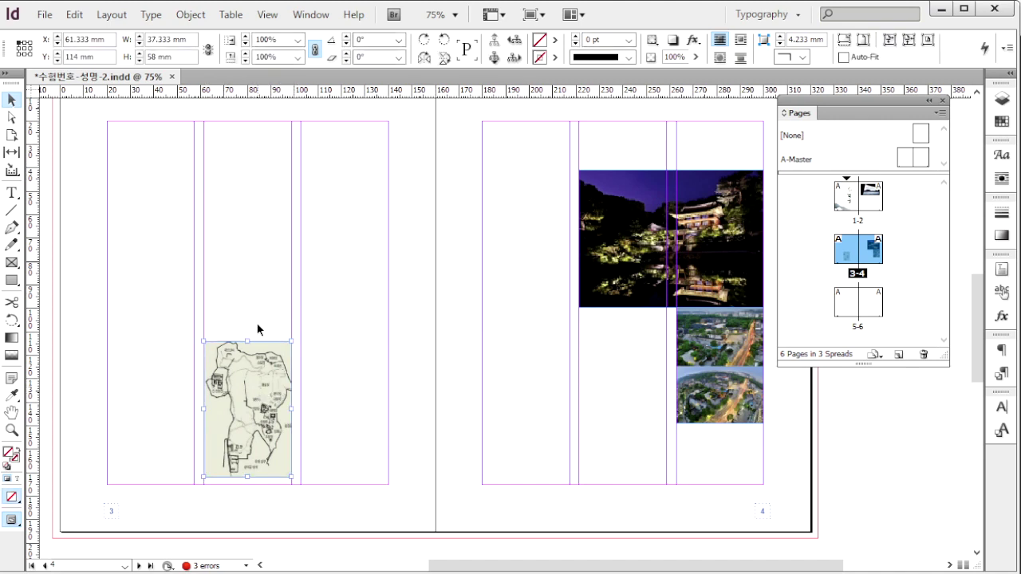
pyautogui.moveTo(272, 385); pyautogui.dragTo(273, 392)
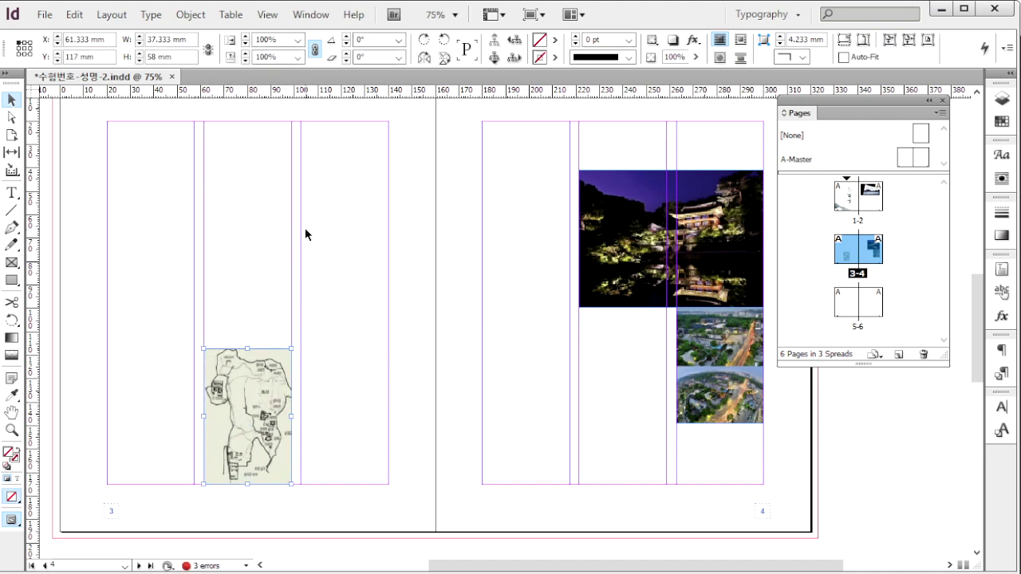
# Apply rounded corners of 5 mm to the map frame on page 3
pyautogui.click(190, 15)
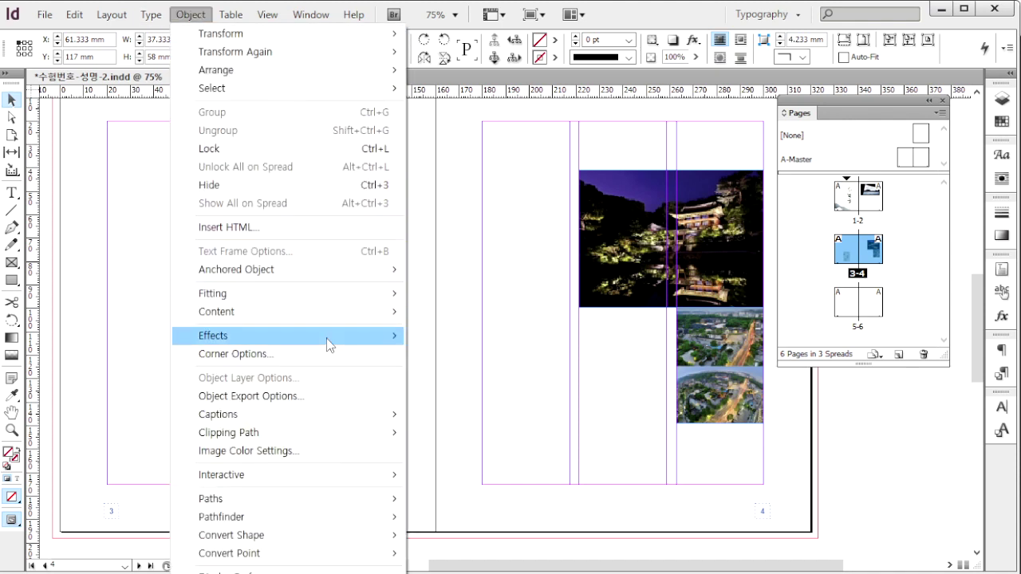
pyautogui.click(336, 359)
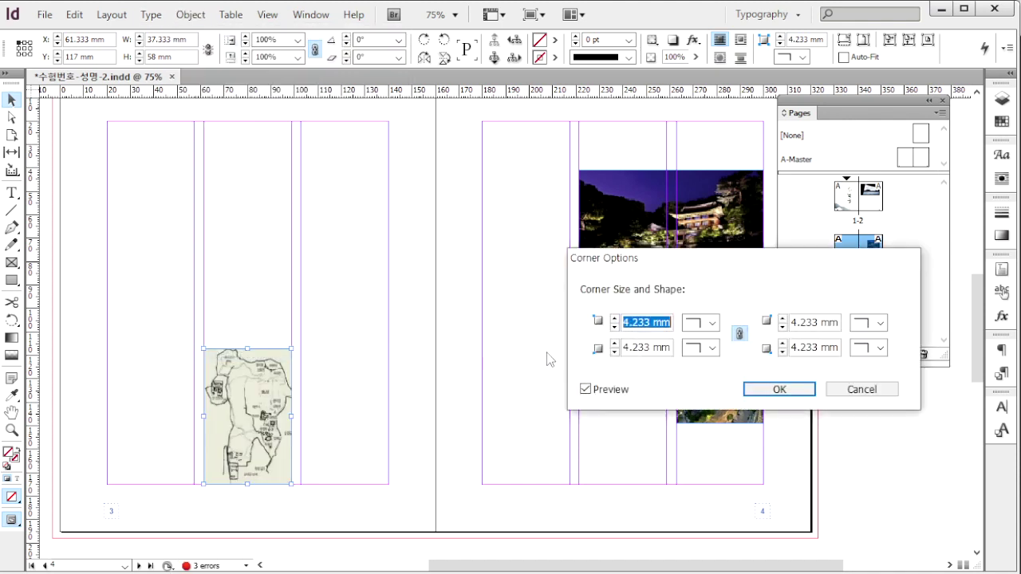
pyautogui.write('5')
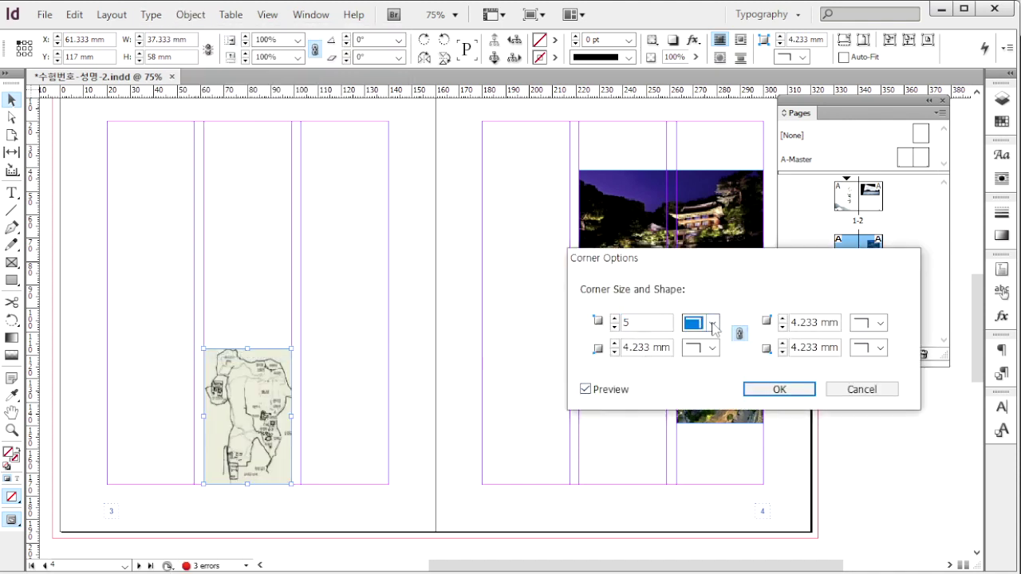
pyautogui.click(701, 322)
pyautogui.click(746, 408)
pyautogui.click(779, 389)
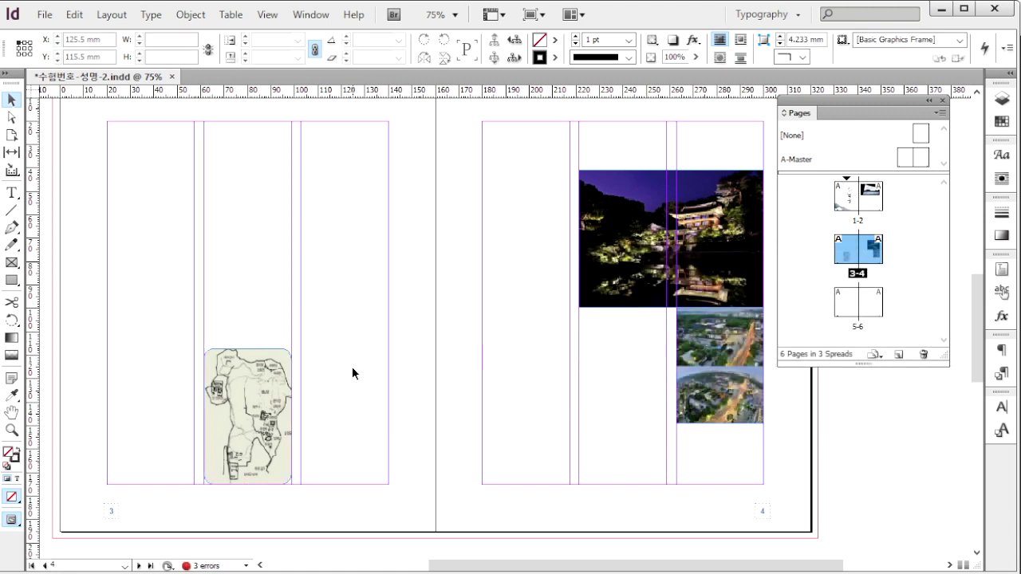
# Duplicate the map frame at page 3's left margin, enlarge it to about 50.7 × 71 mm and show the grey palace painting in it
pyautogui.moveTo(267, 425); pyautogui.dragTo(167, 260)
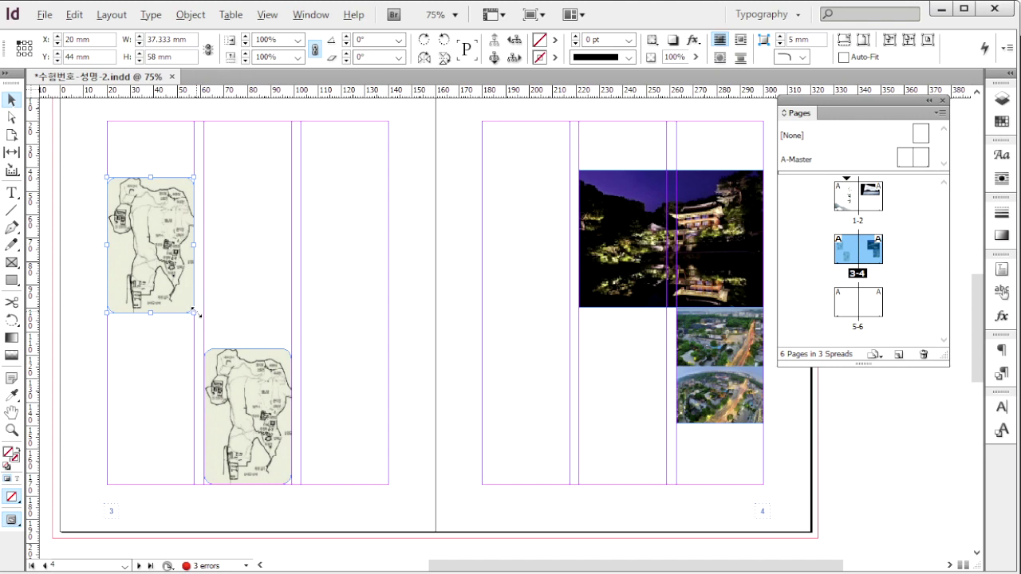
pyautogui.moveTo(196, 312); pyautogui.dragTo(212, 328)
pyautogui.moveTo(180, 258); pyautogui.dragTo(194, 278)
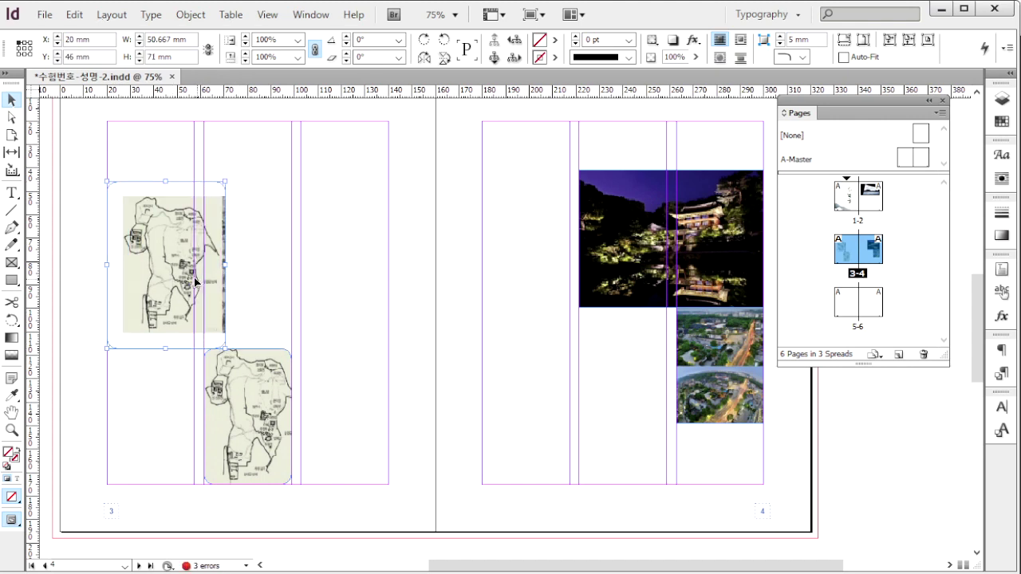
pyautogui.doubleClick(196, 281)
pyautogui.moveTo(319, 333); pyautogui.dragTo(335, 353)
pyautogui.moveTo(230, 276)
pyautogui.mouseDown()
pyautogui.moveTo(148, 274)
pyautogui.moveTo(189, 287)
pyautogui.mouseUp()
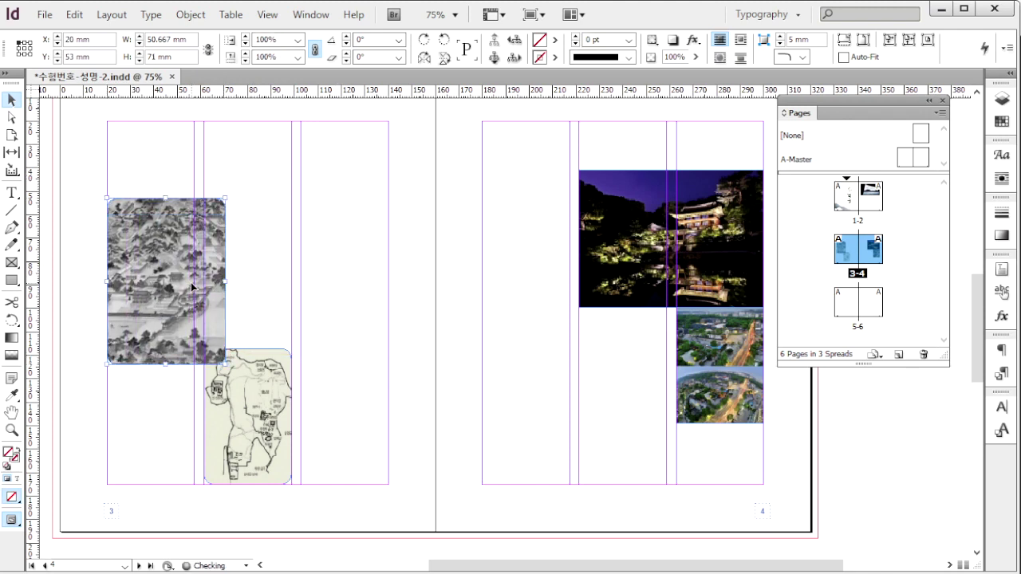
# Send the grey palace painting to the back, behind the map on page 3
pyautogui.click(191, 14)
pyautogui.moveTo(216, 69)
pyautogui.click(463, 125)
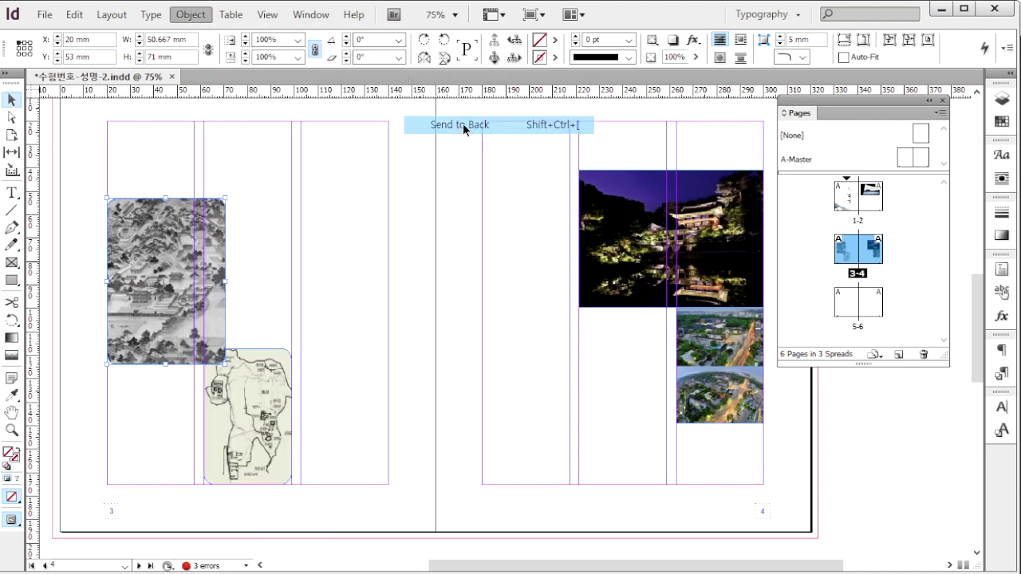
pyautogui.click(306, 256)
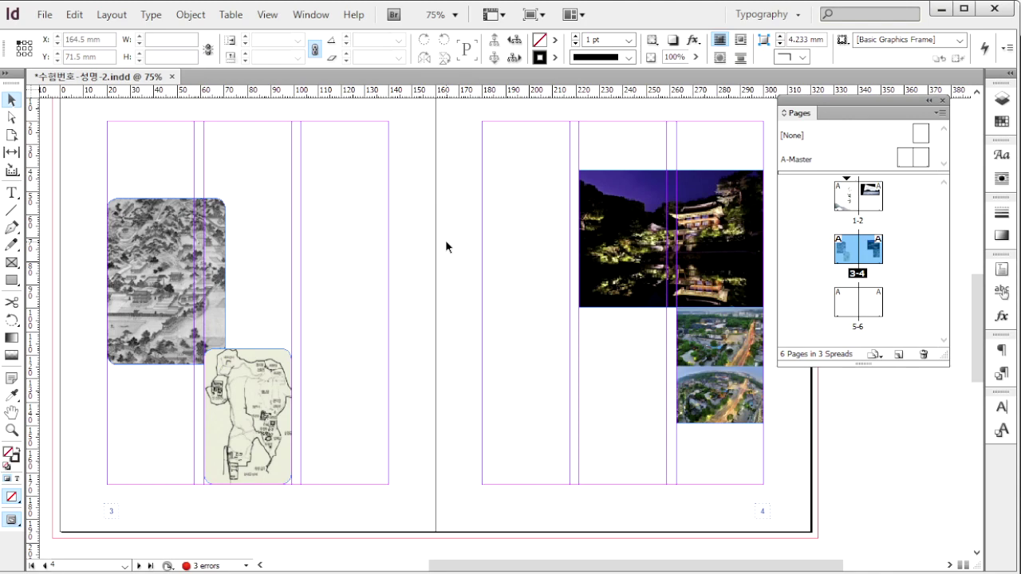
# Place 1급-11.jpg across the fold of pages 3 and 4 at about 76.9 × 140.2 mm, following reference 1급-204.jpg
pyautogui.hotkey('ctrl', 'd')
pyautogui.press('Escape')
pyautogui.hotkey('ctrl', 'd')
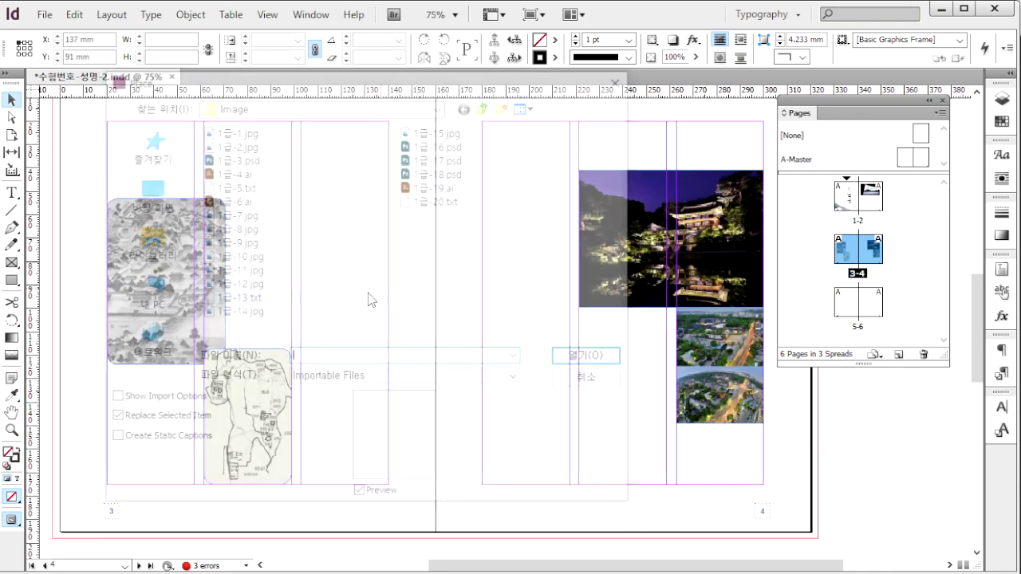
pyautogui.click(380, 272)
pyautogui.click(602, 357)
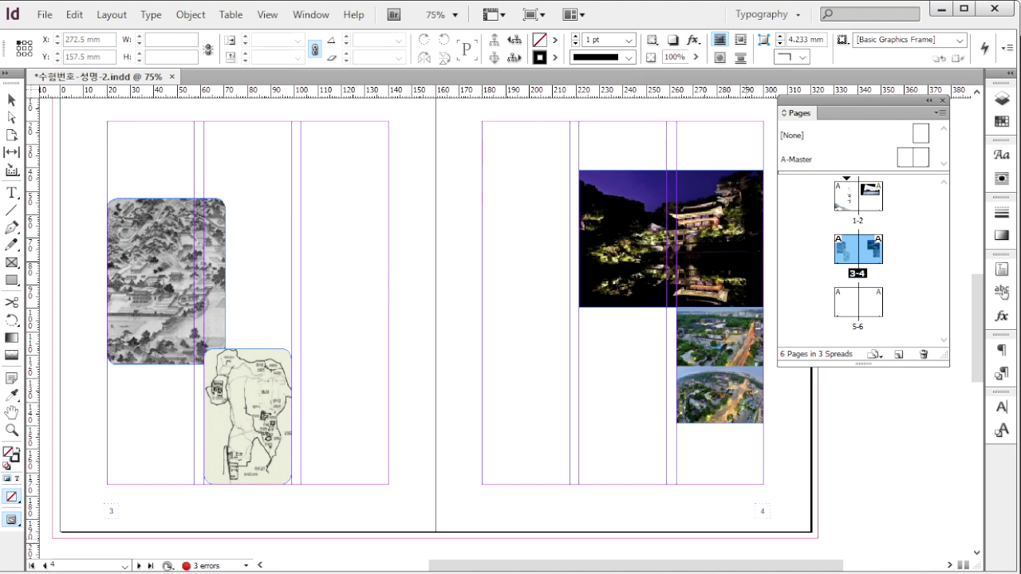
pyautogui.hotkey('alt', 'Tab')
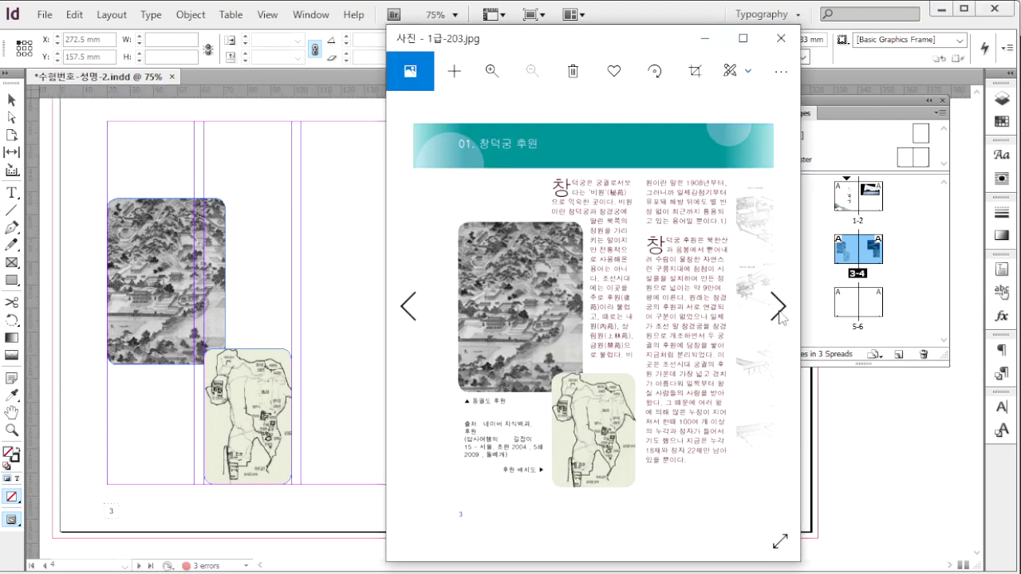
pyautogui.click(780, 312)
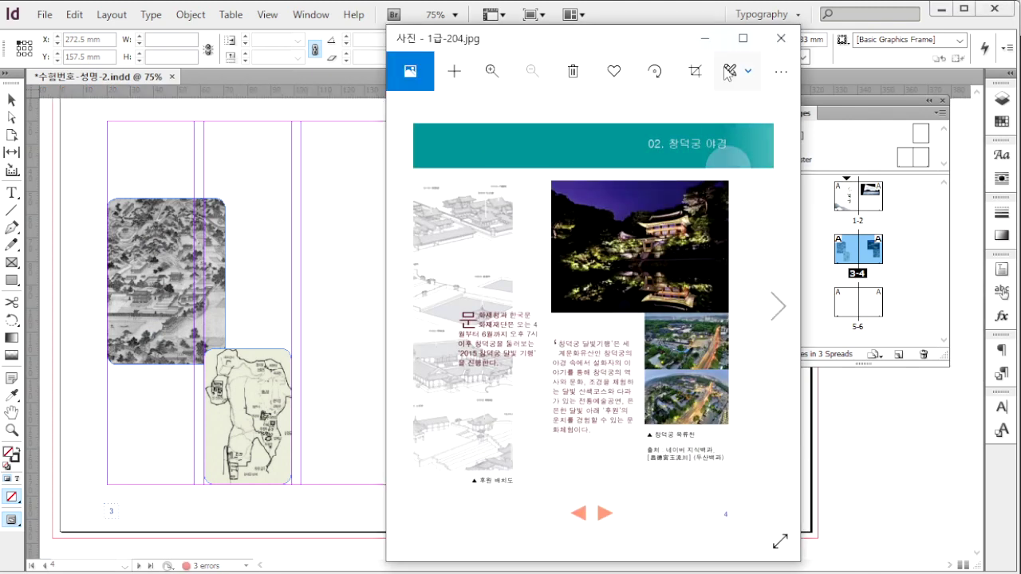
pyautogui.hotkey('alt', 'Tab')
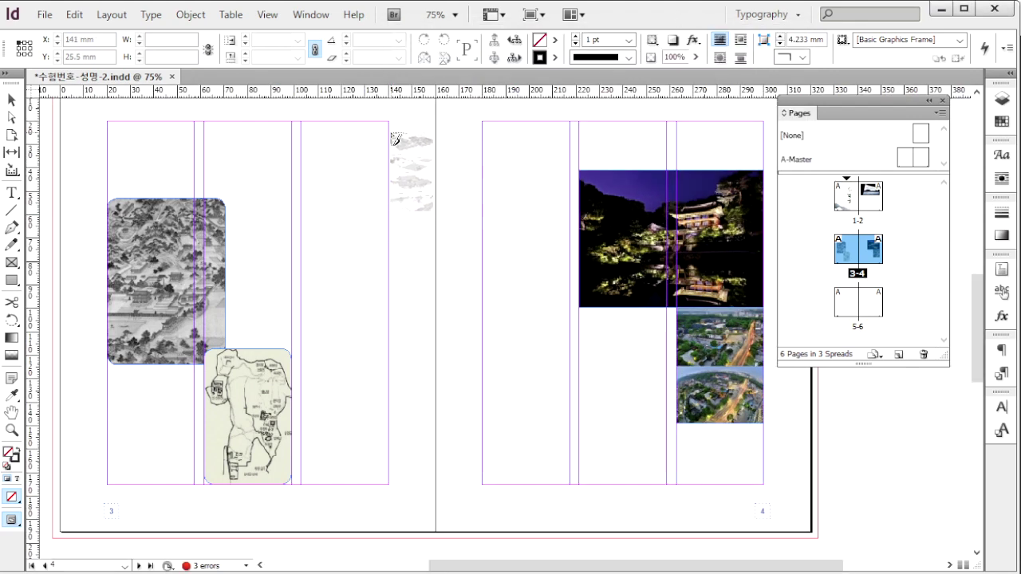
pyautogui.moveTo(389, 140)
pyautogui.mouseDown()
pyautogui.moveTo(474, 280)
pyautogui.moveTo(552, 471)
pyautogui.mouseUp()
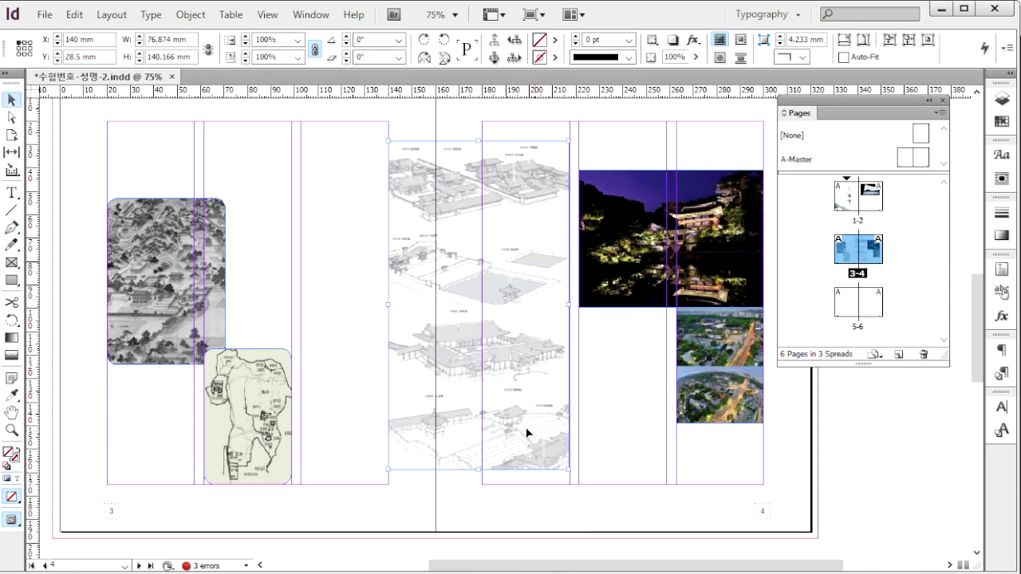
pyautogui.click(741, 498)
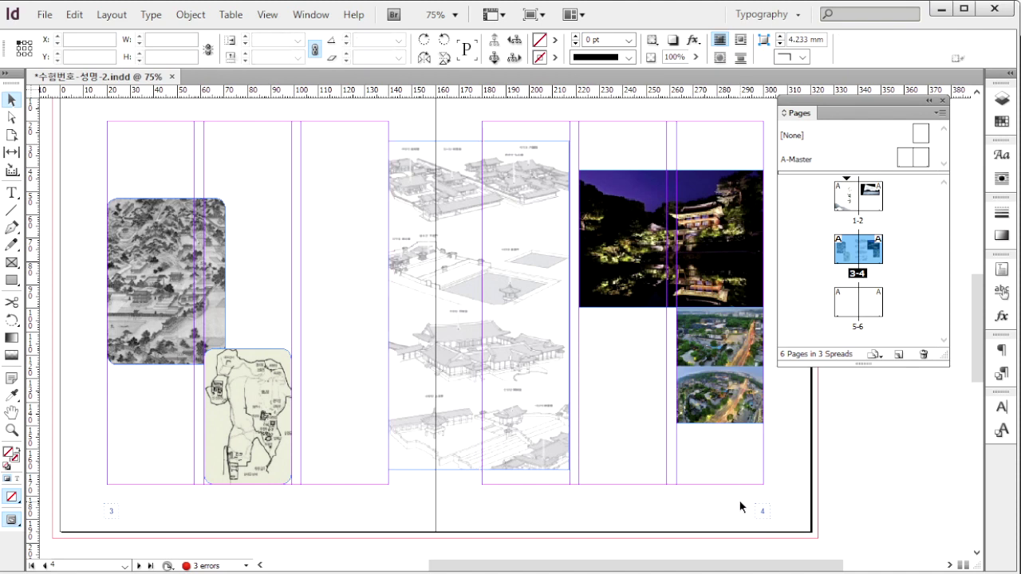
# On page 5, place 1급-12.jpg across the last two columns and crop its frame to the upper two season photos, about 78.7 × 70 mm
pyautogui.doubleClick(868, 308)
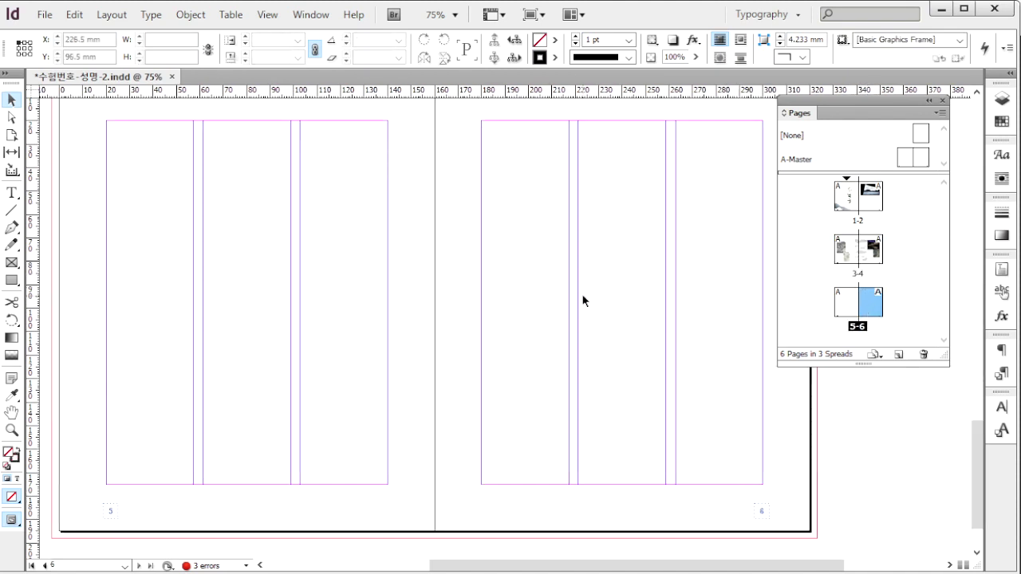
pyautogui.hotkey('alt', 'Tab')
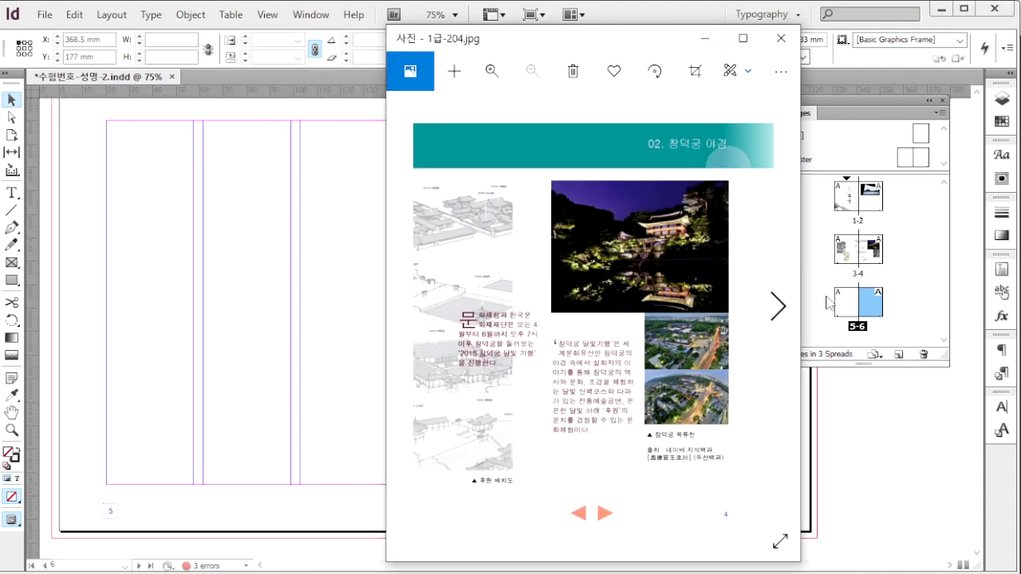
pyautogui.click(777, 306)
pyautogui.hotkey('alt', 'Tab')
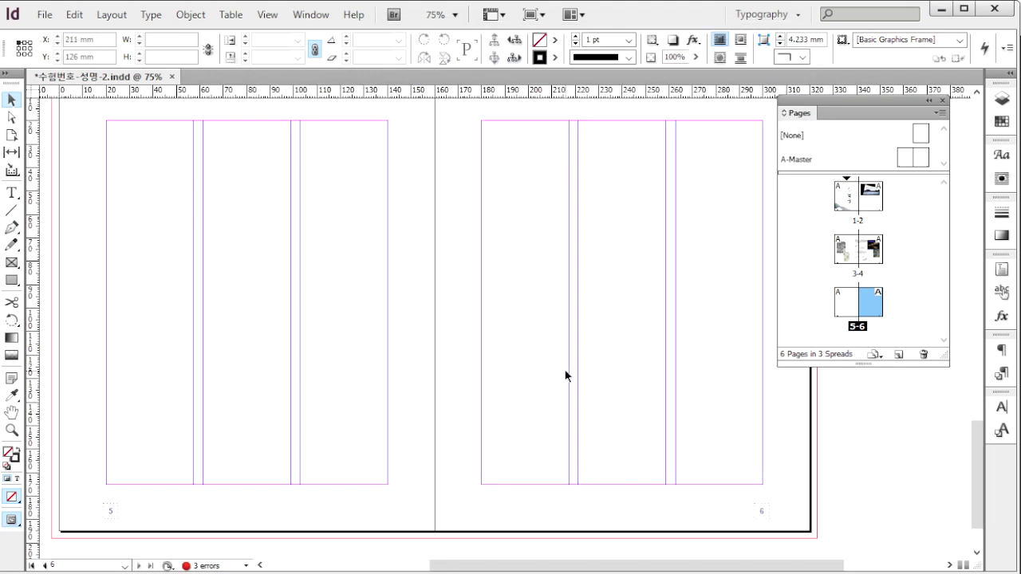
pyautogui.hotkey('ctrl', 'd')
pyautogui.click(254, 286)
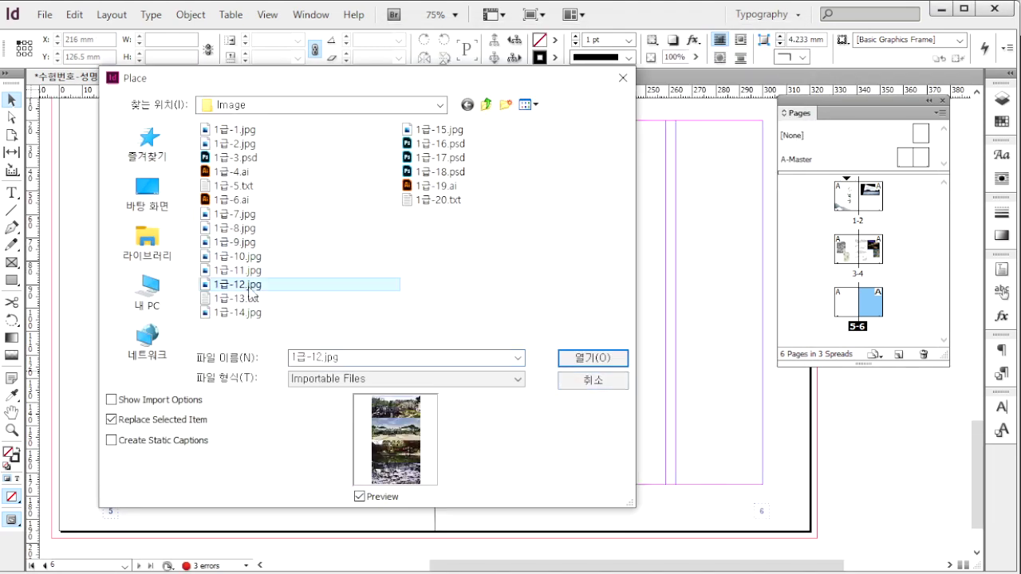
pyautogui.click(568, 356)
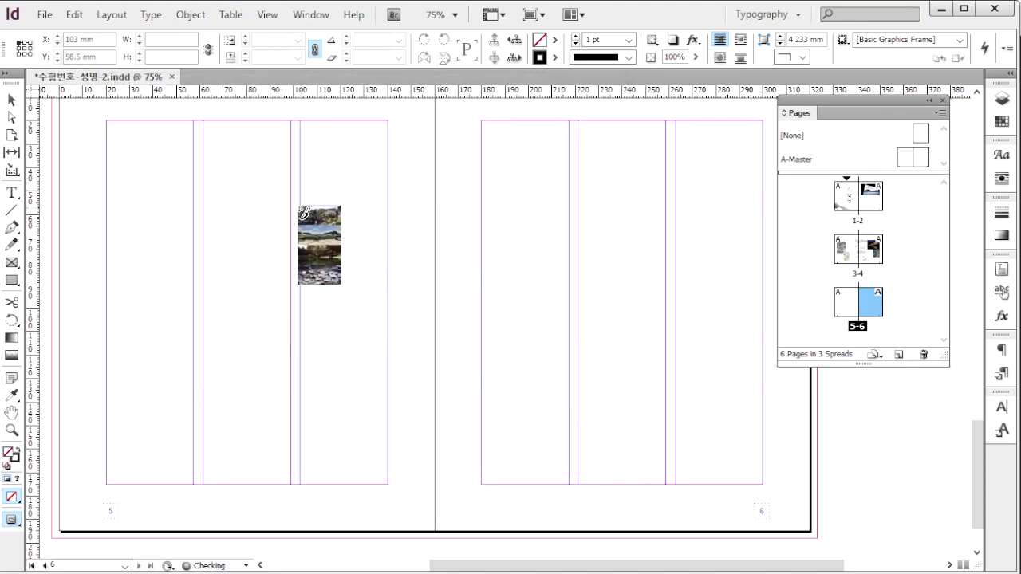
pyautogui.moveTo(382, 386); pyautogui.dragTo(387, 365)
pyautogui.press('Up')
pyautogui.press('Up')
pyautogui.press('Up')
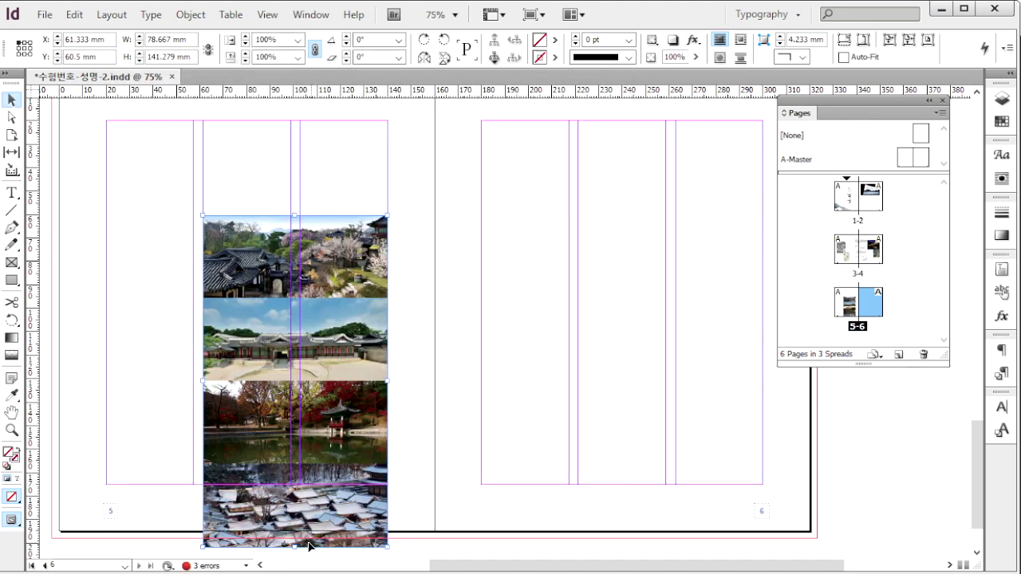
pyautogui.moveTo(294, 546); pyautogui.dragTo(307, 381)
# Round all corners of the season-photo frame on page 5 to 5 mm, following reference 1급-205.jpg
pyautogui.hotkey('alt', 'Tab')
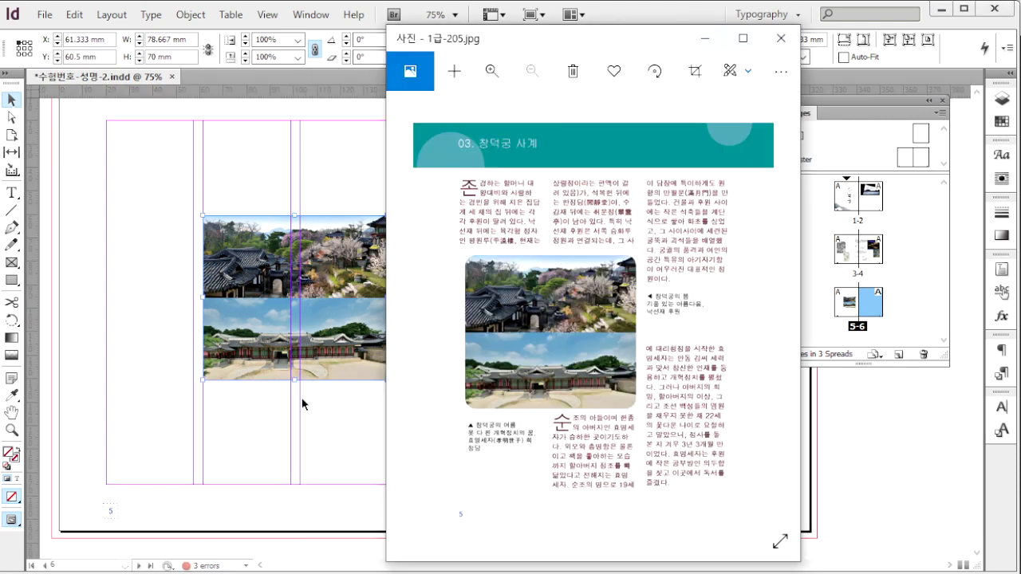
pyautogui.click(331, 429)
pyautogui.click(372, 285)
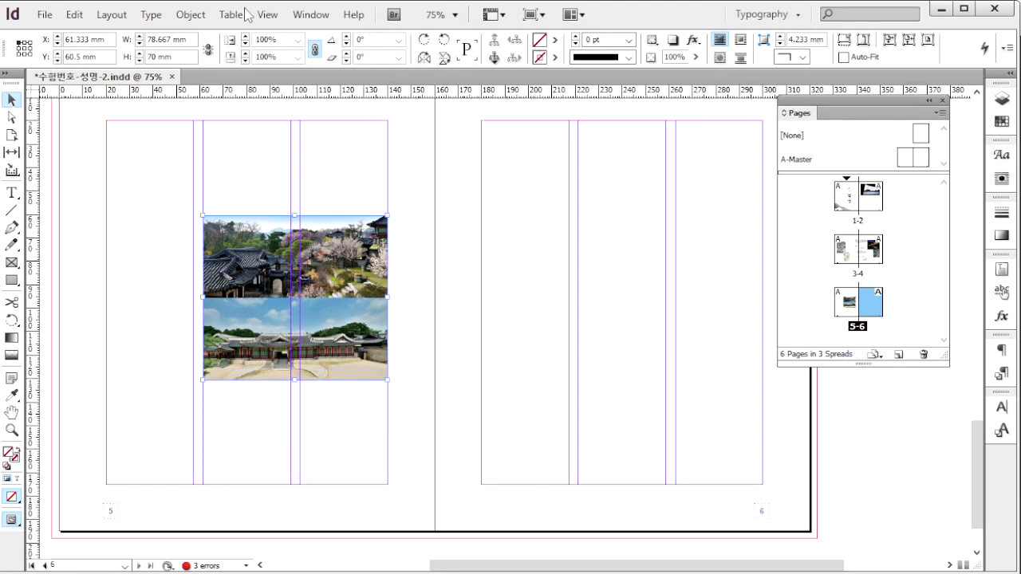
pyautogui.click(203, 19)
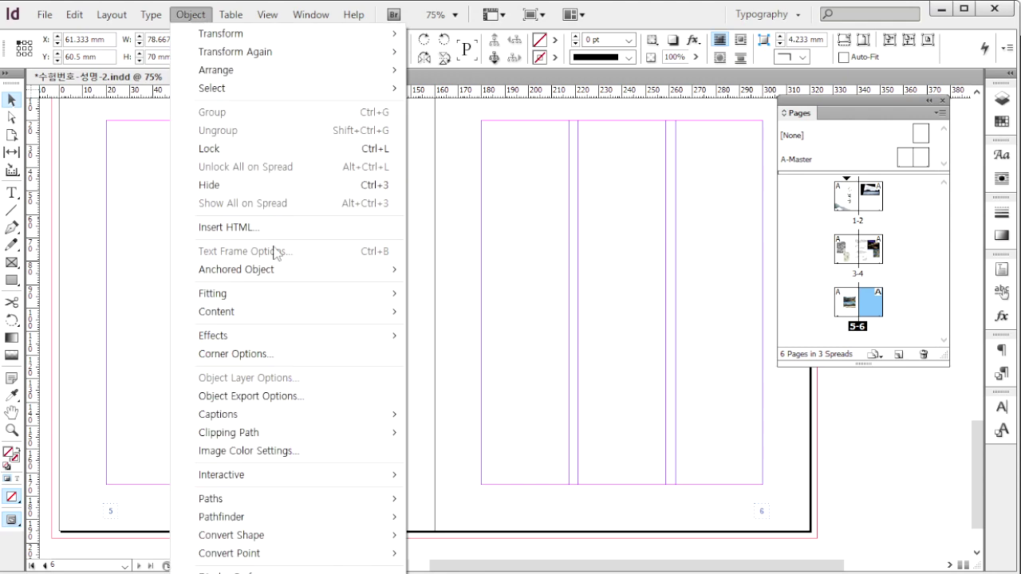
pyautogui.click(287, 354)
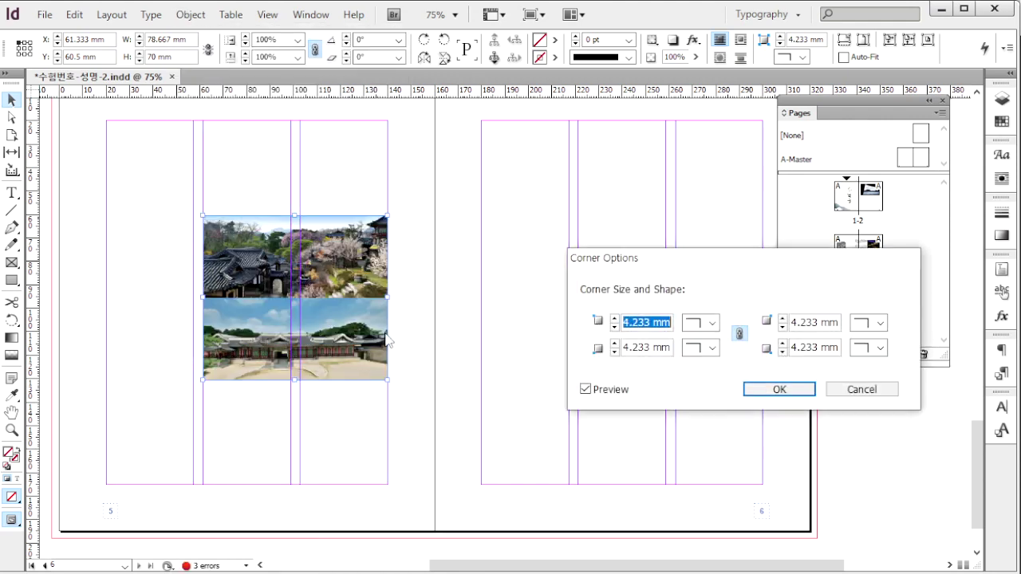
pyautogui.write('5')
pyautogui.click(711, 323)
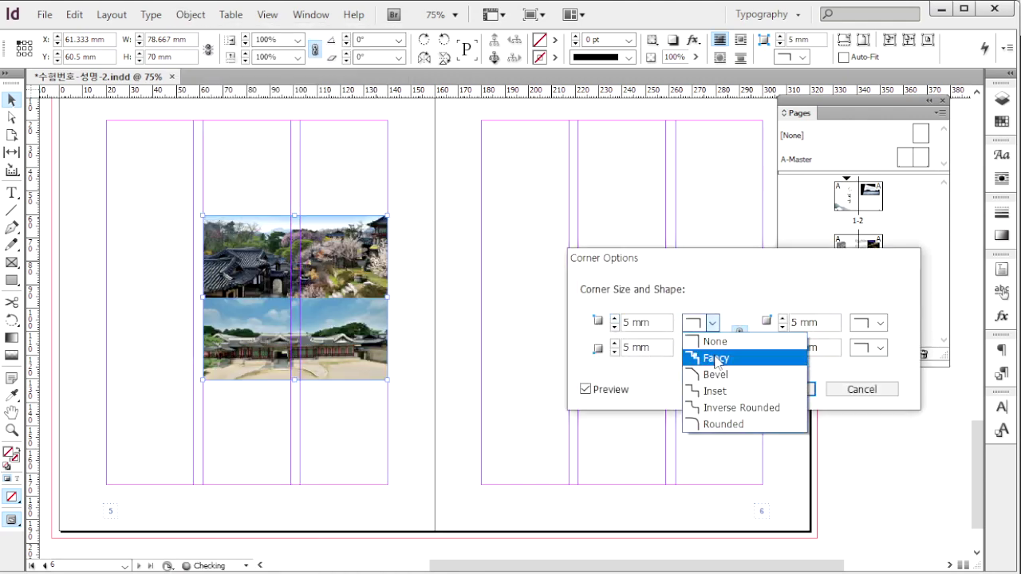
pyautogui.click(727, 425)
pyautogui.click(802, 389)
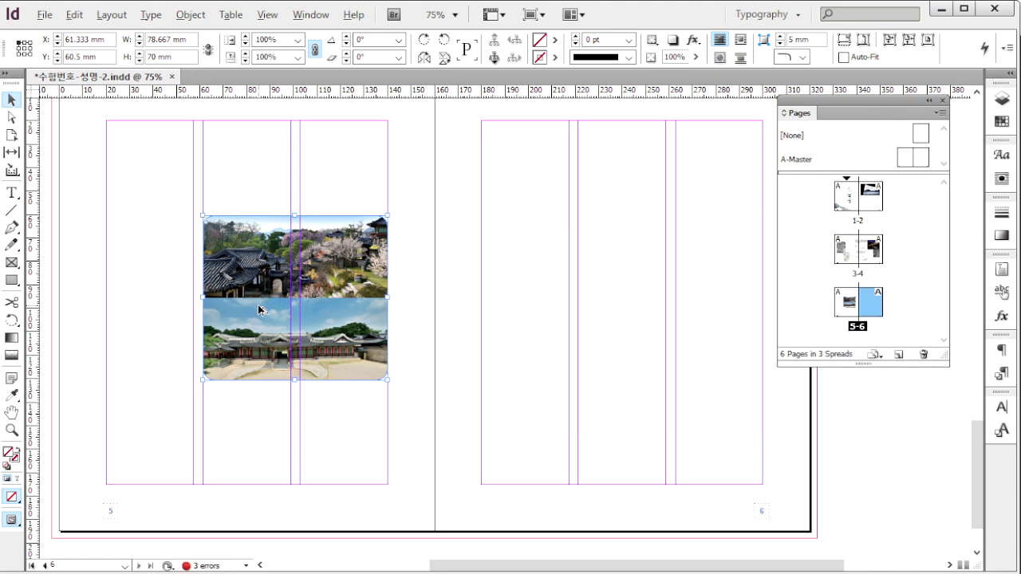
# Duplicate the rounded photo frame onto page 6's last two columns and shift its image to show the lower two season photos
pyautogui.moveTo(259, 310); pyautogui.dragTo(635, 305)
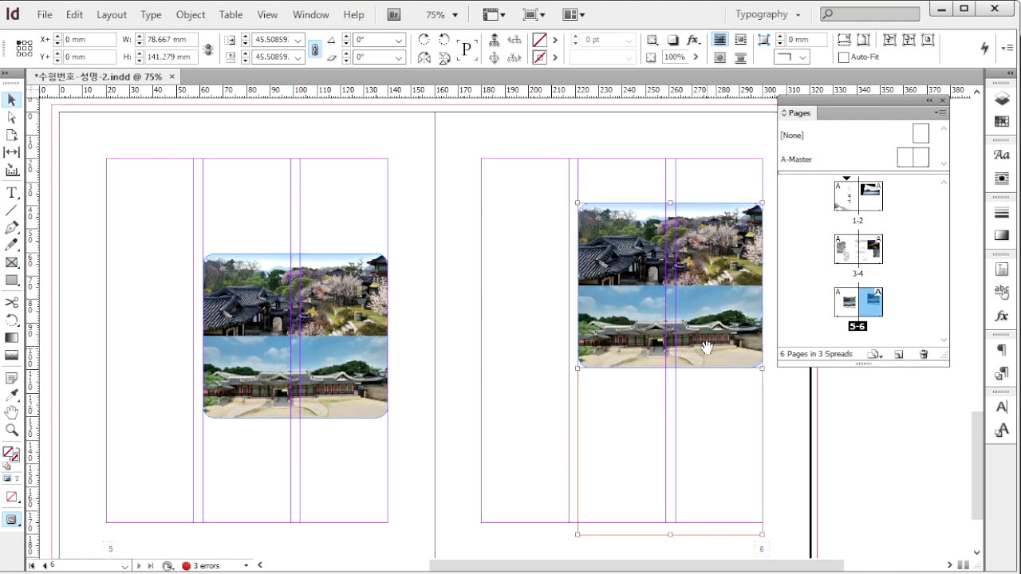
pyautogui.moveTo(707, 345); pyautogui.dragTo(695, 190)
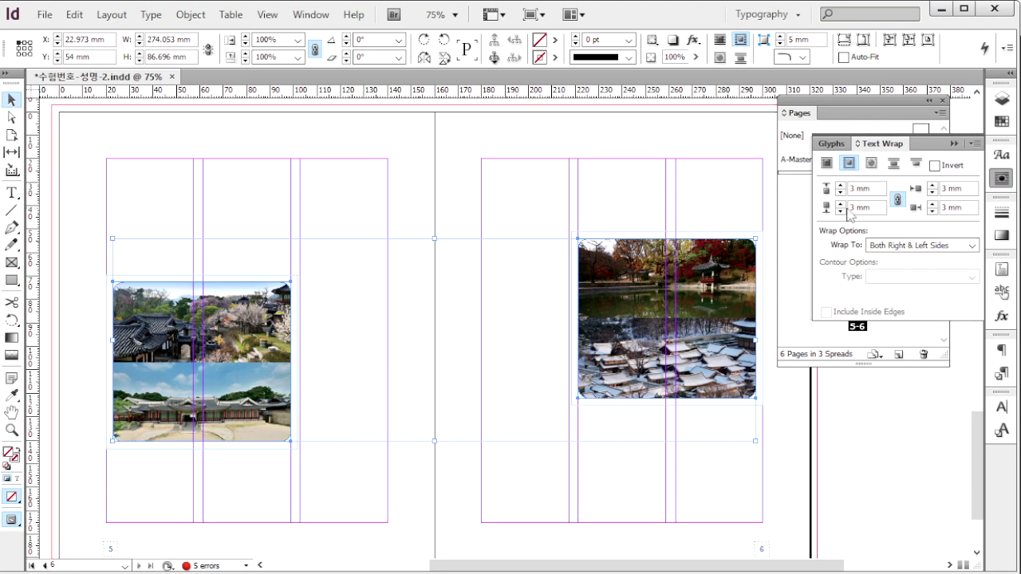
# Apply an object-shape text wrap to the grey palace painting and the map on page 3
pyautogui.scroll(10, 723, 380)
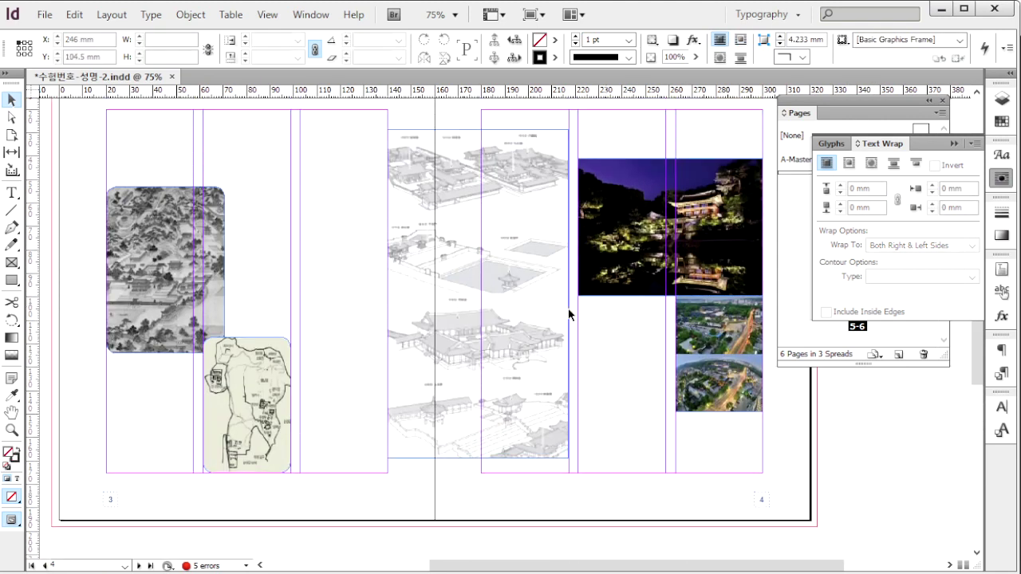
pyautogui.click(204, 280)
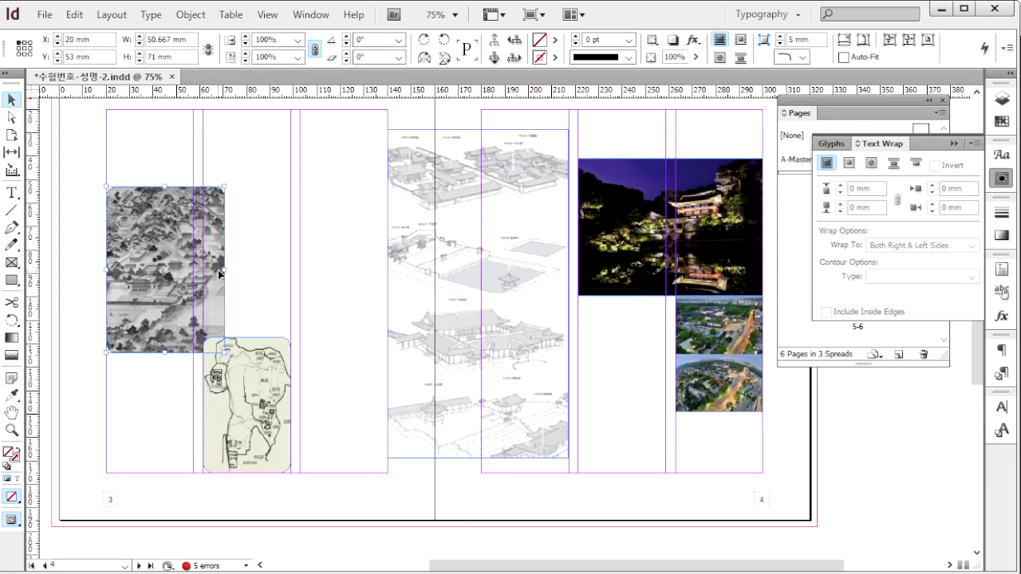
pyautogui.keyDown('shift'); pyautogui.click(267, 375); pyautogui.keyUp('shift')
pyautogui.click(871, 163)
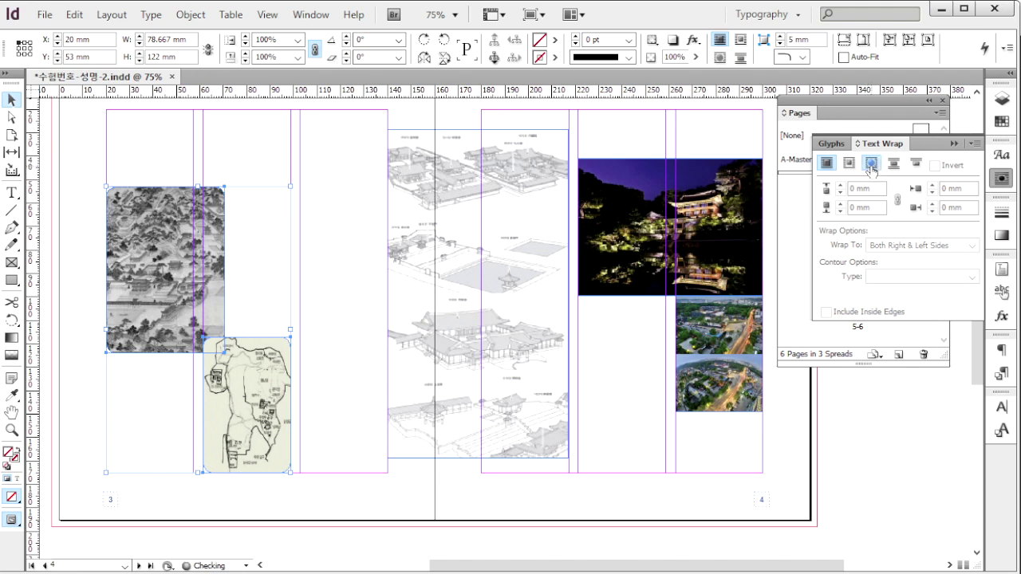
pyautogui.click(765, 411)
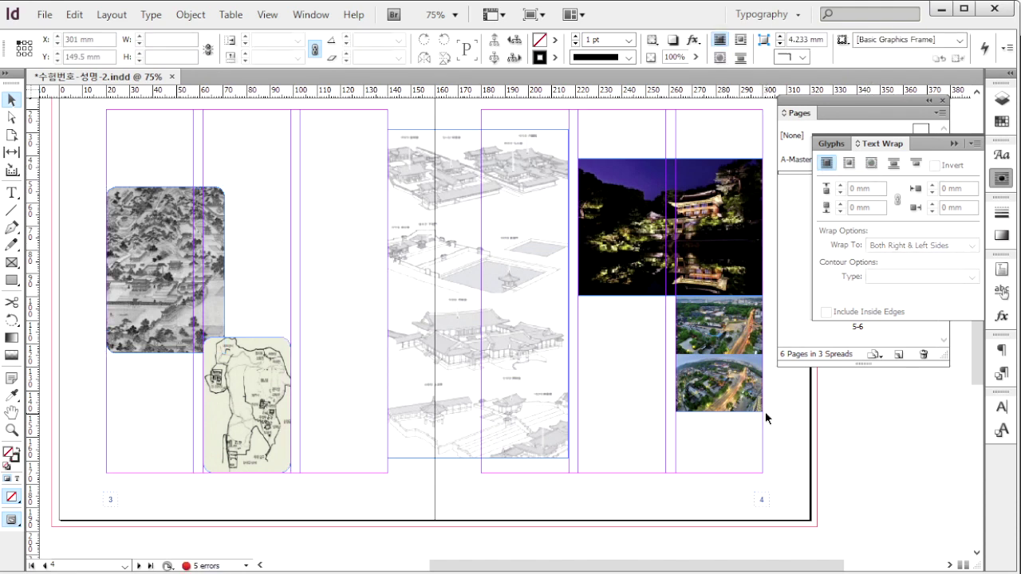
# On pages 1-2, create a 326 × 20 mm rectangle filled C100 M30 Y40 K0 without stroke, positioned at X -3 mm, Y -3 mm
pyautogui.hotkey('alt', 'Tab')
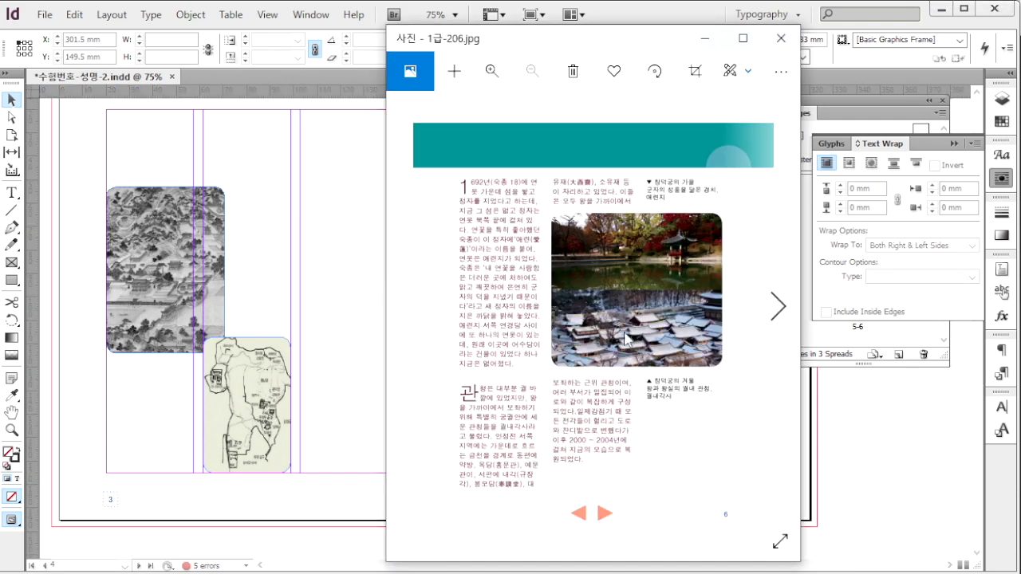
pyautogui.click(865, 423)
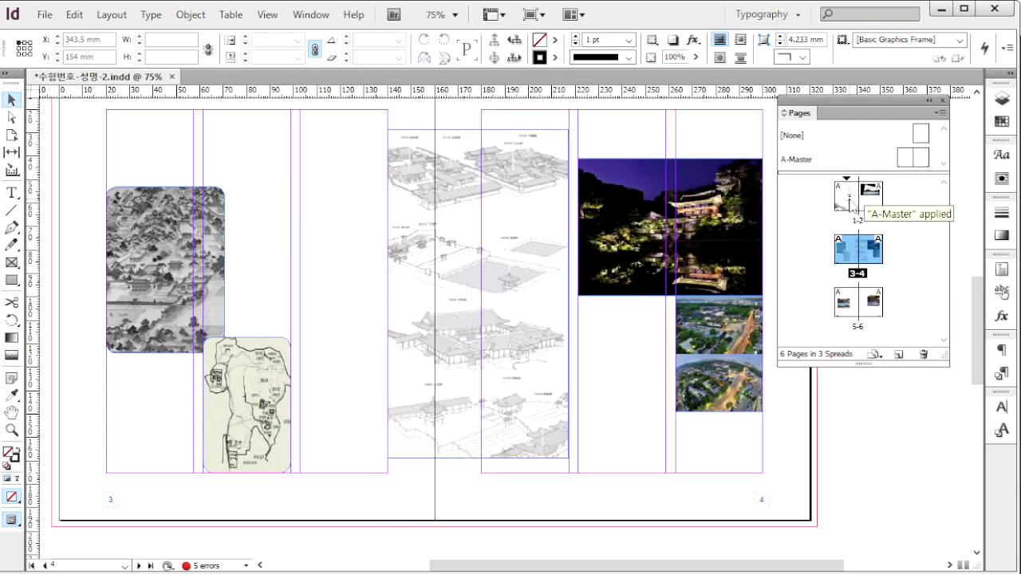
pyautogui.doubleClick(869, 199)
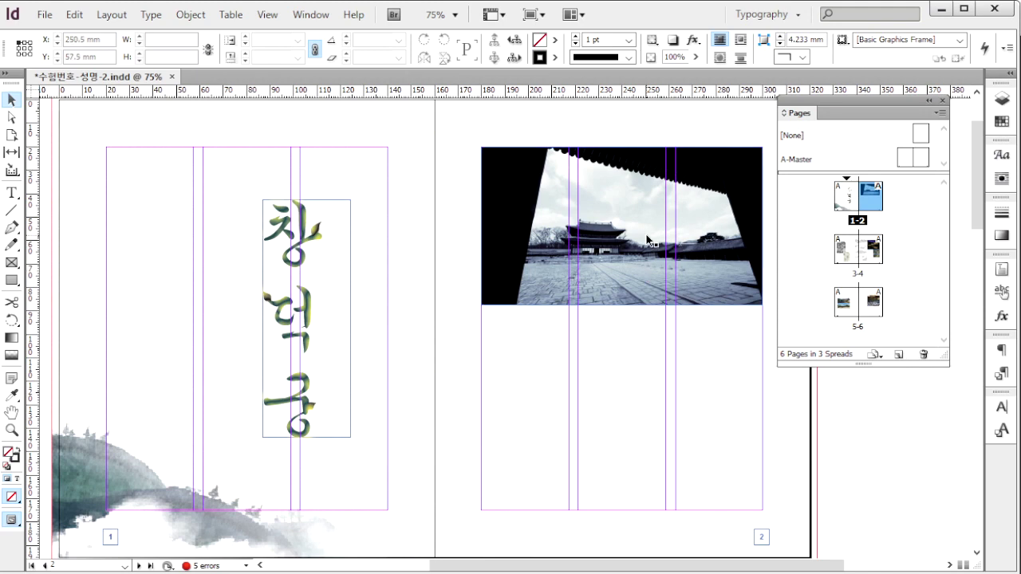
pyautogui.click(11, 280)
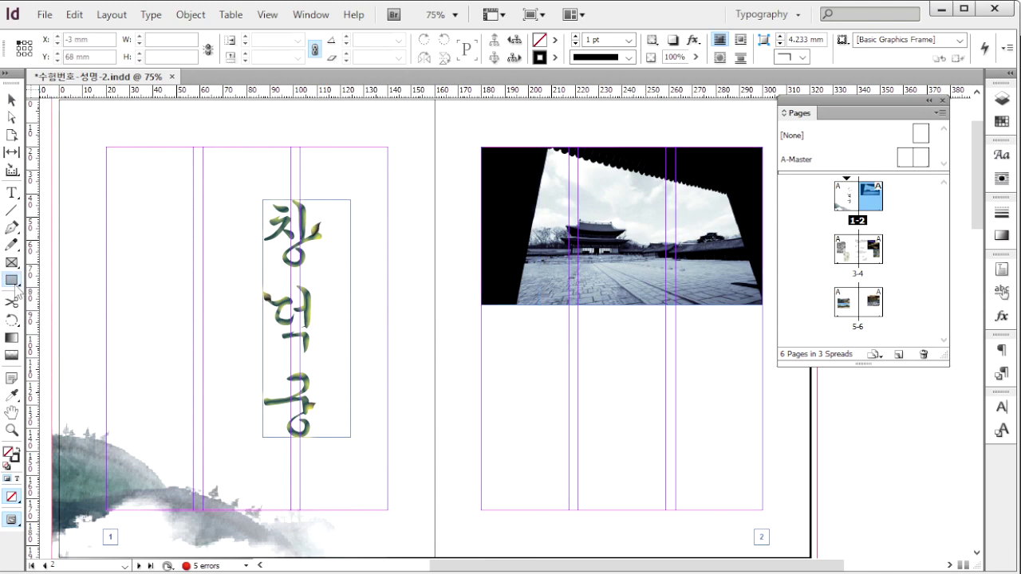
pyautogui.click(100, 129)
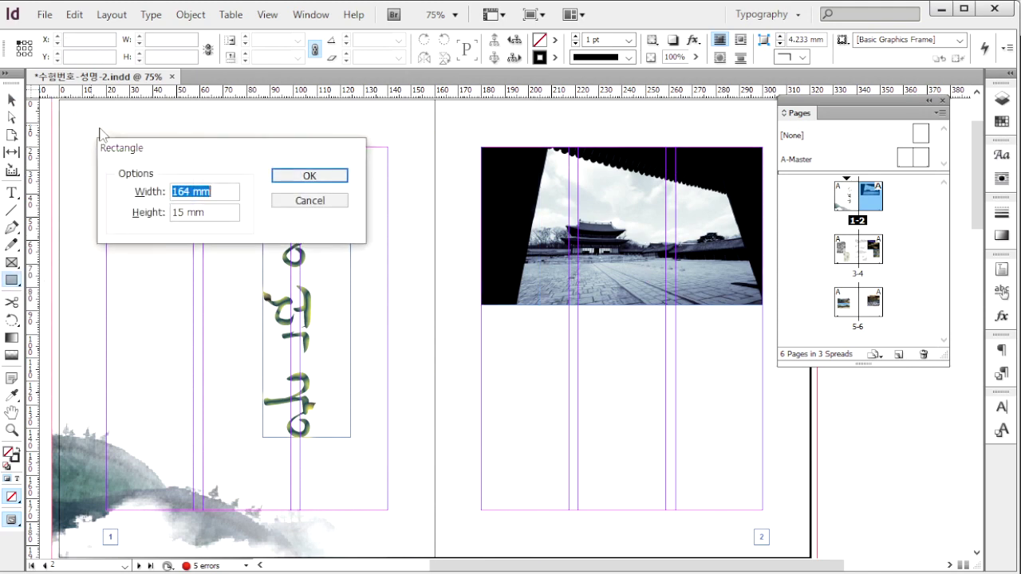
pyautogui.write('326')
pyautogui.press('Tab')
pyautogui.press('BackSpace')
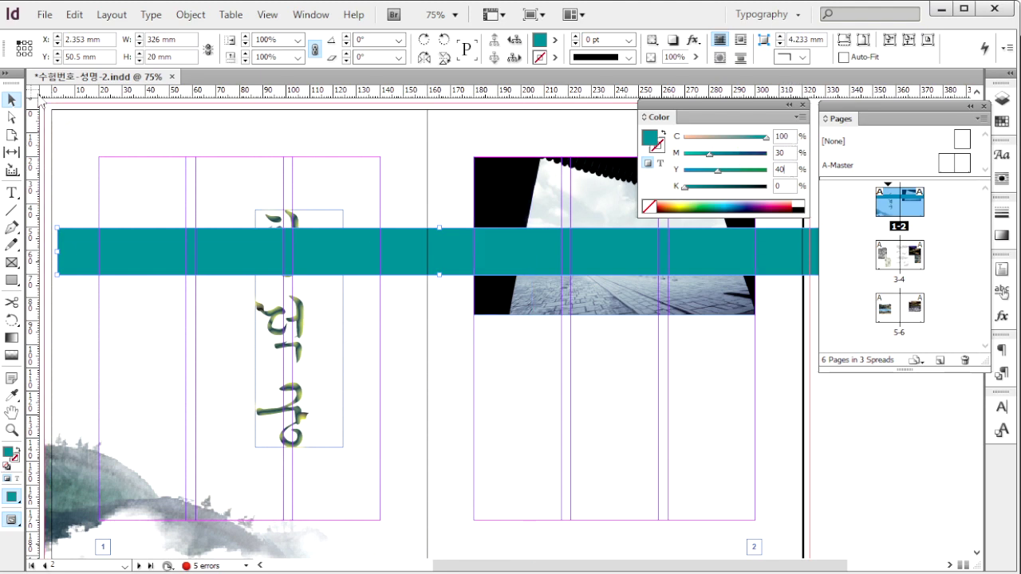
pyautogui.moveTo(117, 259); pyautogui.dragTo(125, 145)
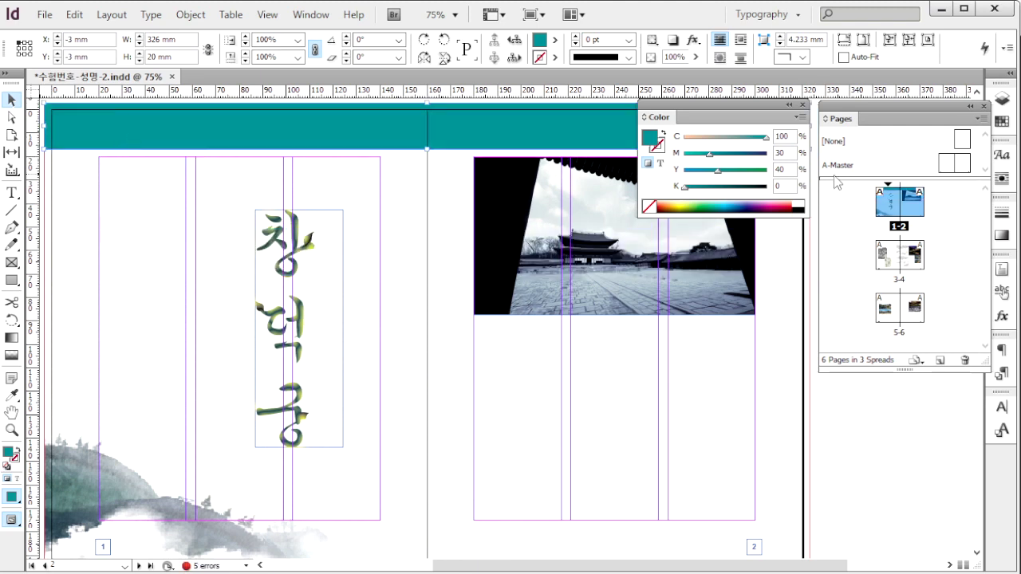
# Paste copies of the teal banner across the top bleed of the 3-4 and 5-6 spreads
pyautogui.doubleClick(913, 273)
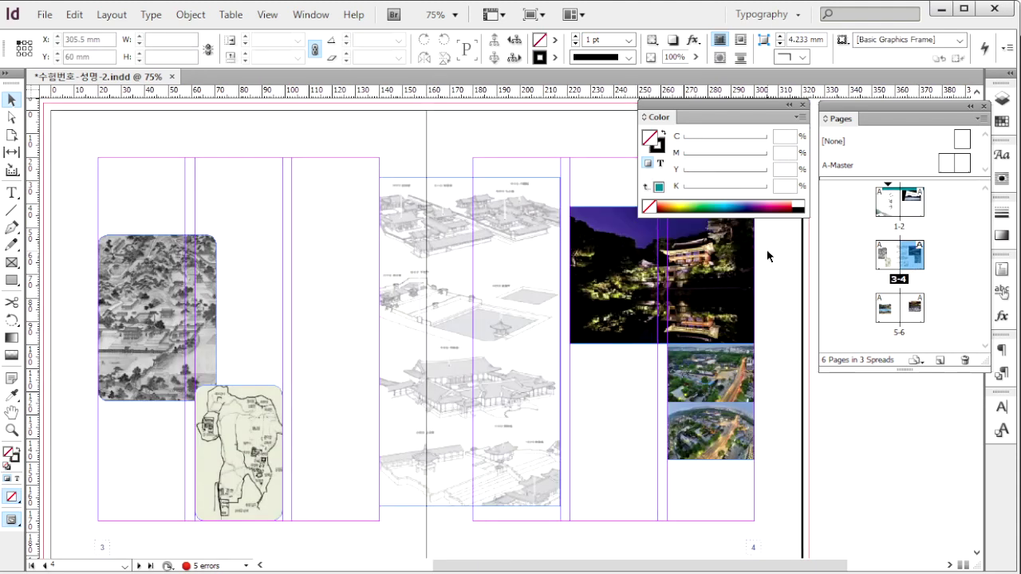
pyautogui.hotkey('ctrl', 'v')
pyautogui.moveTo(456, 331); pyautogui.dragTo(383, 129)
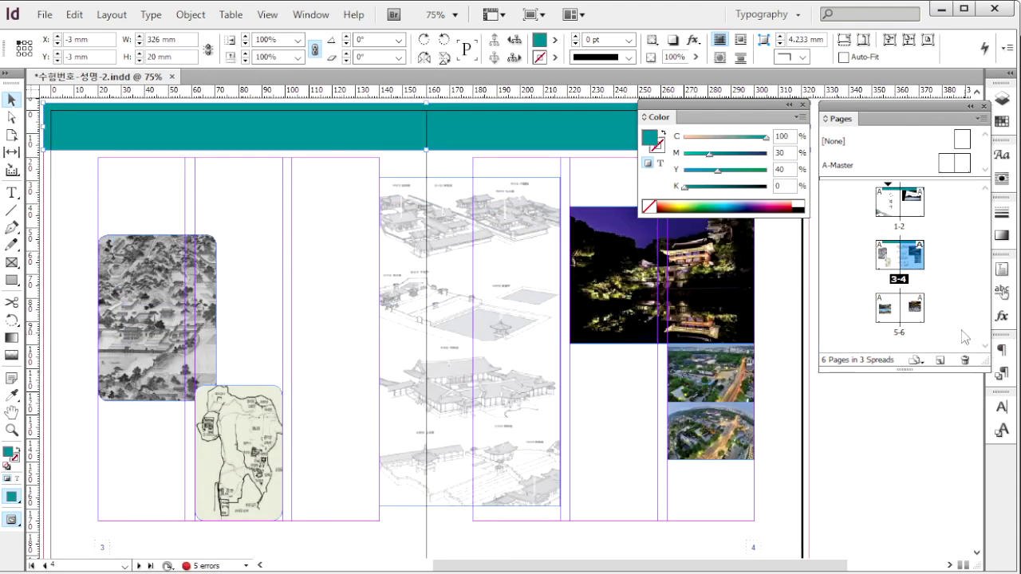
pyautogui.click(915, 317)
pyautogui.doubleClick(914, 317)
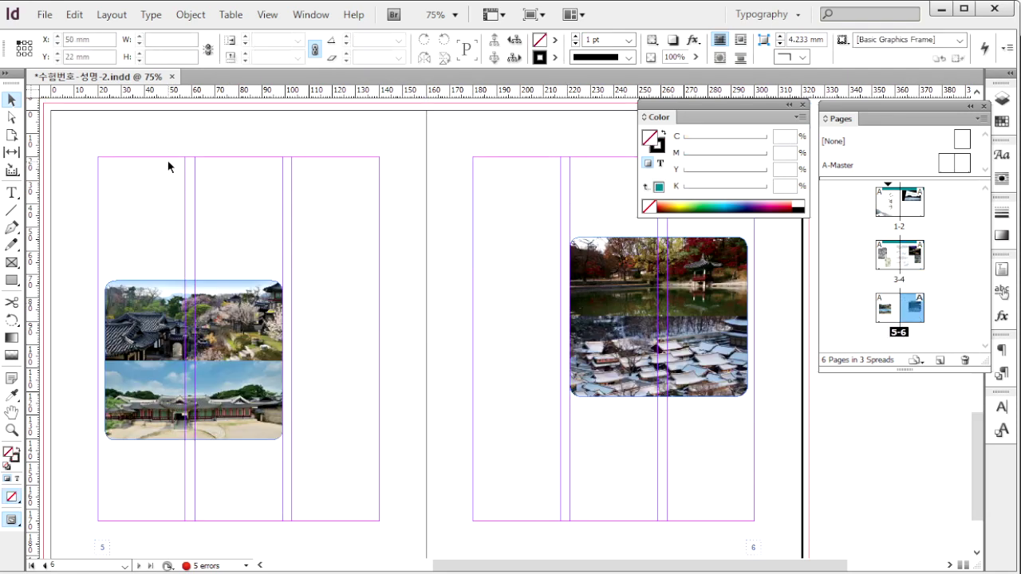
pyautogui.hotkey('ctrl', 'v')
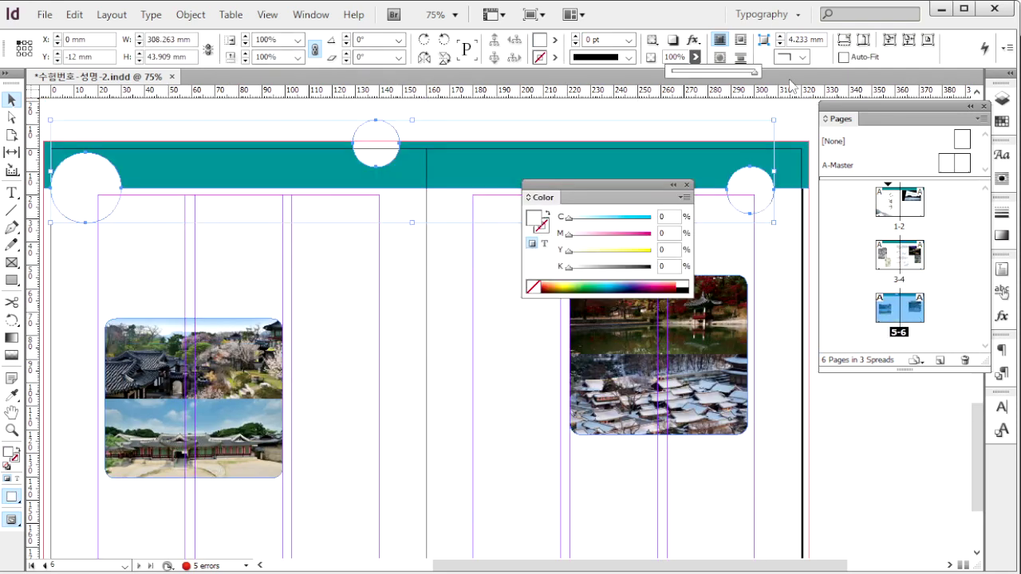
# Set the opacity of the three white circles on the pages 5-6 banner to 30%
pyautogui.doubleClick(90, 193)
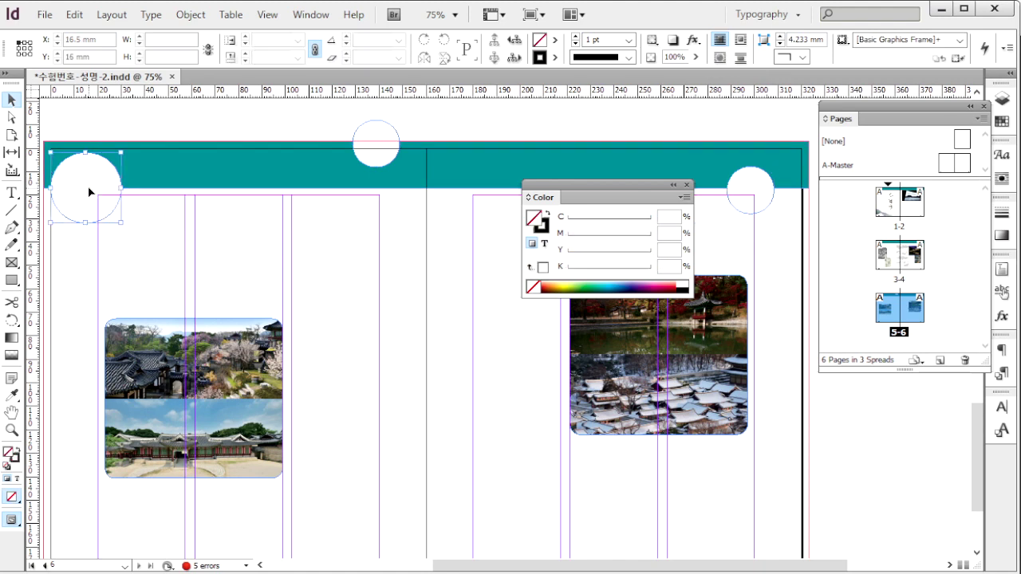
pyautogui.click(375, 158)
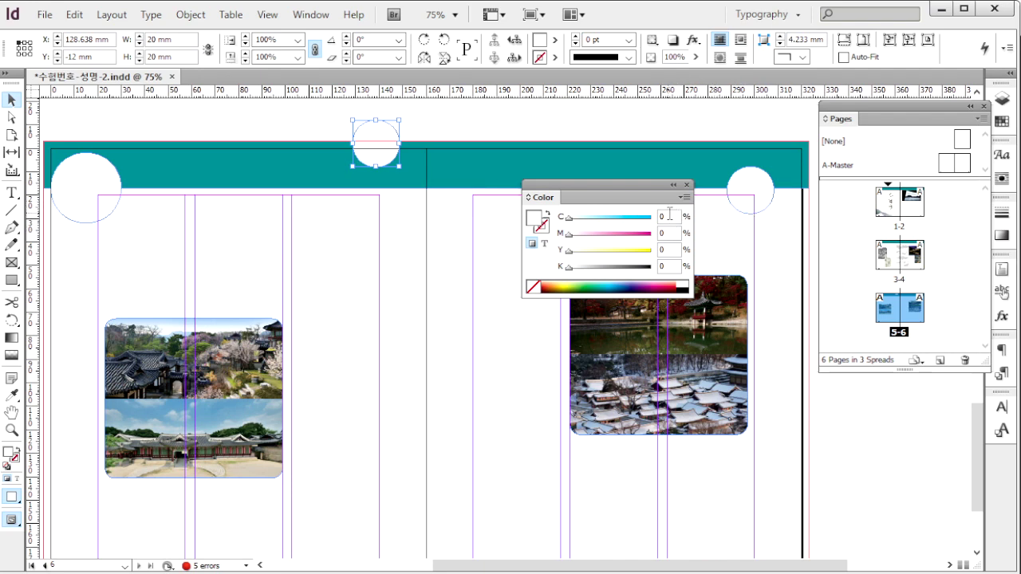
pyautogui.click(85, 185)
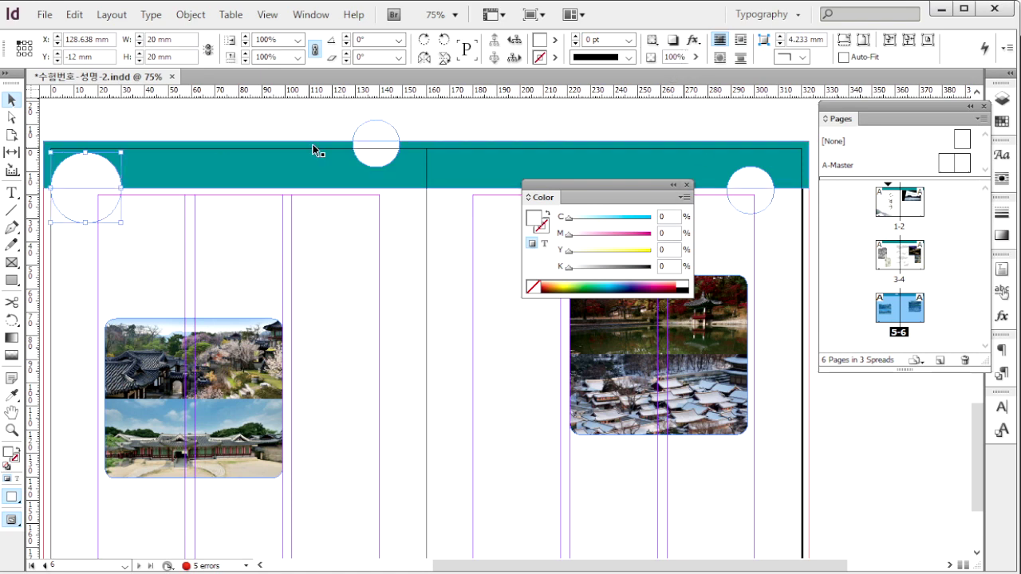
pyautogui.keyDown('shift'); pyautogui.click(378, 134); pyautogui.keyUp('shift')
pyautogui.keyDown('shift'); pyautogui.click(744, 176); pyautogui.keyUp('shift')
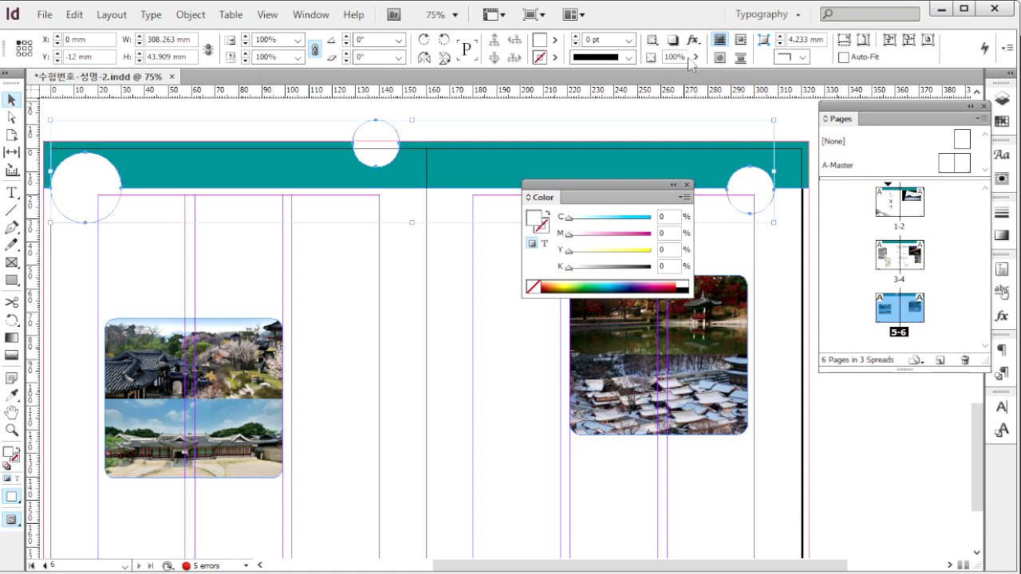
pyautogui.moveTo(687, 57); pyautogui.dragTo(541, 45)
pyautogui.write('30')
pyautogui.press('Return')
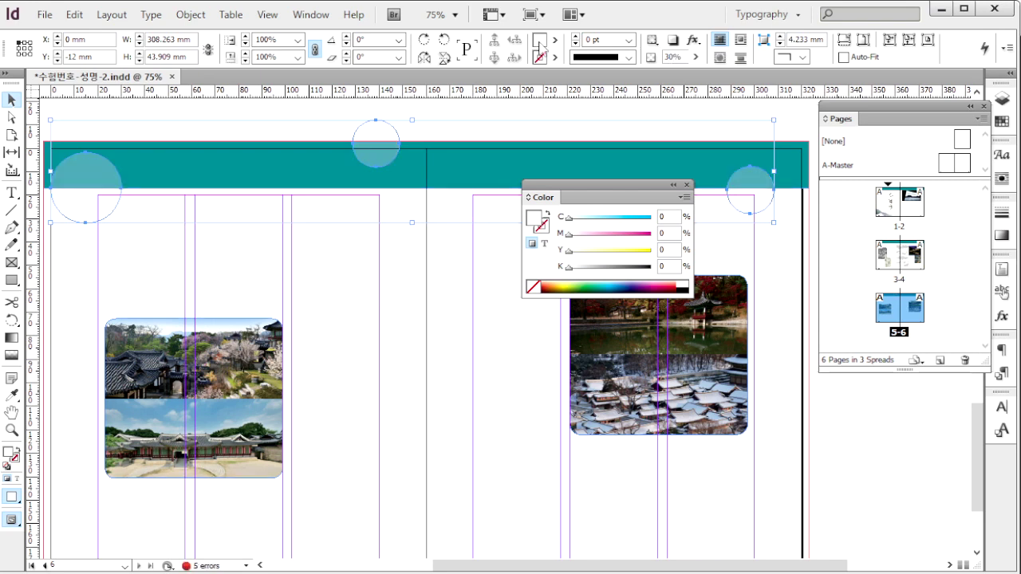
# Open A-Master and create a three-sided polygon, 7 × 7 mm with 0% star inset, below the right-hand page's bottom margin
pyautogui.doubleClick(906, 311)
pyautogui.hotkey('alt', 'pageup')
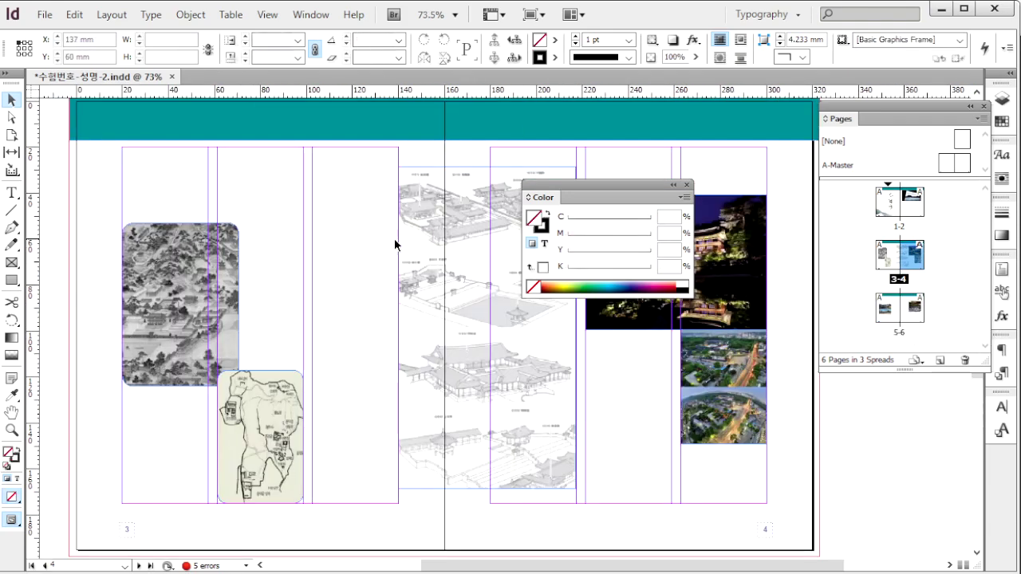
pyautogui.moveTo(409, 237); pyautogui.dragTo(413, 268)
pyautogui.doubleClick(963, 164)
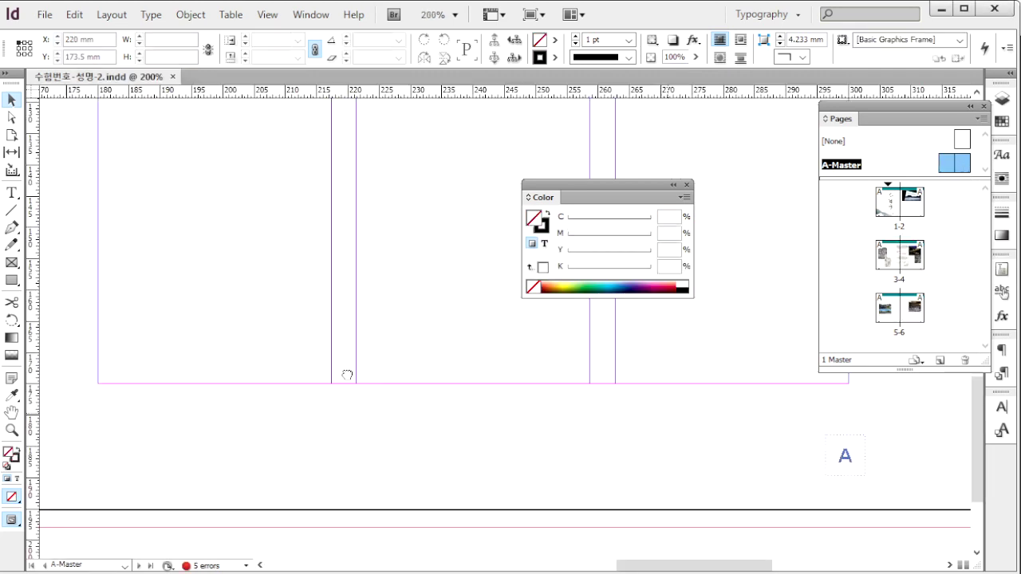
pyautogui.moveTo(347, 372); pyautogui.dragTo(325, 375)
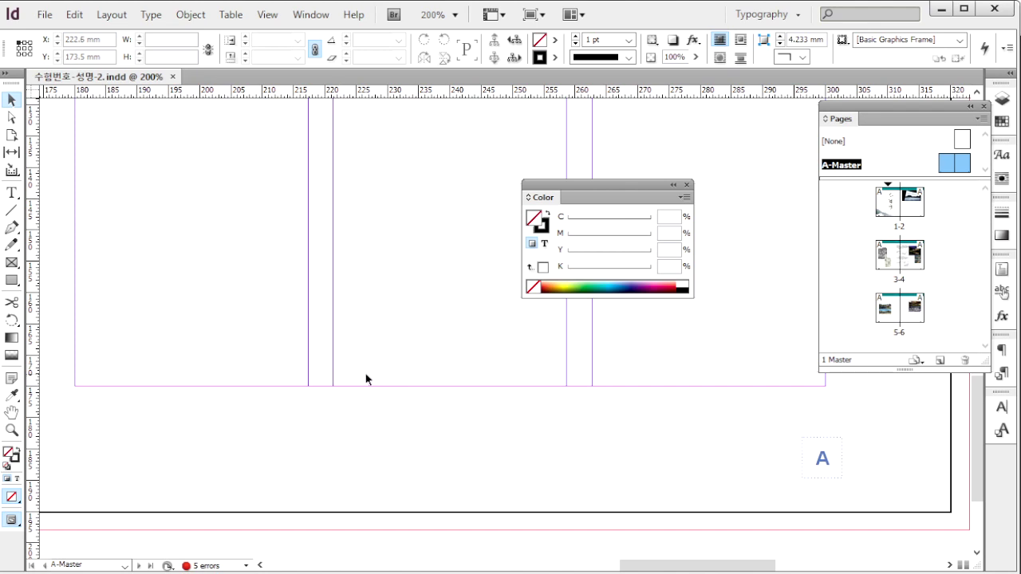
pyautogui.hotkey('ctrl', 'v')
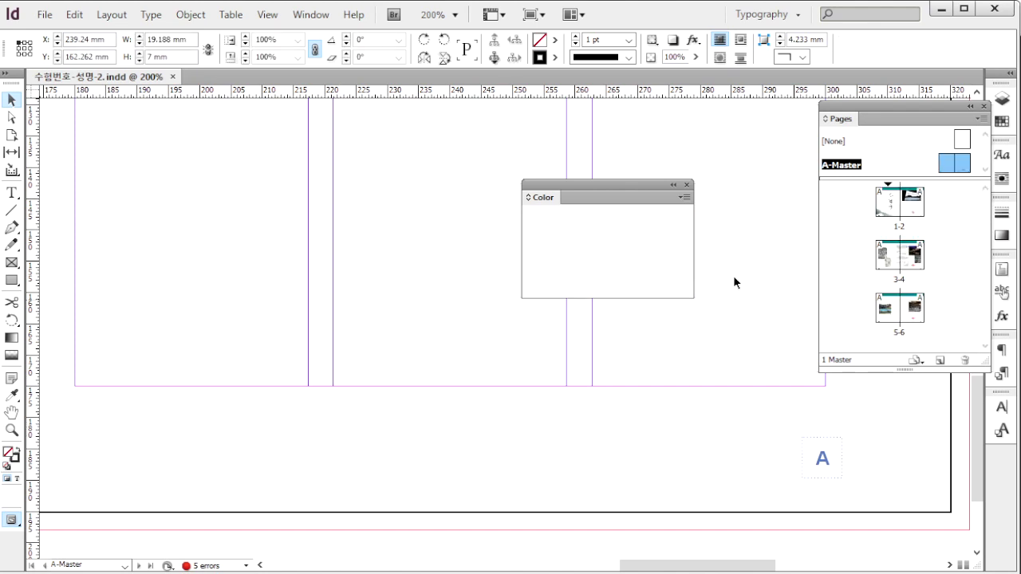
pyautogui.press('Delete')
pyautogui.click(13, 282)
pyautogui.moveTo(13, 280); pyautogui.dragTo(70, 315)
pyautogui.click(305, 425)
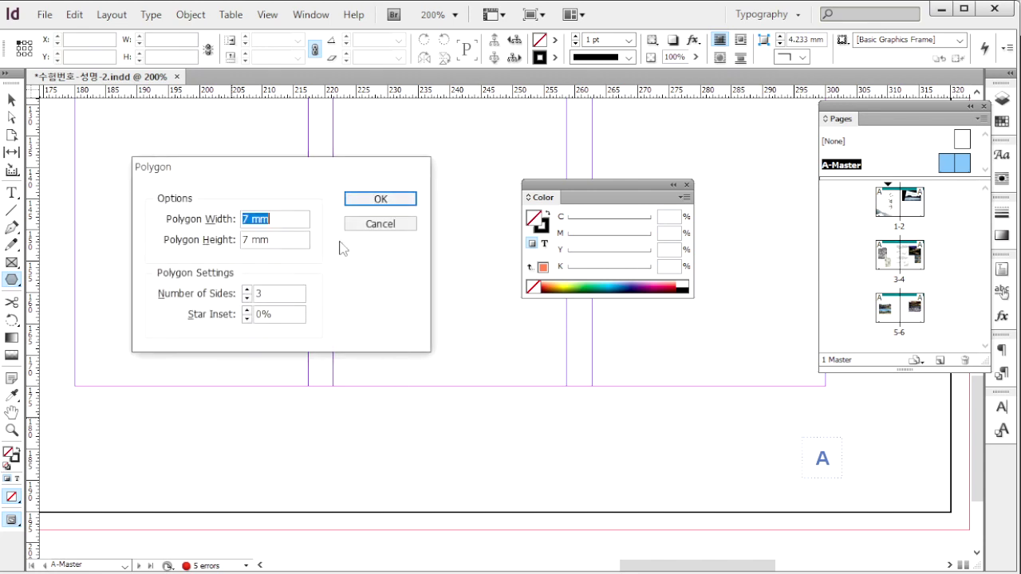
pyautogui.click(395, 202)
# Fill the master-page triangle with orange C0 M60 Y70 K0 and remove its stroke
pyautogui.click(544, 267)
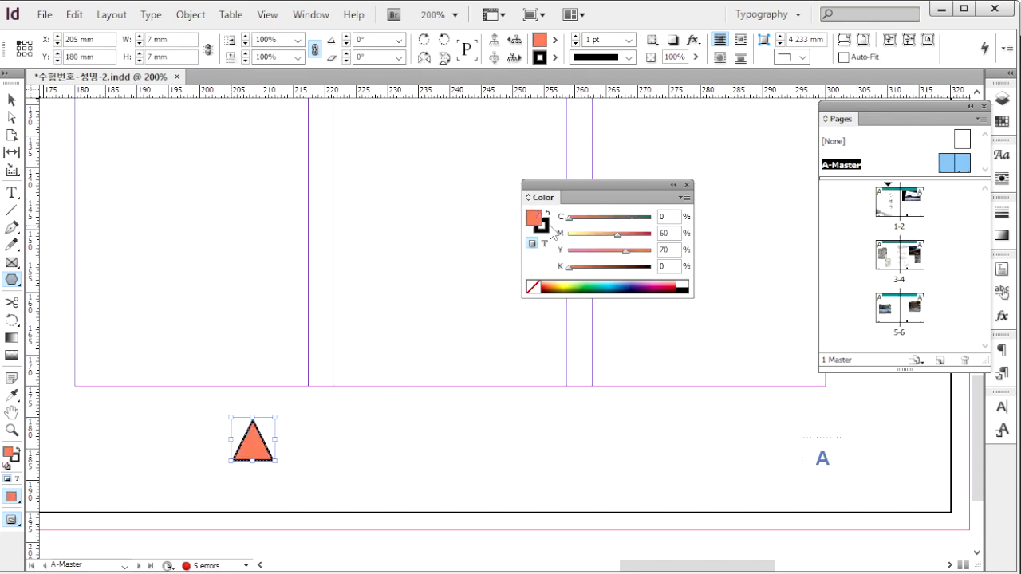
pyautogui.click(542, 225)
pyautogui.click(531, 287)
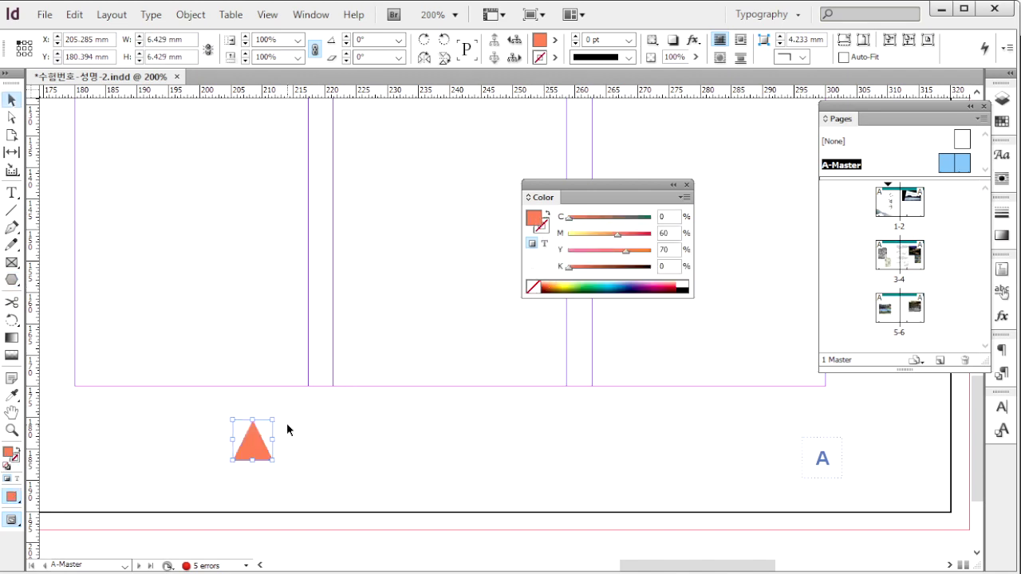
# Rotate the orange triangle 90° to point left and add a horizontally mirrored copy beside it, both below the bottom margin
pyautogui.moveTo(259, 448); pyautogui.dragTo(428, 434)
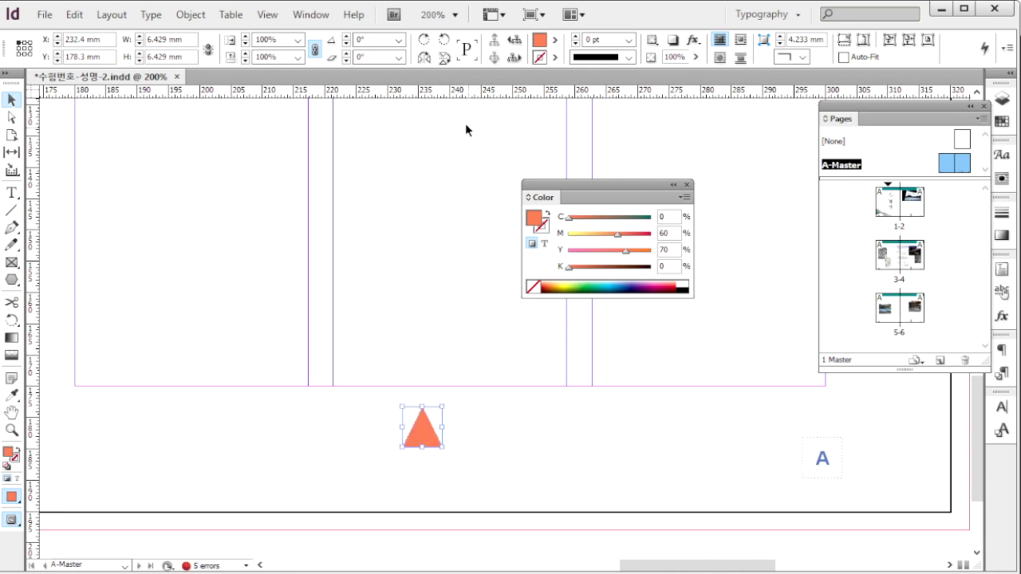
pyautogui.click(444, 40)
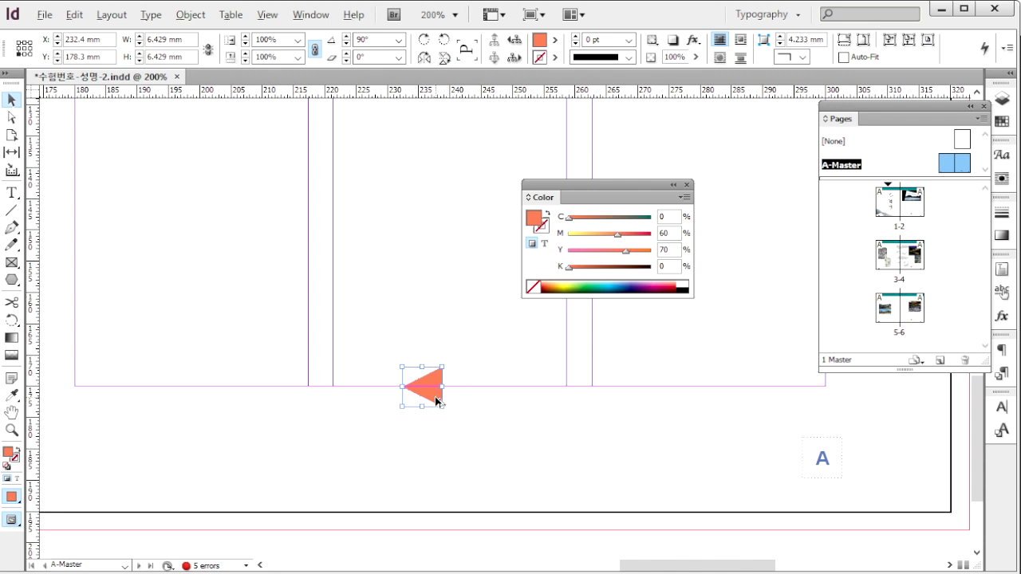
pyautogui.moveTo(433, 401); pyautogui.dragTo(542, 409)
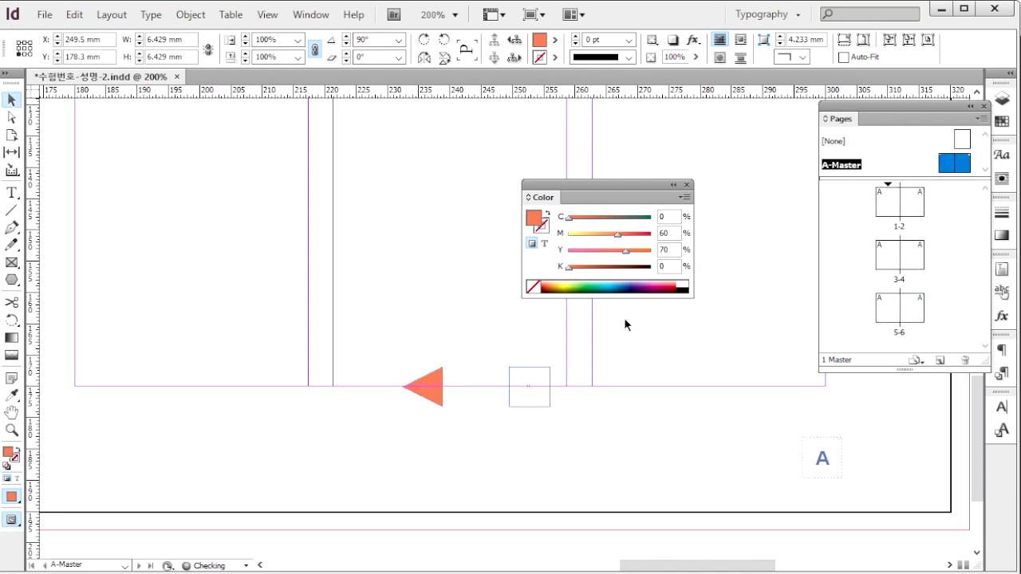
pyautogui.click(424, 61)
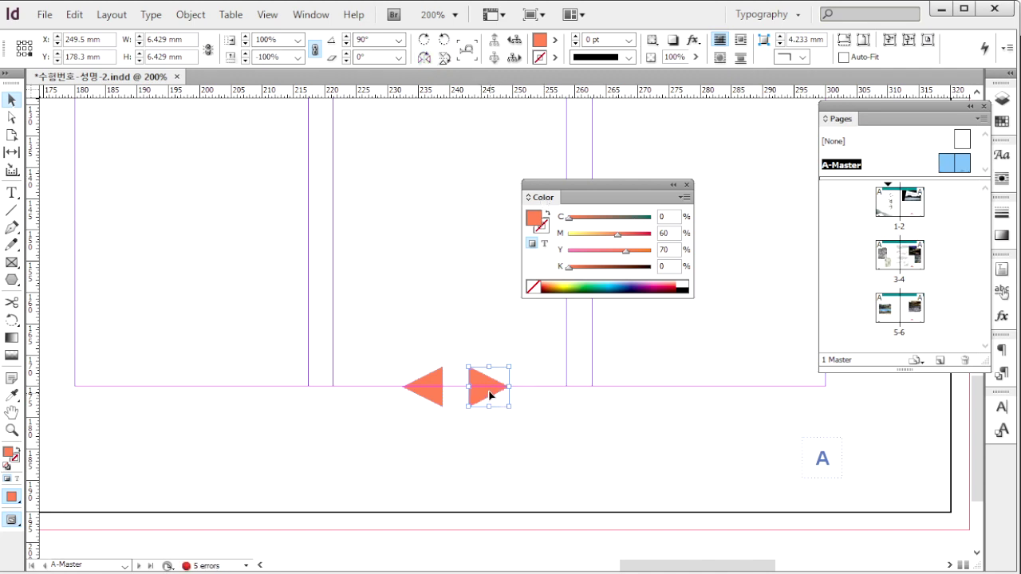
pyautogui.moveTo(489, 395); pyautogui.dragTo(500, 451)
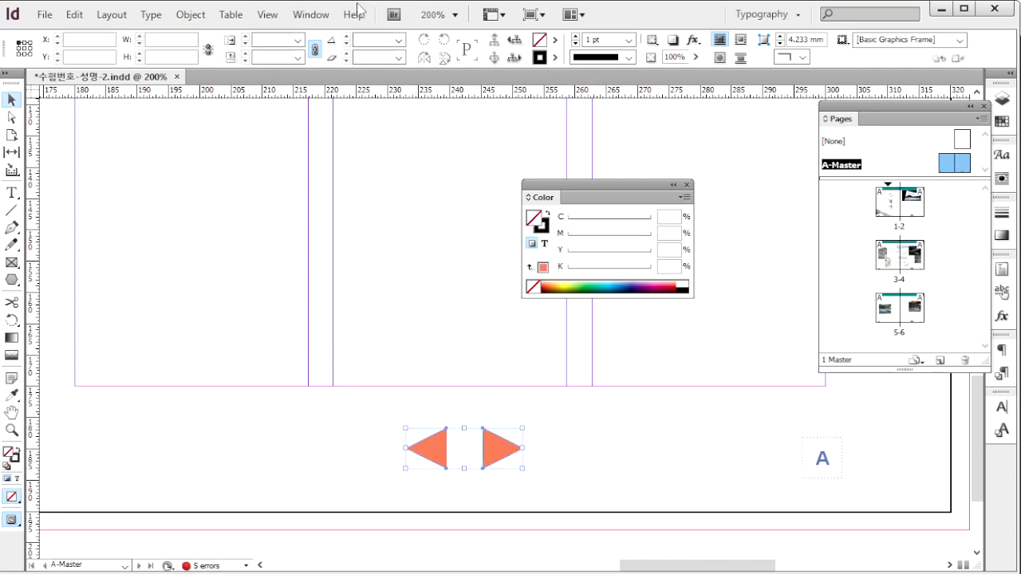
# Turn the left-pointing triangle into a button with the Go To Previous Page action
pyautogui.click(310, 14)
pyautogui.moveTo(393, 215)
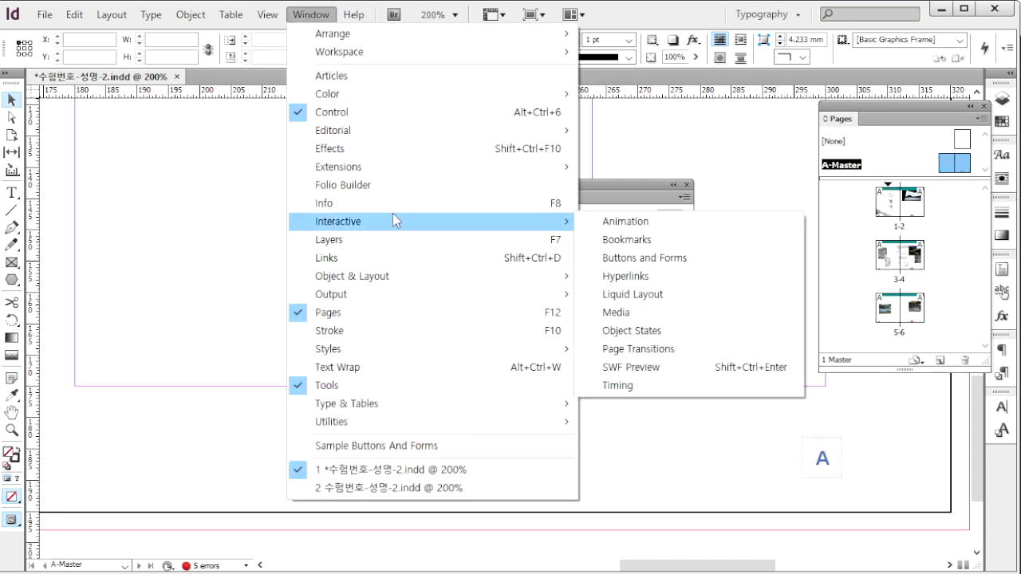
pyautogui.click(630, 258)
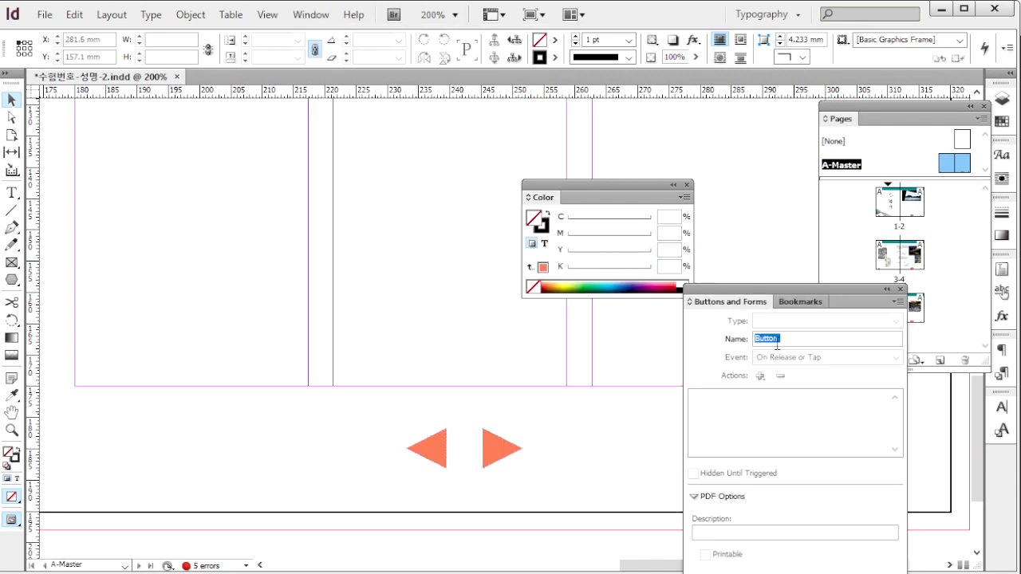
pyautogui.moveTo(388, 408); pyautogui.dragTo(463, 488)
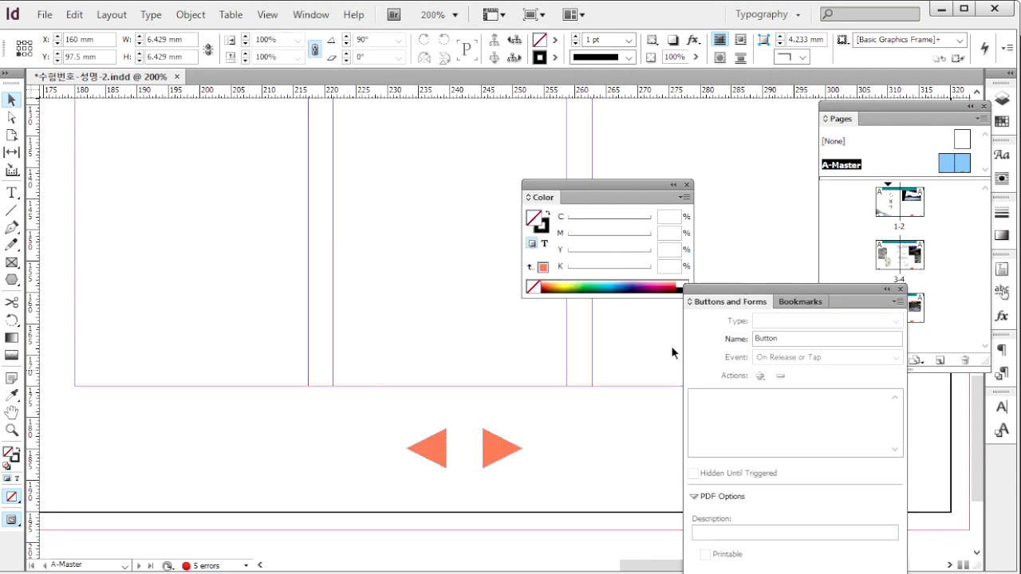
pyautogui.click(759, 375)
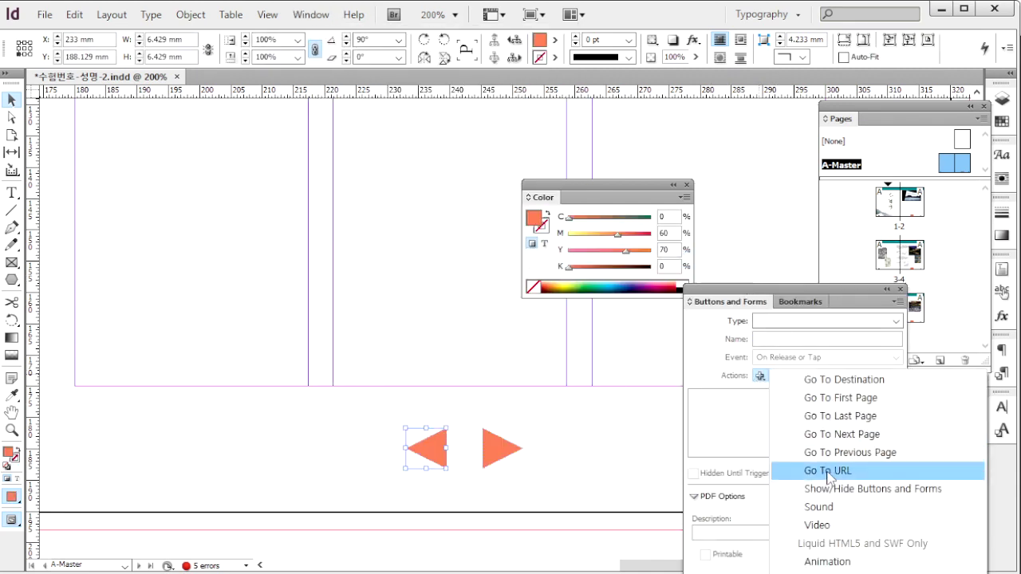
pyautogui.click(861, 453)
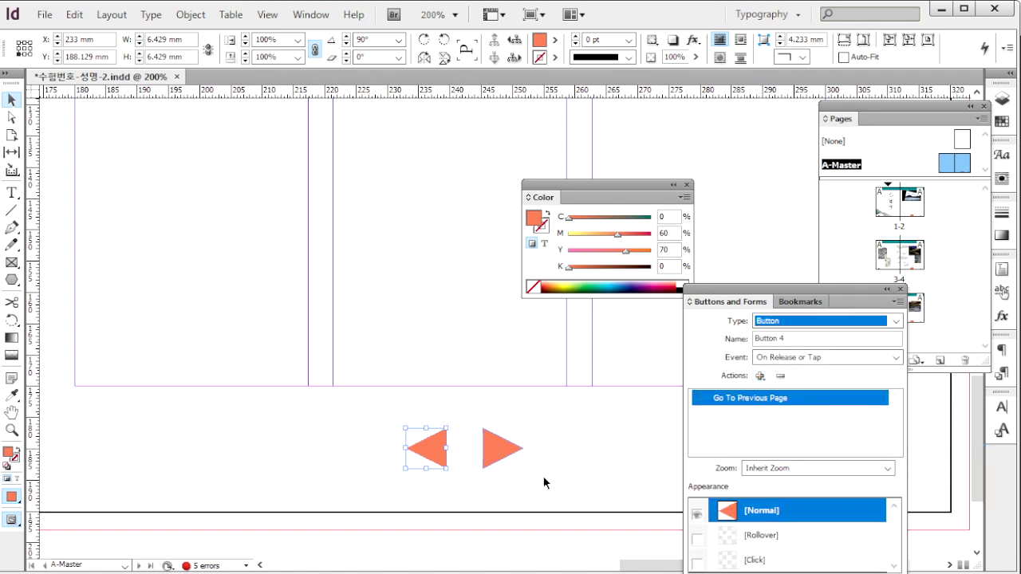
# Turn the right-pointing triangle into a button with the Go To Next Page action
pyautogui.click(501, 448)
pyautogui.click(760, 375)
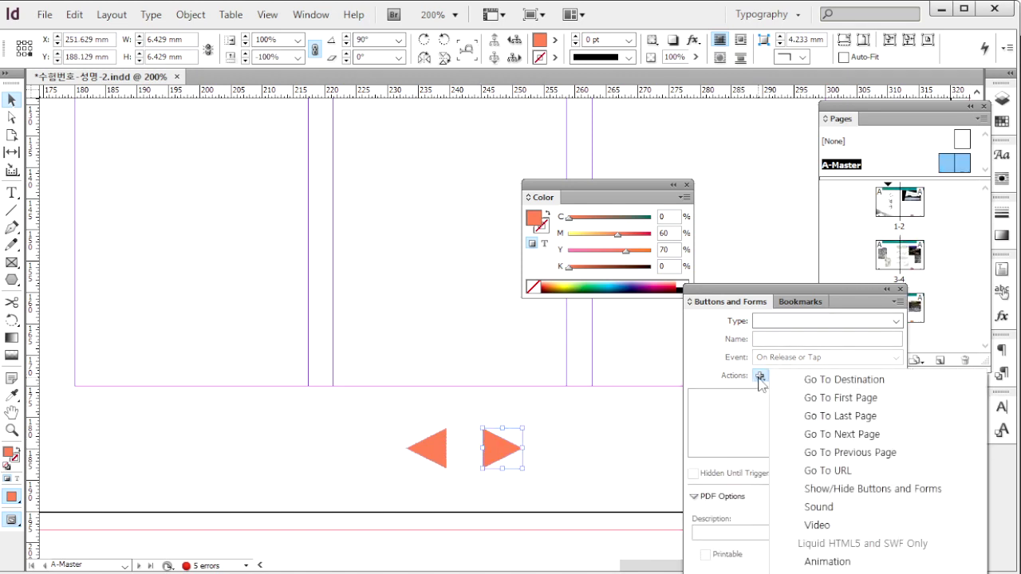
pyautogui.click(860, 437)
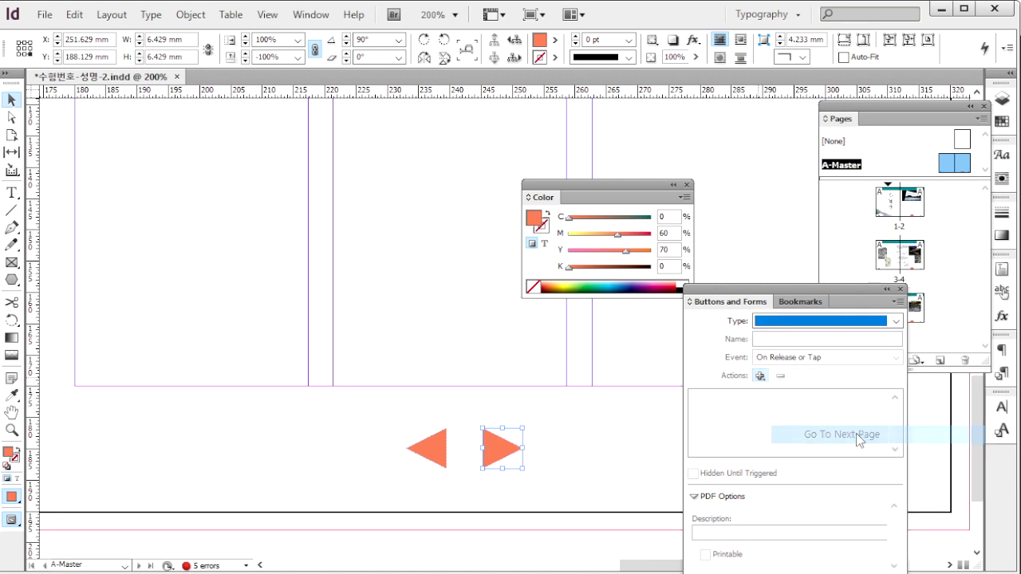
pyautogui.click(582, 448)
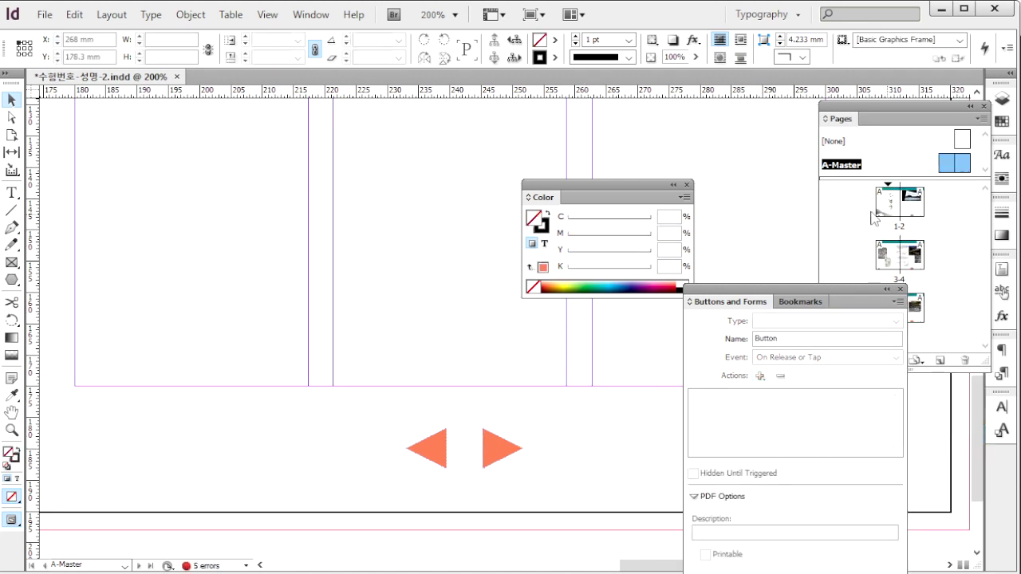
# Create a text frame about 50 × 7 mm just below page 1's bottom margin and paste license.kpc.or.kr into it
pyautogui.moveTo(872, 217); pyautogui.dragTo(899, 209)
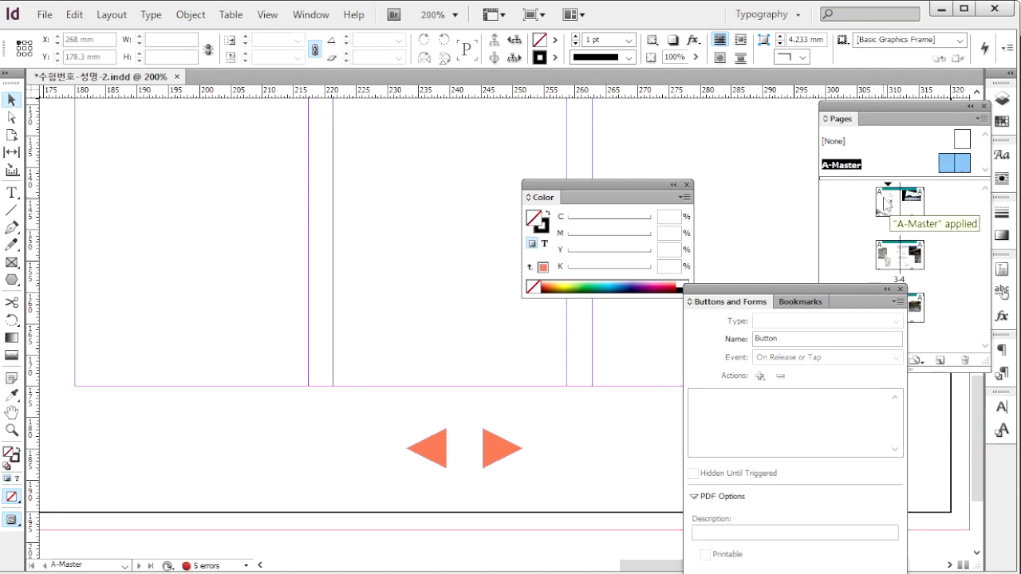
pyautogui.doubleClick(891, 205)
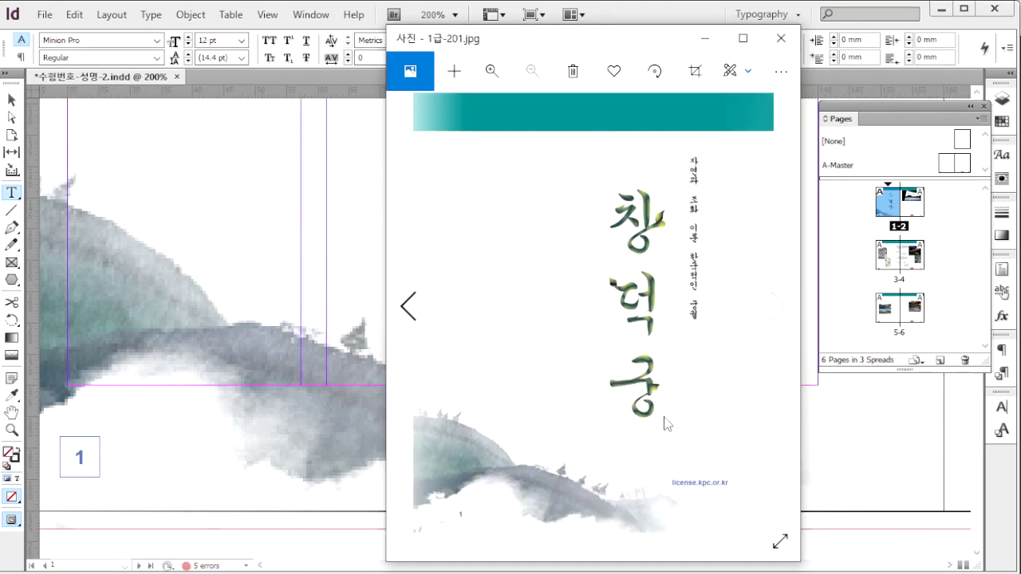
pyautogui.click(705, 38)
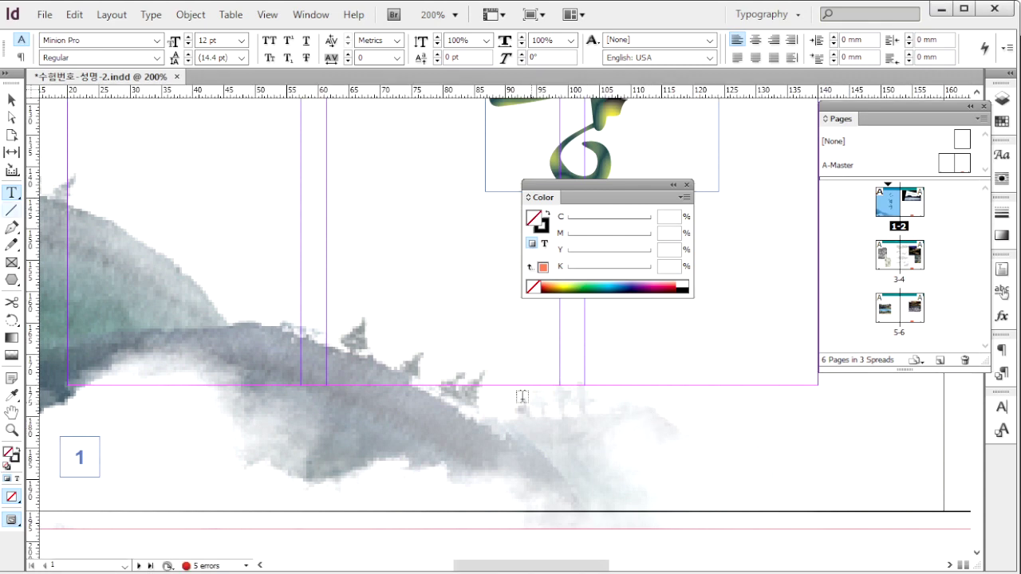
pyautogui.moveTo(504, 386); pyautogui.dragTo(819, 430)
pyautogui.hotkey('ctrl', 'v')
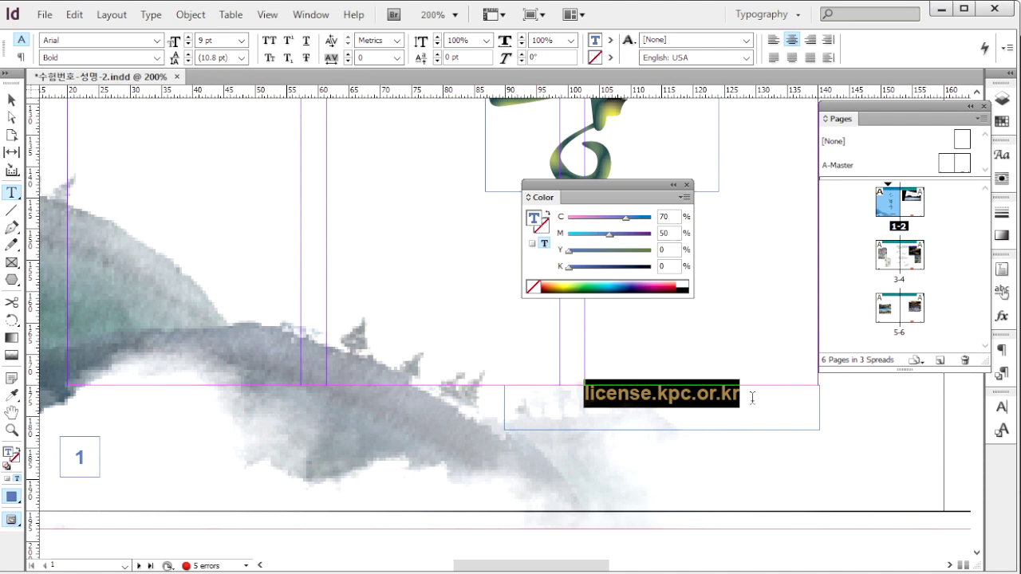
pyautogui.moveTo(751, 398); pyautogui.dragTo(581, 404)
pyautogui.hotkey('ctrl', 'c')
pyautogui.click(312, 14)
pyautogui.moveTo(417, 224)
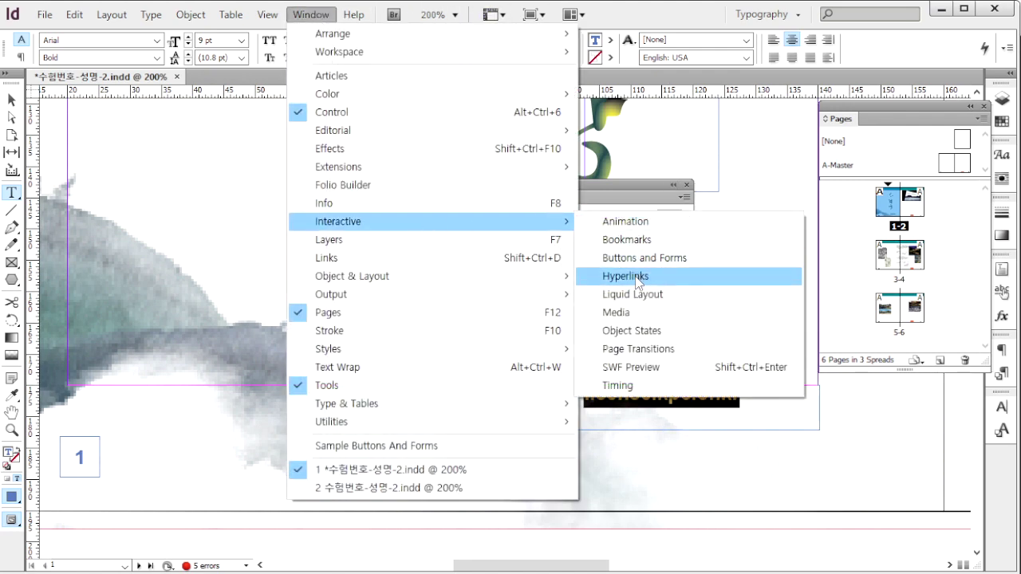
pyautogui.click(542, 270)
pyautogui.click(860, 294)
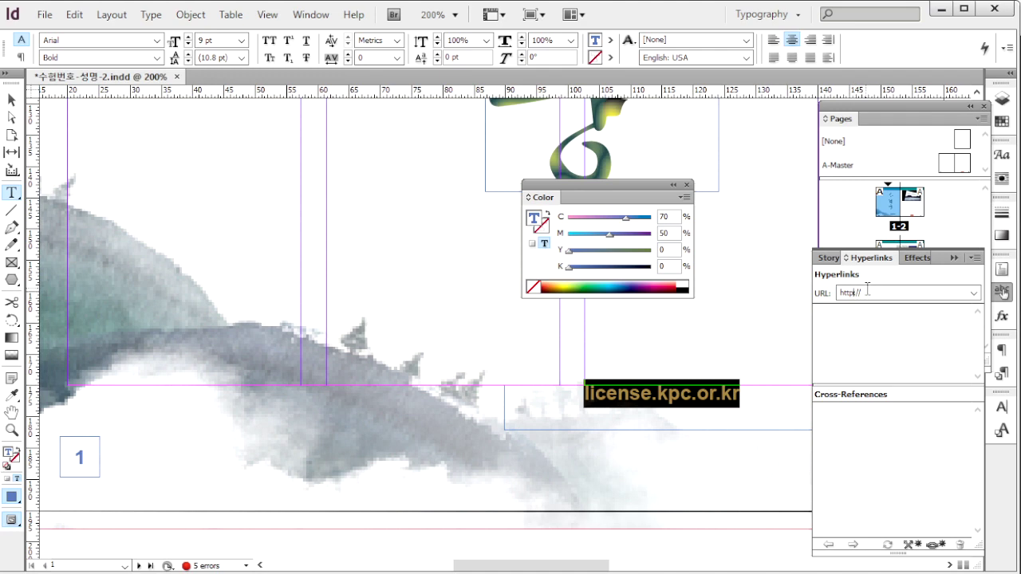
pyautogui.write('s')
pyautogui.hotkey('ctrl', 'v')
pyautogui.press('Return')
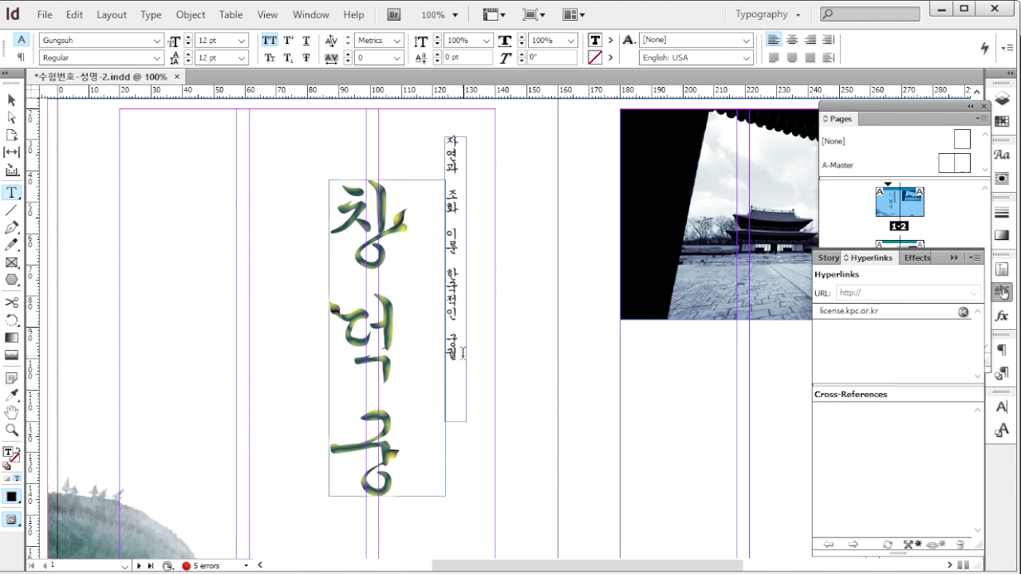
# Show the CMYK colour sliders for the vertical subtitle text on page 1
pyautogui.press('F6')
pyautogui.click(684, 197)
pyautogui.click(722, 277)
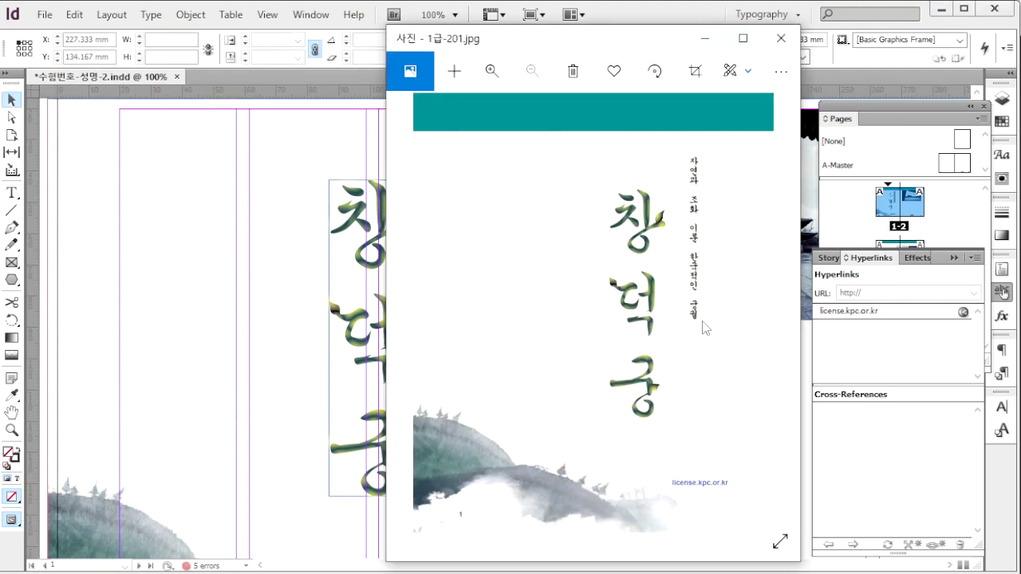
# Following reference 1급-202, set page 2's three-line 창덕궁 contents list in Gulim 14 pt, 24 pt leading, C100 M30 Y40 K0, below the photo
pyautogui.click(778, 307)
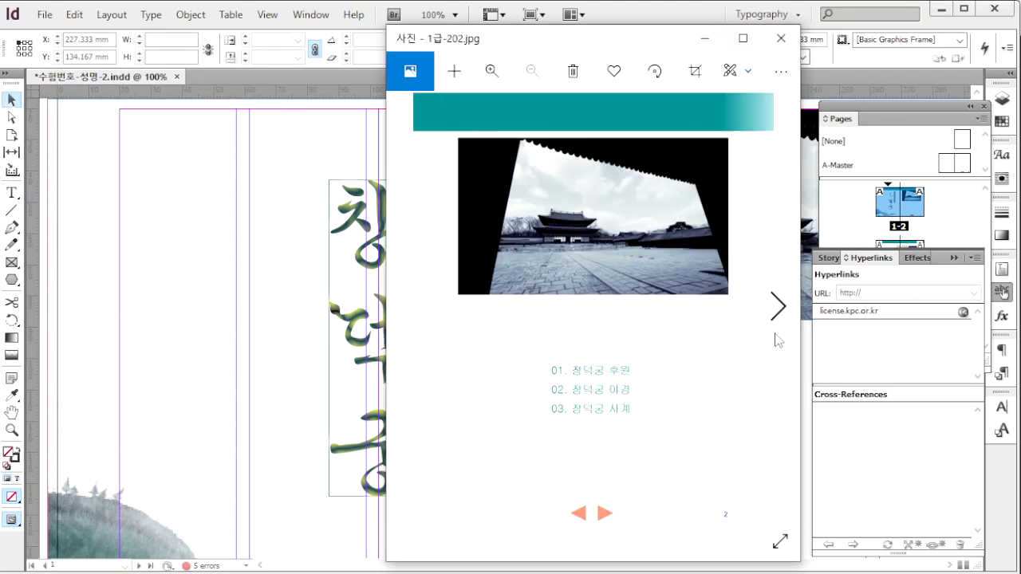
pyautogui.click(221, 210)
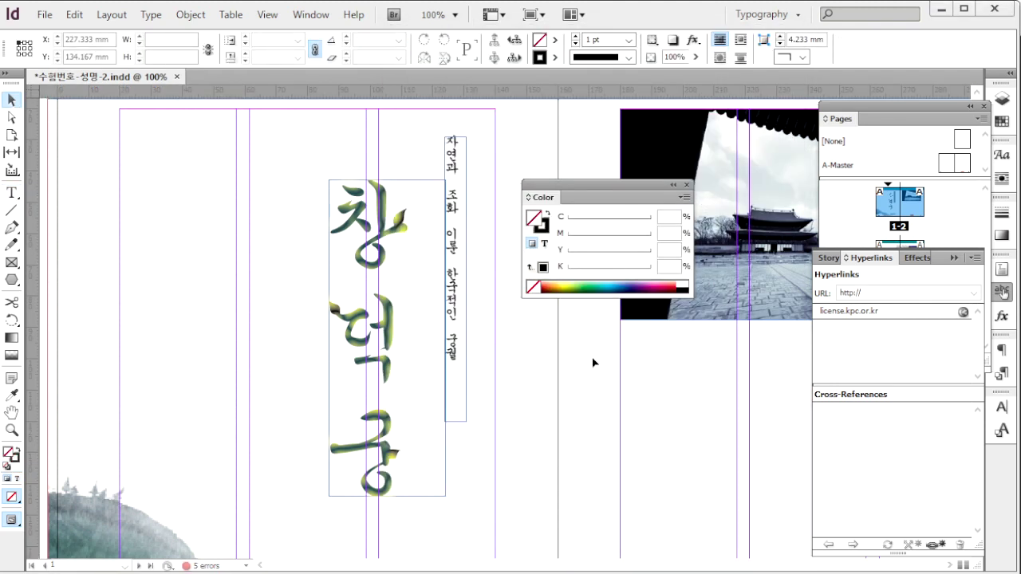
pyautogui.moveTo(656, 343); pyautogui.dragTo(289, 279)
pyautogui.doubleClick(476, 379)
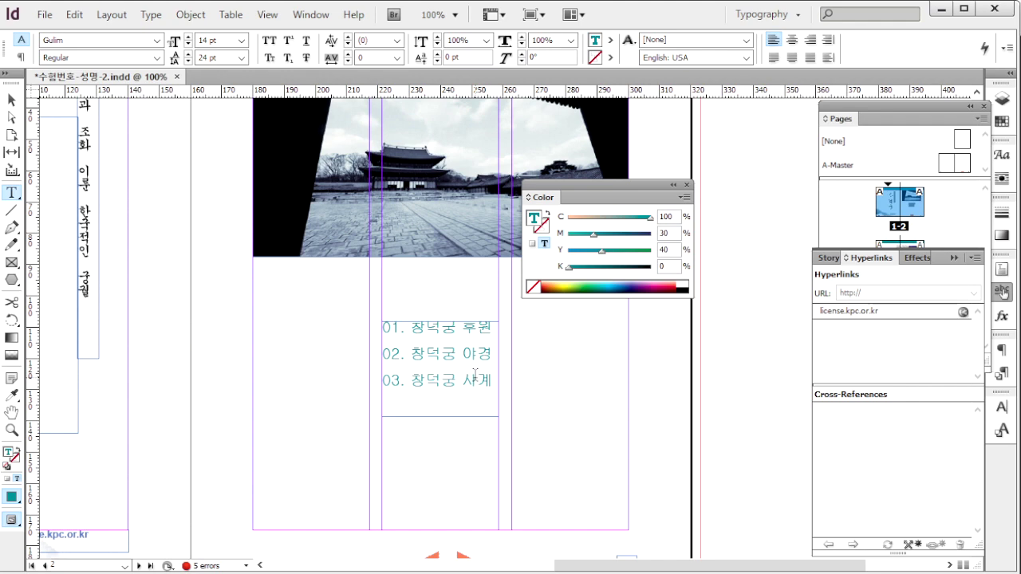
pyautogui.moveTo(494, 380); pyautogui.dragTo(376, 330)
pyautogui.click(482, 375)
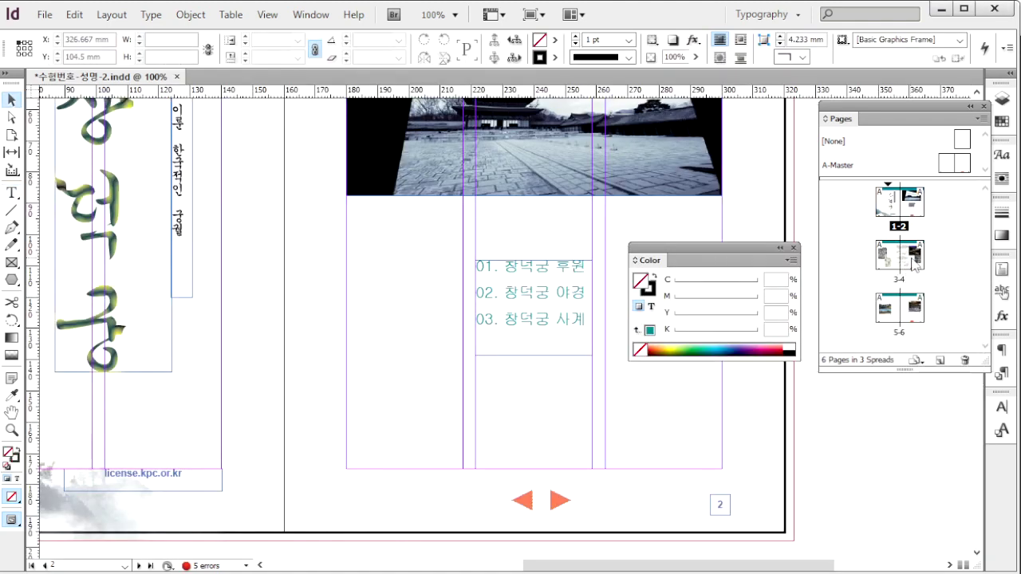
# Place the white chapter titles over the teal banners of the 3-4 and 5-6 spreads, with 03. 창덕궁 사계 on page 5
pyautogui.doubleClick(915, 267)
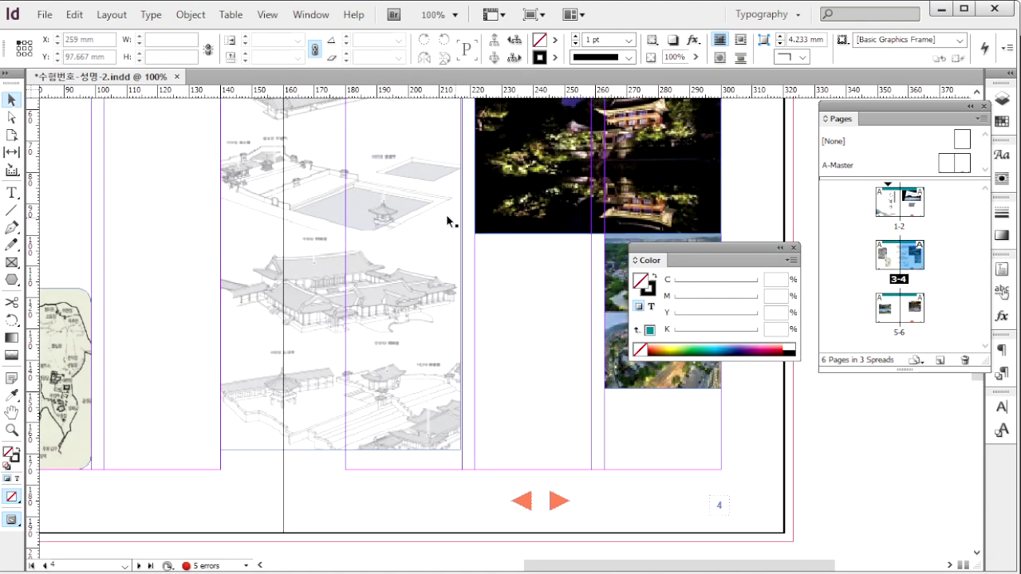
pyautogui.moveTo(447, 221); pyautogui.dragTo(555, 299)
pyautogui.moveTo(454, 199); pyautogui.dragTo(549, 213)
pyautogui.click(306, 163)
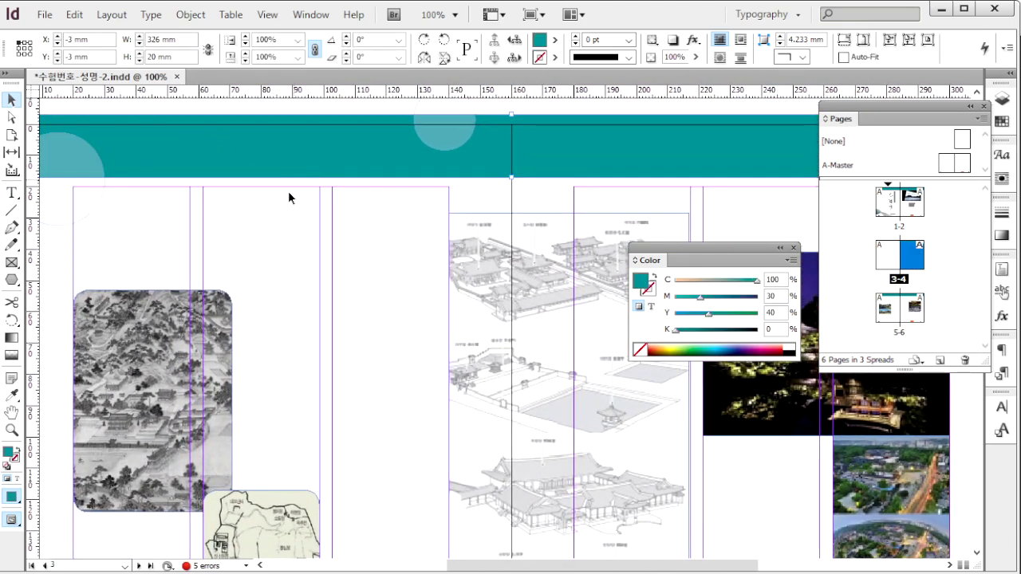
pyautogui.click(243, 329)
pyautogui.moveTo(243, 333); pyautogui.dragTo(293, 183)
pyautogui.moveTo(82, 333); pyautogui.dragTo(360, 205)
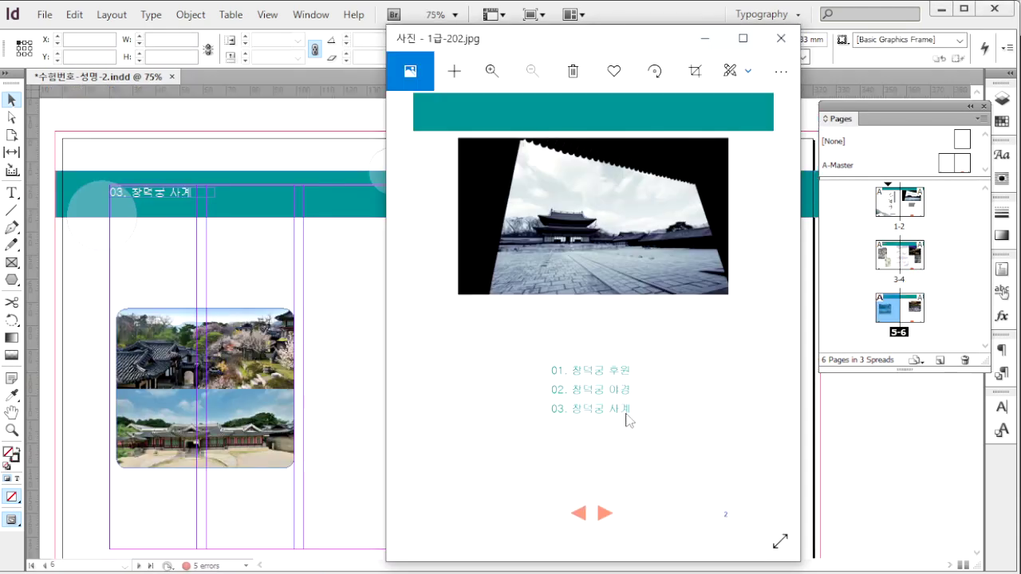
# Check the chapter titles, body text and captions in the reference images 1급-203 to 1급-205
pyautogui.click(777, 317)
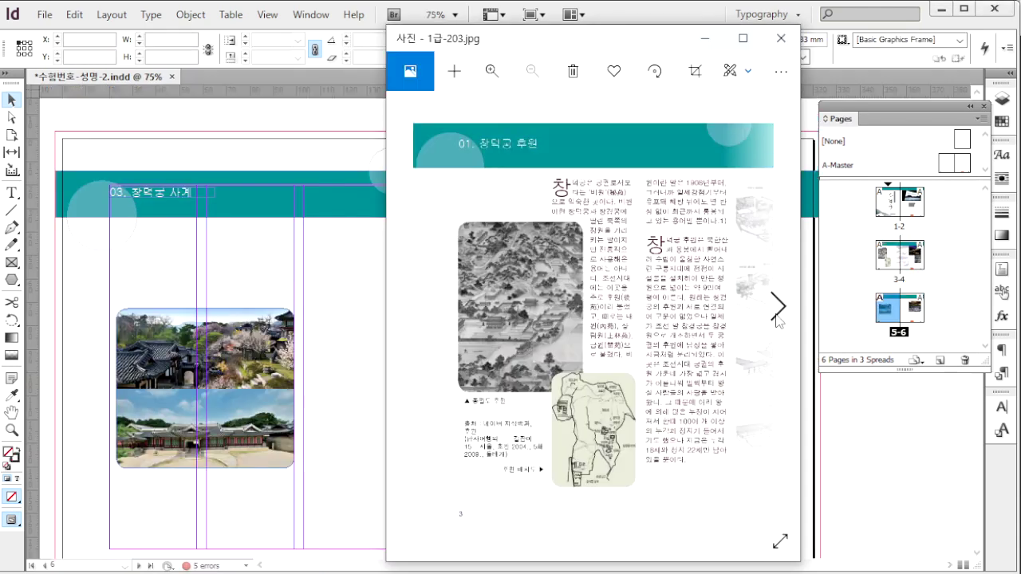
pyautogui.click(777, 319)
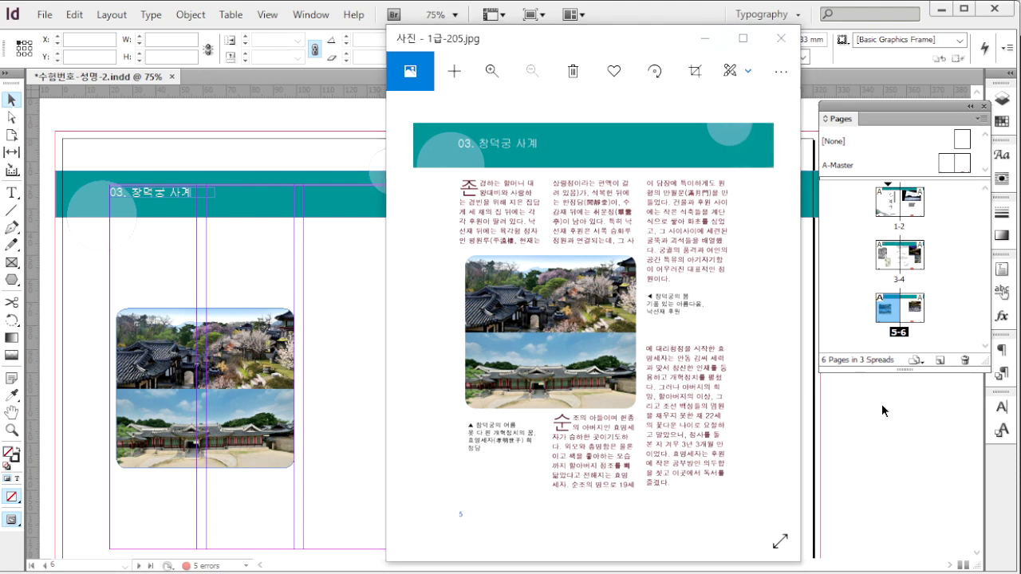
pyautogui.click(202, 161)
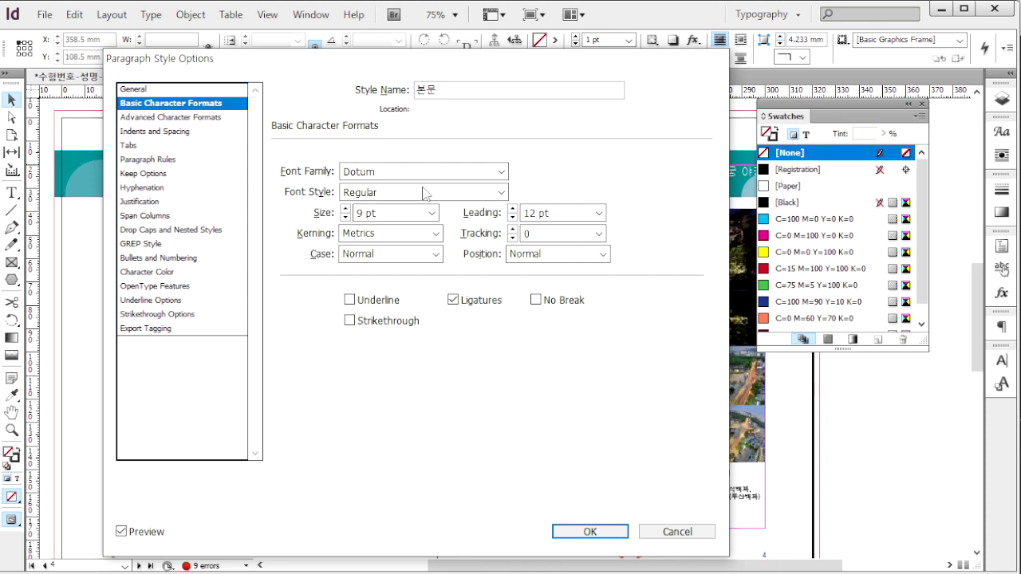
# Review the 본문 paragraph style's font, size, leading, drop cap and character colour settings
pyautogui.moveTo(397, 176); pyautogui.dragTo(338, 169)
pyautogui.moveTo(402, 217); pyautogui.dragTo(321, 209)
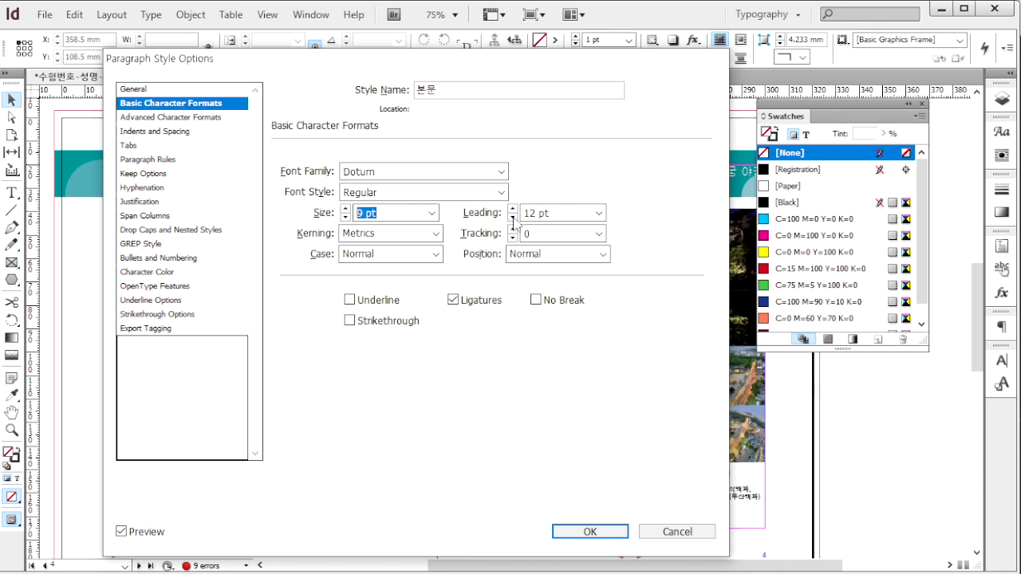
pyautogui.press('Tab')
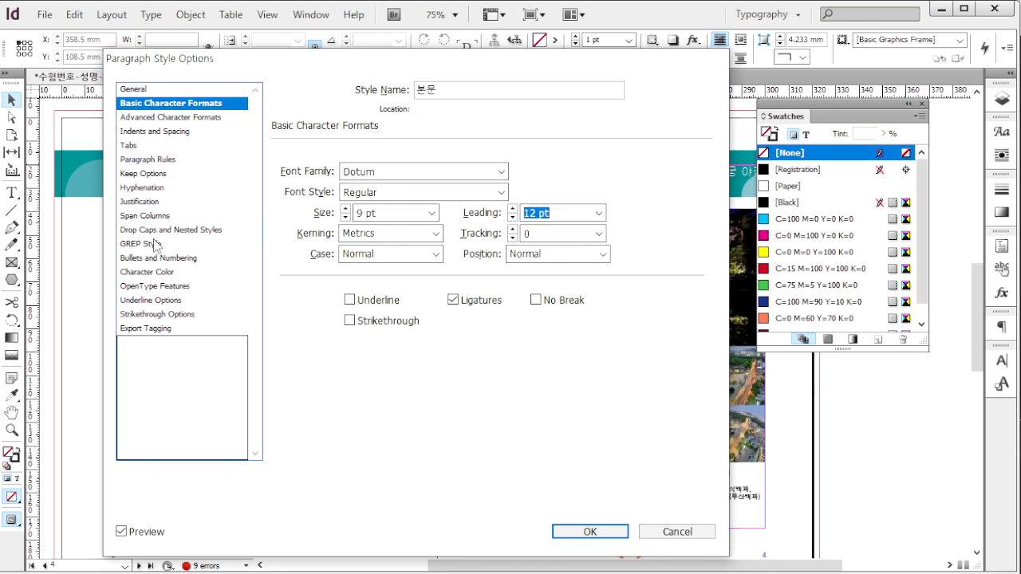
pyautogui.click(179, 230)
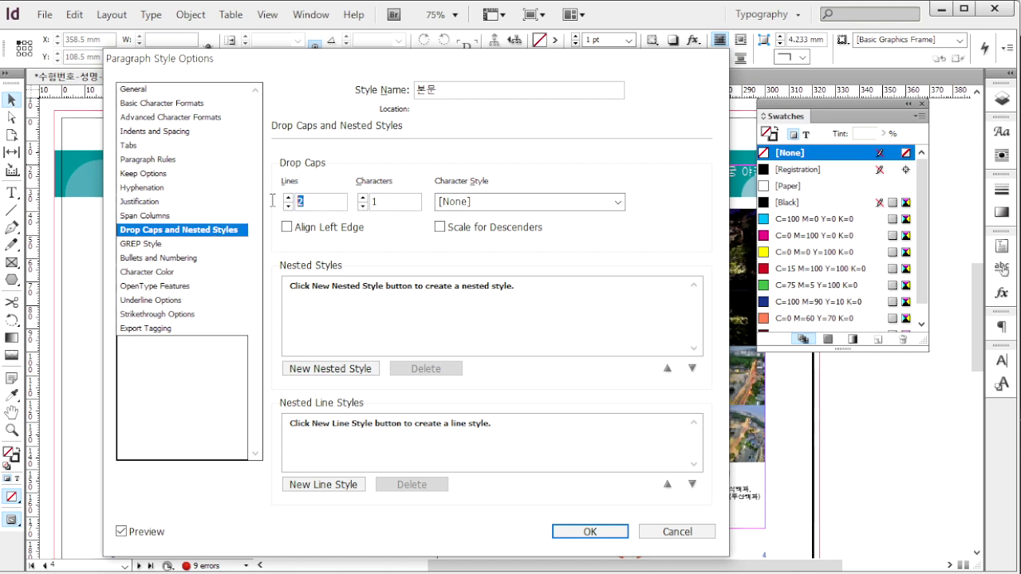
pyautogui.click(149, 273)
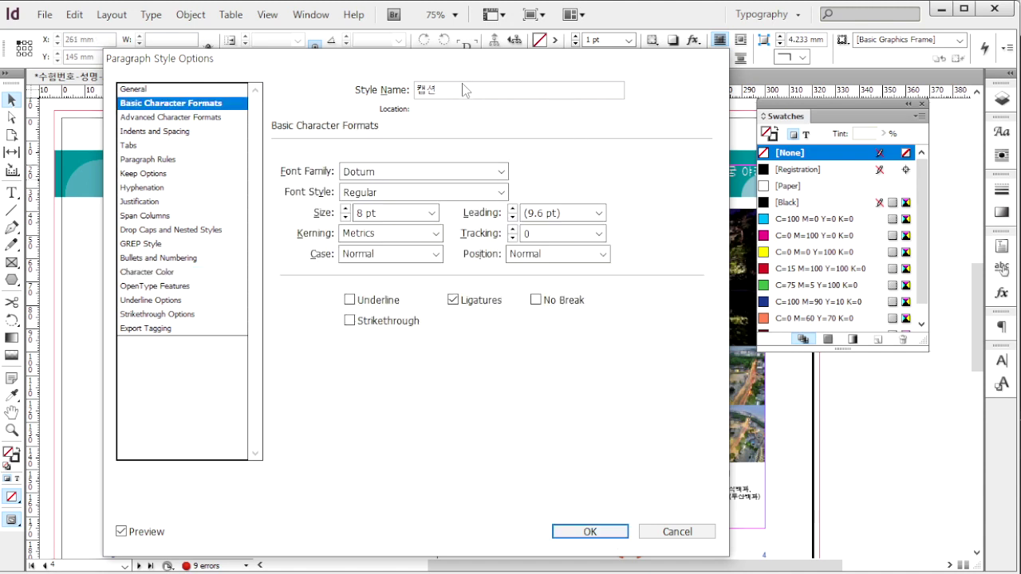
# Give the 캡션 paragraph style a new CMYK character colour of C0 M0 Y0 K100
pyautogui.press('Tab')
pyautogui.press('Tab')
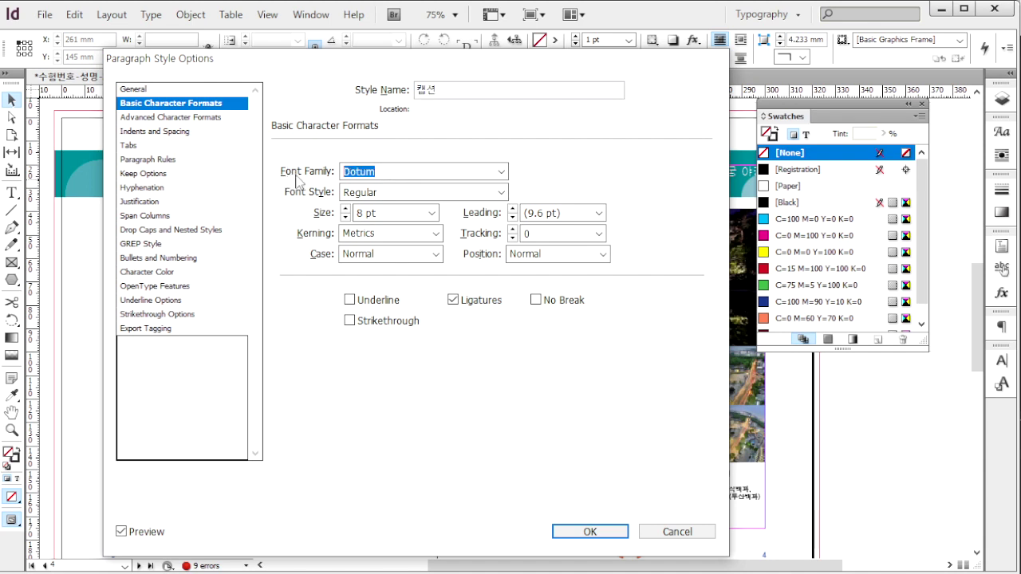
pyautogui.moveTo(386, 214); pyautogui.dragTo(338, 212)
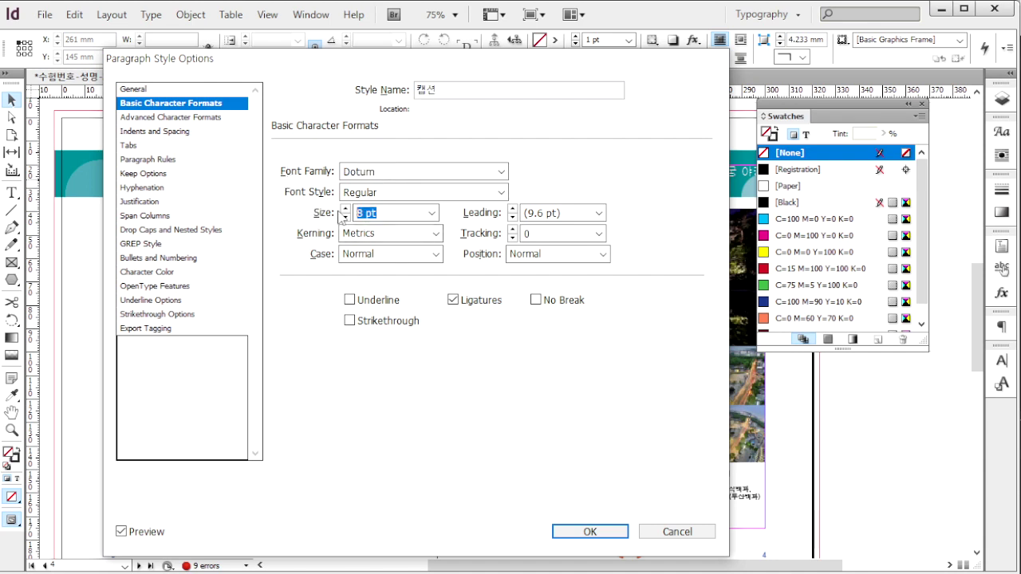
pyautogui.click(146, 272)
pyautogui.scroll(-2, 437, 239)
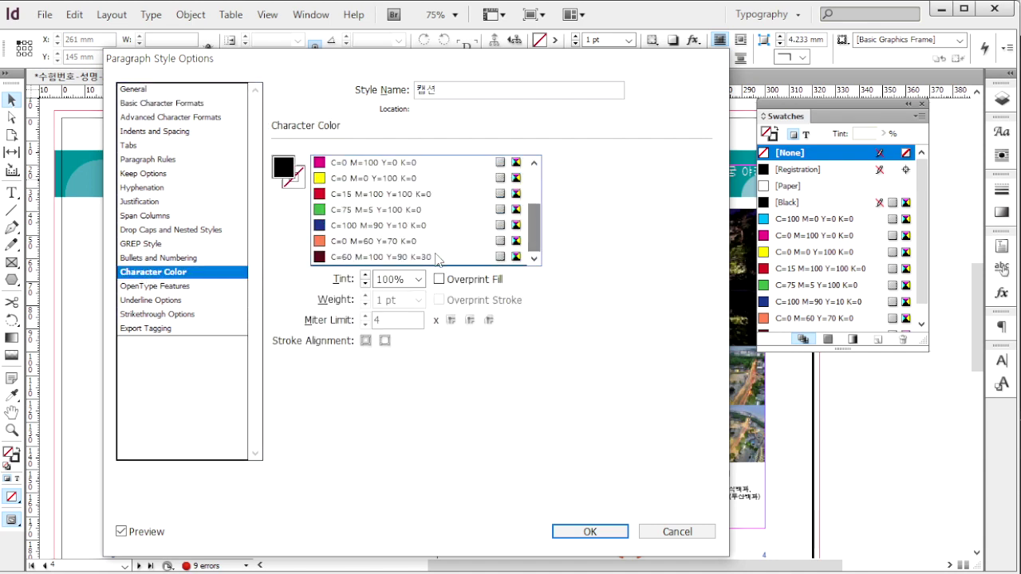
pyautogui.doubleClick(283, 168)
pyautogui.write('0')
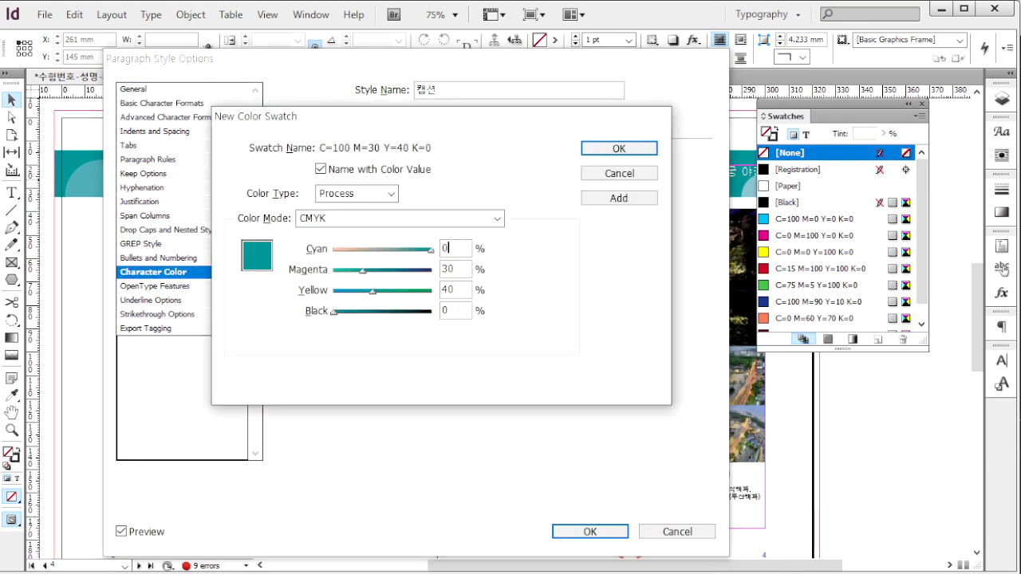
pyautogui.press('Tab')
pyautogui.write('0')
pyautogui.press('Tab')
pyautogui.write('0')
pyautogui.press('Tab')
pyautogui.write('1')
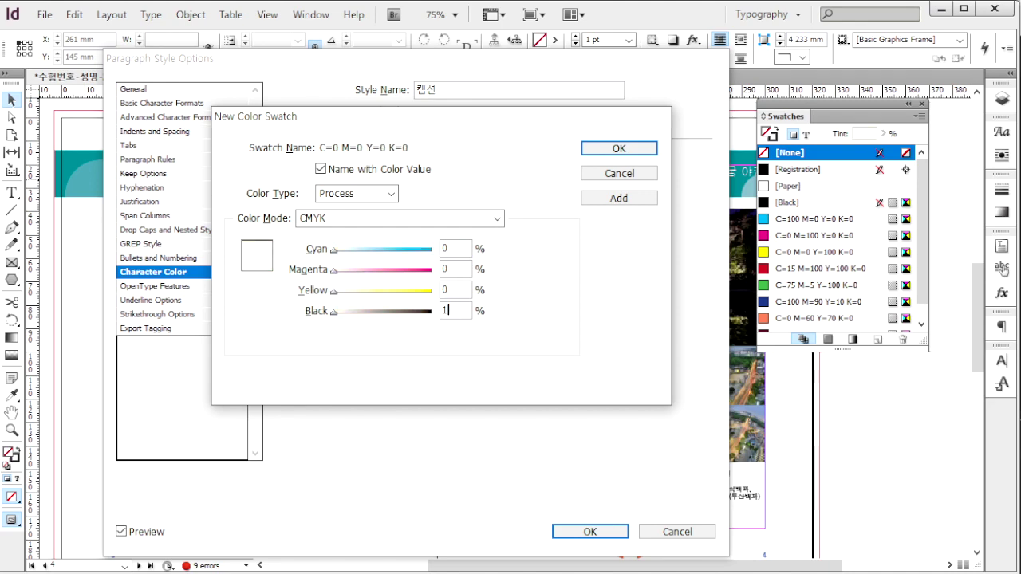
pyautogui.write('00')
pyautogui.press('Return')
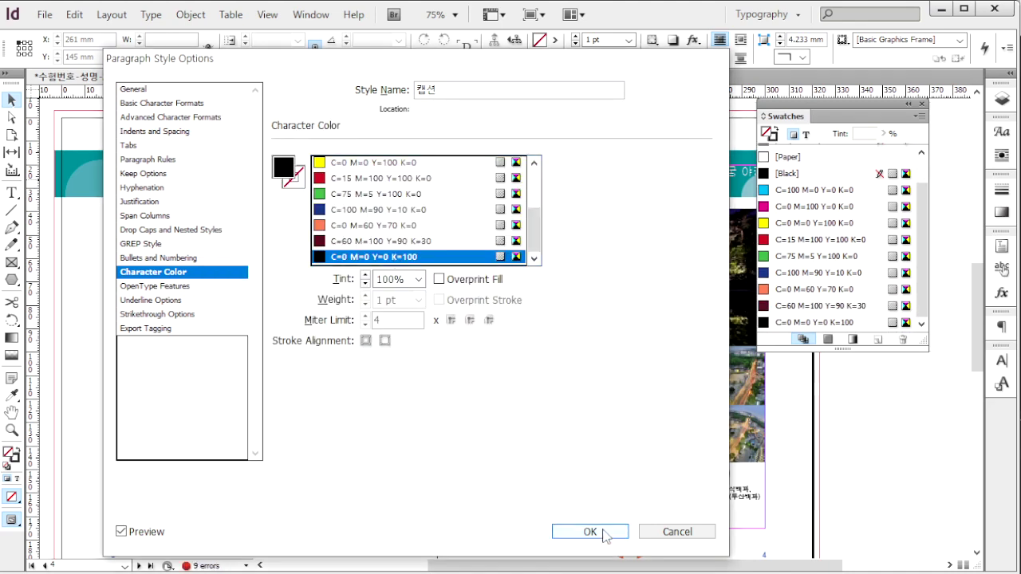
pyautogui.click(605, 536)
# Check the source text 1급-13.txt in the Image folder against the reference image 1급-203
pyautogui.scroll(-1, 414, 373)
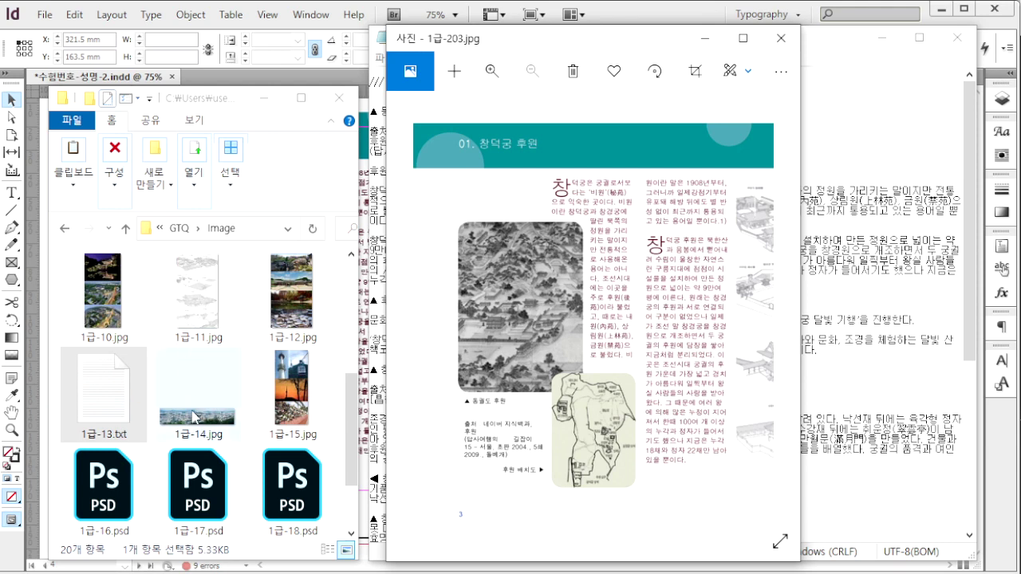
pyautogui.click(120, 401)
pyautogui.click(850, 281)
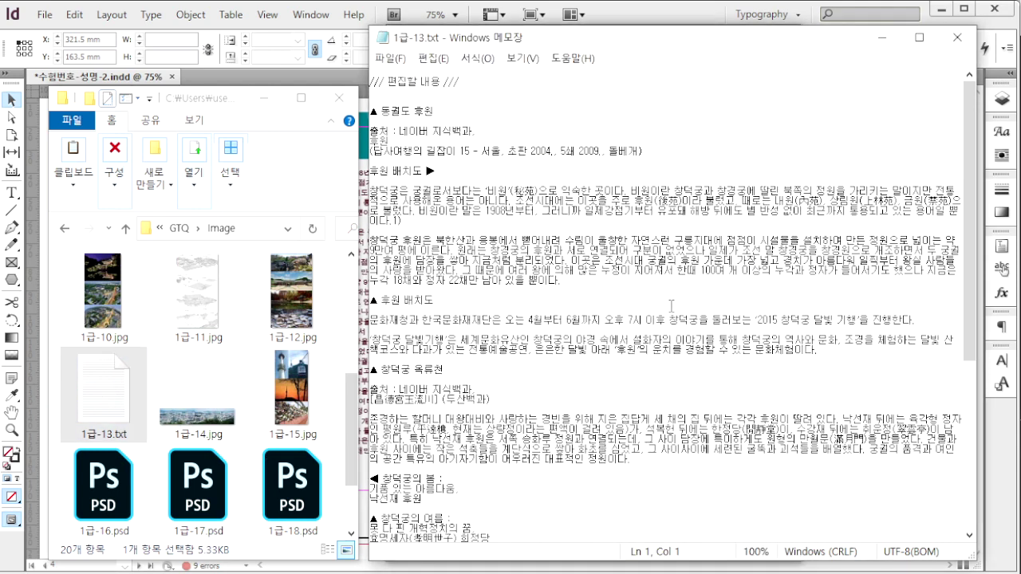
pyautogui.hotkey('alt', 'Tab')
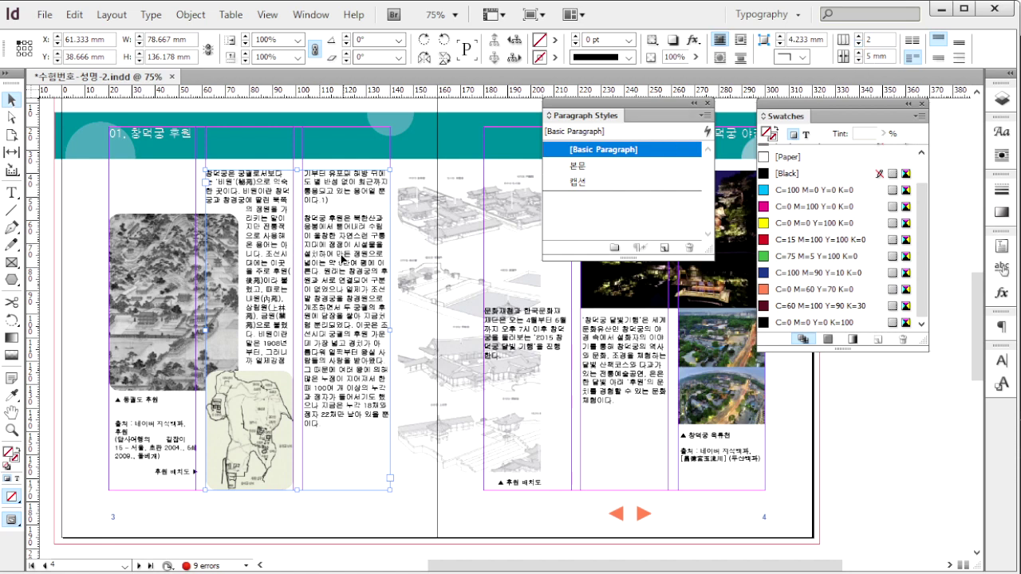
# Apply the 본문 paragraph style to the two-column body text on pages 3 and 4
pyautogui.doubleClick(283, 277)
pyautogui.hotkey('ctrl', 'a')
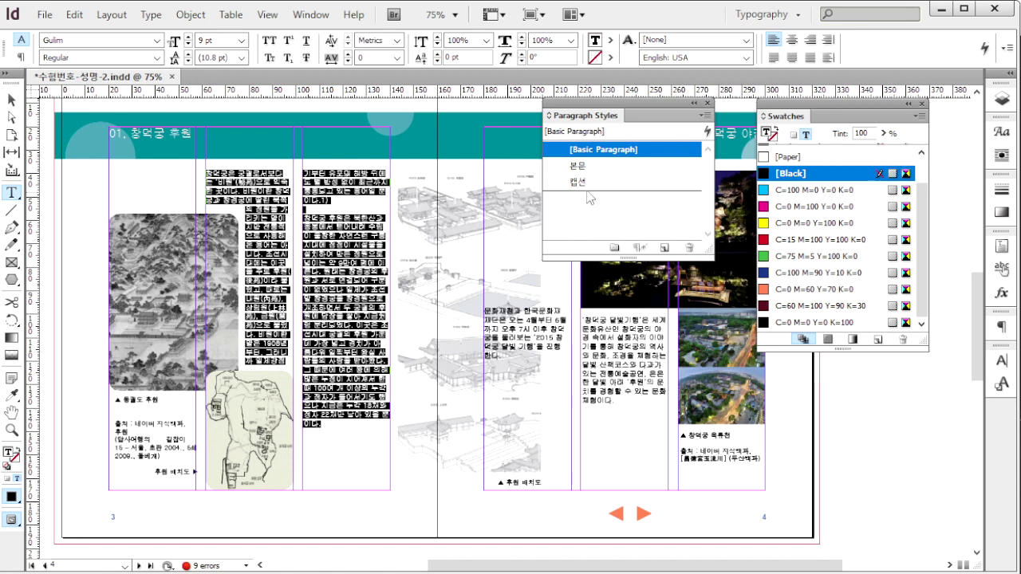
pyautogui.click(596, 167)
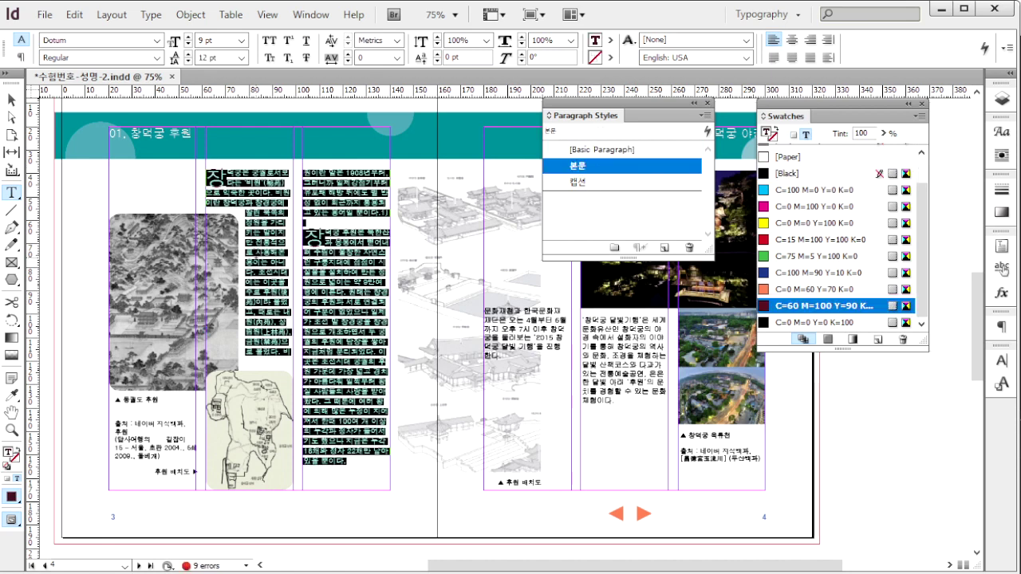
pyautogui.press('Escape')
pyautogui.click(149, 421)
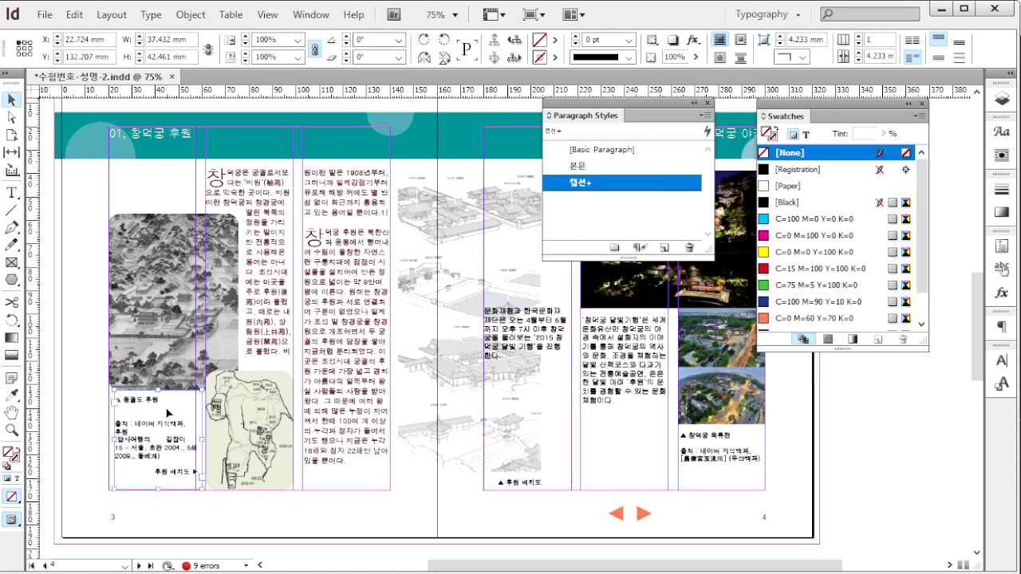
pyautogui.click(530, 327)
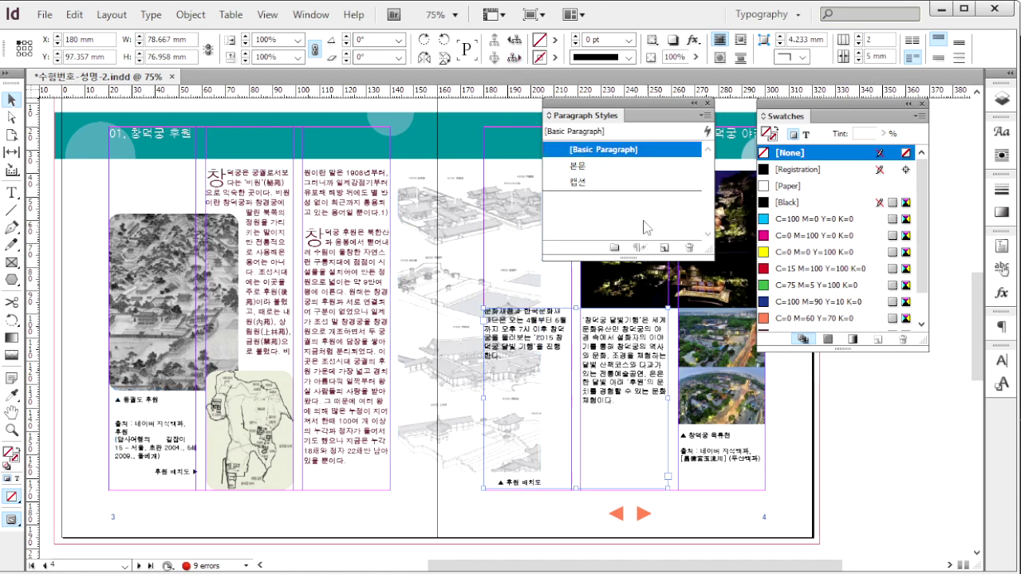
pyautogui.click(599, 166)
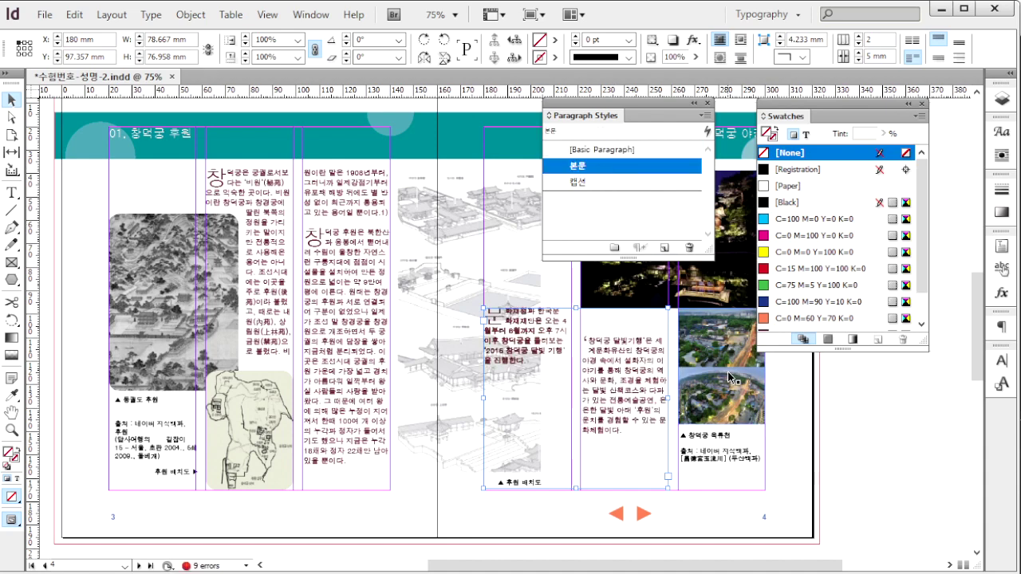
pyautogui.click(863, 380)
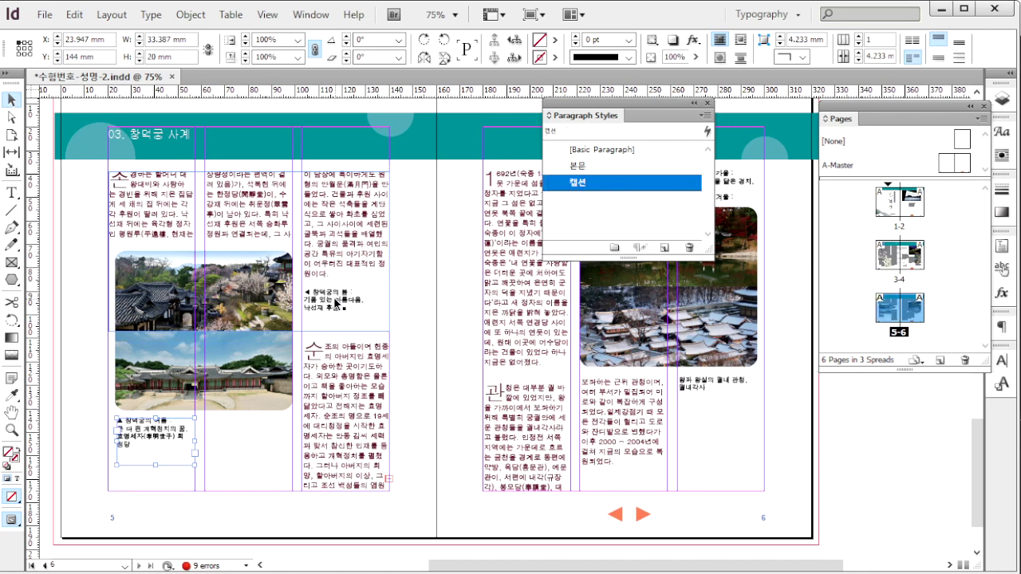
# Check the styled body text and captions on the 5-6 spread, and save the document
pyautogui.keyDown('shift'); pyautogui.click(335, 299); pyautogui.keyUp('shift')
pyautogui.click(153, 439)
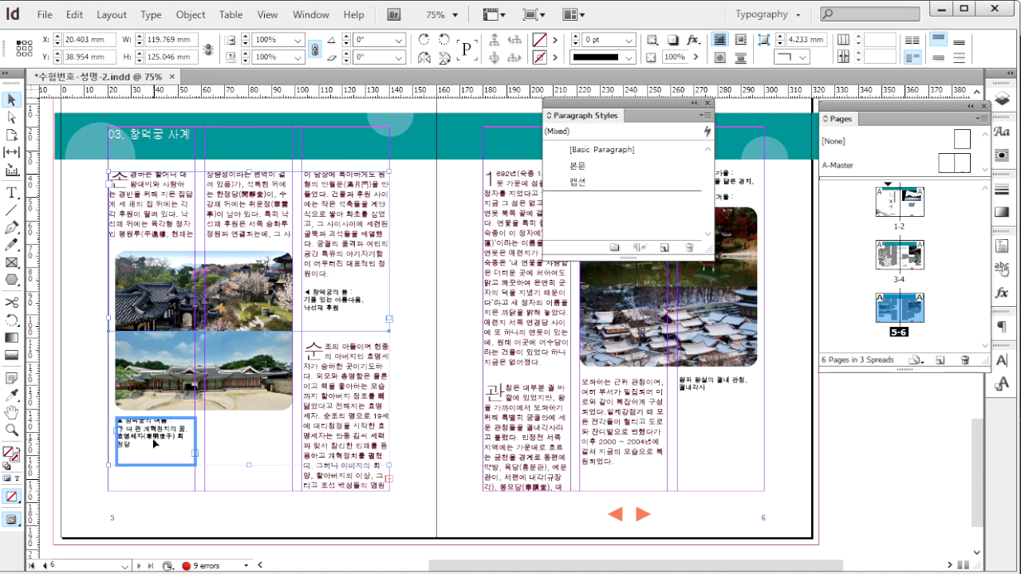
pyautogui.click(708, 391)
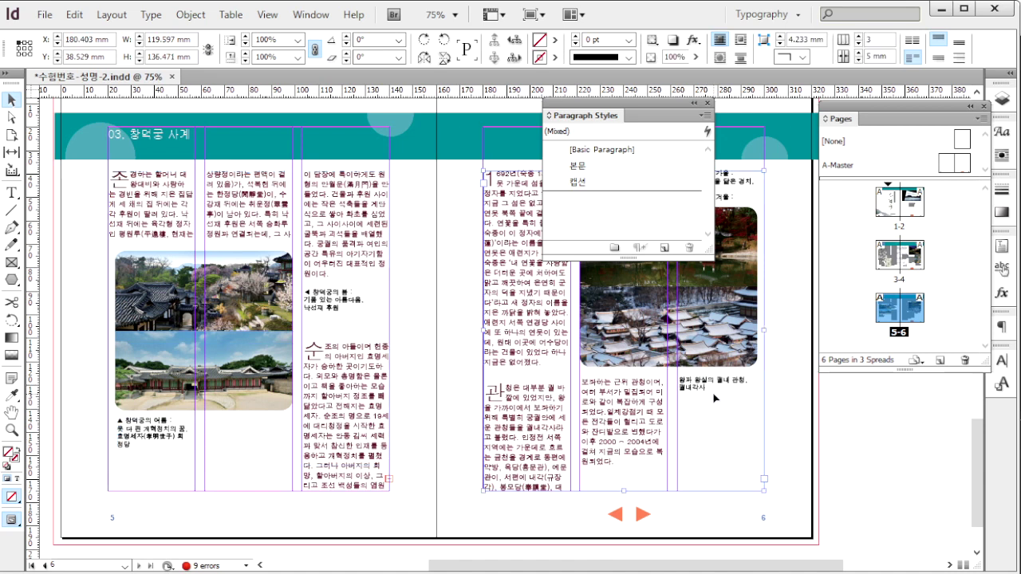
pyautogui.click(836, 430)
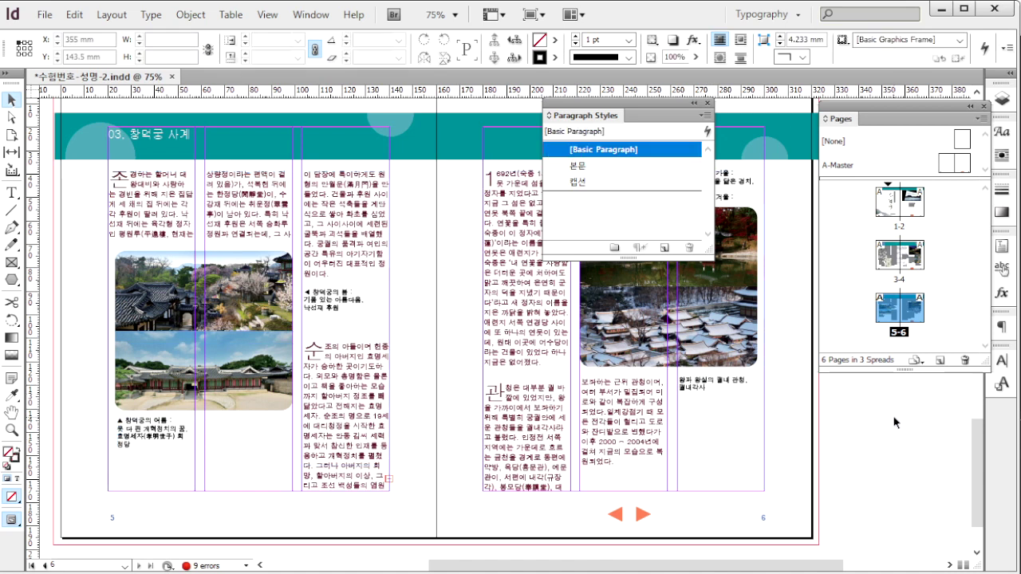
pyautogui.hotkey('ctrl', 's')
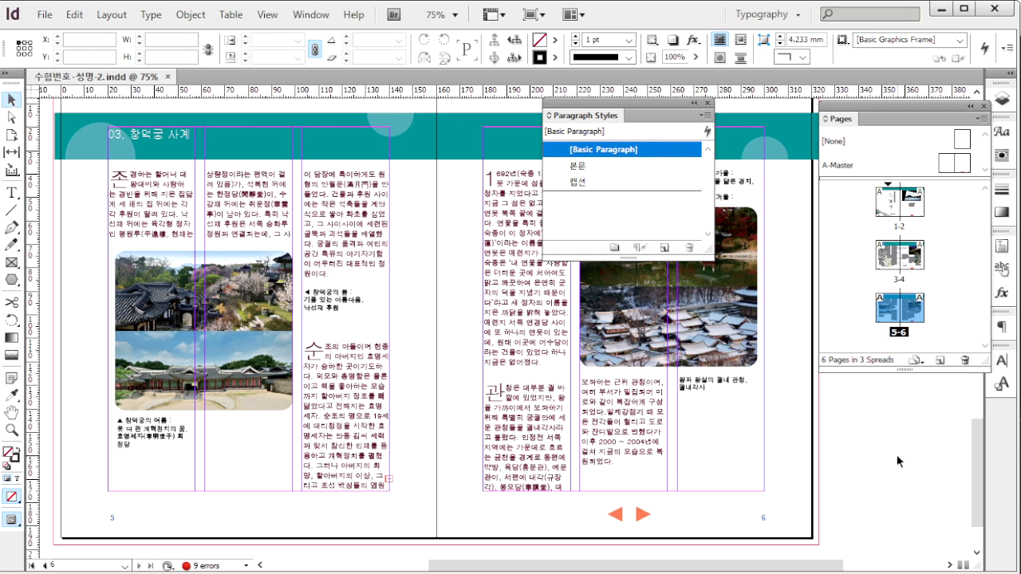
# Export the booklet as EPUB 3.0 named 수험번호-성명-2 in the GTQ folder, with Rasterize First Page as cover and viewing after export
pyautogui.hotkey('ctrl', 'e')
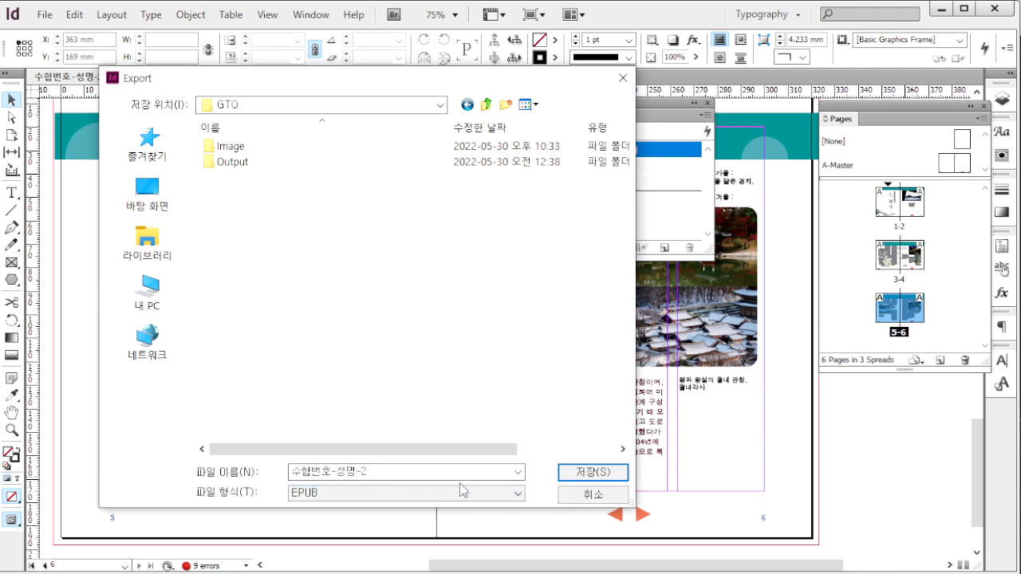
pyautogui.press('Return')
pyautogui.click(398, 106)
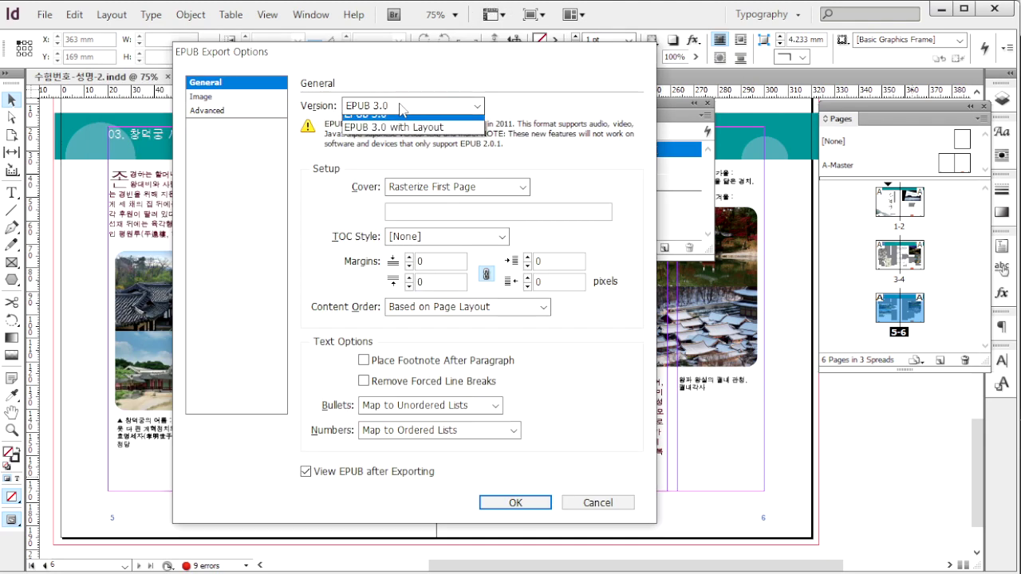
pyautogui.click(399, 106)
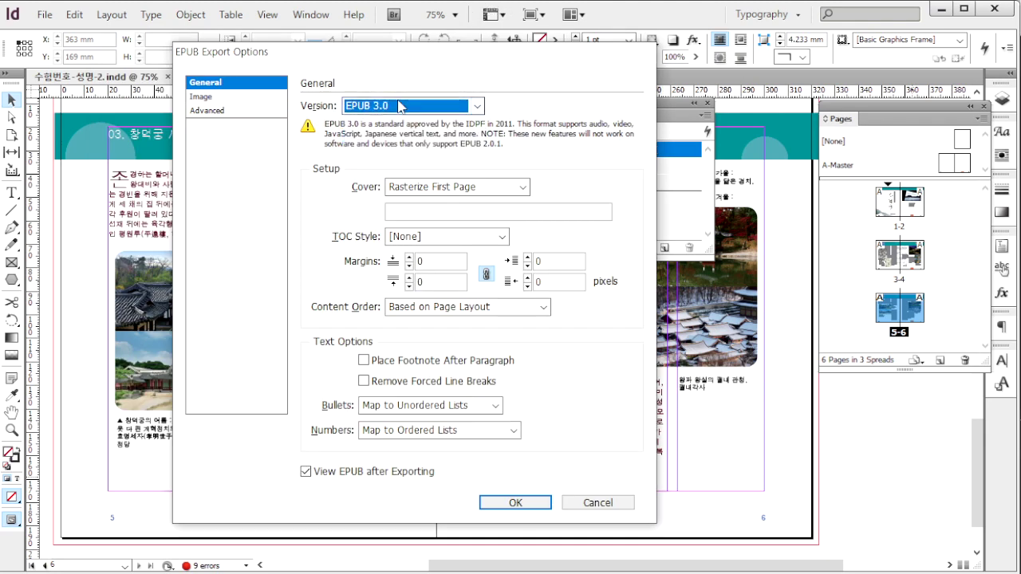
pyautogui.click(504, 192)
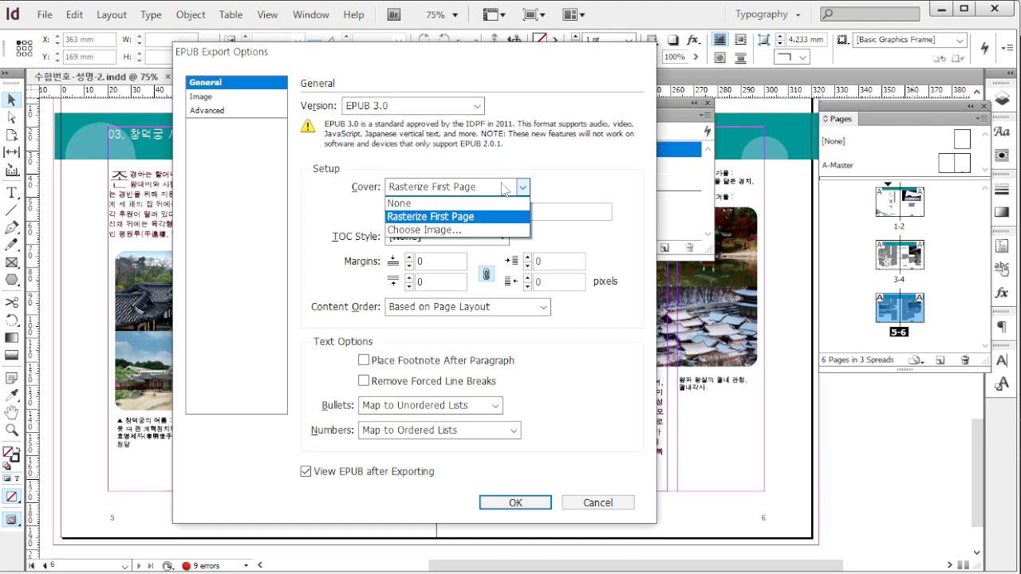
pyautogui.click(504, 189)
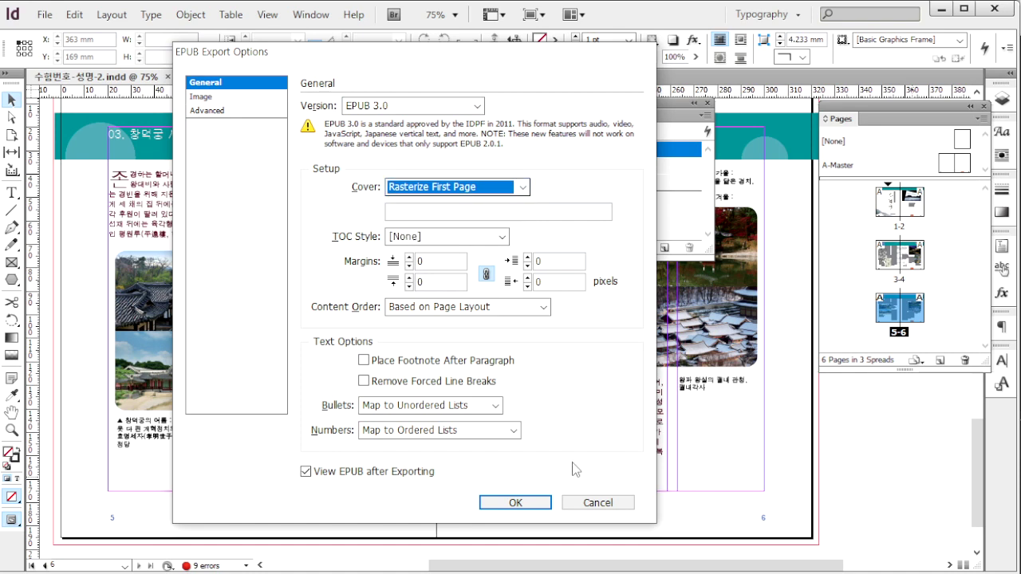
pyautogui.click(540, 498)
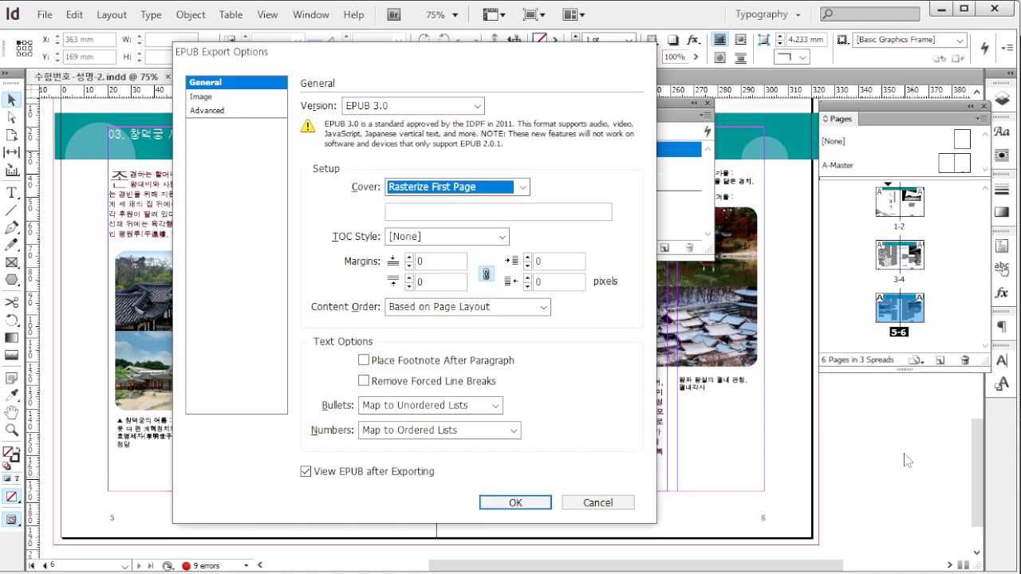
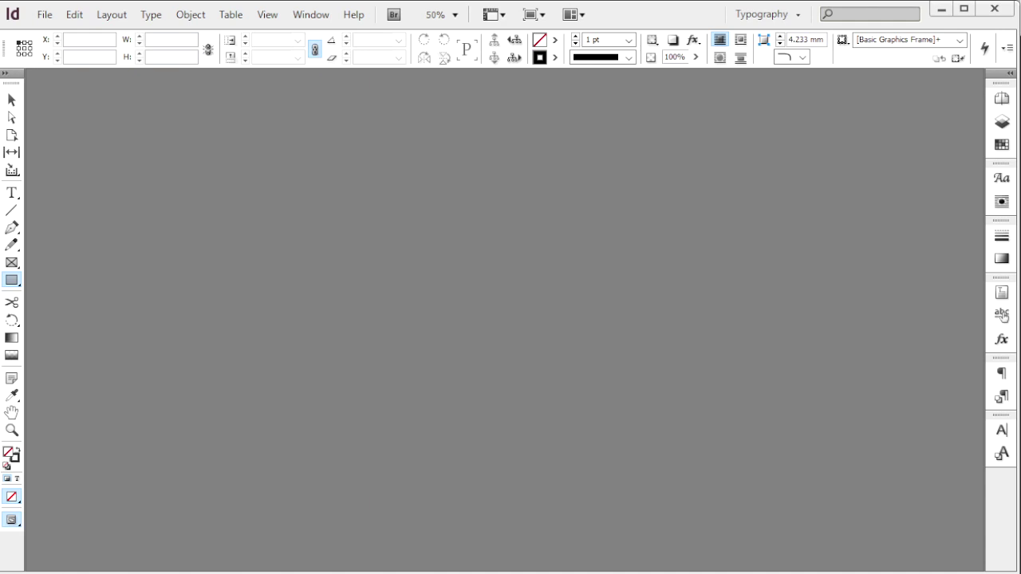
# Create a two-page facing-pages print document, 210 × 280 mm, with three columns, 5 mm gutter, 10 mm margins and 3 mm bleed
pyautogui.hotkey('ctrl', 'n')
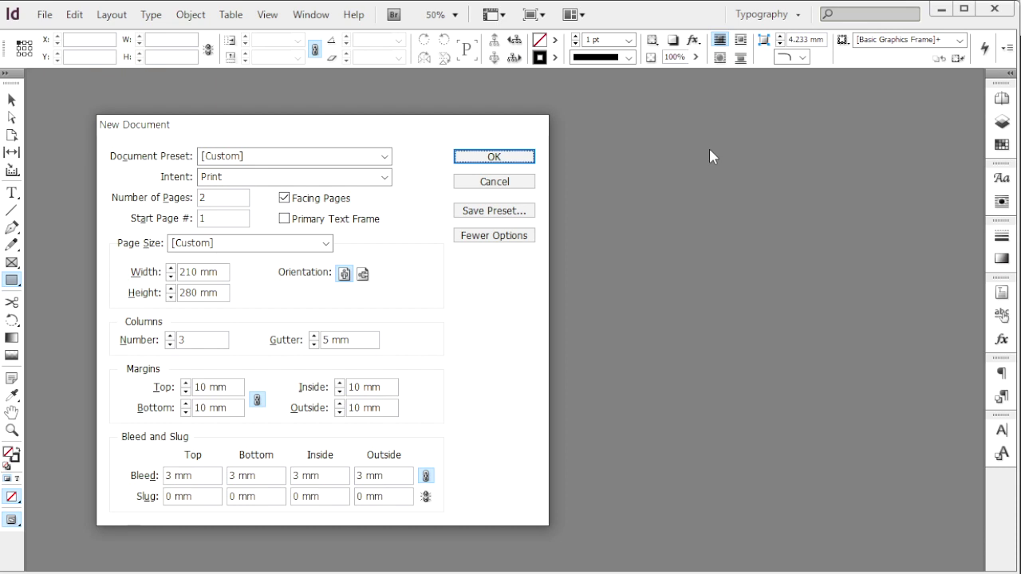
pyautogui.press('Return')
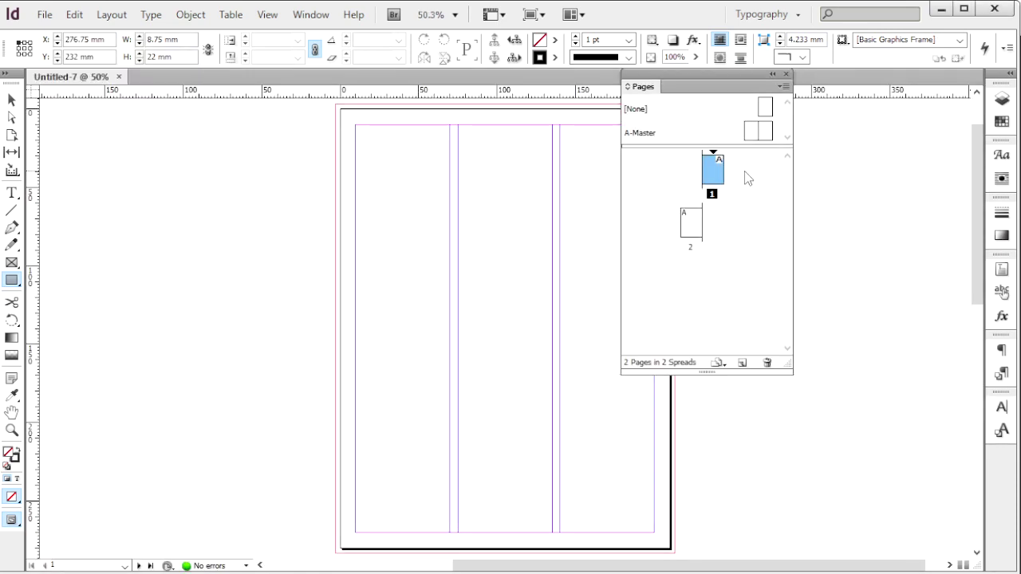
# Disallow document page shuffling and place page 2 beside page 1 as one two-page spread
pyautogui.rightClick(692, 229)
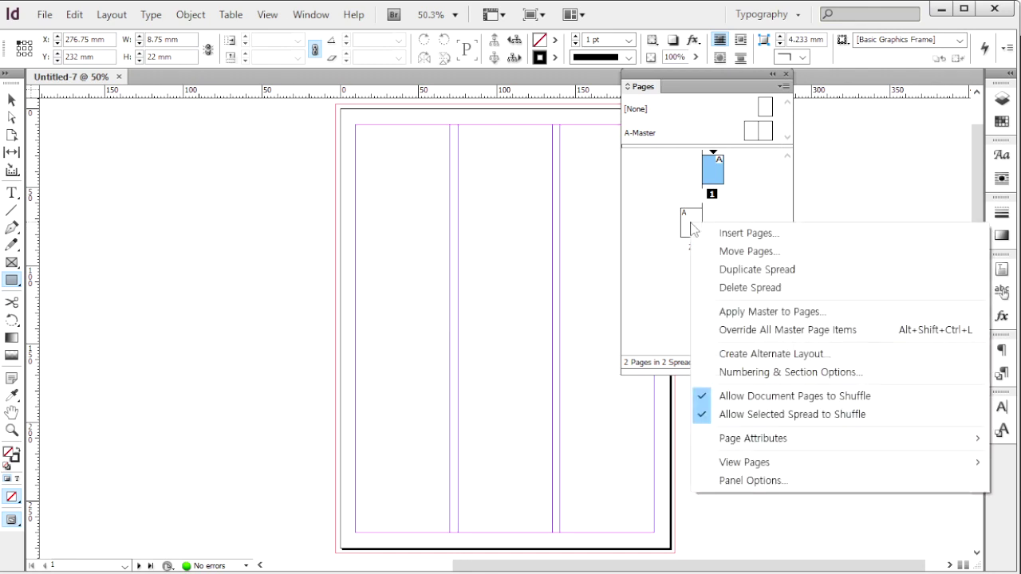
pyautogui.click(804, 394)
pyautogui.click(691, 229)
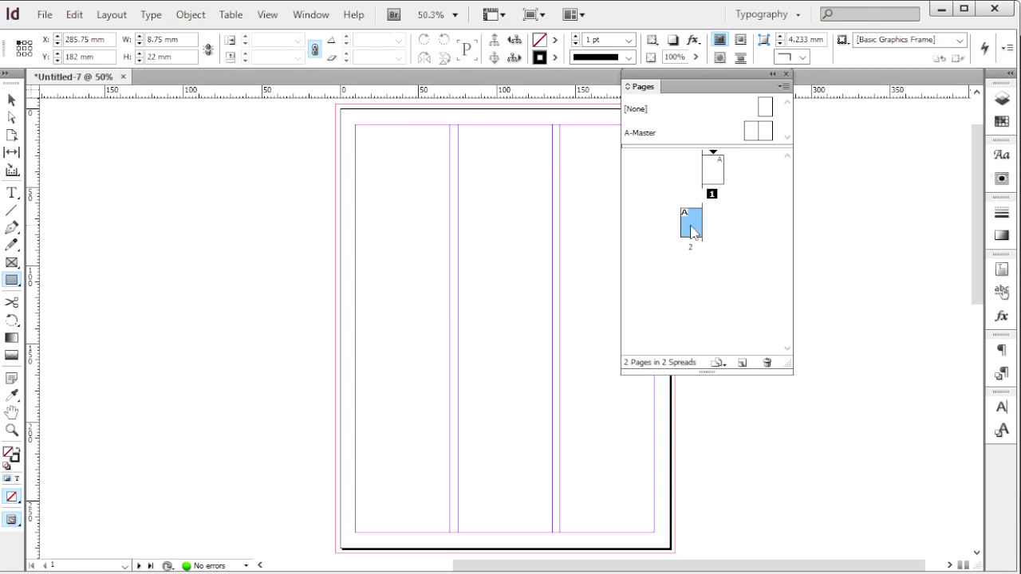
pyautogui.moveTo(690, 231); pyautogui.dragTo(700, 190)
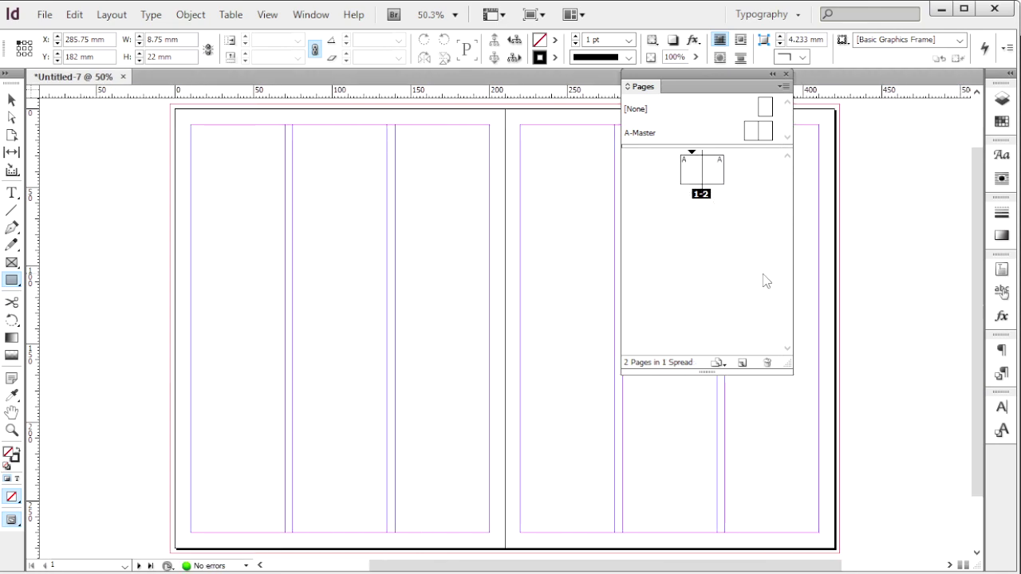
# Add a second master spread and apply it to both pages of the 1-2 spread
pyautogui.click(786, 87)
pyautogui.click(844, 170)
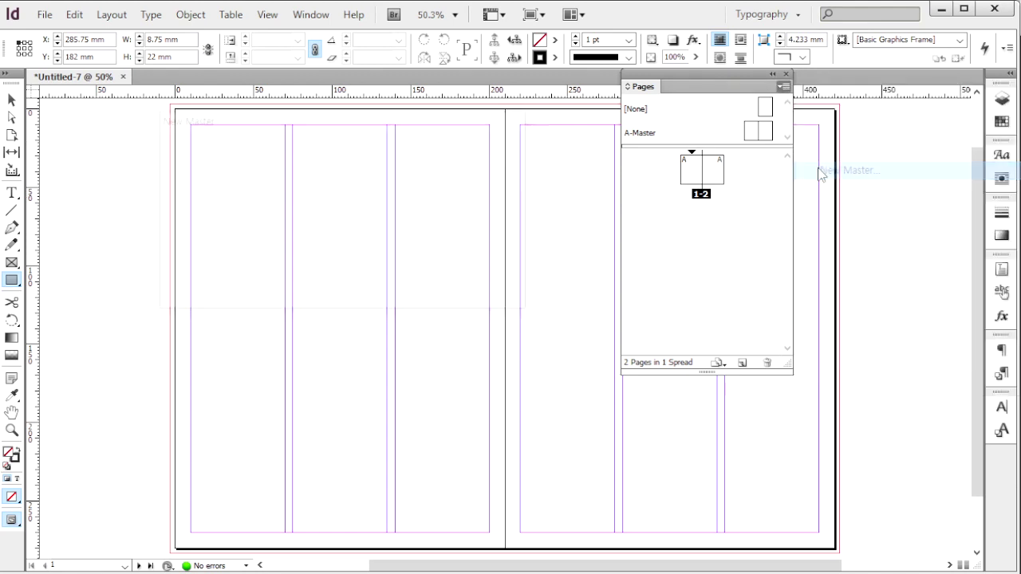
pyautogui.click(481, 147)
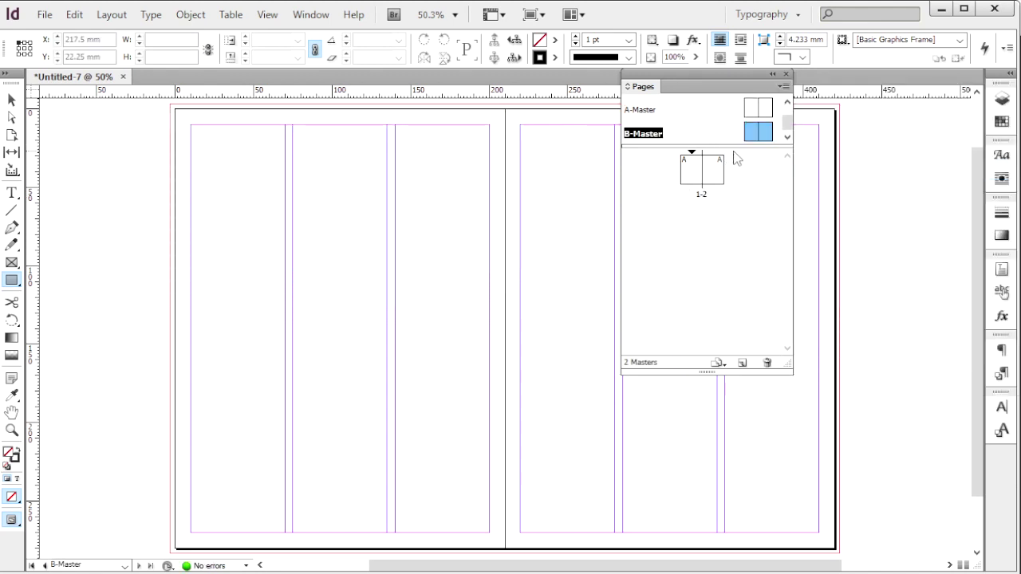
pyautogui.moveTo(739, 146); pyautogui.dragTo(739, 189)
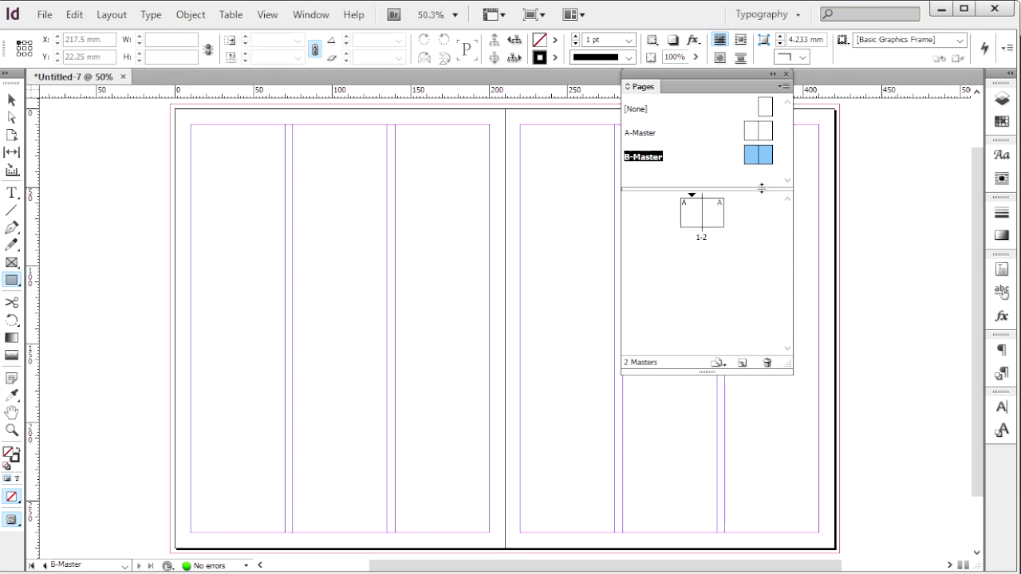
pyautogui.moveTo(752, 157); pyautogui.dragTo(691, 214)
pyautogui.moveTo(773, 165); pyautogui.dragTo(724, 214)
# Save the document as 수험번호-성명-3 in the GTQ folder and open the B-Master spread for editing
pyautogui.hotkey('ctrl', 's')
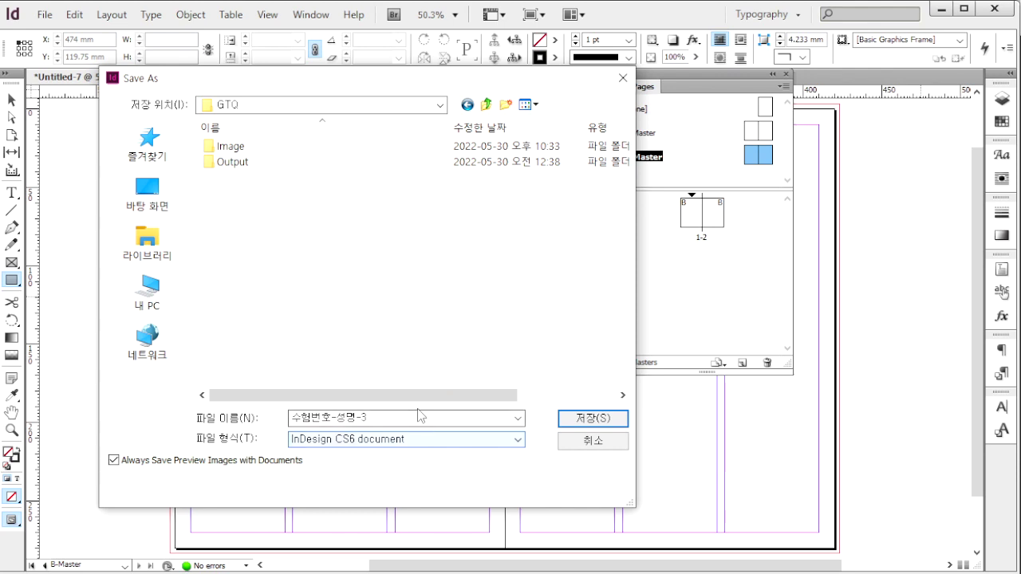
pyautogui.click(593, 419)
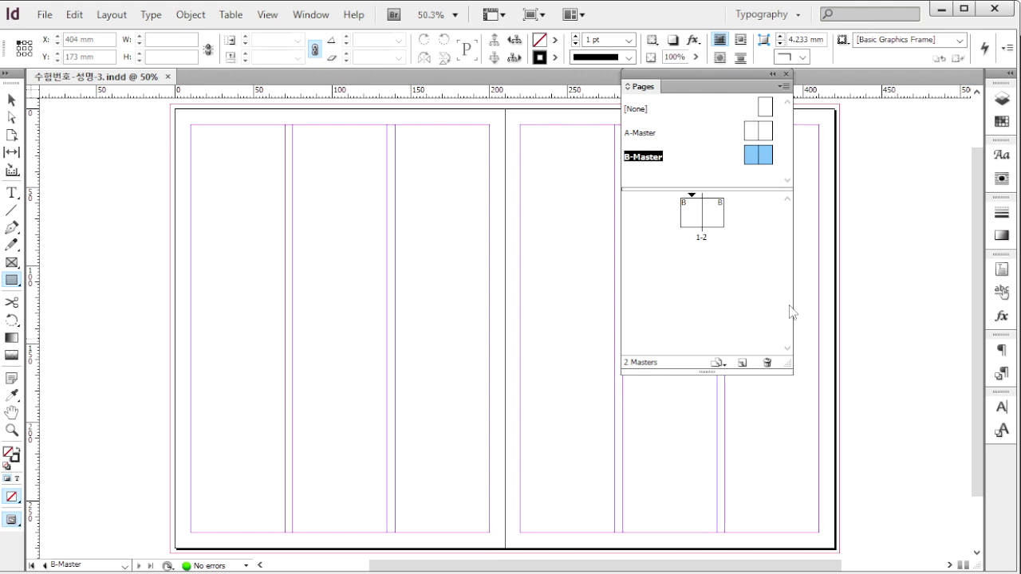
pyautogui.doubleClick(755, 159)
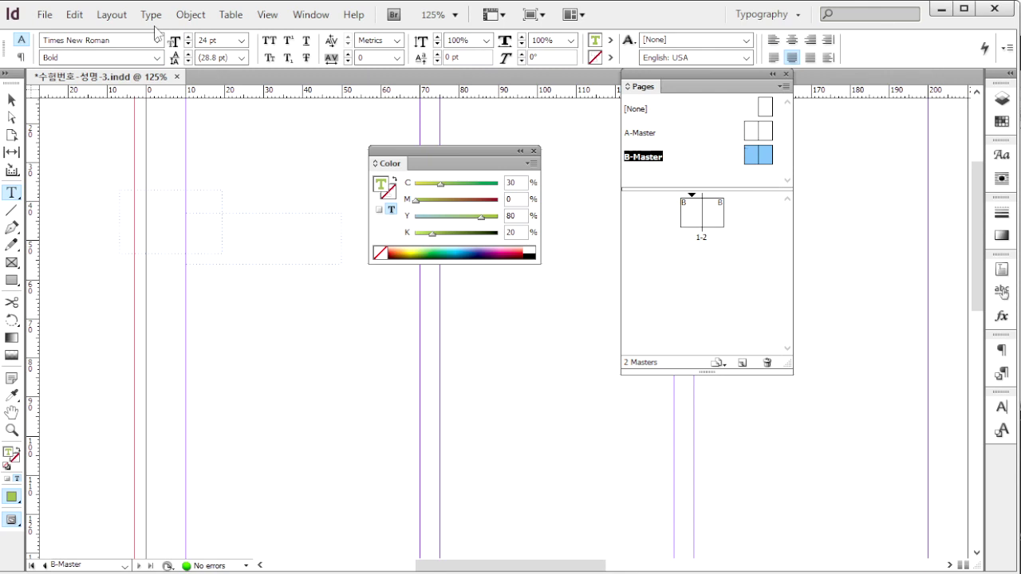
# Insert the current page number marker on B-Master in Times New Roman Bold, 24 pt, centred, coloured C30 M0 Y80 K20
pyautogui.click(120, 39)
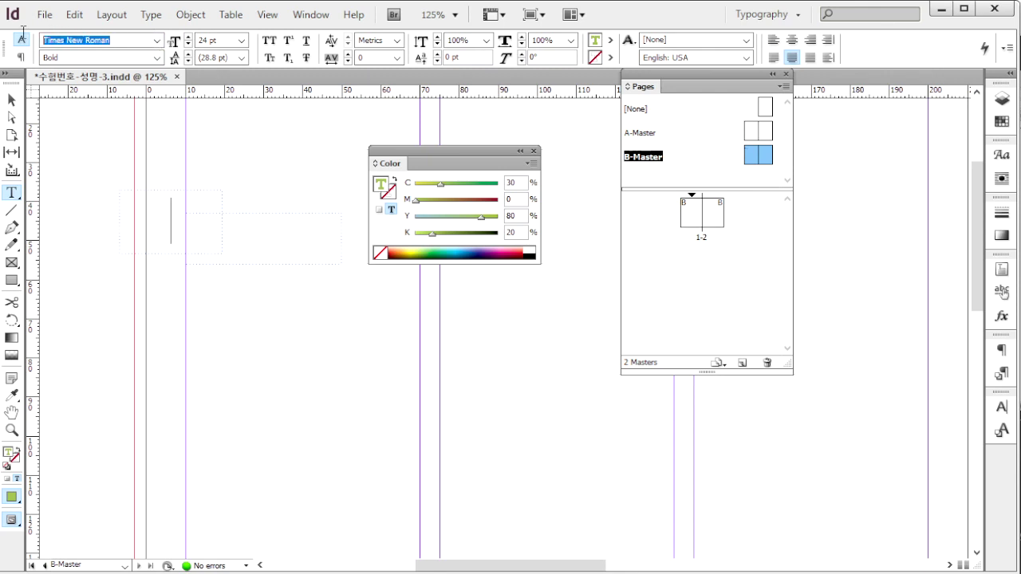
pyautogui.moveTo(75, 58); pyautogui.dragTo(44, 59)
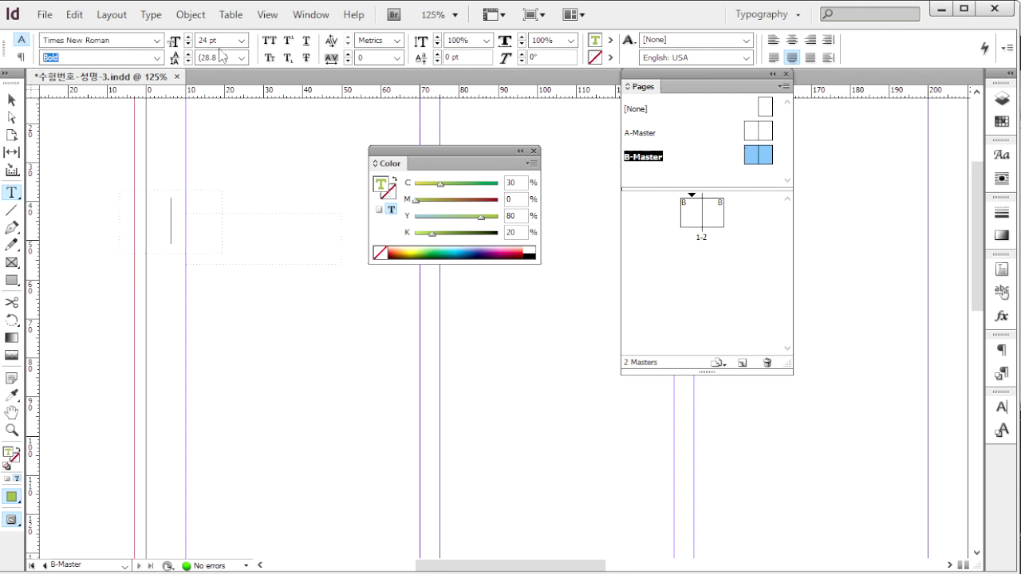
pyautogui.moveTo(222, 40); pyautogui.dragTo(168, 40)
pyautogui.moveTo(519, 216); pyautogui.dragTo(488, 231)
pyautogui.write('B')
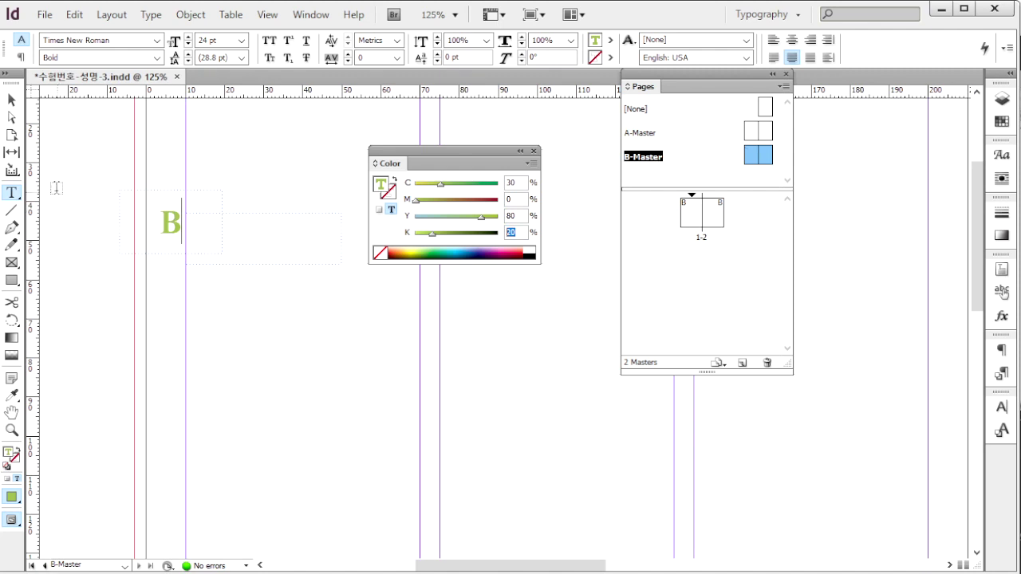
pyautogui.press('Escape')
pyautogui.click(106, 173)
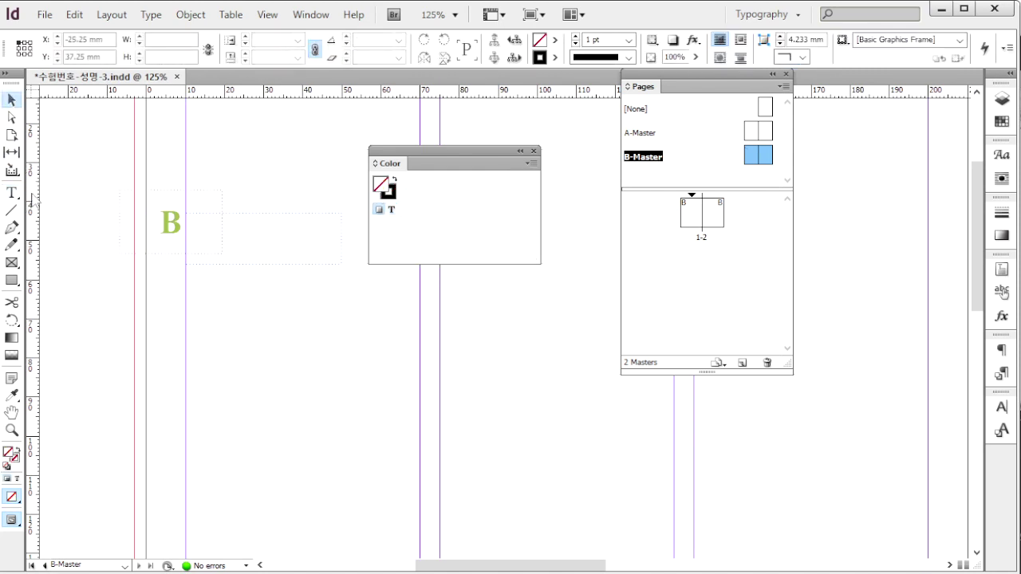
# Enter Healing in the frame beside the page number in Arial Regular, 20 pt, coloured C0 M100 Y0 K30
pyautogui.press('t')
pyautogui.click(259, 239)
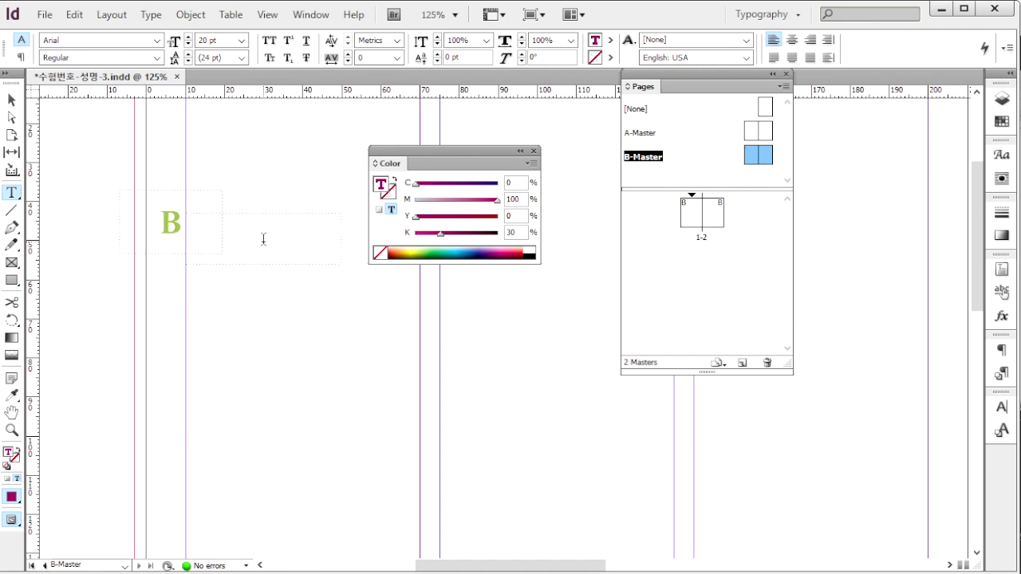
pyautogui.click(92, 57)
pyautogui.press('Tab')
pyautogui.click(515, 198)
pyautogui.click(514, 232)
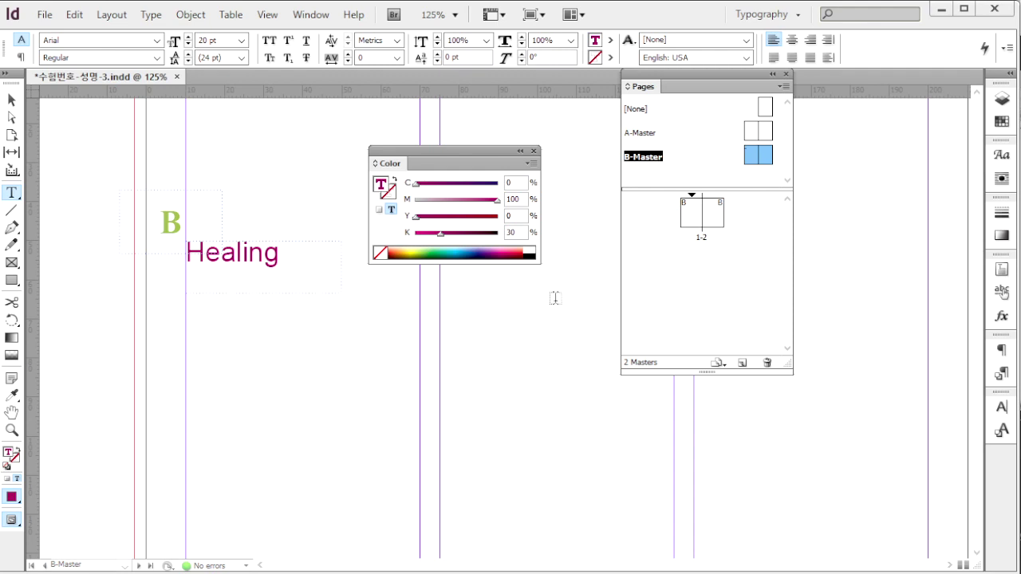
# Rotate the Healing text frame by -90°
pyautogui.click(11, 99)
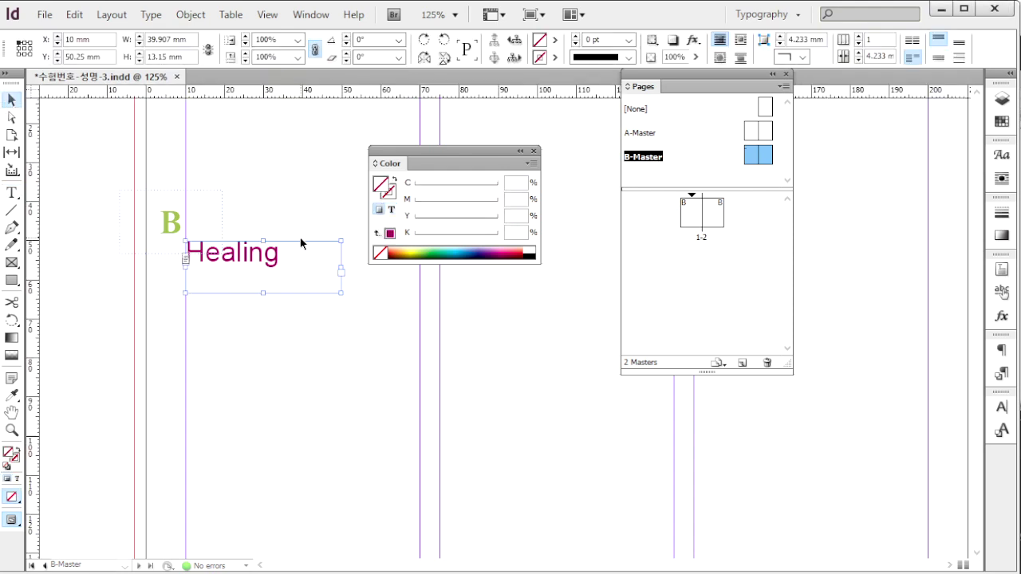
pyautogui.click(398, 39)
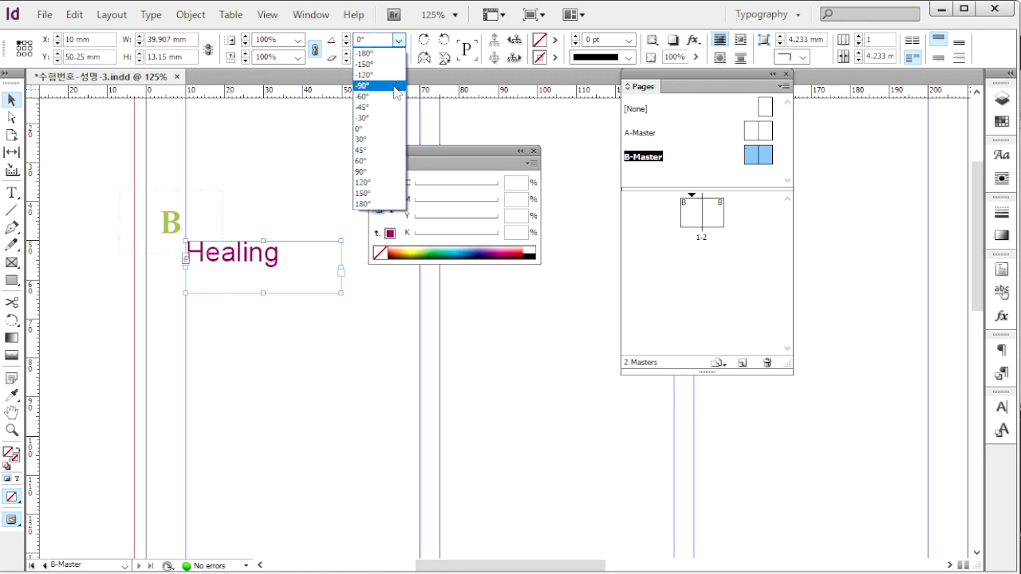
pyautogui.click(396, 85)
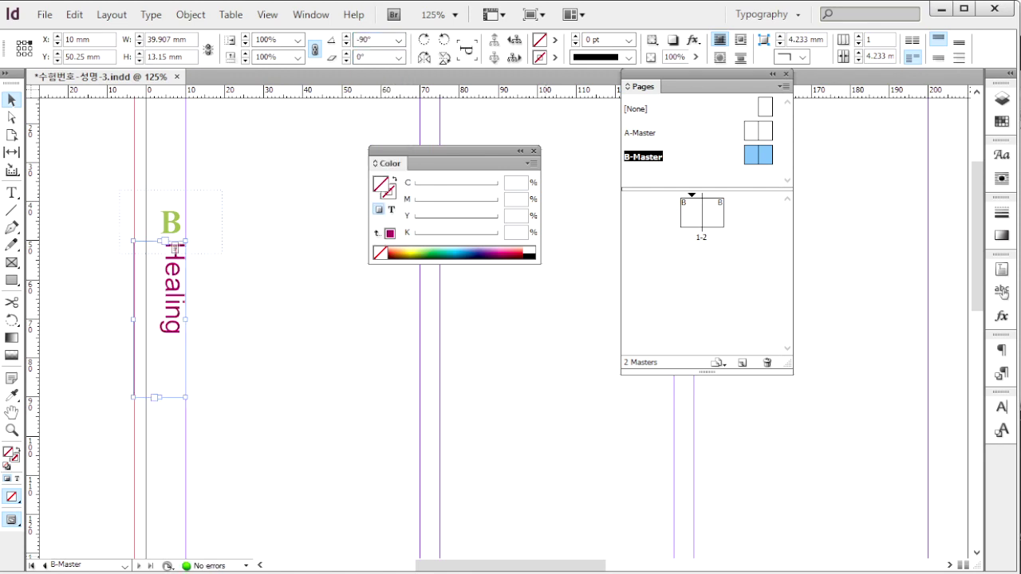
# Move the Healing frame down beneath the page number, to Y 53.25 mm
pyautogui.hotkey('alt', 'Tab')
pyautogui.hotkey('alt', 'Tab')
pyautogui.click(189, 276)
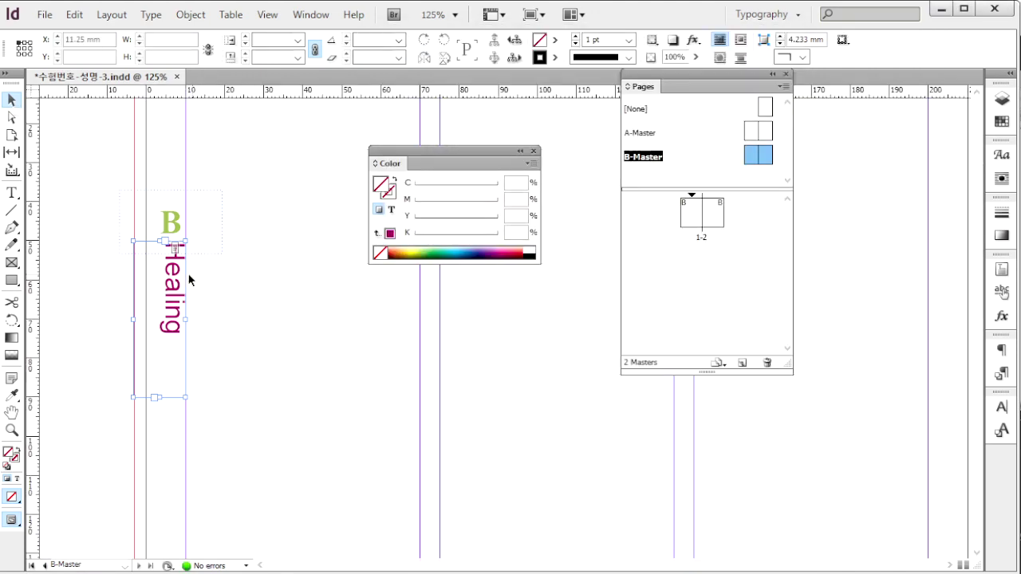
pyautogui.press('Down')
pyautogui.press('Down')
pyautogui.press('Down')
pyautogui.press('Down')
pyautogui.press('Down')
pyautogui.press('Down')
pyautogui.press('Down')
pyautogui.press('Down')
pyautogui.press('Down')
pyautogui.press('Down')
pyautogui.press('Down')
pyautogui.press('Down')
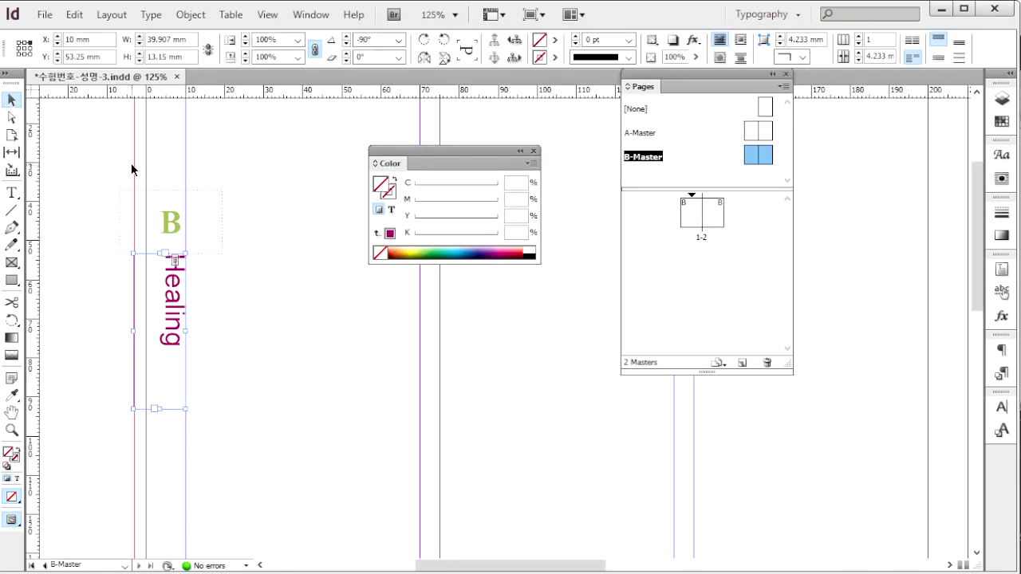
# Duplicate the page number and label frames to the outer edge of the facing master page and change the label to Romantic
pyautogui.moveTo(114, 168); pyautogui.dragTo(227, 432)
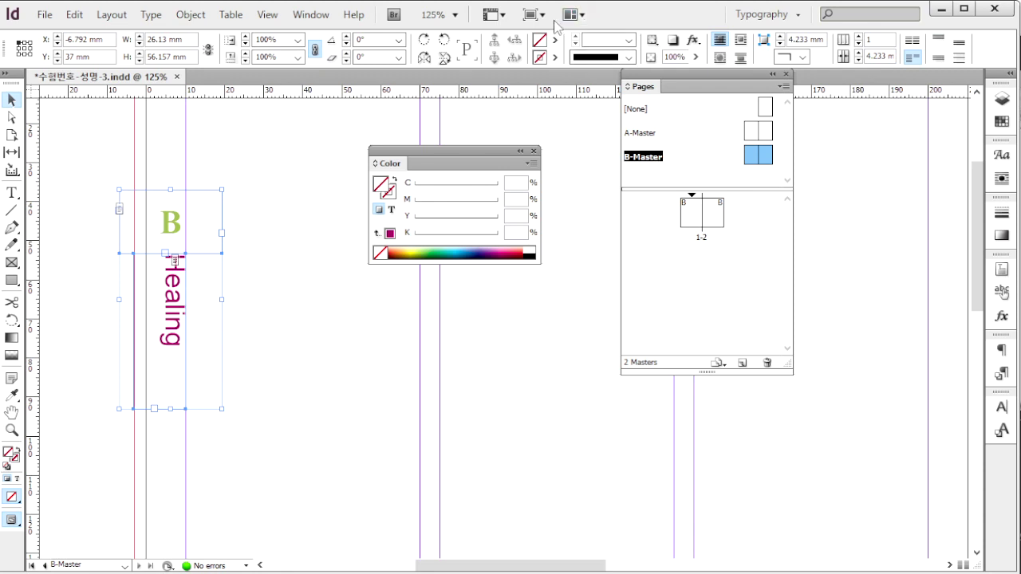
pyautogui.hotkey('ctrl', '-')
pyautogui.hotkey('ctrl', '-')
pyautogui.hotkey('ctrl', '-')
pyautogui.moveTo(112, 256)
pyautogui.mouseDown()
pyautogui.moveTo(423, 273)
pyautogui.moveTo(761, 270)
pyautogui.mouseUp()
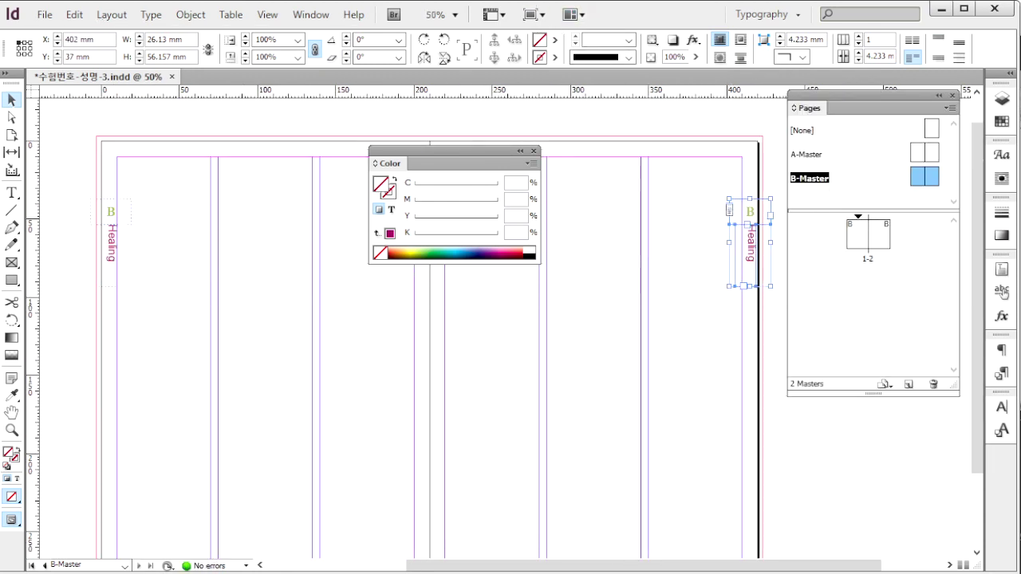
pyautogui.click(127, 534)
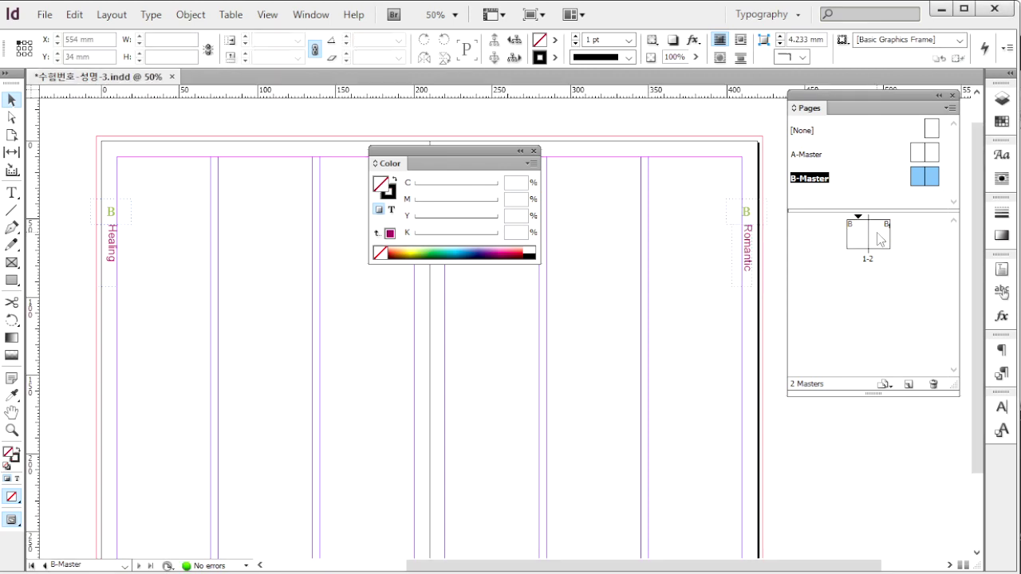
# Place 1급-14.jpg along the bottom margin of the 1-2 spread, 400 mm wide, and apply a linear gradient feather at 0°
pyautogui.moveTo(880, 239); pyautogui.dragTo(880, 239)
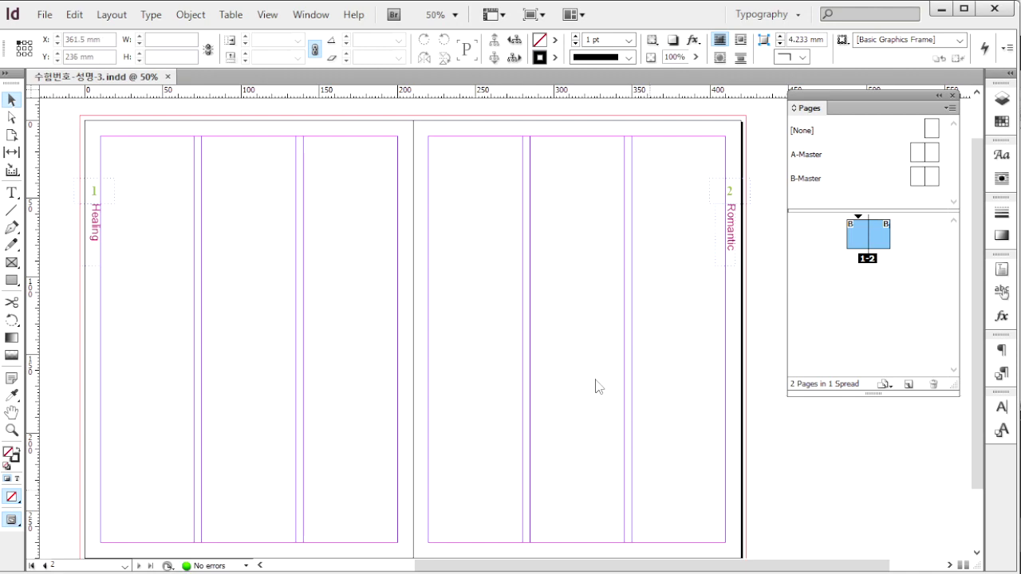
pyautogui.hotkey('ctrl', 'd')
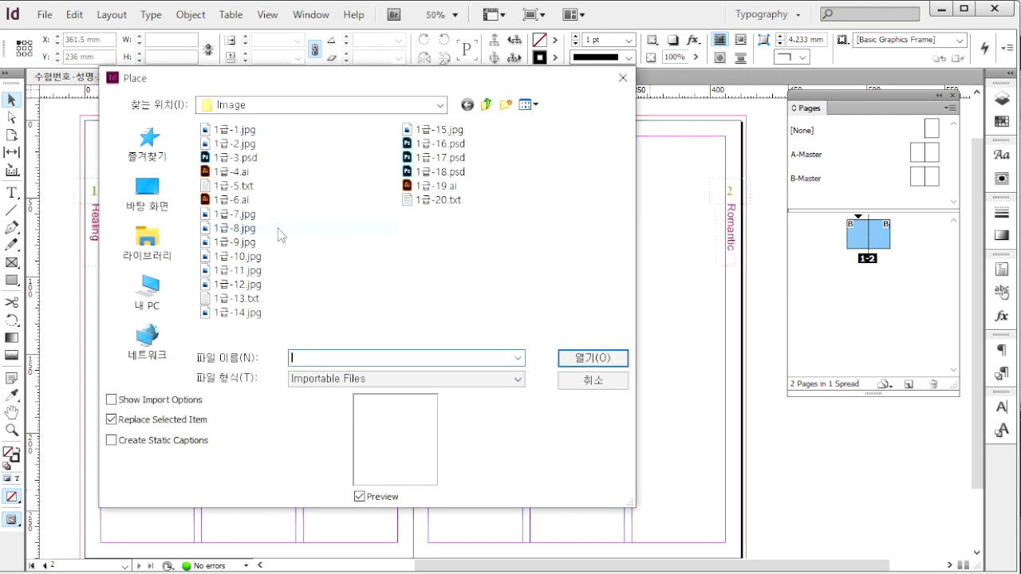
pyautogui.click(252, 313)
pyautogui.click(627, 361)
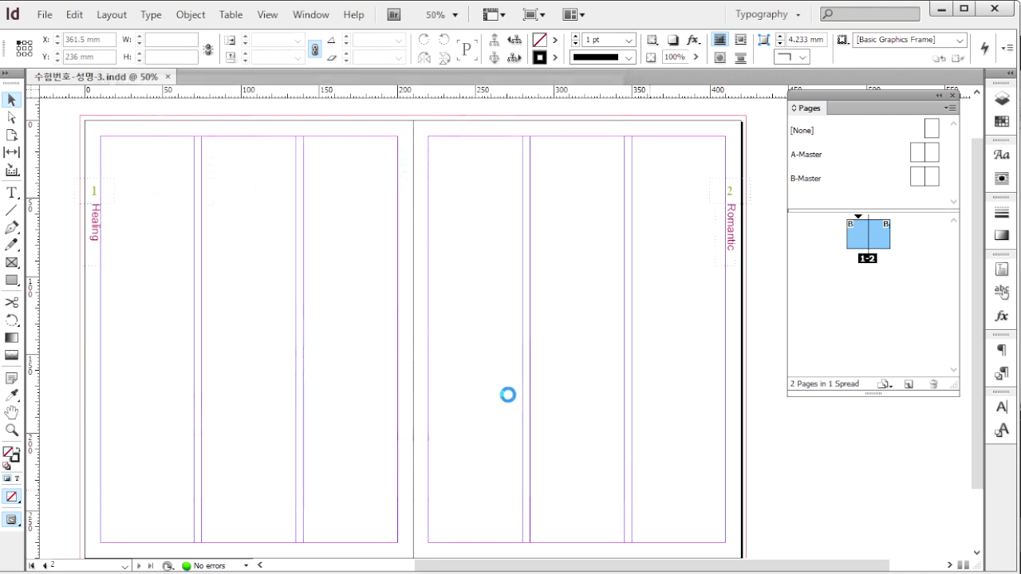
pyautogui.click(94, 482)
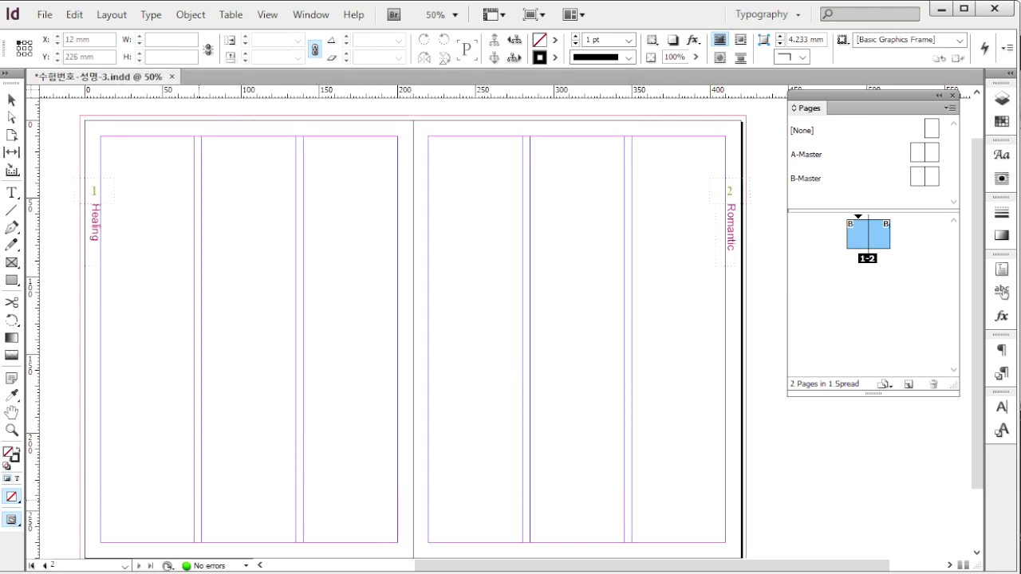
pyautogui.hotkey('alt', 'Tab')
pyautogui.click(777, 311)
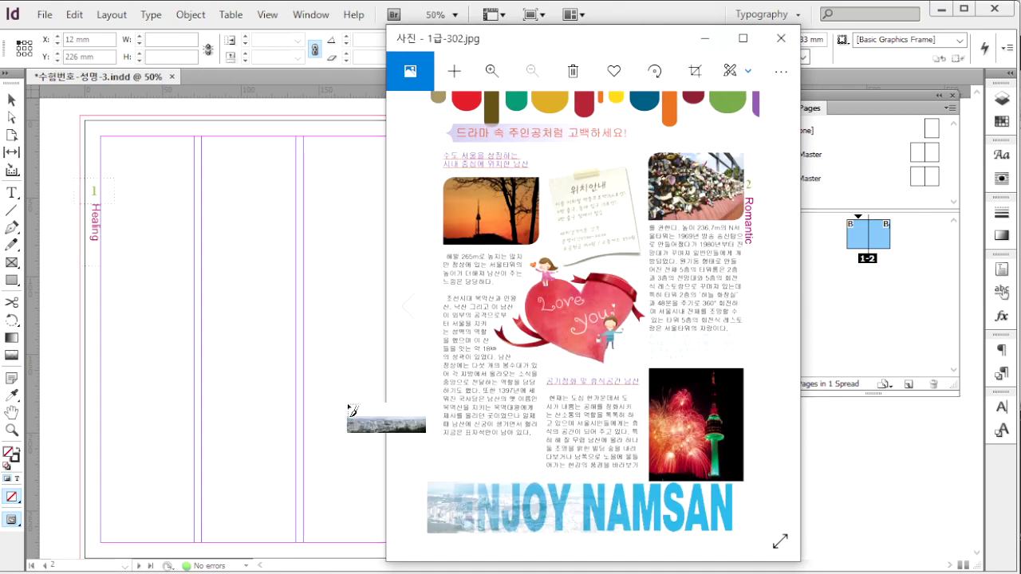
pyautogui.moveTo(81, 476); pyautogui.dragTo(740, 520)
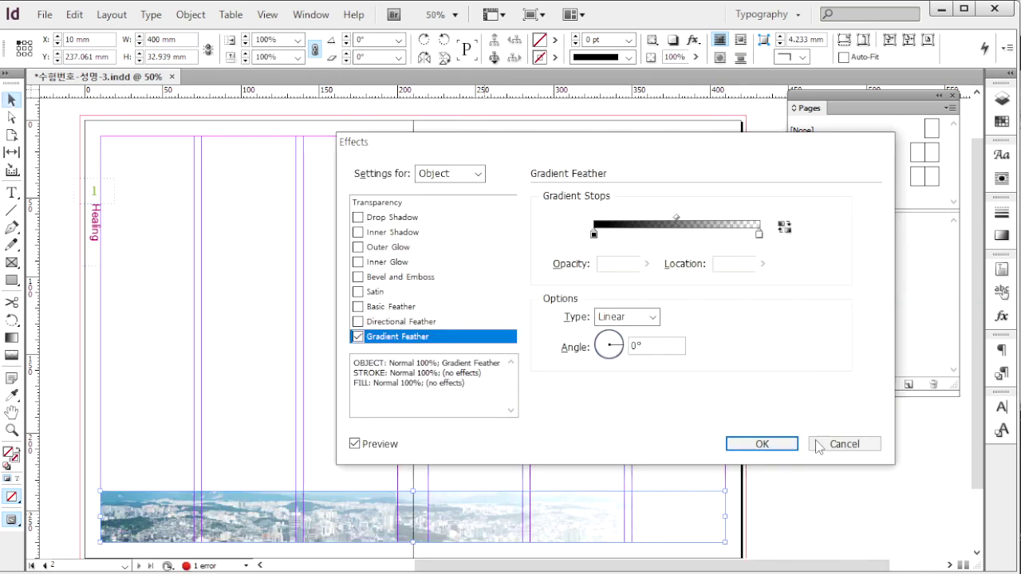
pyautogui.click(844, 444)
pyautogui.click(270, 310)
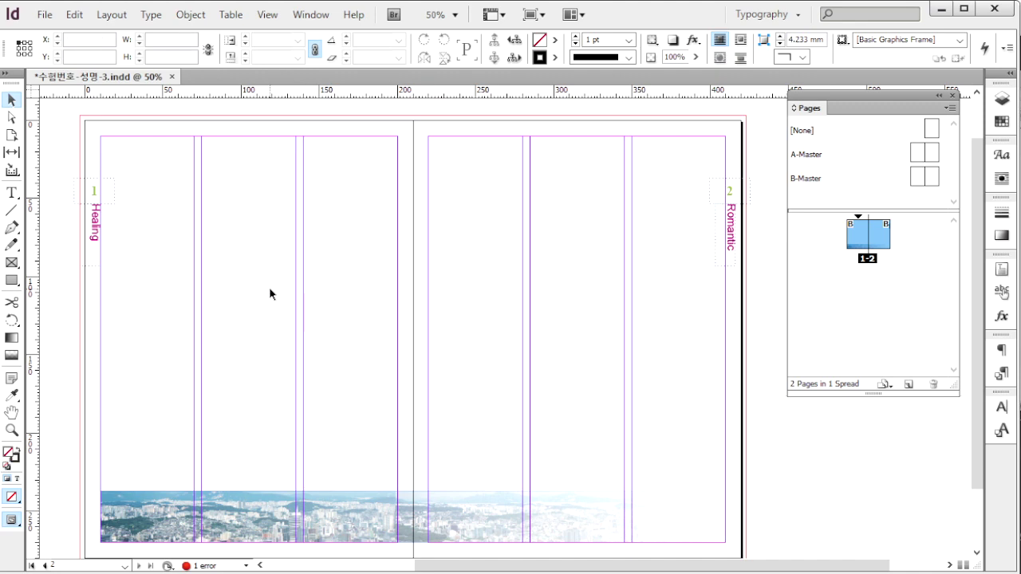
# Place 1급-15.jpg on page 1 and crop its frame to the tower and cable car photos, about 82.5 × 73 mm
pyautogui.hotkey('ctrl', 'd')
pyautogui.click(437, 130)
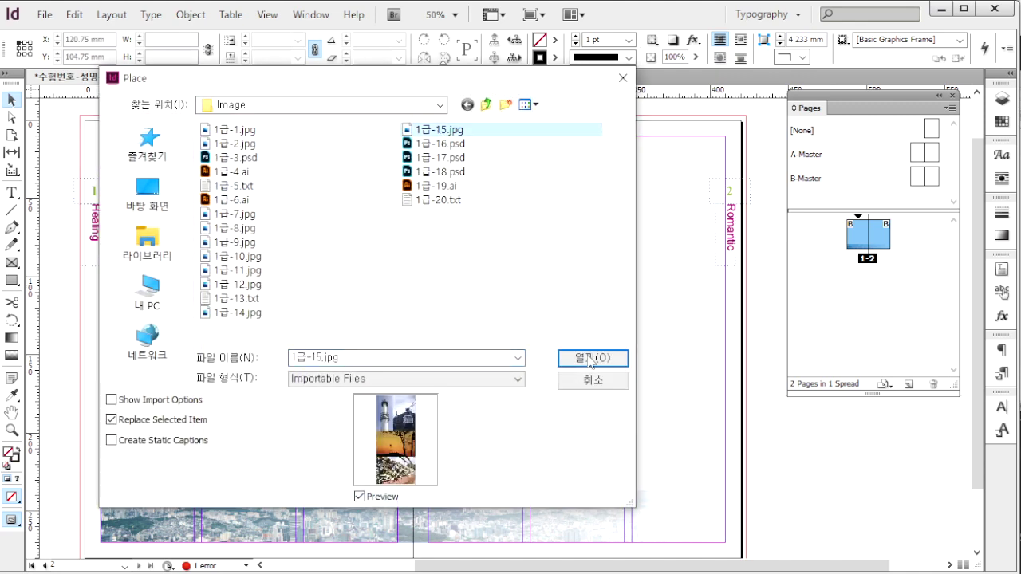
pyautogui.click(592, 358)
pyautogui.moveTo(228, 169); pyautogui.dragTo(542, 537)
pyautogui.scroll(-1, 479, 231)
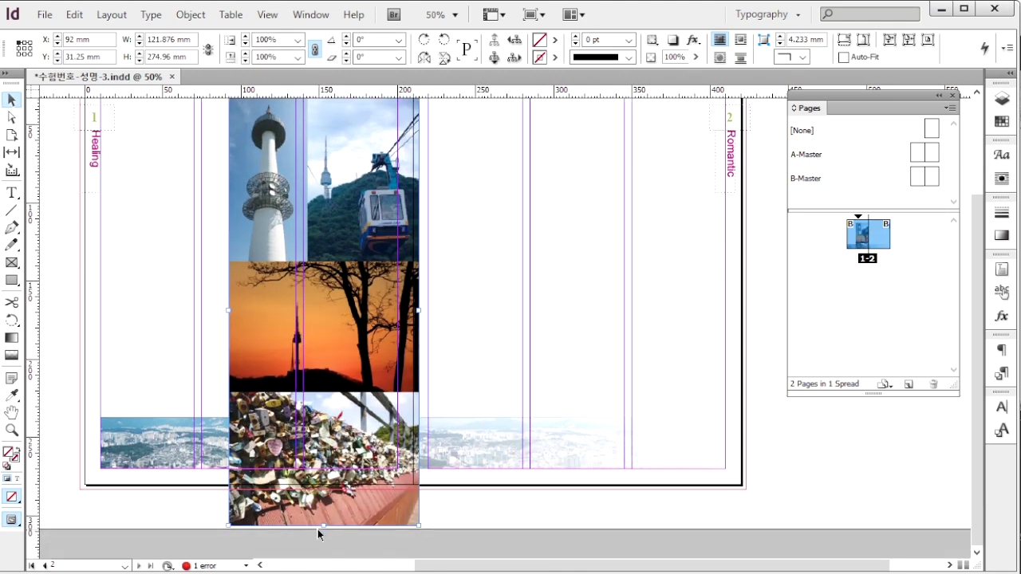
pyautogui.moveTo(322, 526); pyautogui.dragTo(294, 311)
pyautogui.scroll(3, 449, 211)
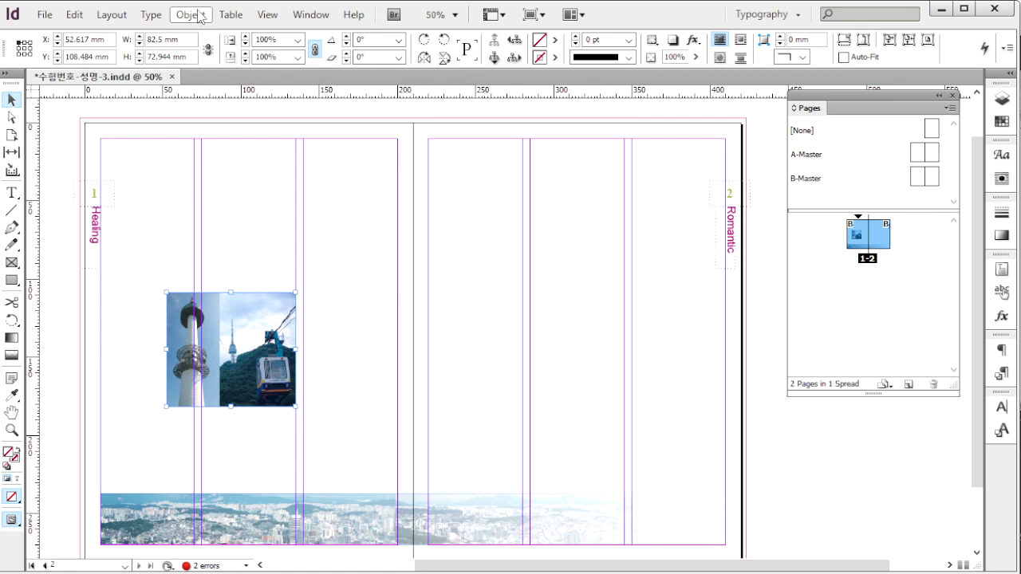
# Give the tower and cable car frame 10 mm rounded corners at its upper-left and lower-right, keeping the other corners at 0 mm
pyautogui.click(200, 16)
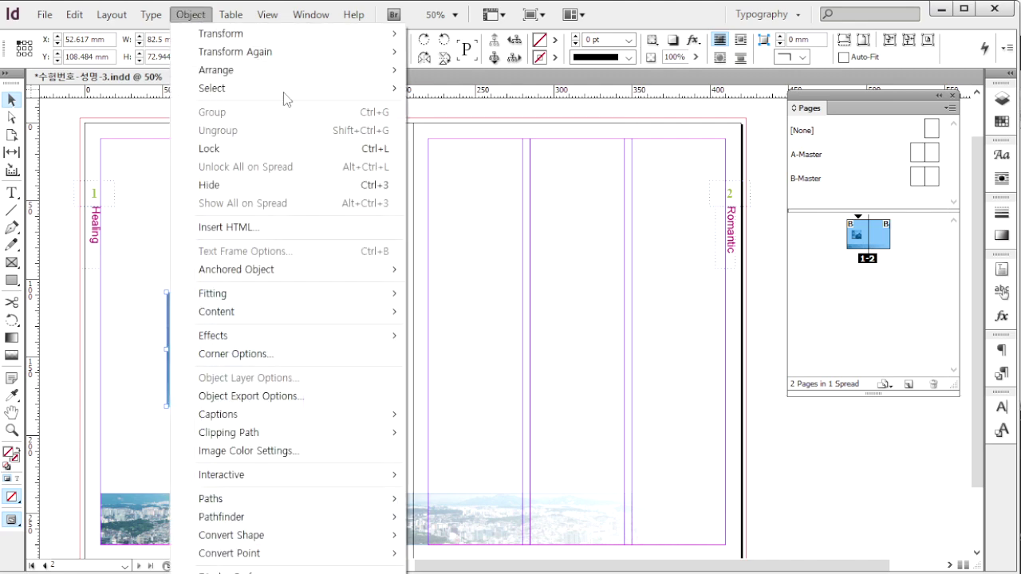
pyautogui.click(319, 354)
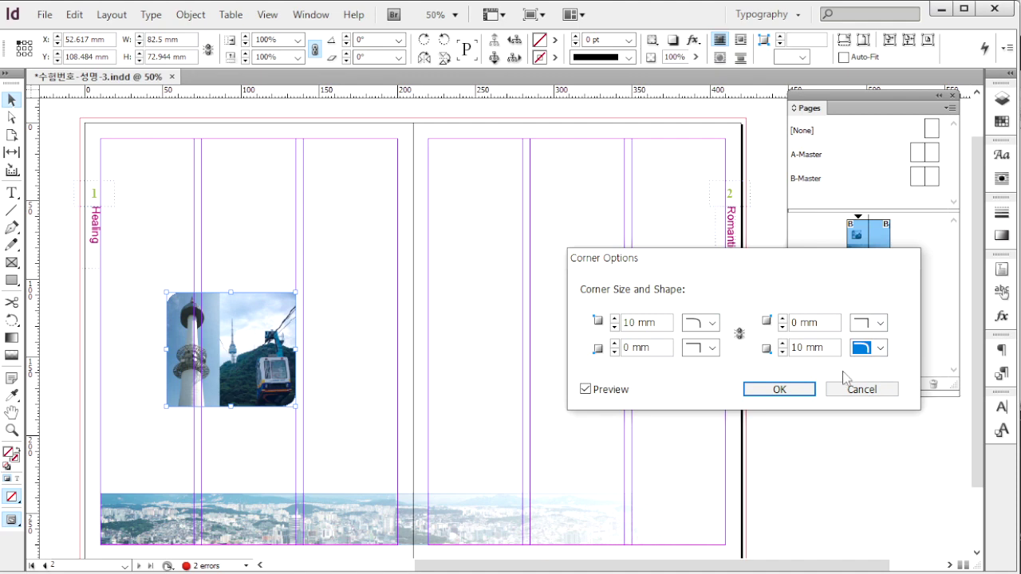
pyautogui.click(793, 389)
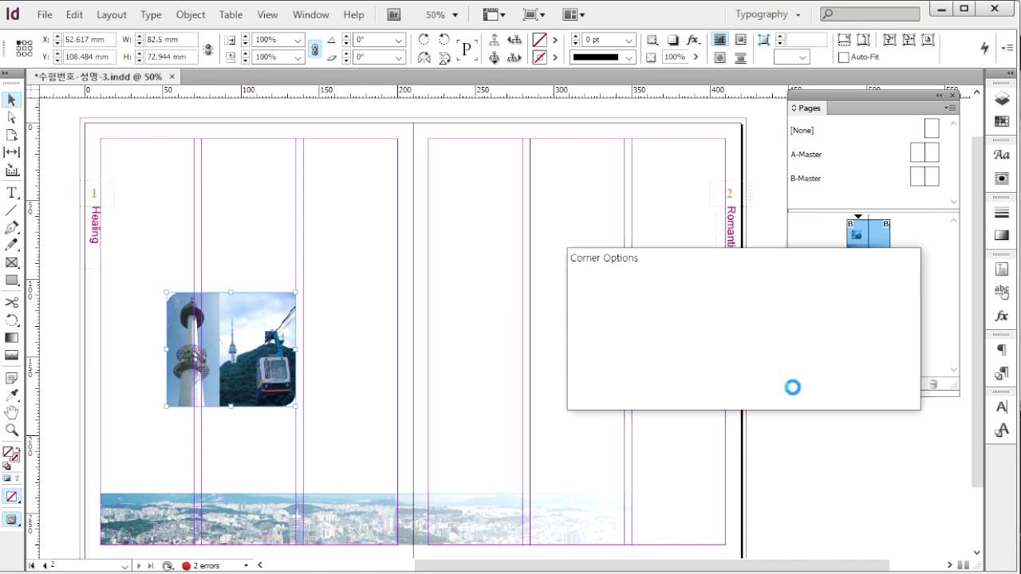
pyautogui.click(366, 347)
# Duplicate the rounded photo frame twice onto page 2, 60 mm wide, cropping one copy to the sunset tower and the other to the love locks
pyautogui.hotkey('alt', 'Tab')
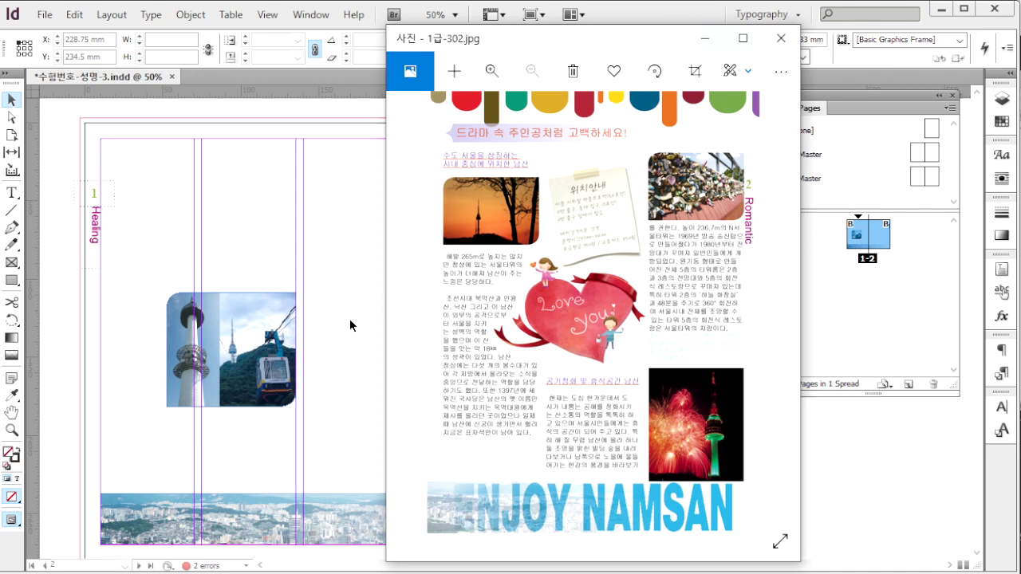
pyautogui.click(373, 336)
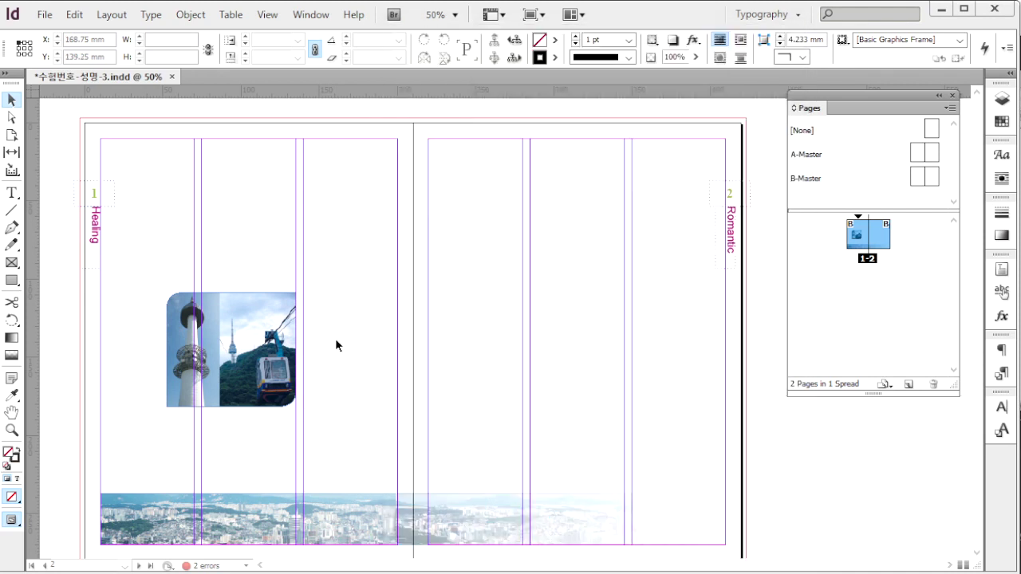
pyautogui.click(250, 321)
pyautogui.moveTo(249, 320); pyautogui.dragTo(527, 205)
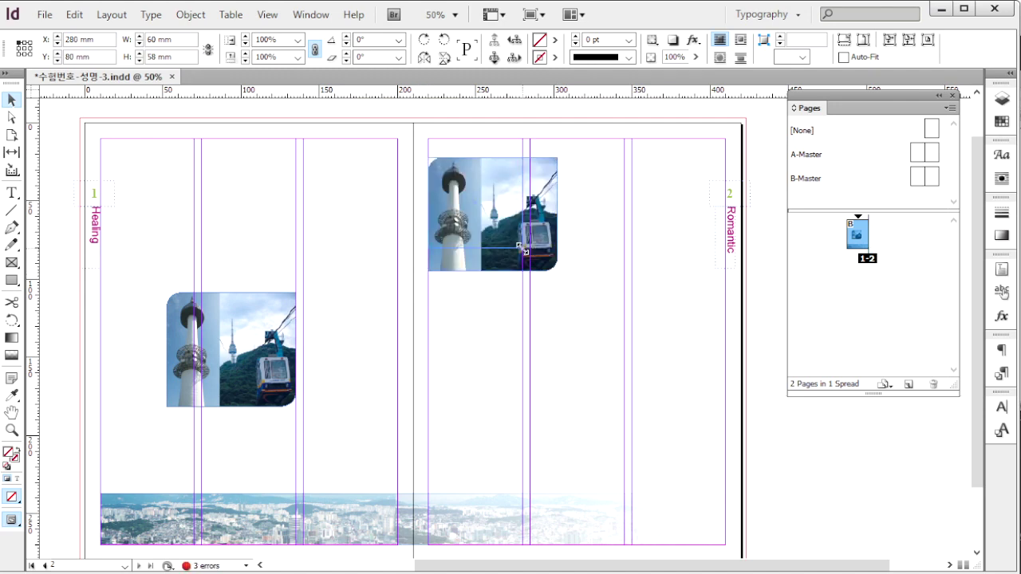
pyautogui.moveTo(557, 271); pyautogui.dragTo(523, 248)
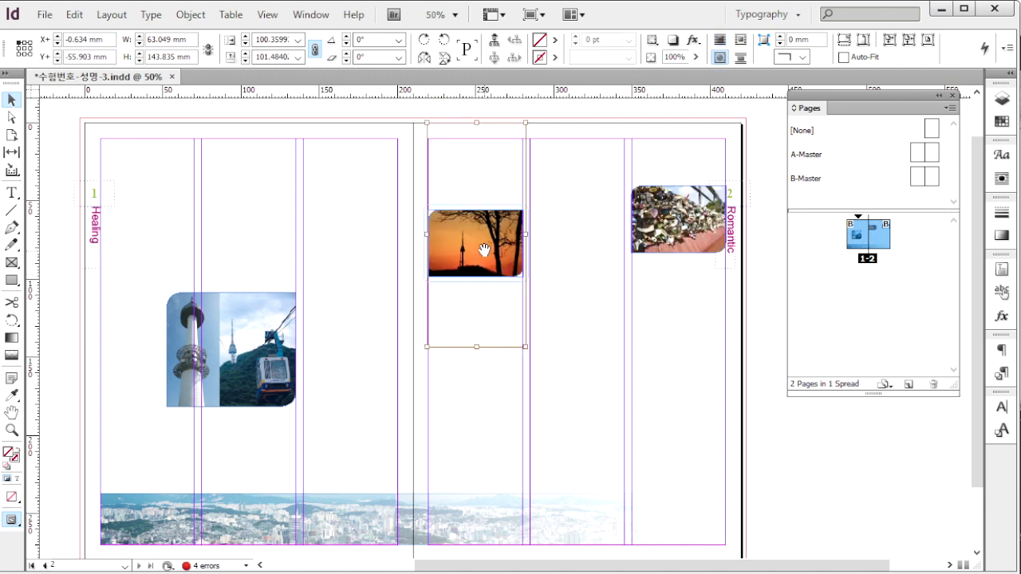
pyautogui.click(684, 227)
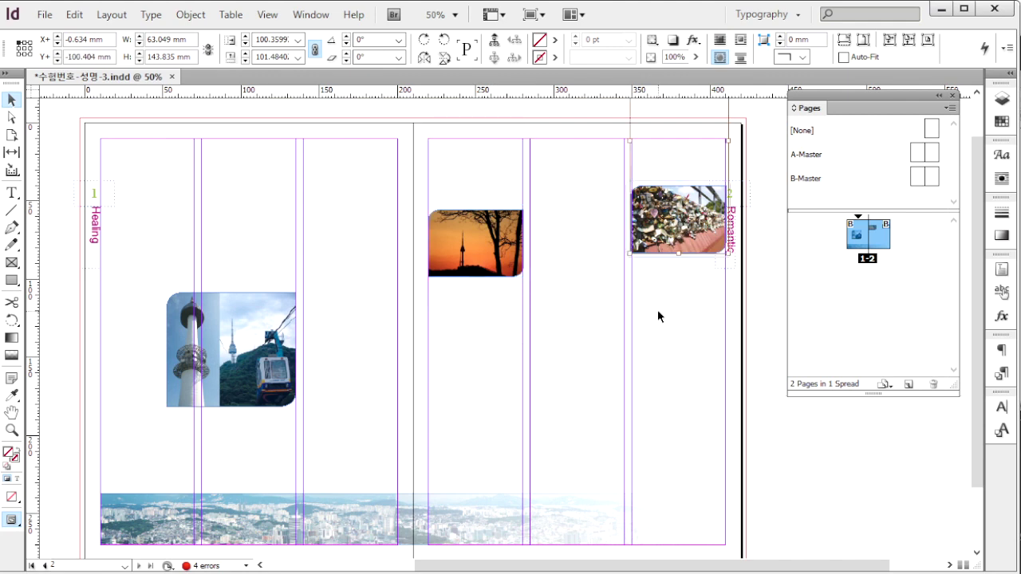
# Place 1급-18.psd on page 2 below the sunset photo, about 110 mm wide and 77 mm high
pyautogui.click(665, 314)
pyautogui.hotkey('ctrl', 'd')
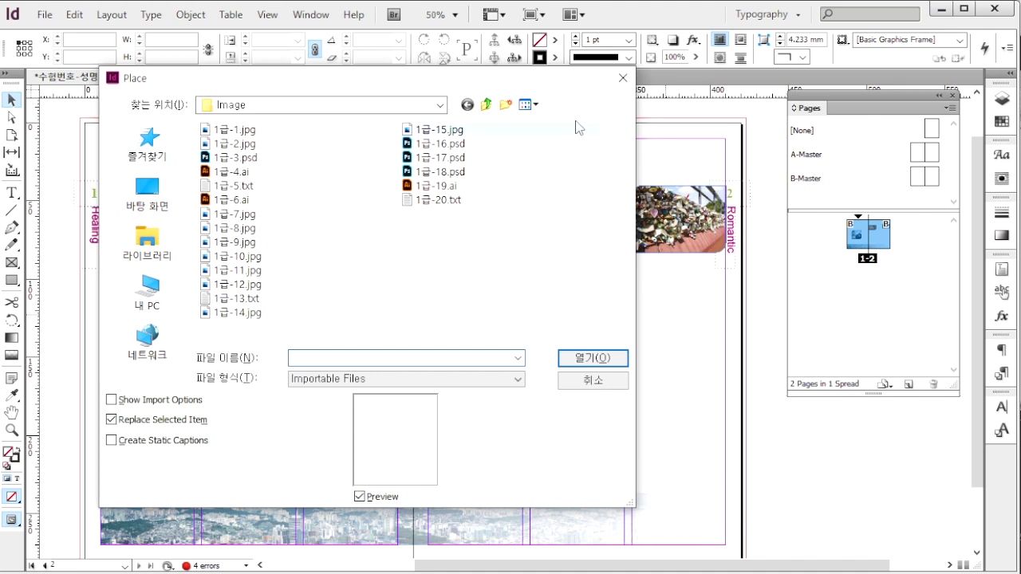
pyautogui.click(451, 170)
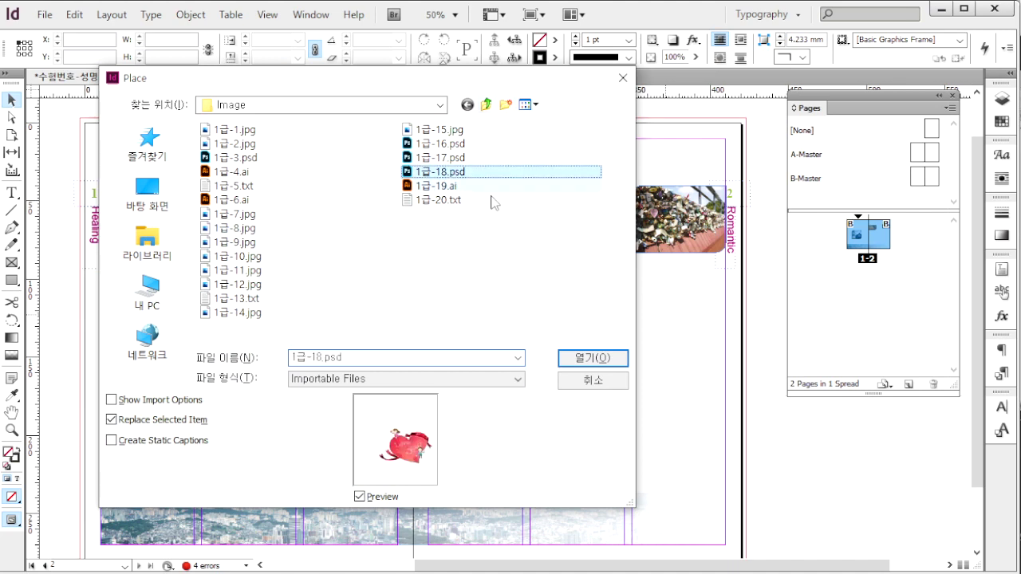
pyautogui.click(596, 358)
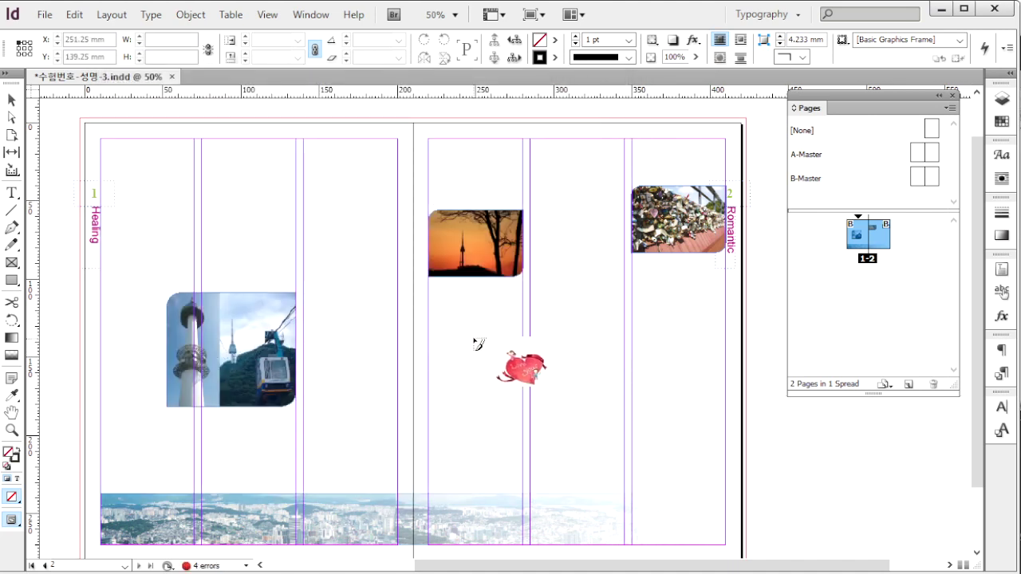
pyautogui.moveTo(471, 298); pyautogui.dragTo(631, 414)
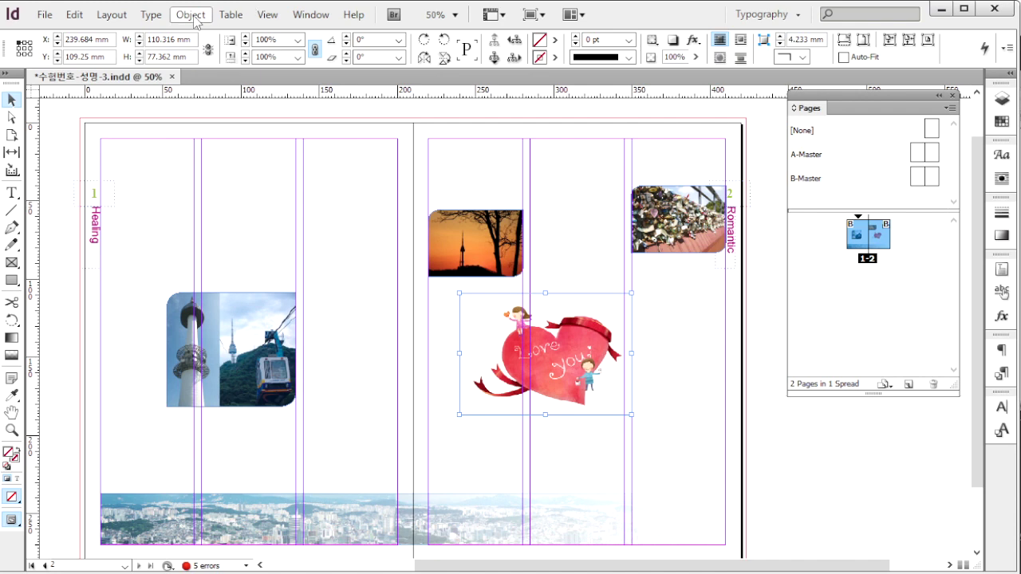
# Apply a Photoshop Path clipping path to the heart illustration
pyautogui.click(195, 17)
pyautogui.moveTo(330, 437)
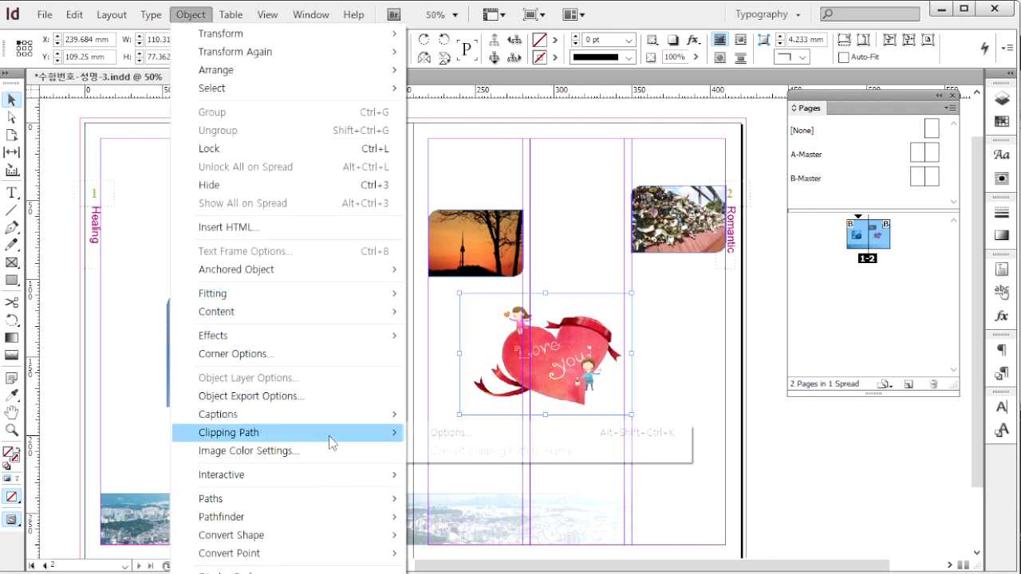
pyautogui.click(451, 432)
pyautogui.click(507, 163)
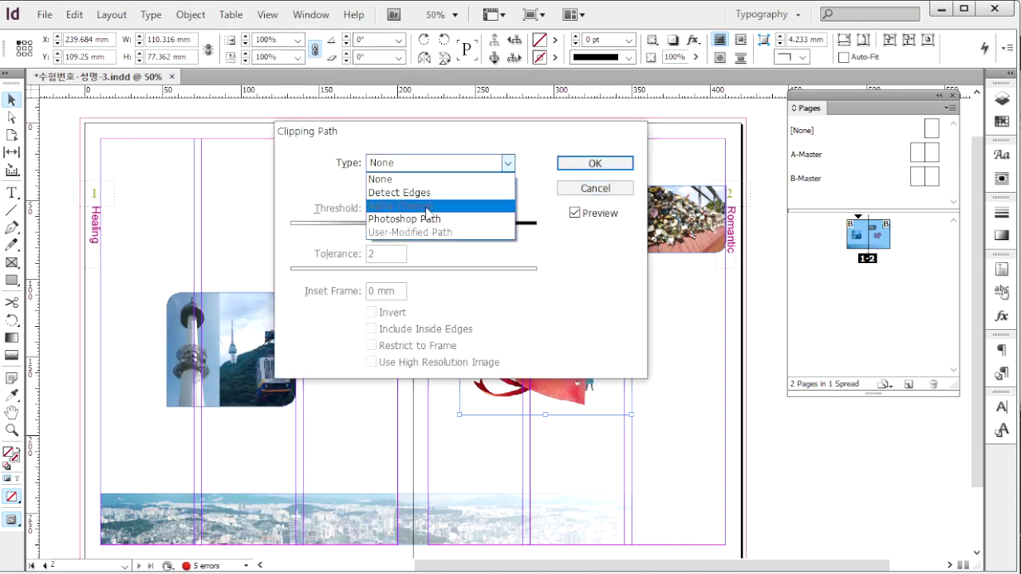
pyautogui.click(514, 210)
pyautogui.click(595, 163)
# Wrap text around the heart's object shape with a 3 mm offset
pyautogui.click(1001, 178)
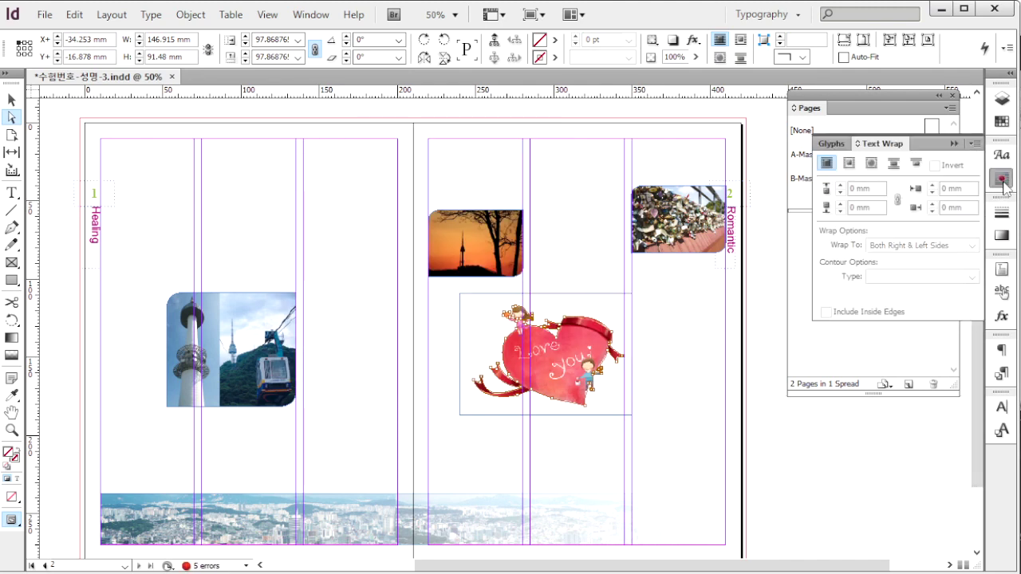
pyautogui.click(872, 163)
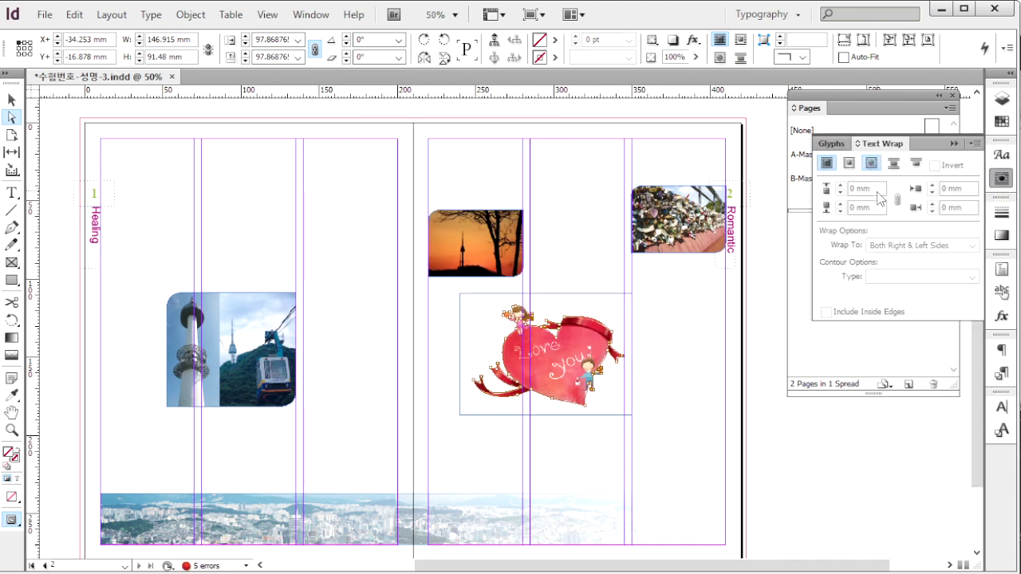
pyautogui.write('3')
pyautogui.press('Return')
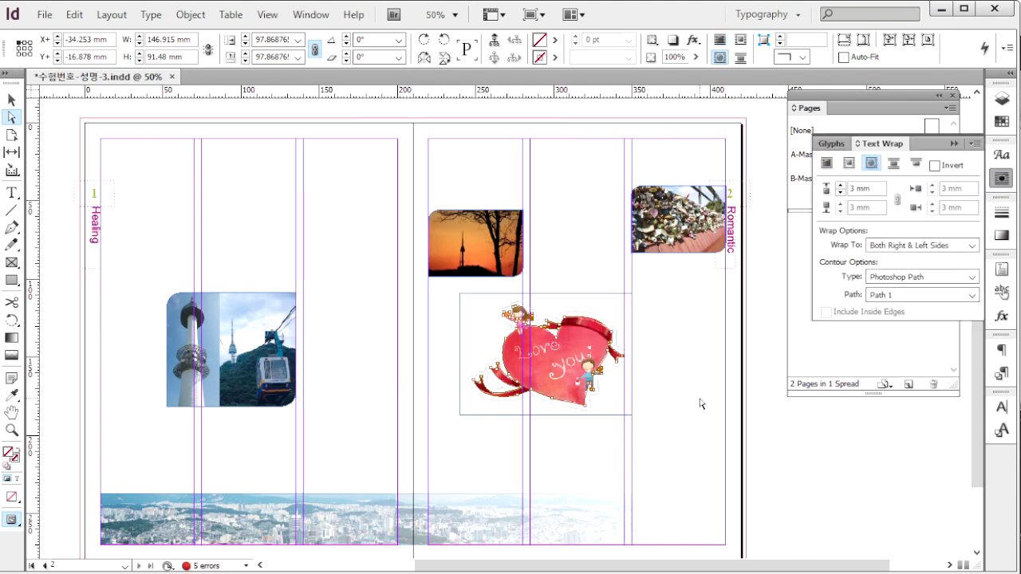
pyautogui.click(700, 403)
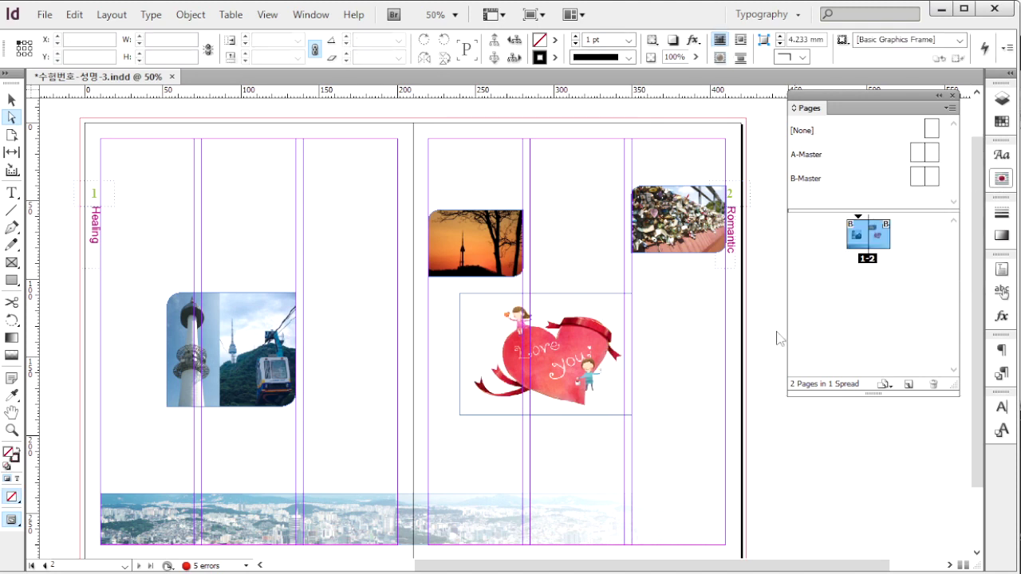
# Place 1급-17.psd in the lower outer corner of page 2 and crop its frame to the fireworks photo
pyautogui.hotkey('ctrl', 'd')
pyautogui.click(446, 158)
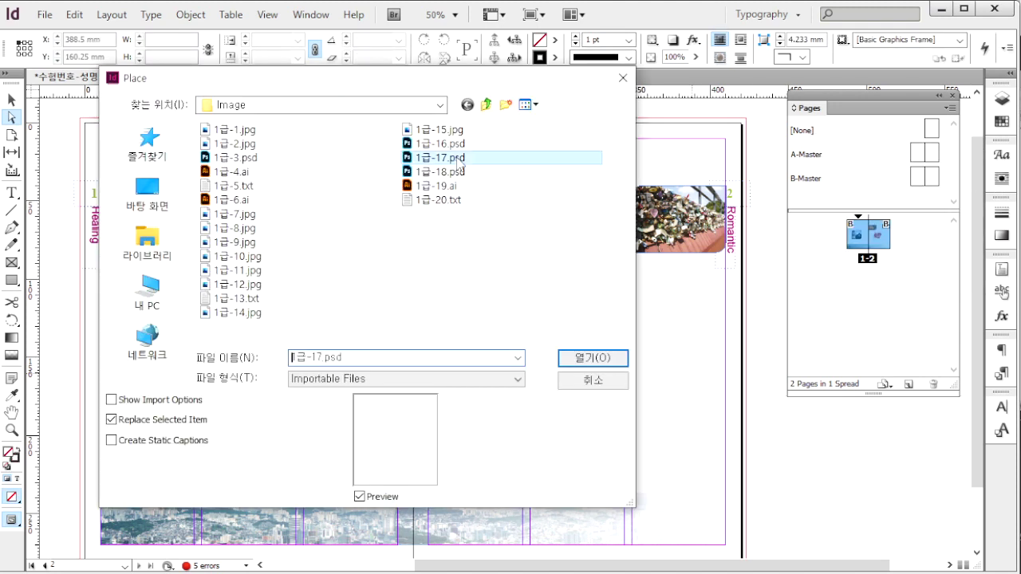
pyautogui.click(593, 358)
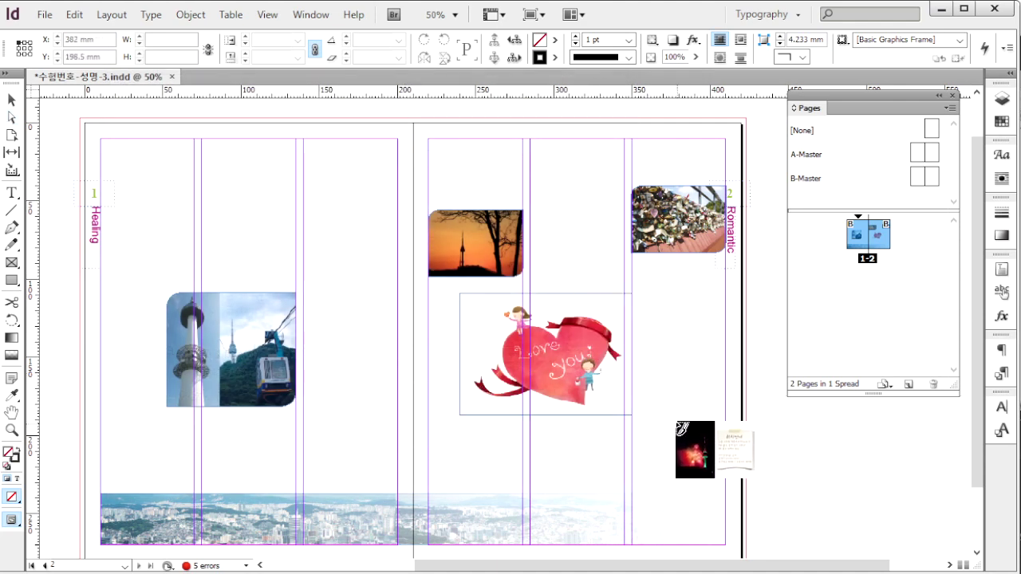
pyautogui.moveTo(635, 418); pyautogui.dragTo(809, 546)
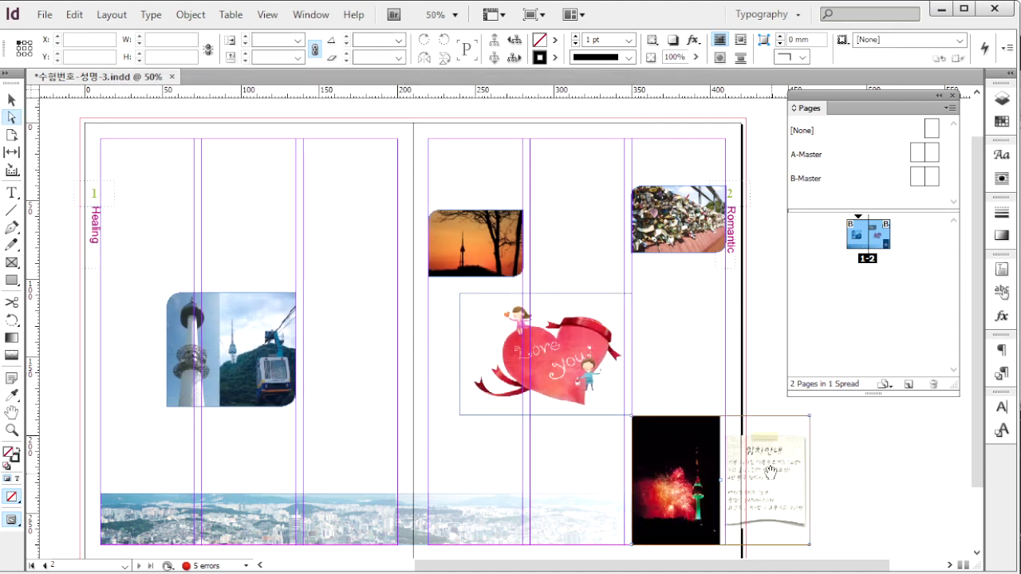
pyautogui.press('v')
pyautogui.moveTo(810, 480); pyautogui.dragTo(720, 476)
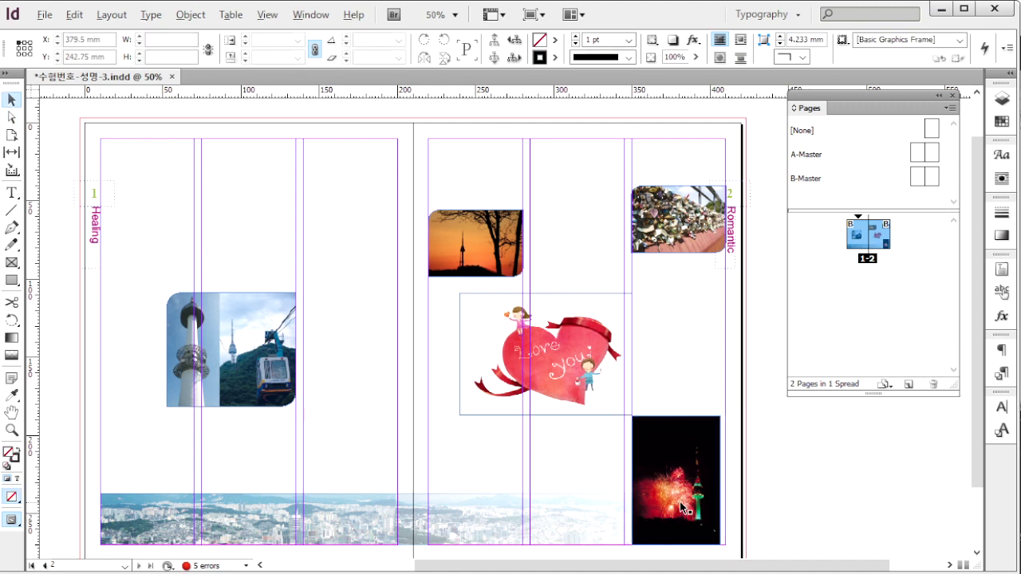
# Duplicate the fireworks frame between the sunset and love locks photos and shift its content to the paper note
pyautogui.moveTo(689, 510); pyautogui.dragTo(590, 267)
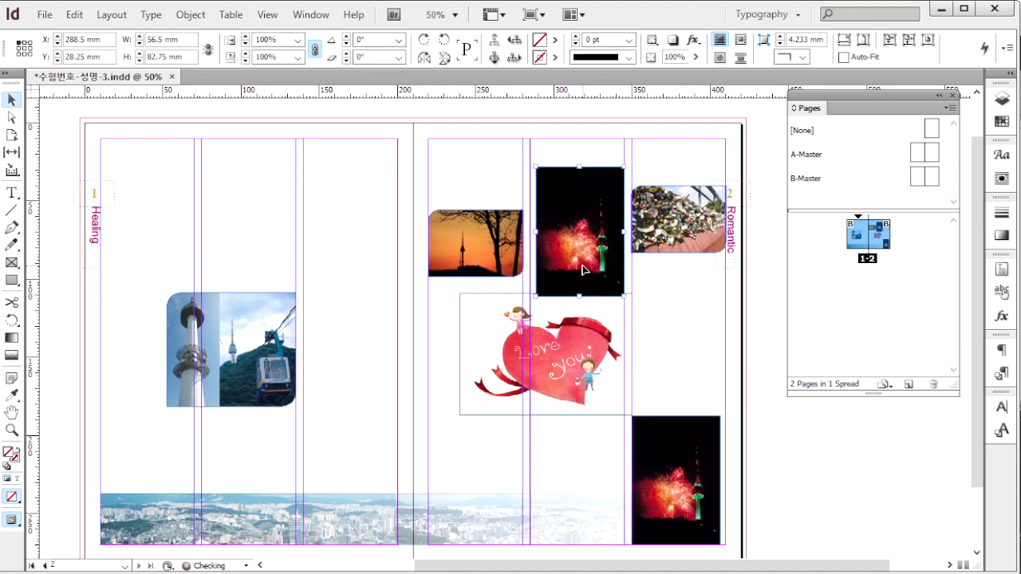
pyautogui.doubleClick(589, 268)
pyautogui.hotkey('ctrl', 'd')
pyautogui.click(576, 255)
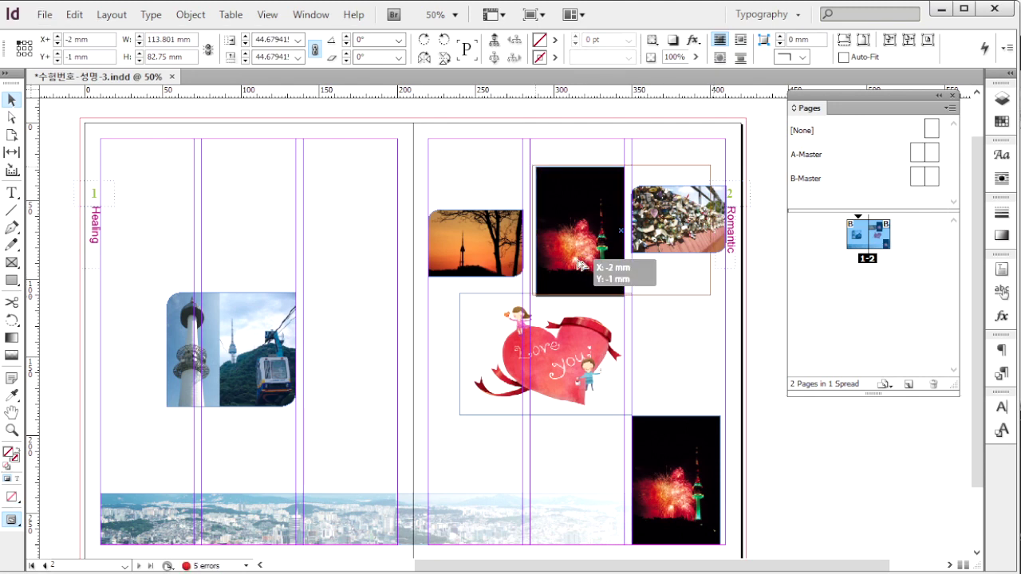
# Rotate the paper note and heart illustration together slightly counterclockwise
pyautogui.keyDown('shift'); pyautogui.click(582, 372); pyautogui.keyUp('shift')
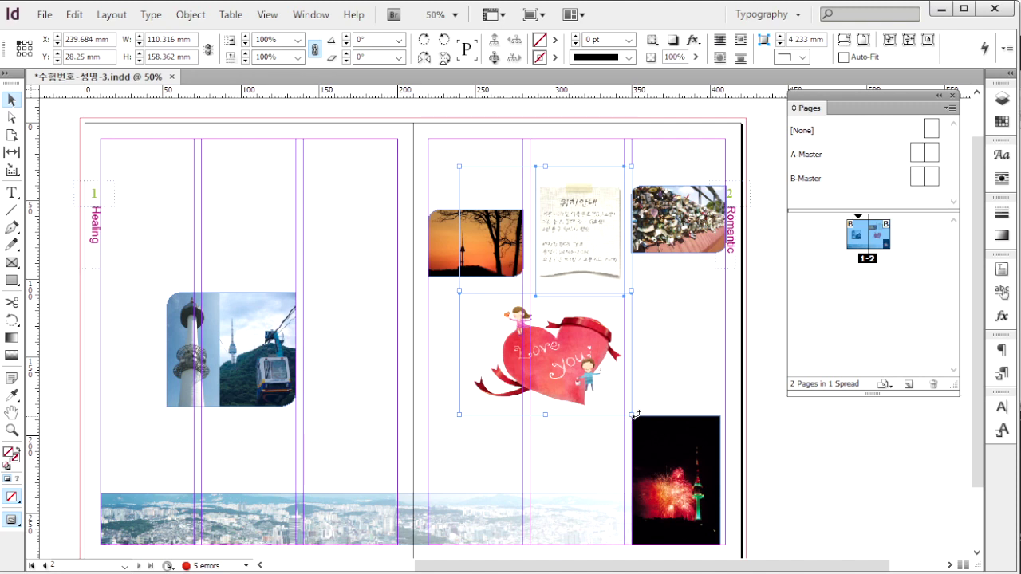
pyautogui.moveTo(636, 414); pyautogui.dragTo(646, 406)
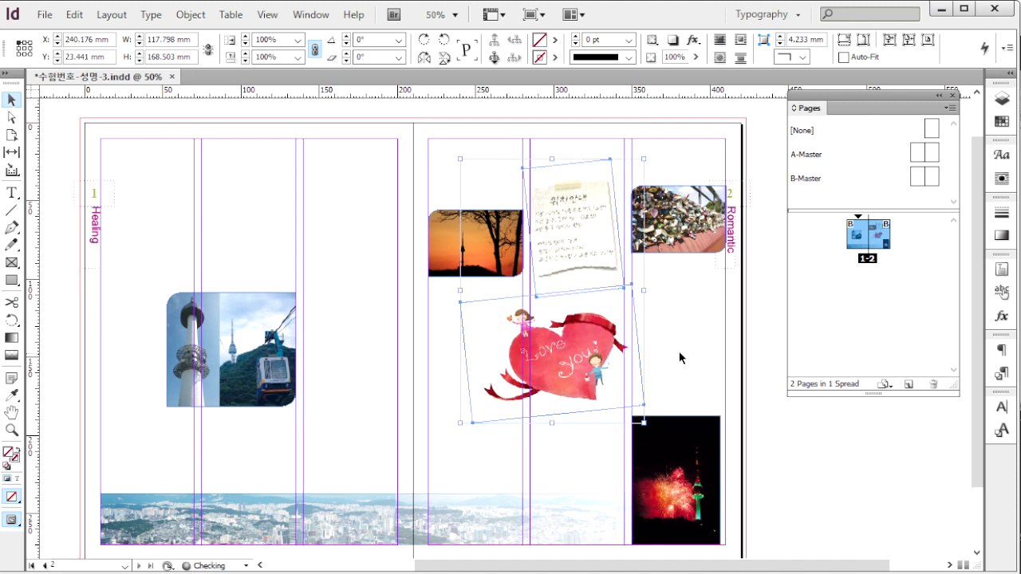
pyautogui.click(680, 348)
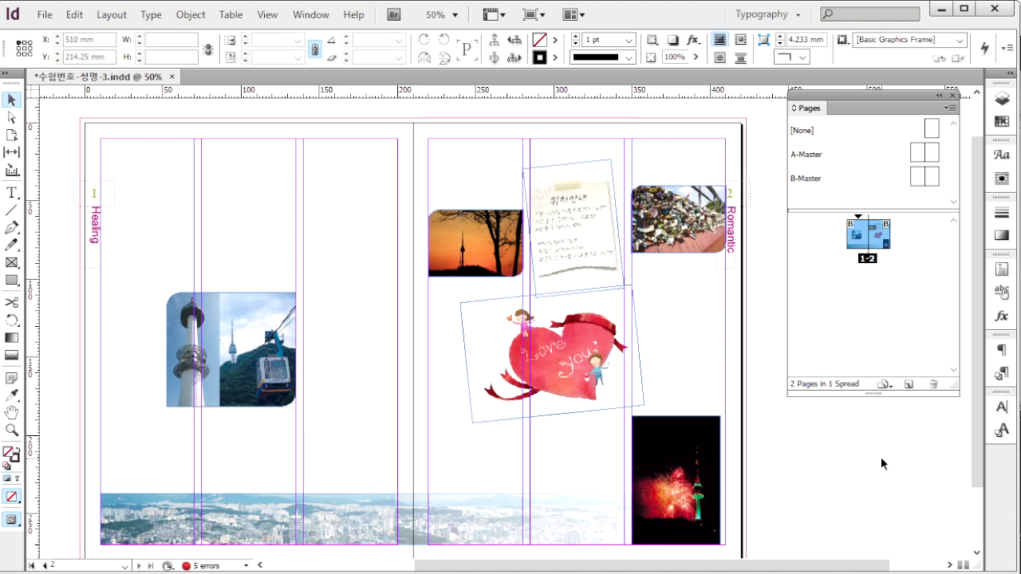
# Place 1급-19.ai 213 mm wide, crop it to about 32 mm high, and line up copies along the top of both pages
pyautogui.click(434, 185)
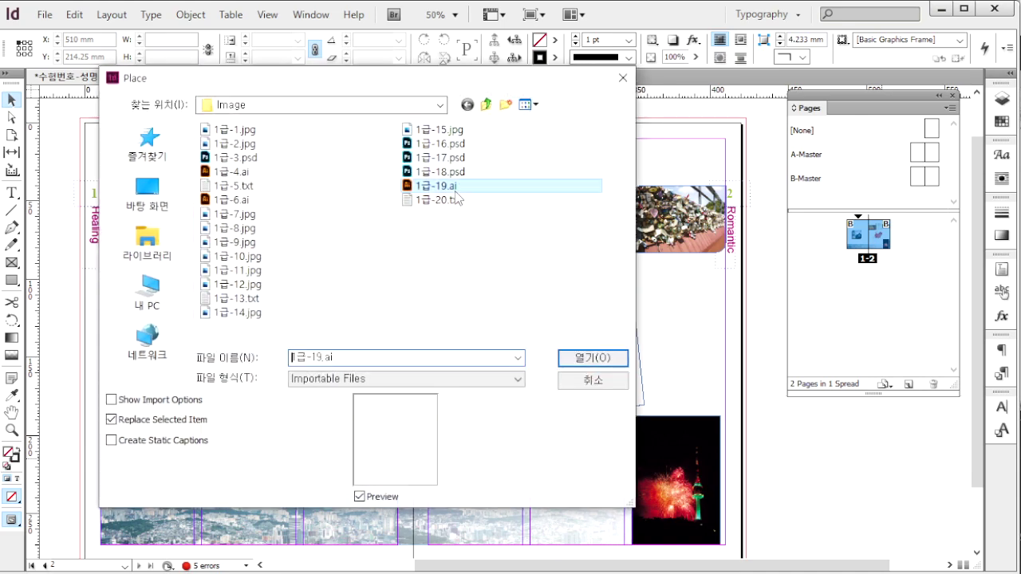
pyautogui.click(593, 358)
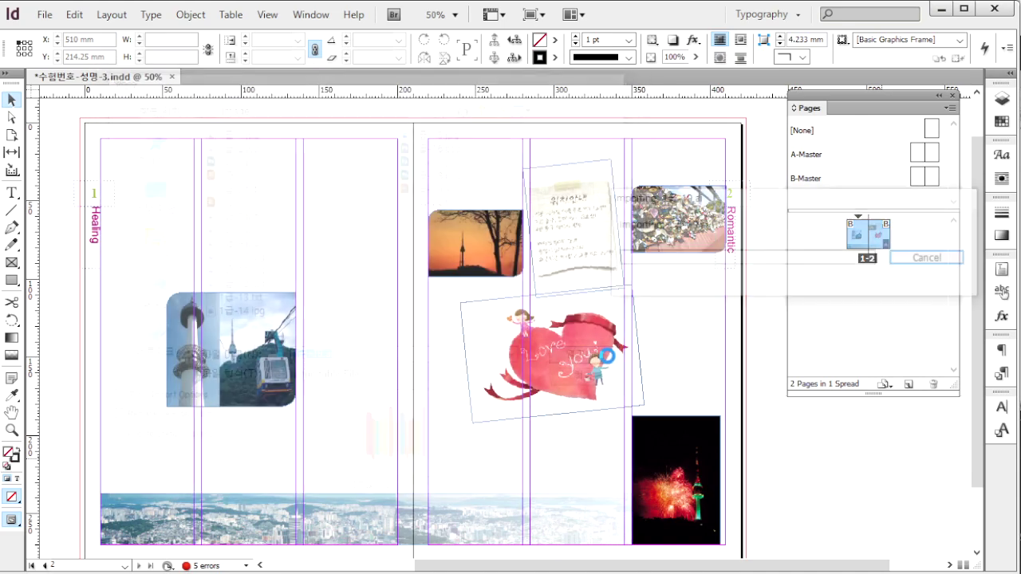
pyautogui.moveTo(83, 119); pyautogui.dragTo(413, 341)
pyautogui.moveTo(246, 118); pyautogui.dragTo(239, 338)
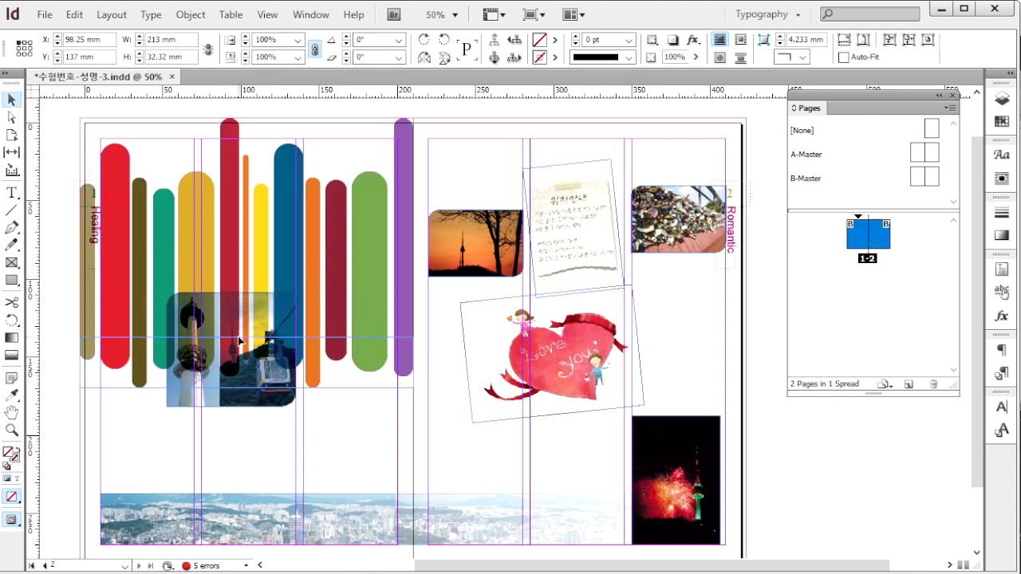
pyautogui.moveTo(320, 366); pyautogui.dragTo(603, 140)
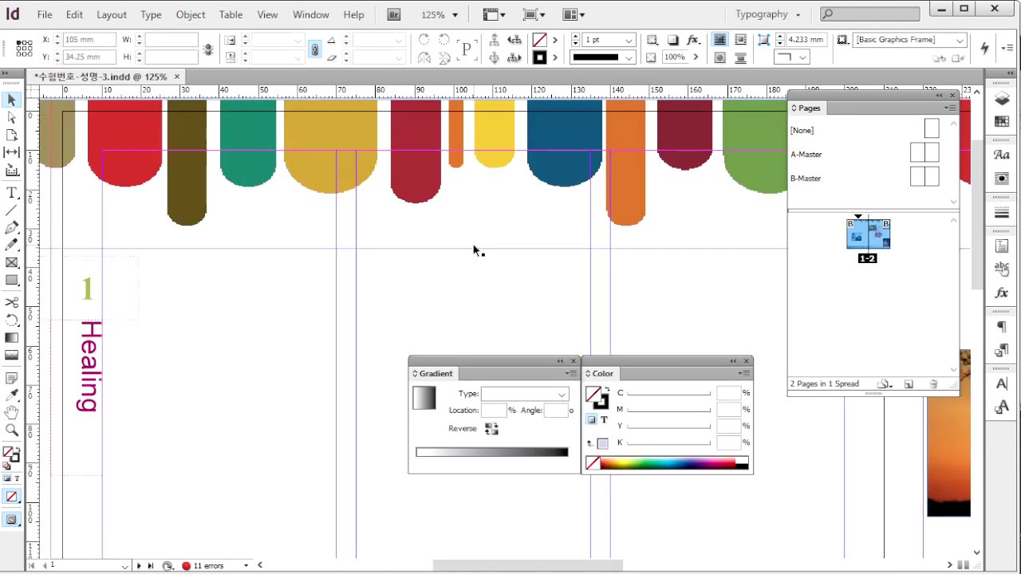
# Draw a 130 × 12 mm rectangle below the colored stripes on page 1, filled with C 20, M 20, Y 0, K 0
pyautogui.press('m')
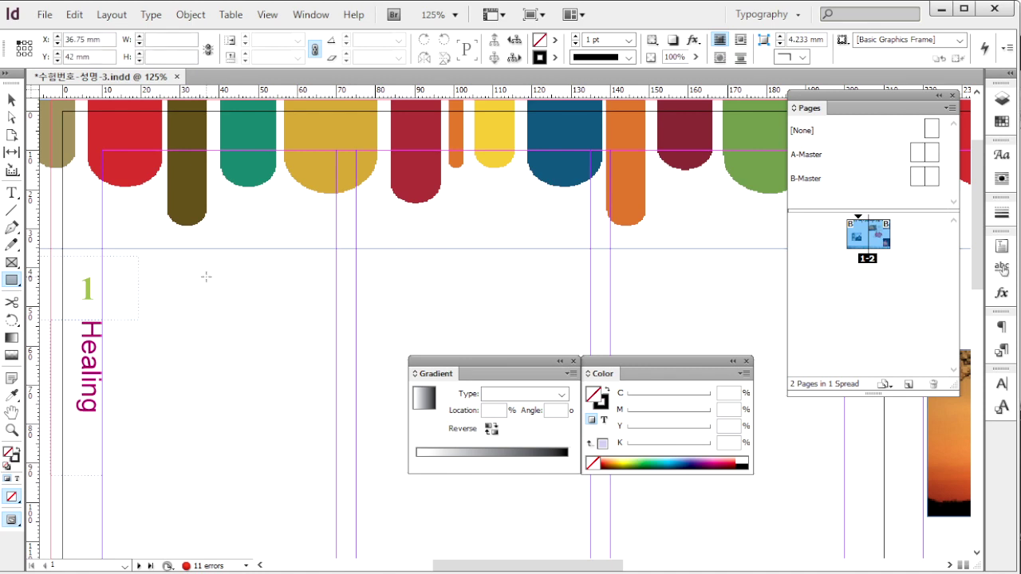
pyautogui.click(206, 279)
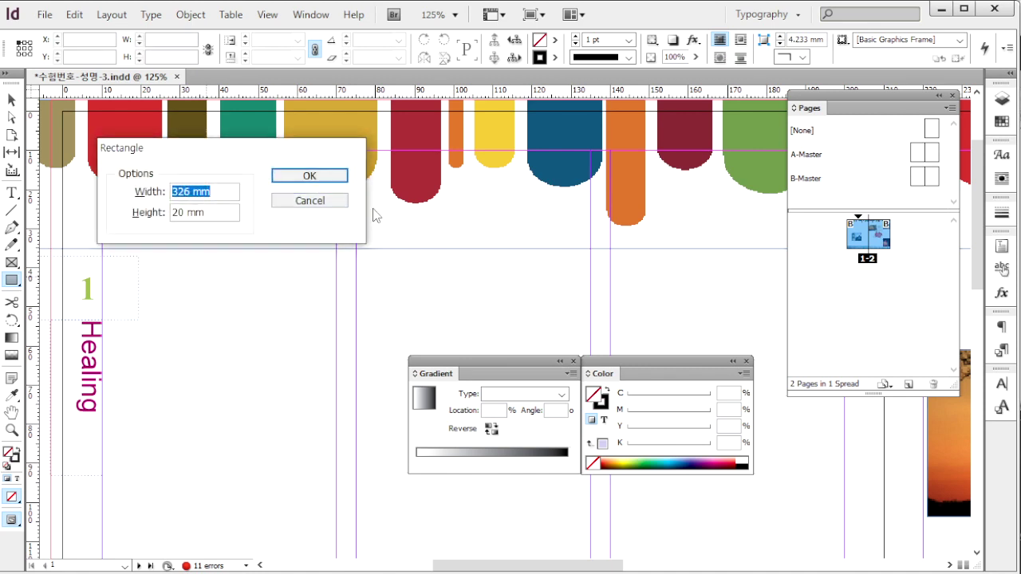
pyautogui.write('130')
pyautogui.press('Tab')
pyautogui.write('1')
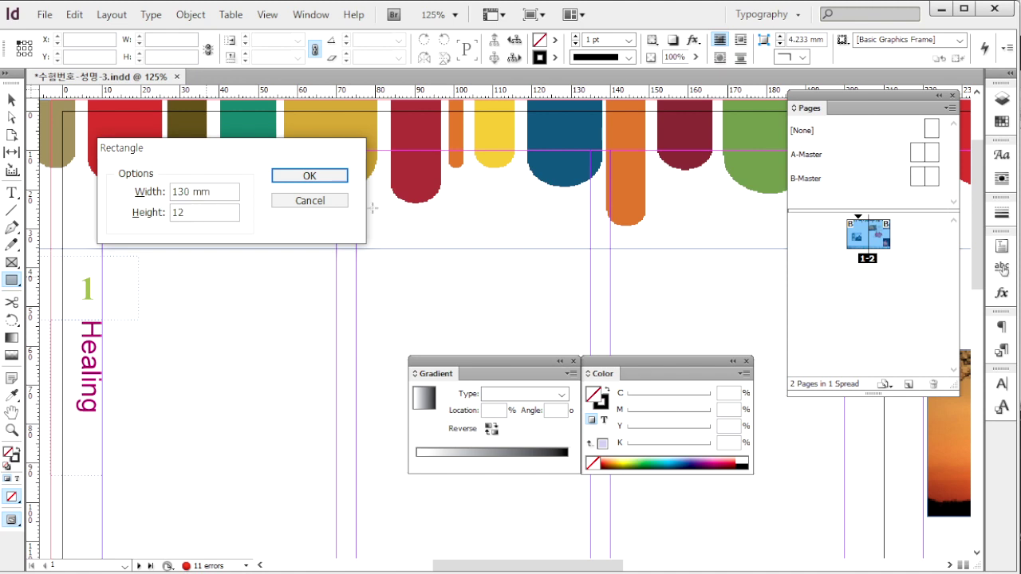
pyautogui.press('Return')
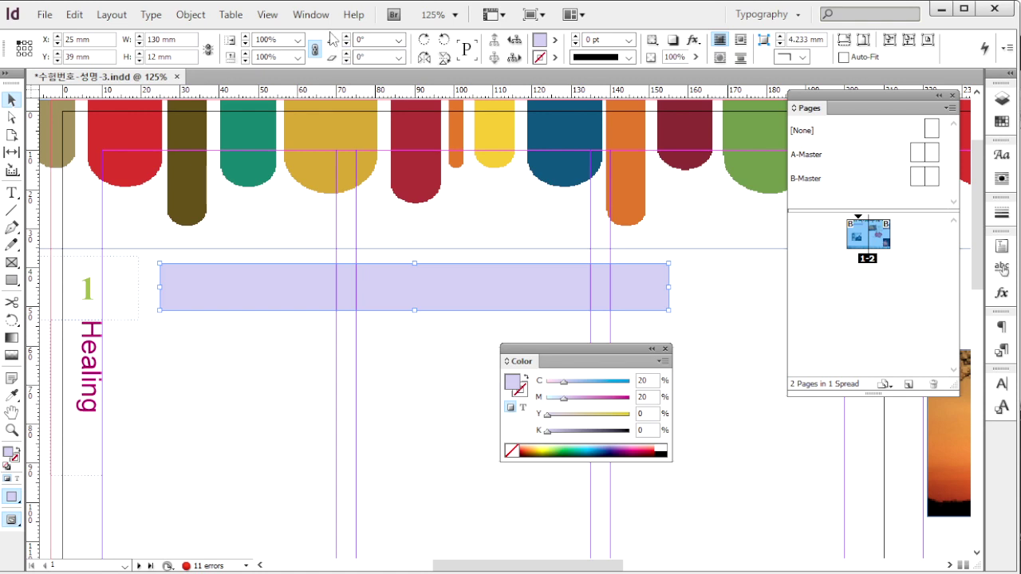
# Shape the lavender rectangle's two left corners as Inverse Rounded
pyautogui.click(189, 15)
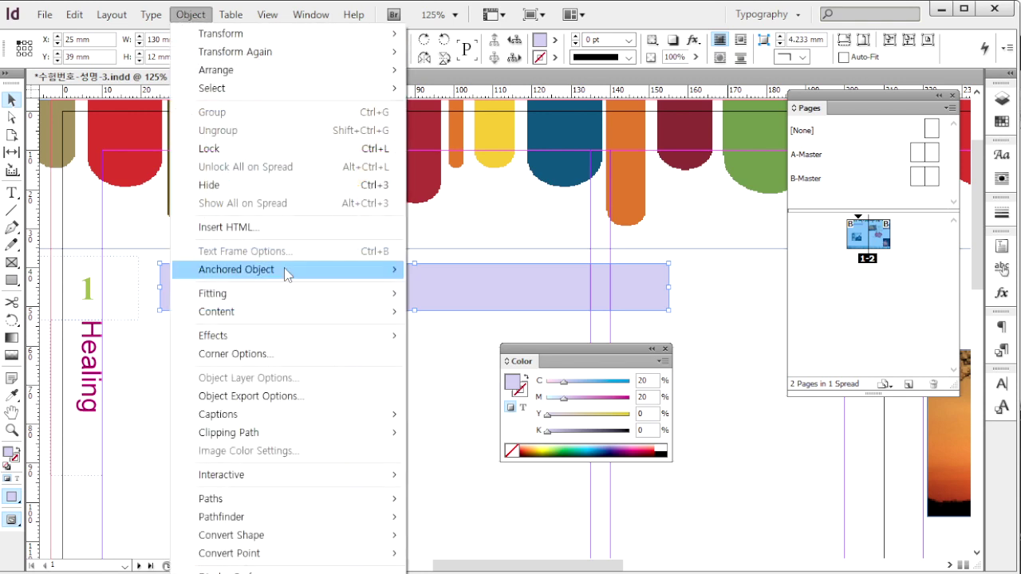
pyautogui.click(271, 356)
pyautogui.click(700, 323)
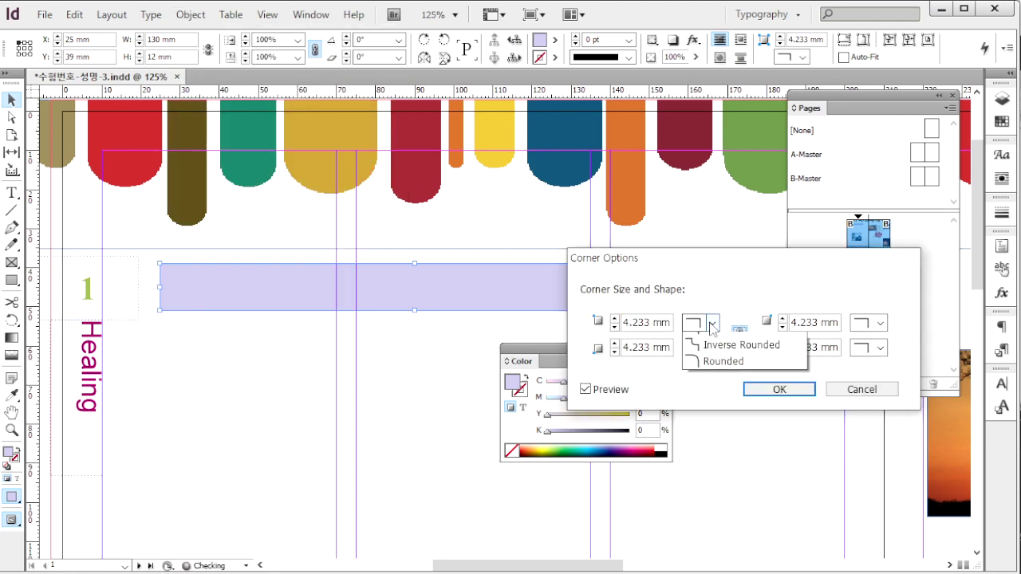
pyautogui.click(731, 406)
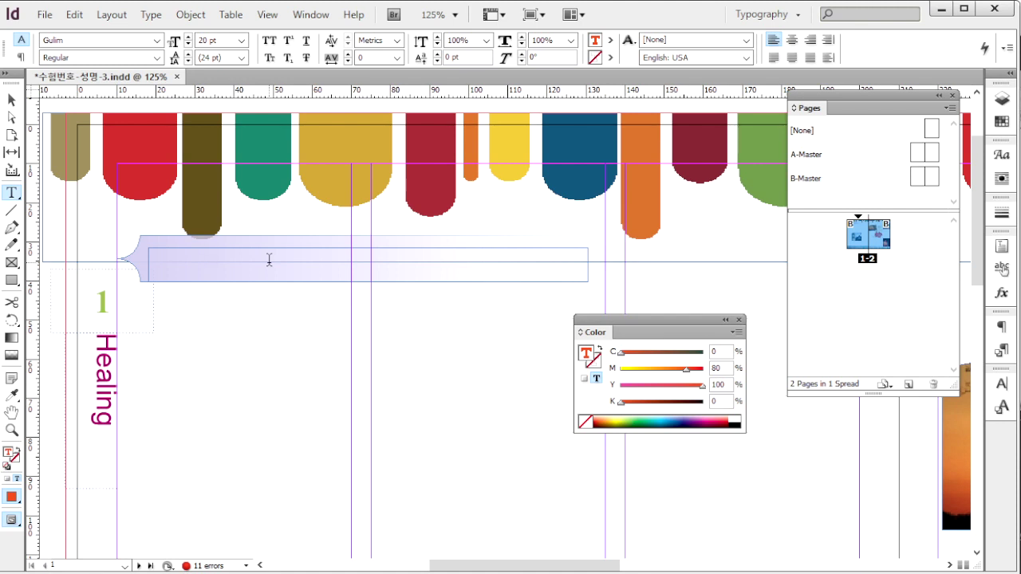
# Paste the title 도심을 숨 쉬게 하는 서울의 상징 into the text frame over the lavender banner and view the spread at 50%
pyautogui.hotkey('ctrl', 'v')
pyautogui.click(455, 15)
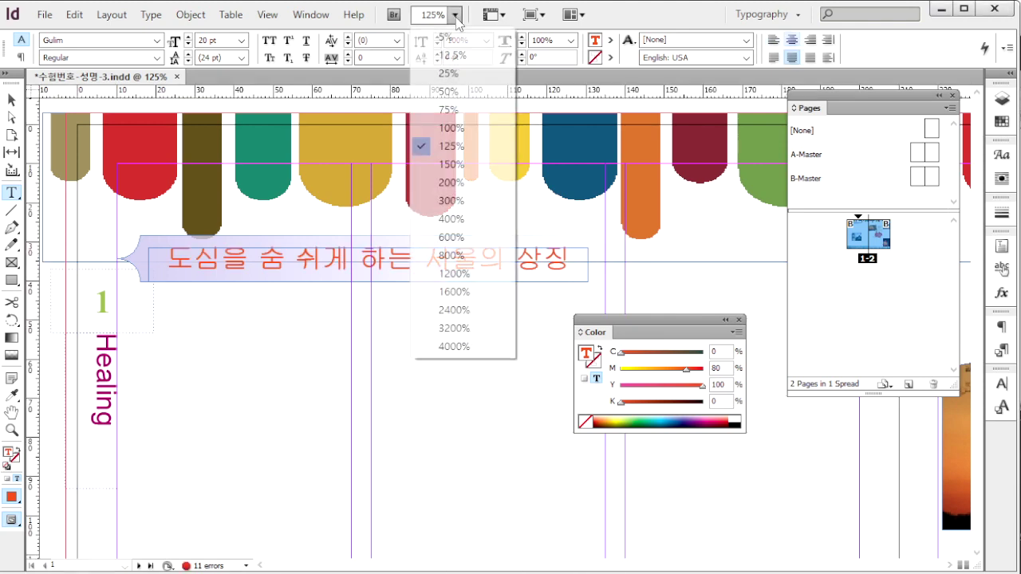
pyautogui.click(451, 91)
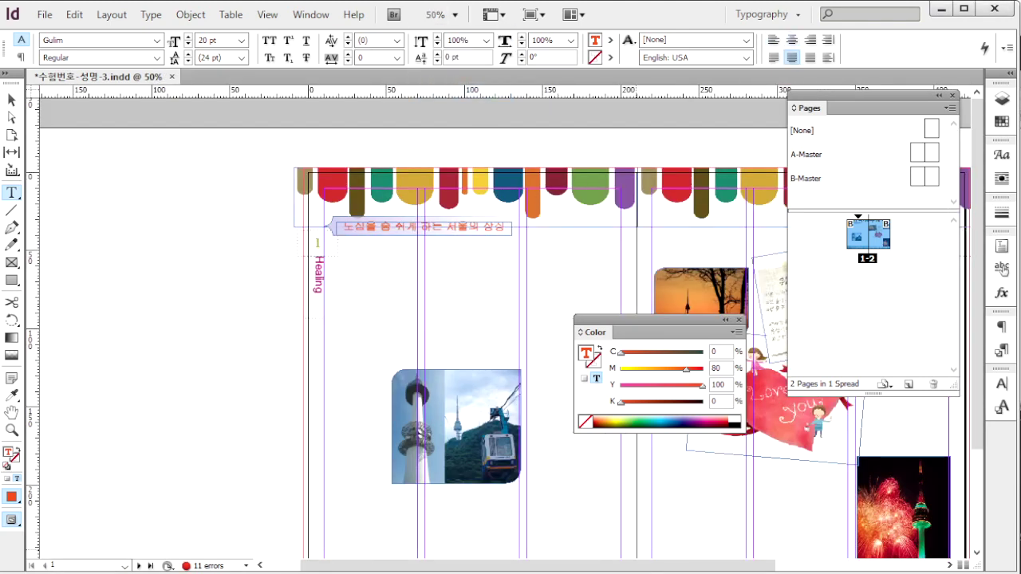
# Switch to the reference image 1급-302.jpg in Photos to check page 2's heading and layout, and return to the InDesign spread
pyautogui.hotkey('alt', 'Tab')
pyautogui.press('Right')
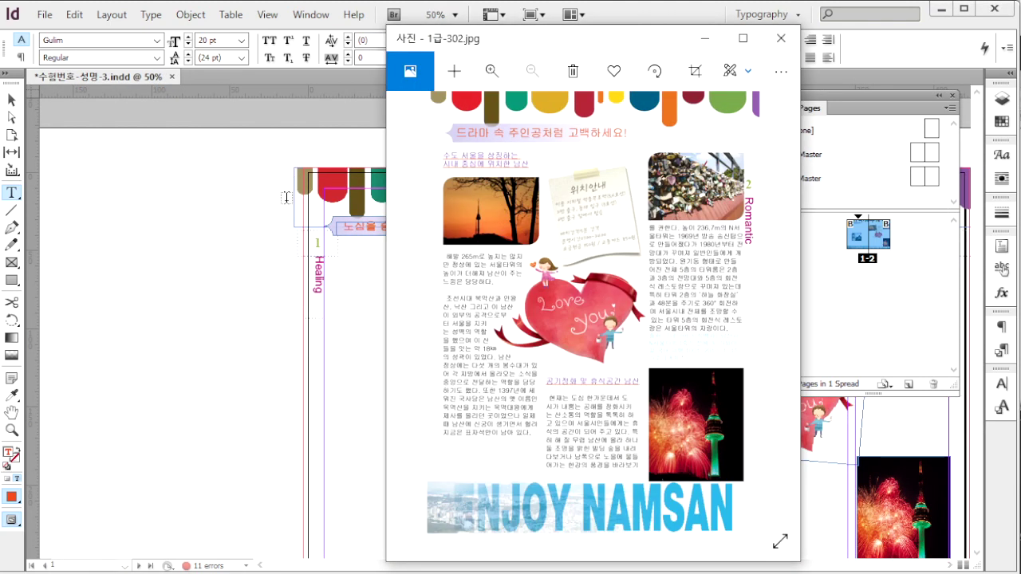
pyautogui.click(682, 12)
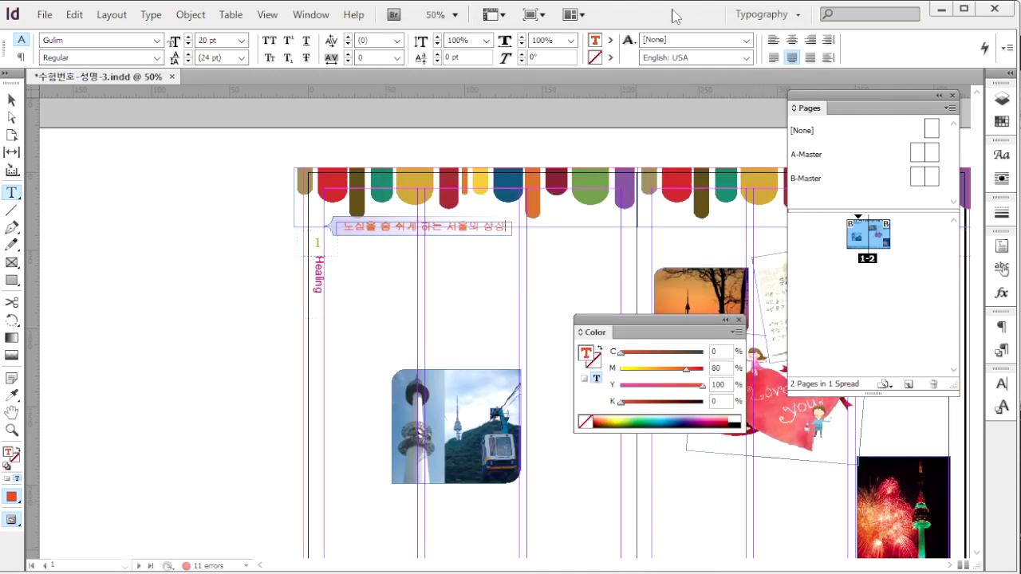
pyautogui.click(11, 101)
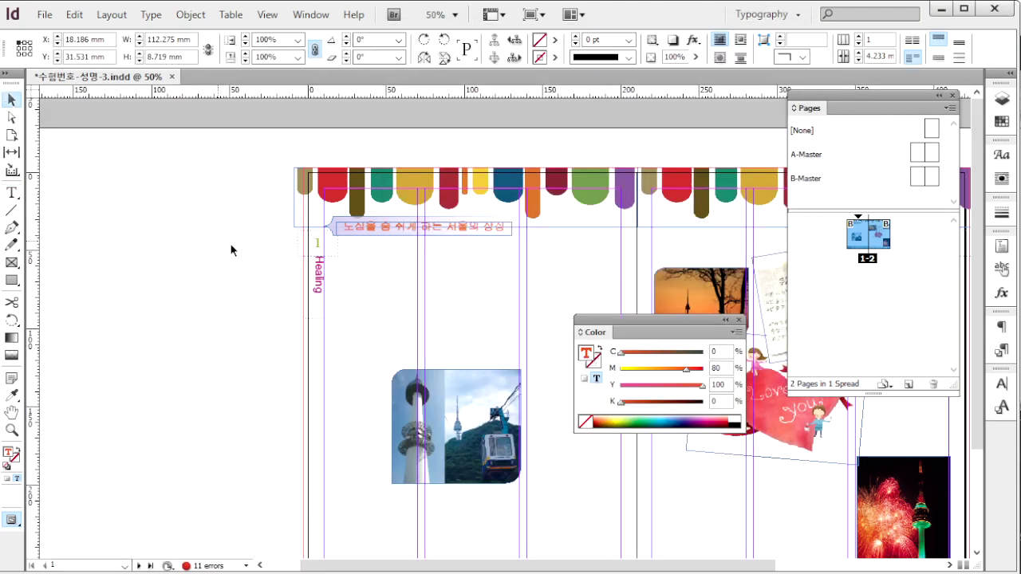
# Duplicate the lavender banner with its title text from page 1 across to page 2 at X 210 mm, Y 28.25 mm
pyautogui.click(232, 246)
pyautogui.moveTo(529, 272); pyautogui.dragTo(287, 231)
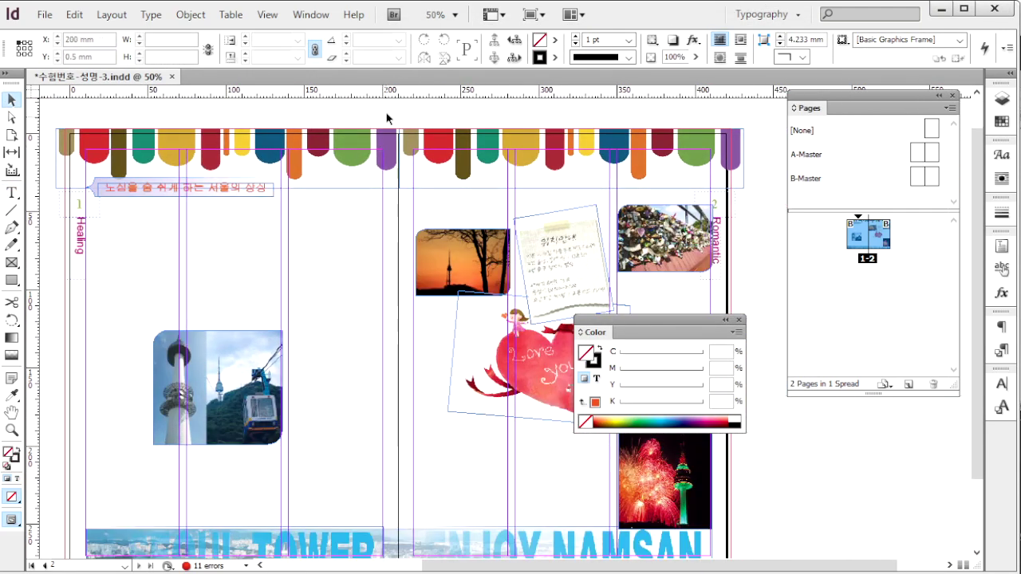
pyautogui.click(150, 187)
pyautogui.click(149, 187)
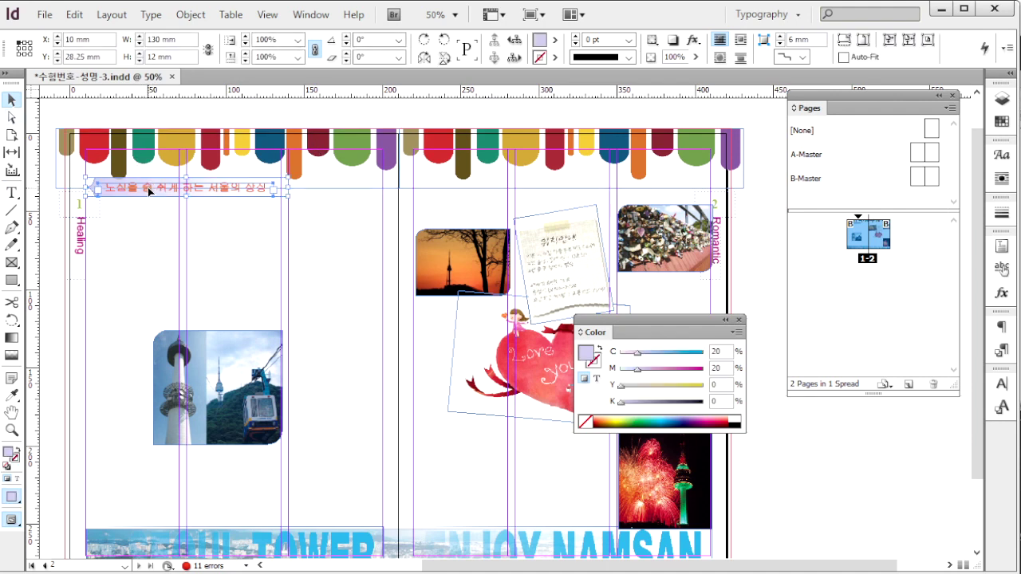
pyautogui.moveTo(158, 192); pyautogui.dragTo(469, 216)
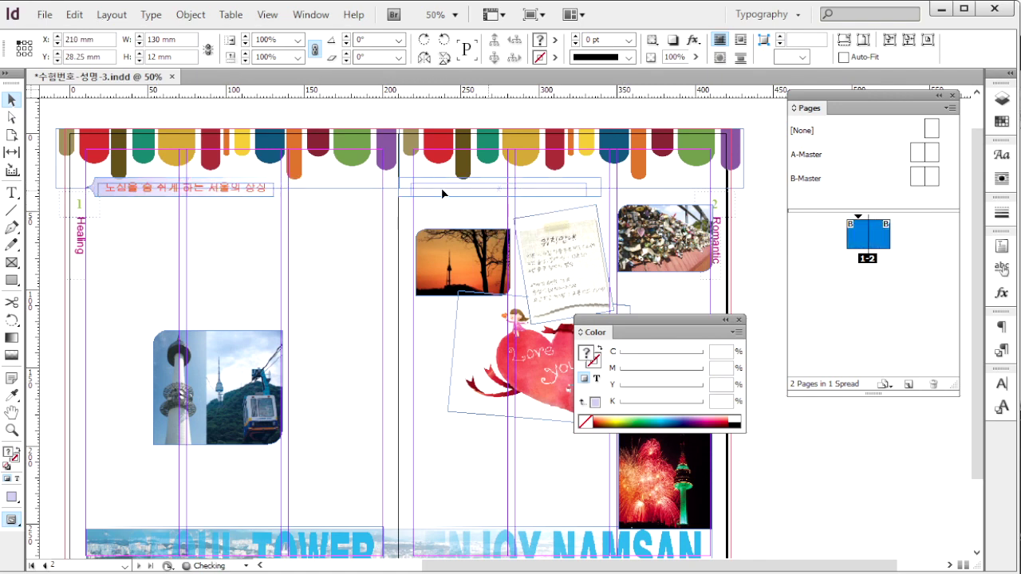
pyautogui.click(454, 15)
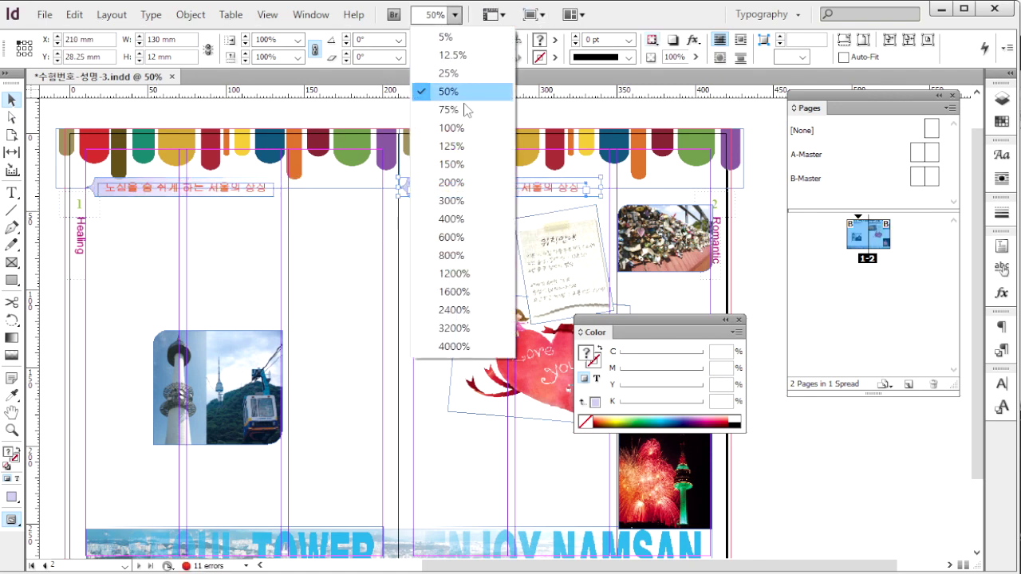
pyautogui.click(451, 146)
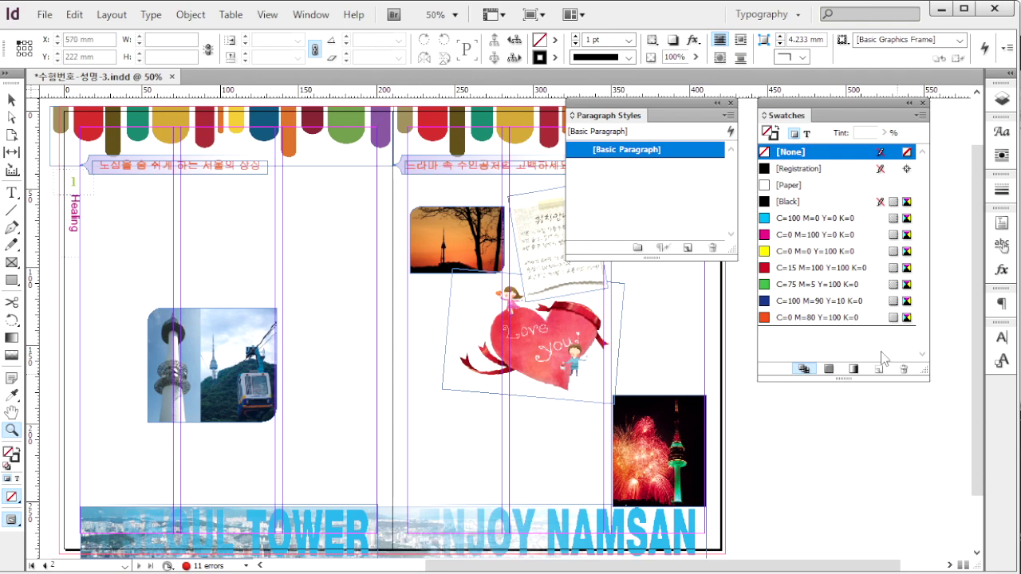
# Review the 단락제목 paragraph style's font, size, leading and character color
pyautogui.click(728, 115)
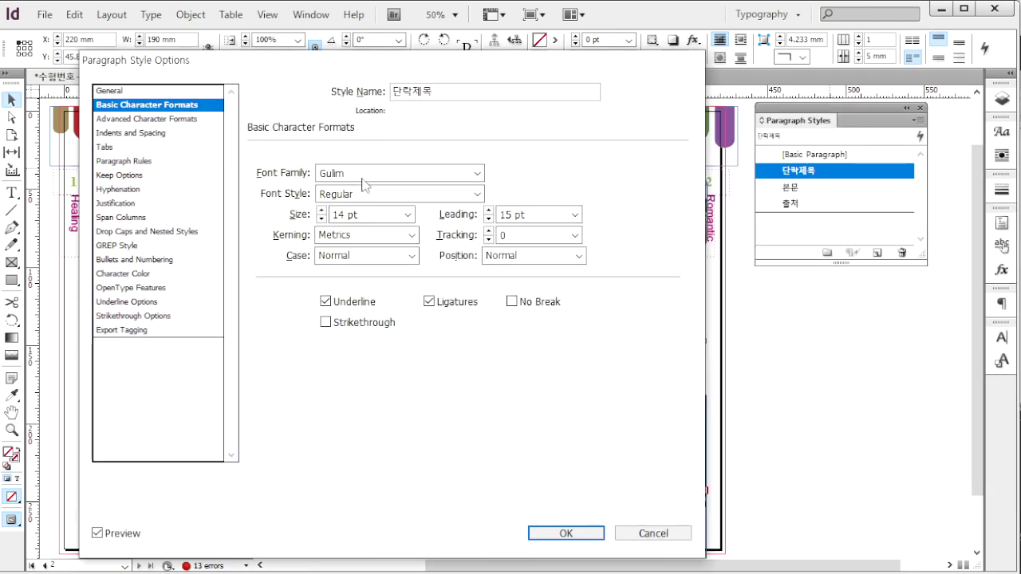
pyautogui.moveTo(363, 176); pyautogui.dragTo(309, 177)
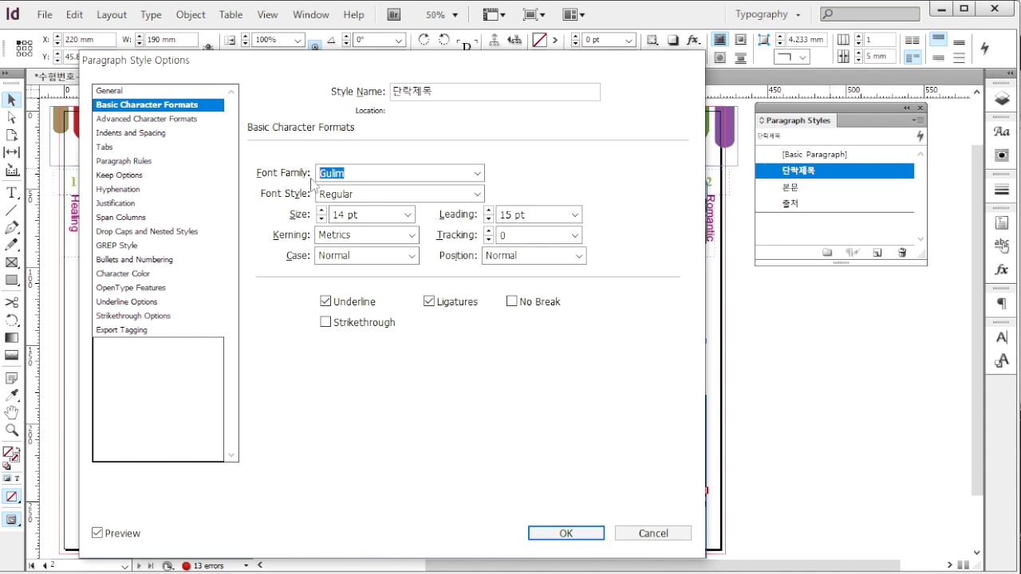
pyautogui.moveTo(384, 217); pyautogui.dragTo(307, 205)
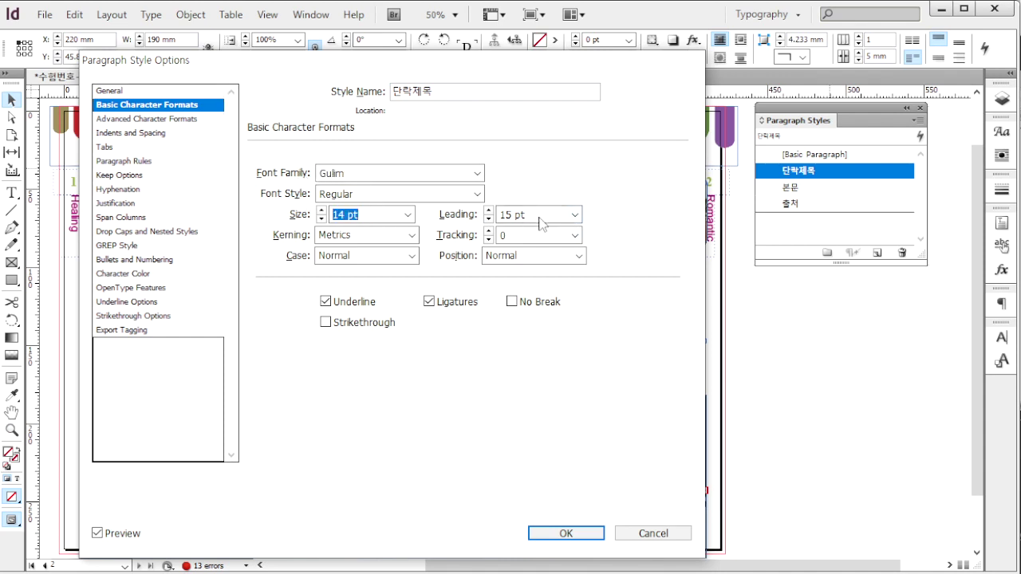
pyautogui.press('Tab')
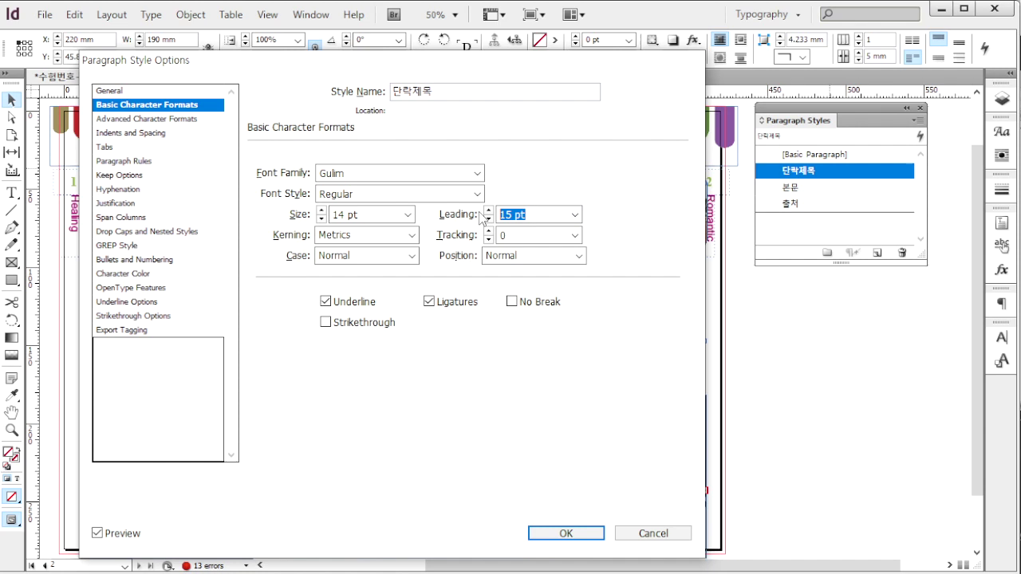
pyautogui.click(150, 274)
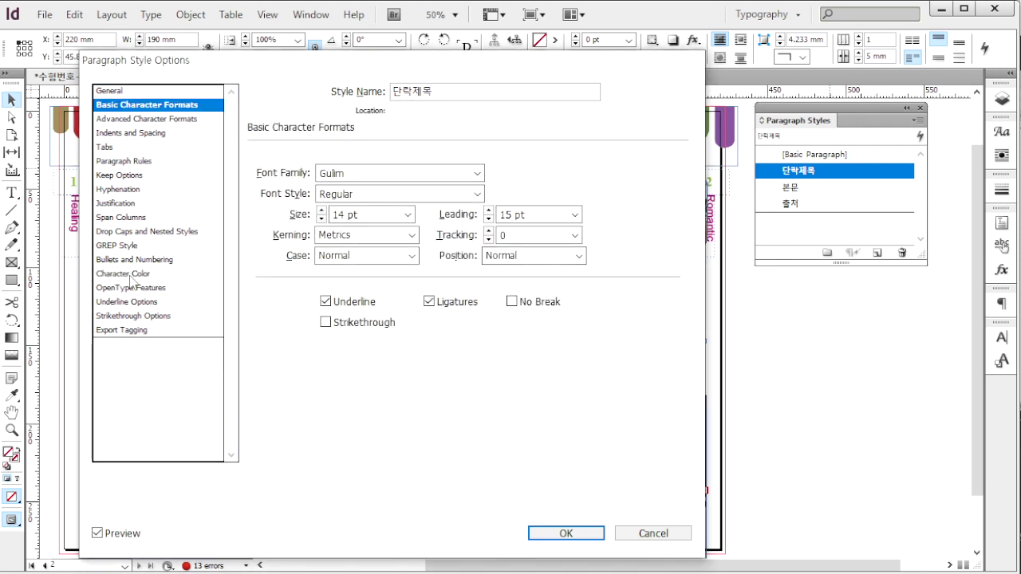
pyautogui.click(135, 275)
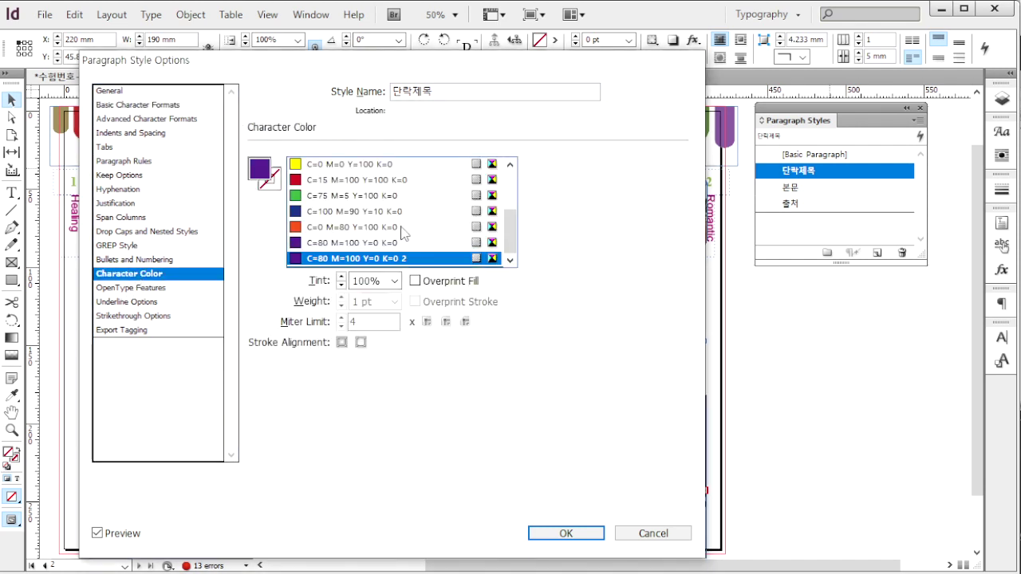
# Examine the underline weight, offset and color options of the 단락제목 paragraph style
pyautogui.click(116, 302)
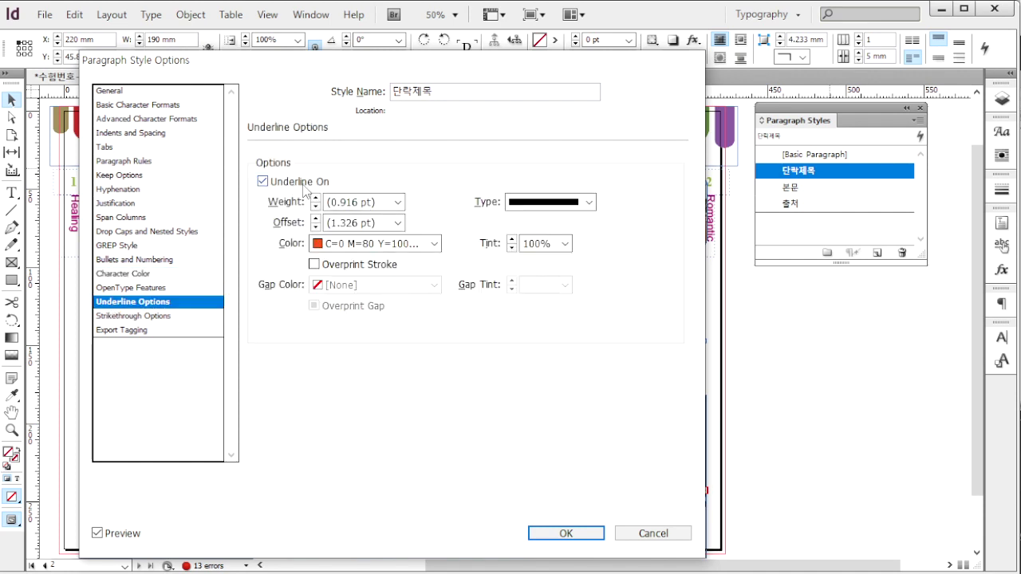
pyautogui.click(395, 205)
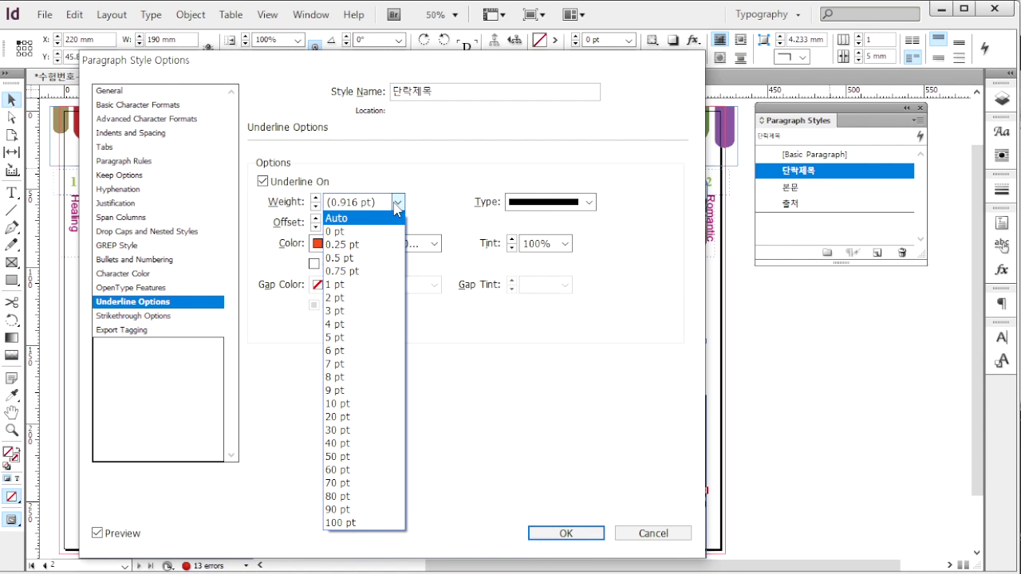
pyautogui.click(439, 201)
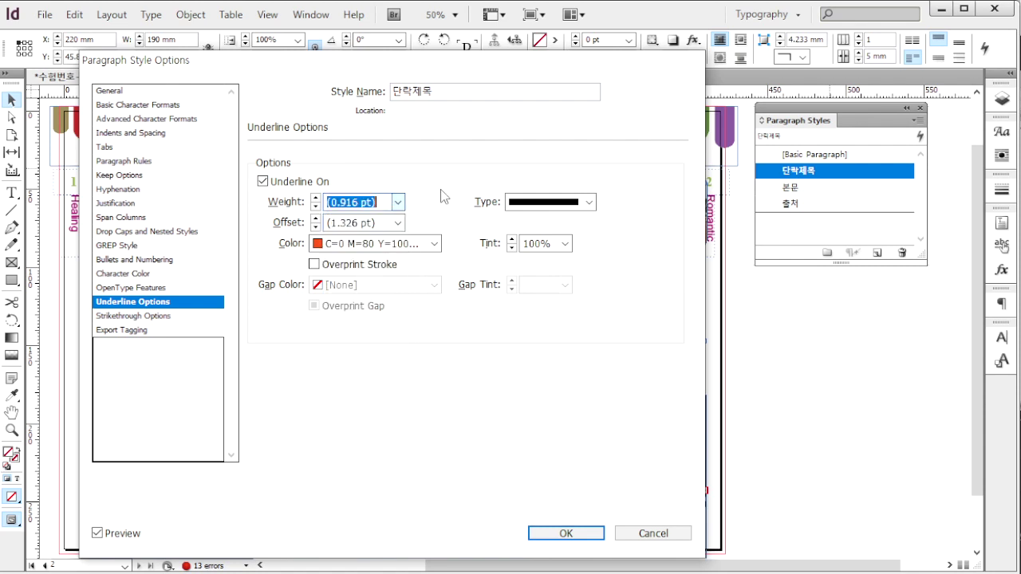
pyautogui.click(396, 223)
pyautogui.click(396, 223)
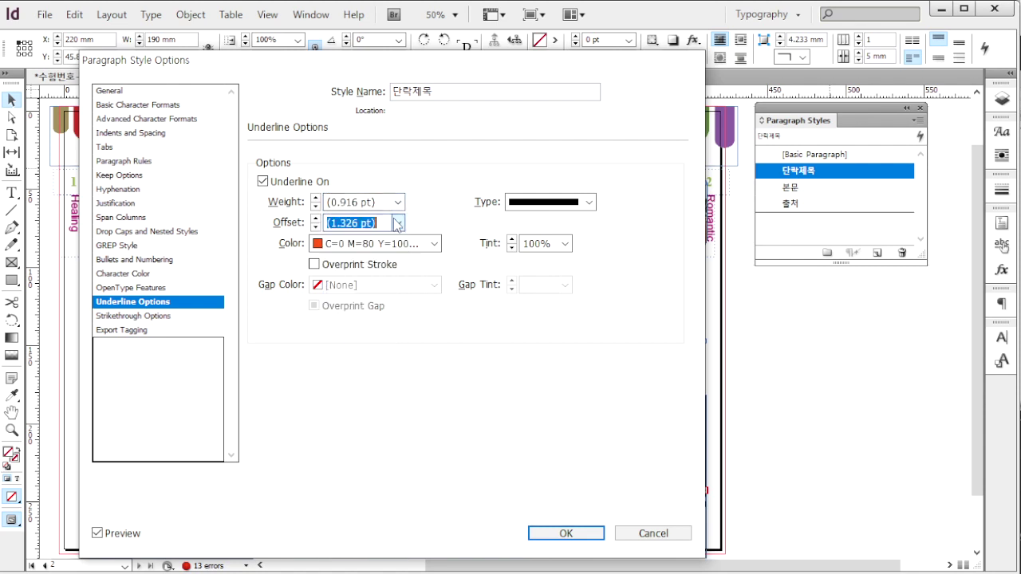
pyautogui.click(435, 244)
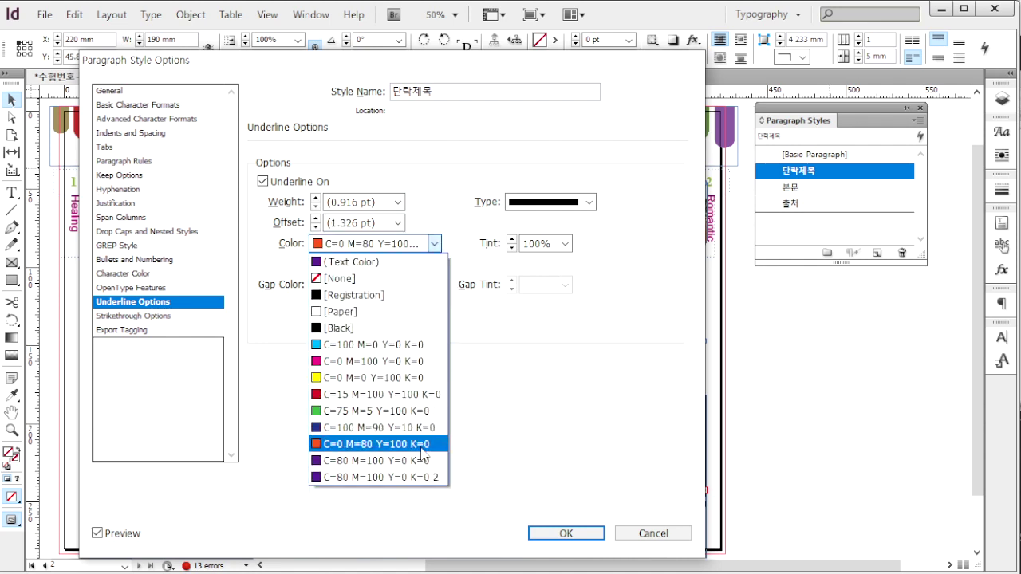
pyautogui.click(639, 509)
# Review the 본문 paragraph style's font family, size, leading and tracking
pyautogui.click(166, 105)
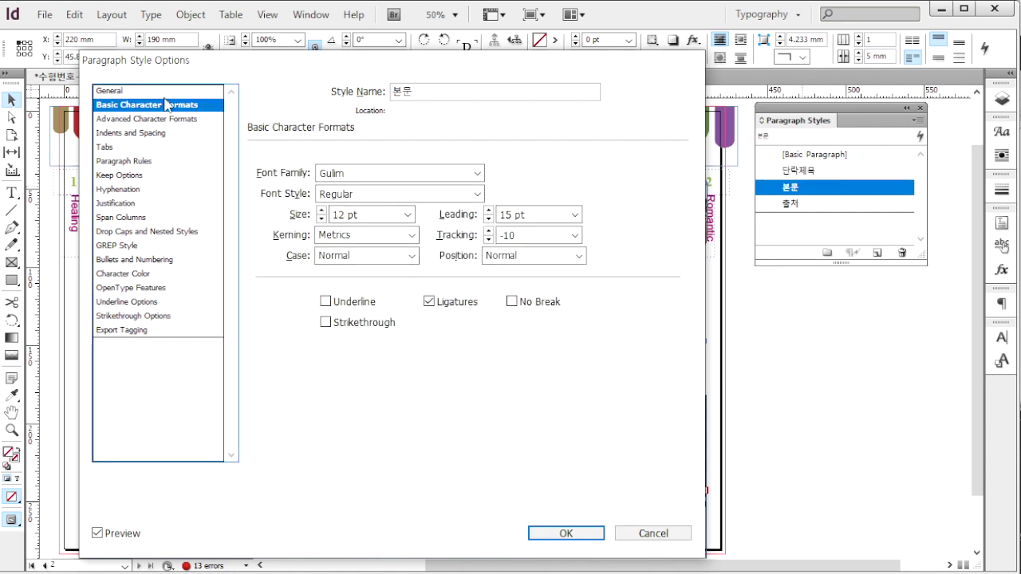
pyautogui.doubleClick(361, 174)
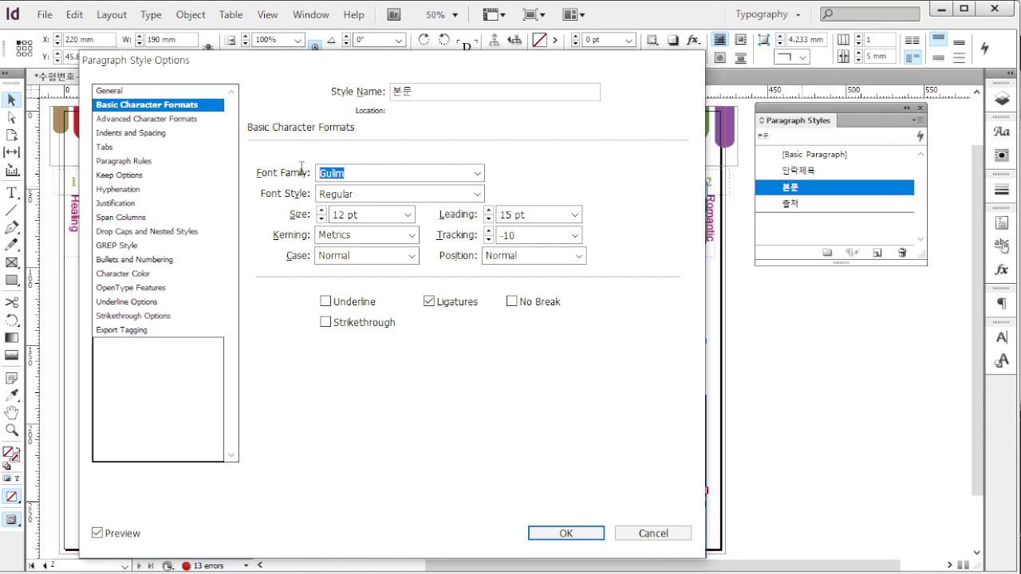
pyautogui.doubleClick(379, 215)
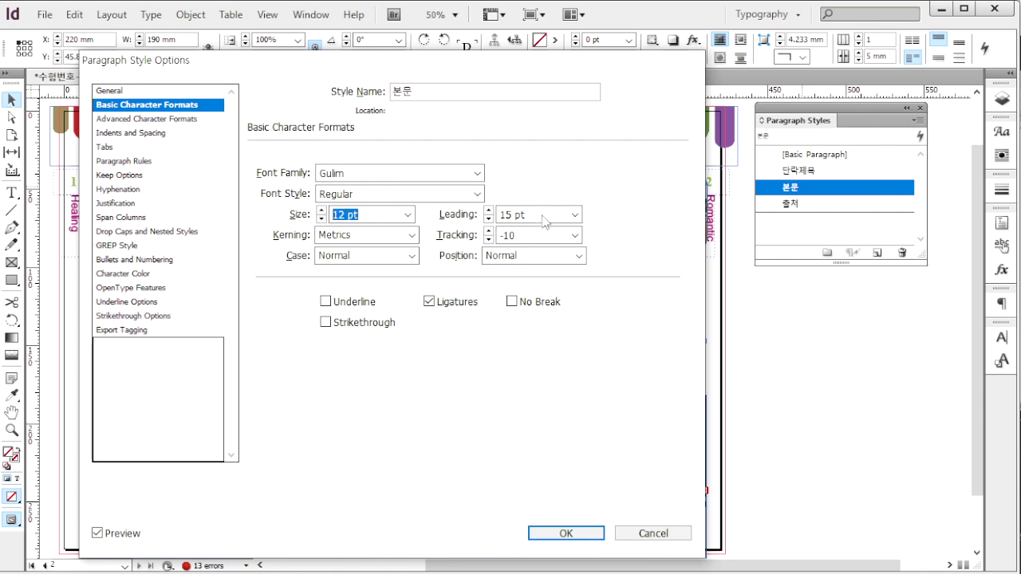
pyautogui.doubleClick(501, 216)
pyautogui.moveTo(520, 236); pyautogui.dragTo(485, 239)
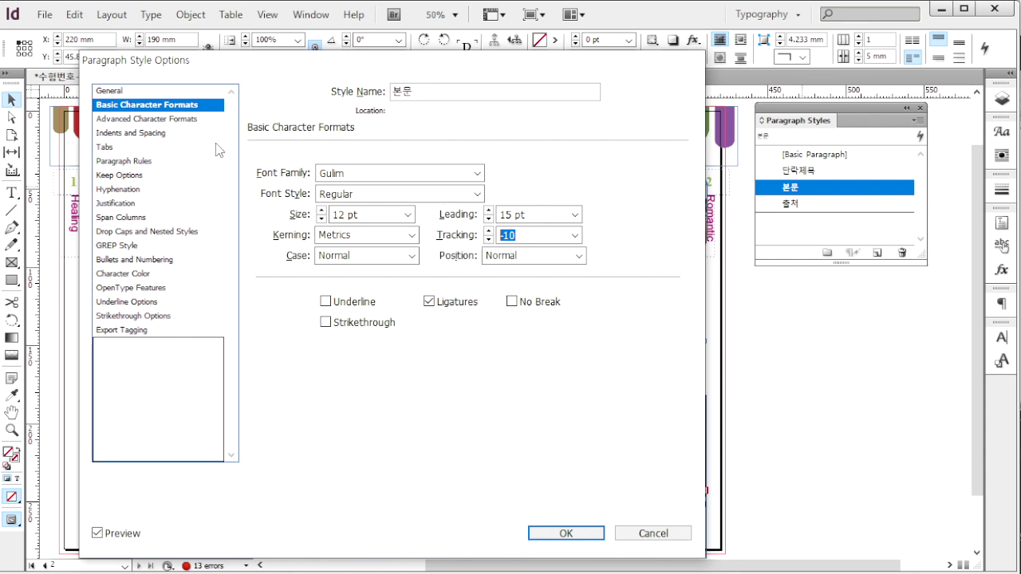
# Check the 본문 paragraph style's alignment, first line indent and character color values
pyautogui.click(155, 134)
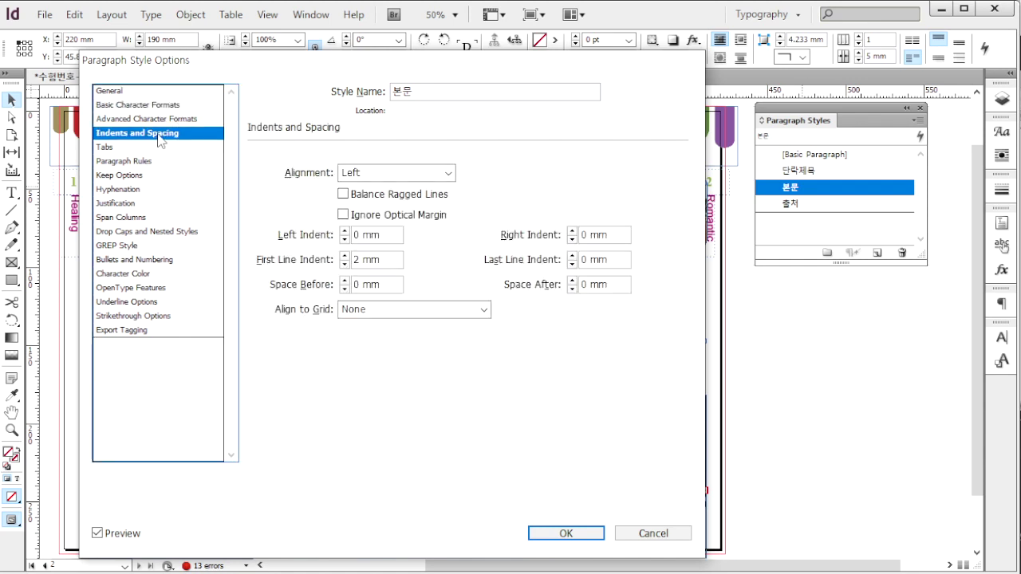
pyautogui.click(392, 263)
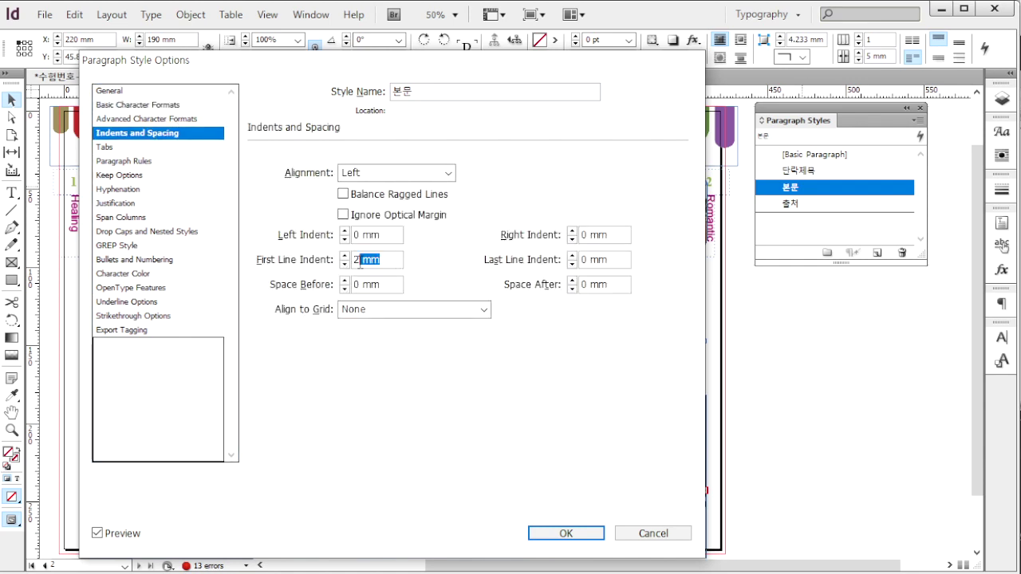
pyautogui.click(388, 172)
pyautogui.click(366, 176)
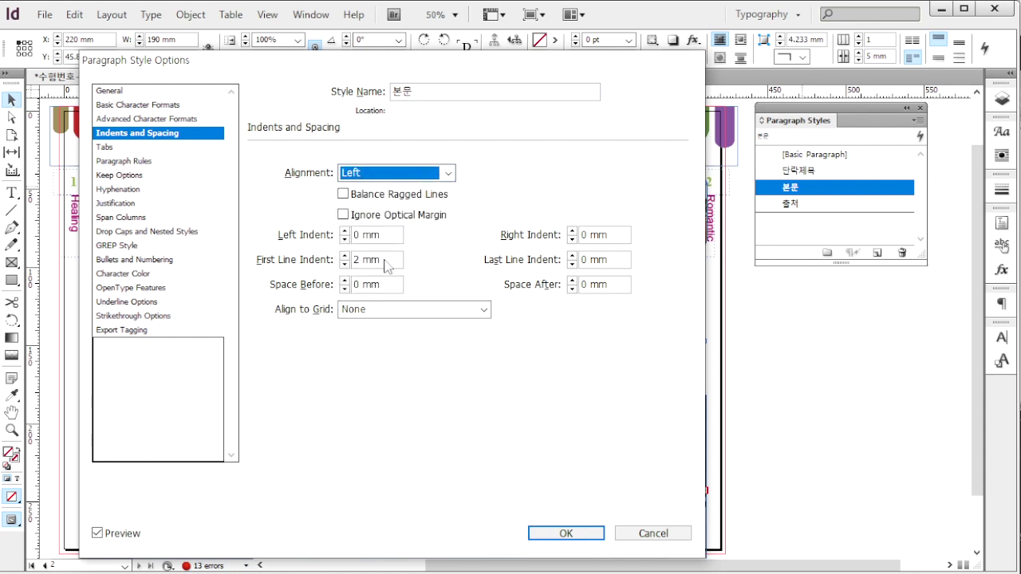
pyautogui.moveTo(387, 263); pyautogui.dragTo(333, 262)
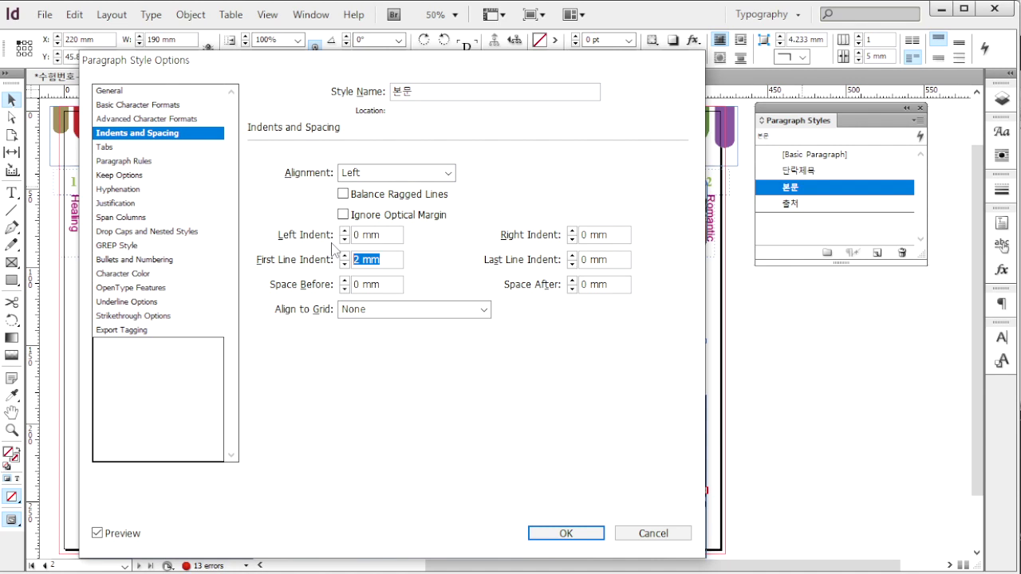
pyautogui.click(142, 274)
pyautogui.moveTo(512, 201); pyautogui.dragTo(496, 255)
pyautogui.doubleClick(257, 171)
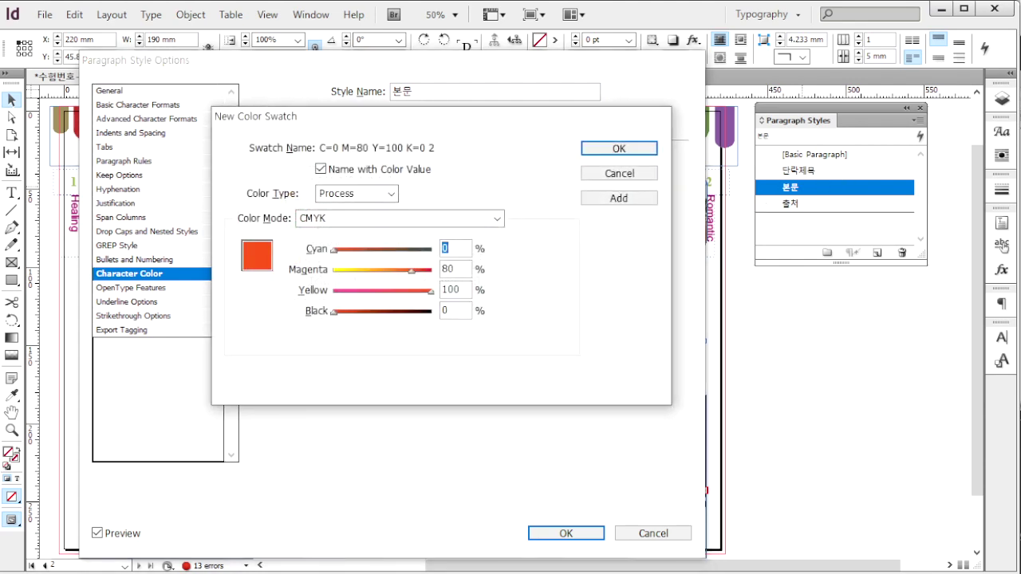
pyautogui.press('Escape')
pyautogui.click(179, 133)
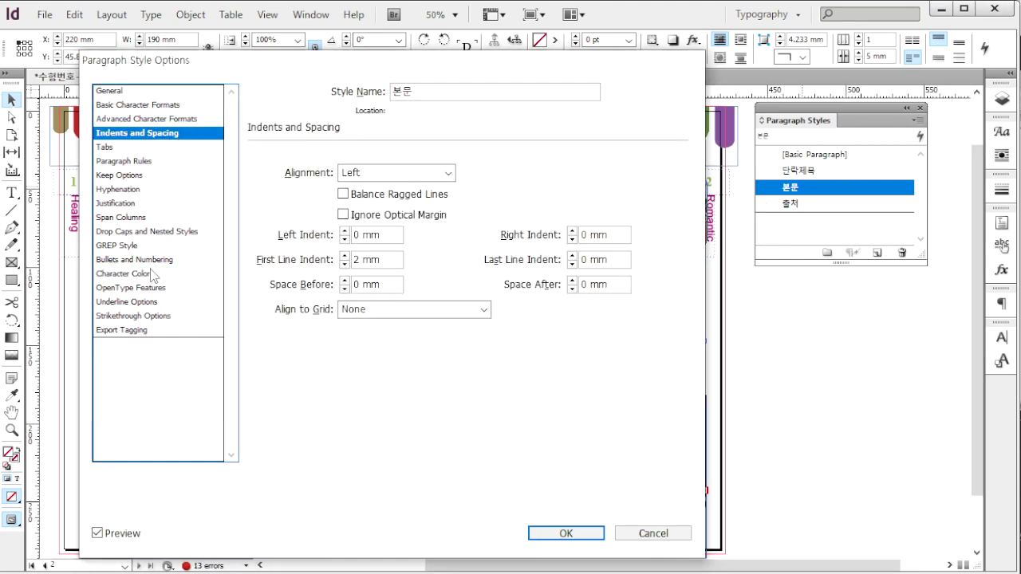
pyautogui.click(153, 274)
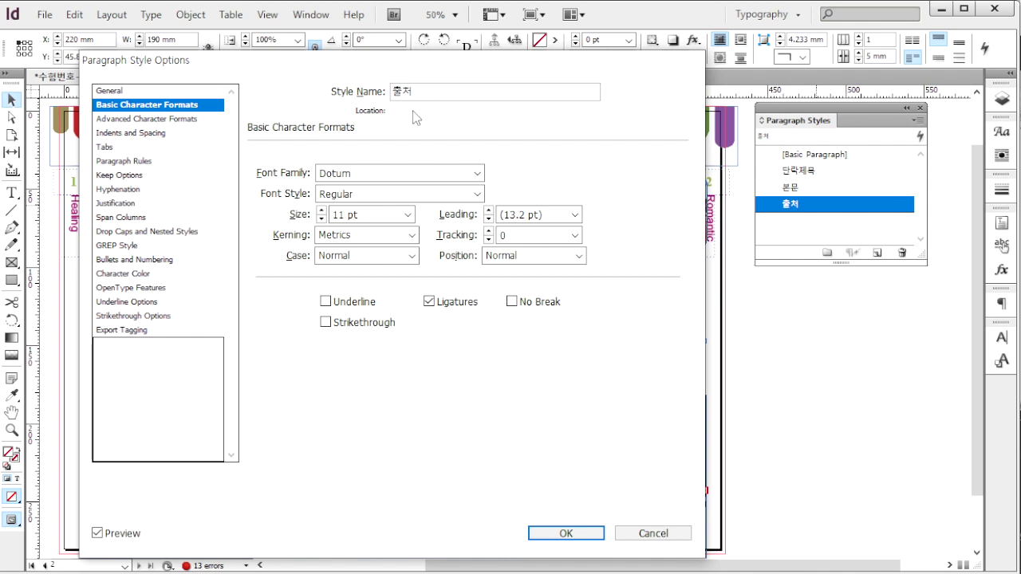
# Review the 출처 paragraph style's font family, size and character color
pyautogui.click(366, 174)
pyautogui.click(375, 216)
pyautogui.click(127, 274)
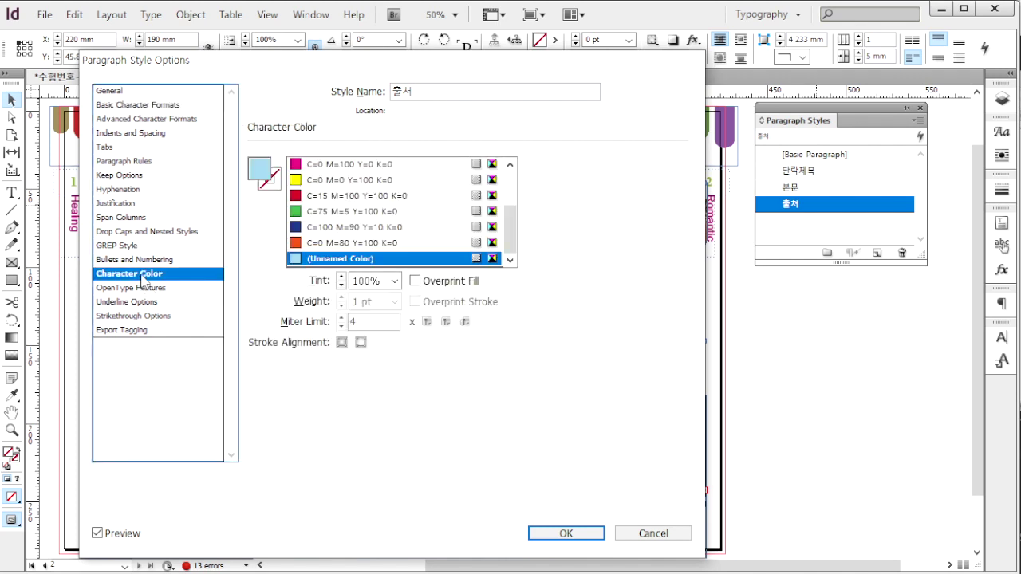
pyautogui.click(147, 104)
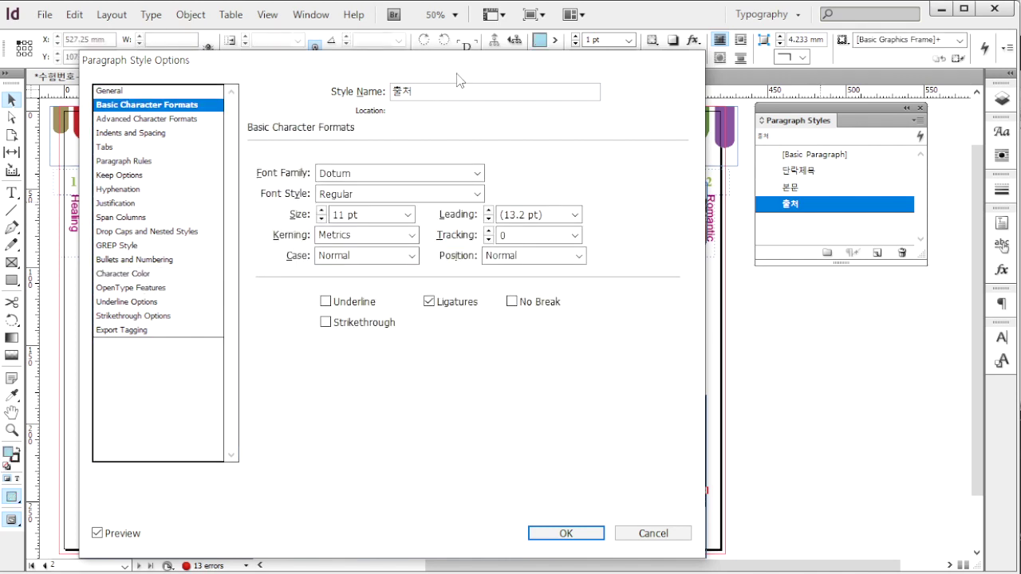
pyautogui.click(361, 177)
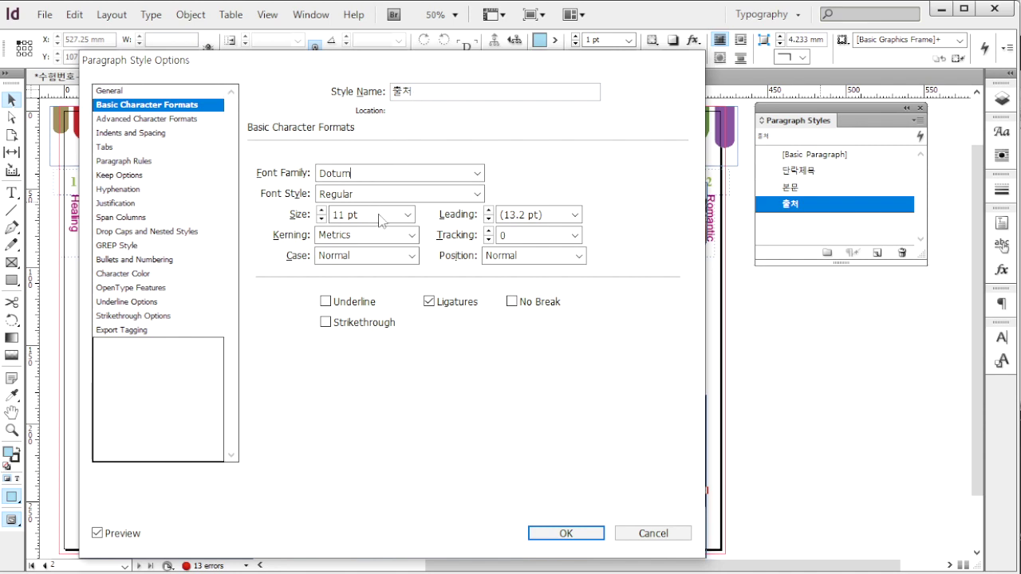
pyautogui.click(141, 274)
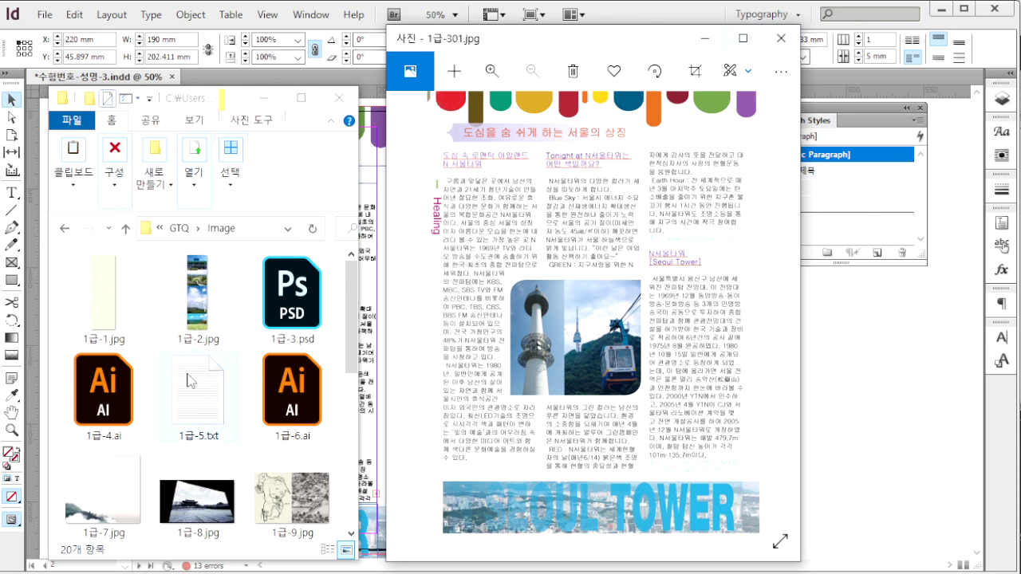
# Open 1급-20.txt from the GTQ image folder in Notepad, select its first article, and return to the InDesign spread
pyautogui.scroll(-4, 247, 439)
pyautogui.click(209, 505)
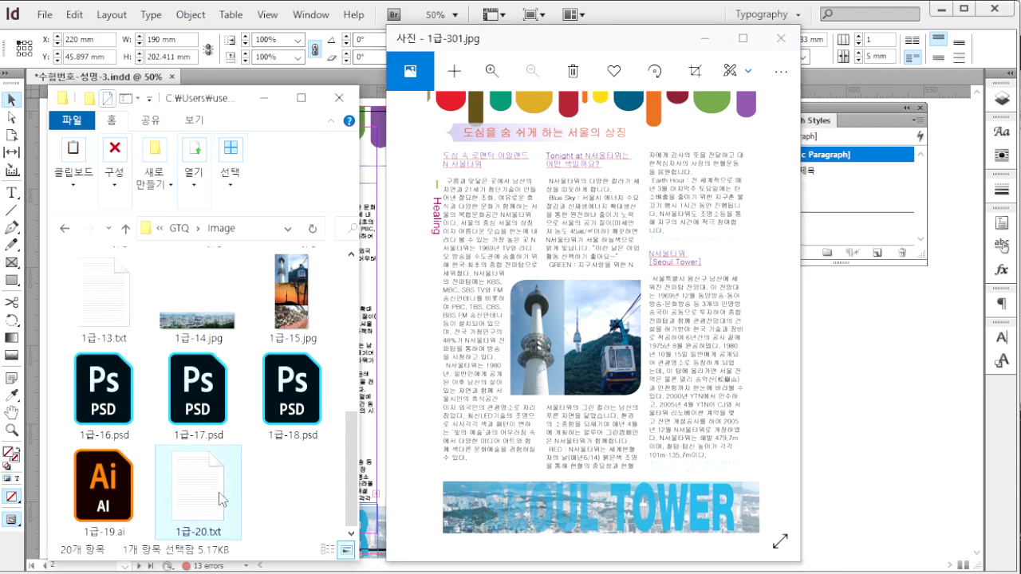
pyautogui.doubleClick(217, 506)
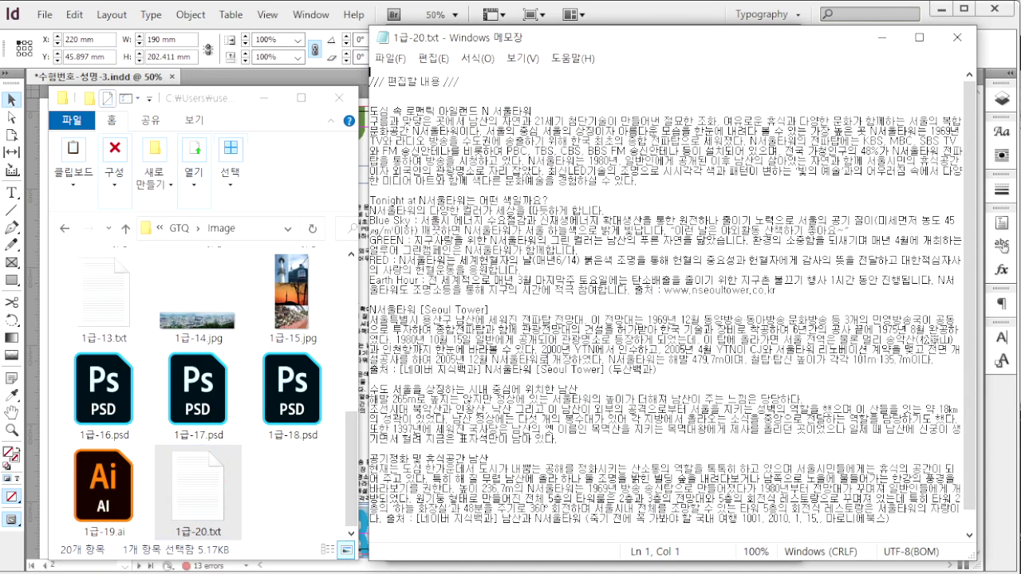
pyautogui.moveTo(688, 185); pyautogui.dragTo(370, 111)
pyautogui.click(674, 10)
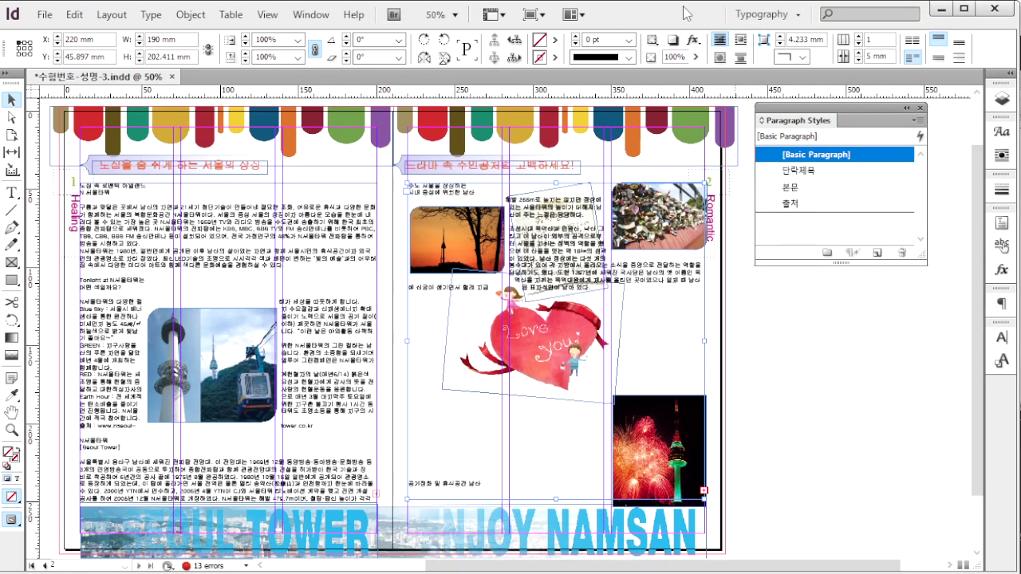
# Apply the 본문 paragraph style to all body text in the left page's text frame and divide the frame into 3 columns
pyautogui.click(12, 194)
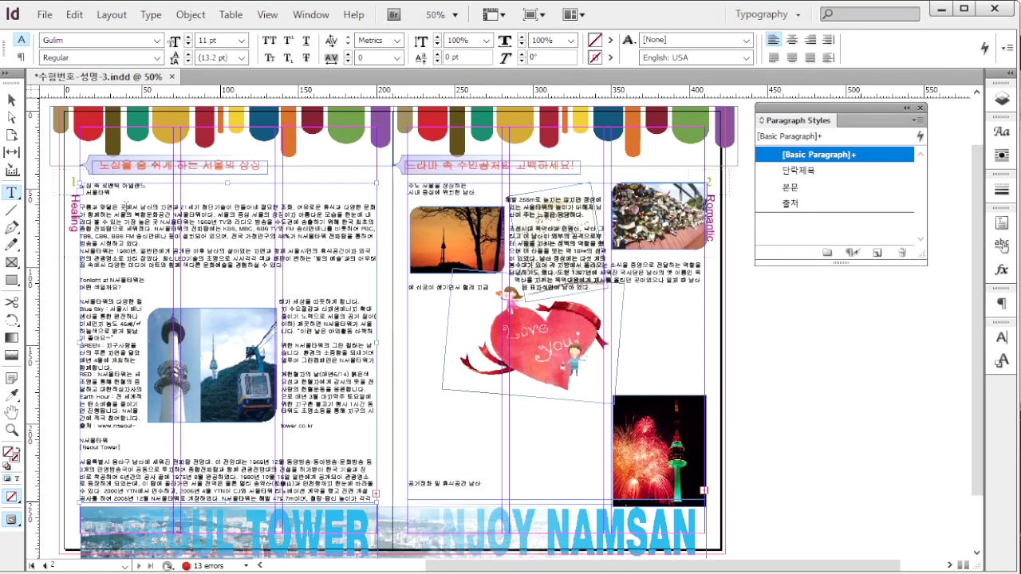
pyautogui.click(128, 208)
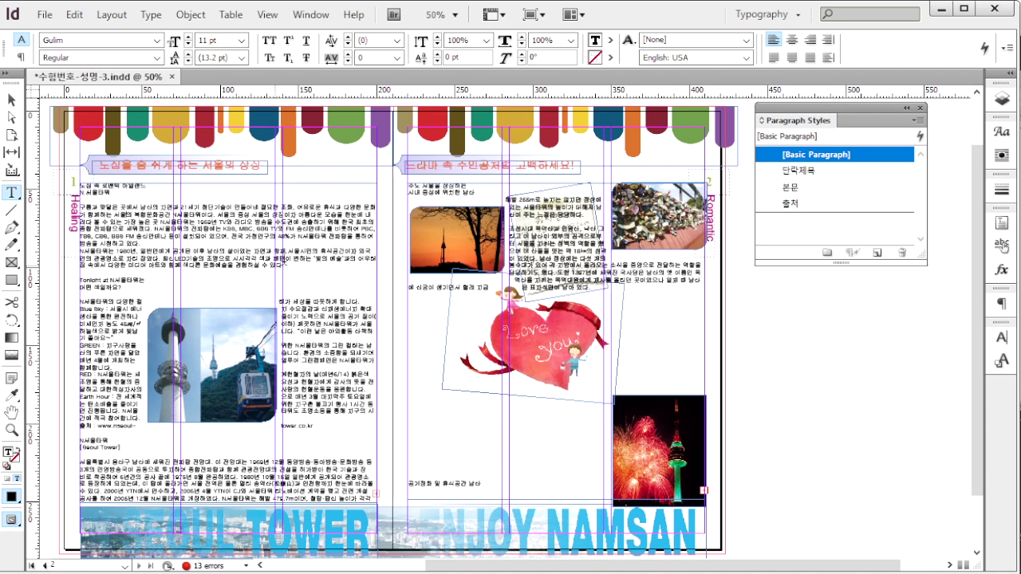
pyautogui.hotkey('alt', 'Tab')
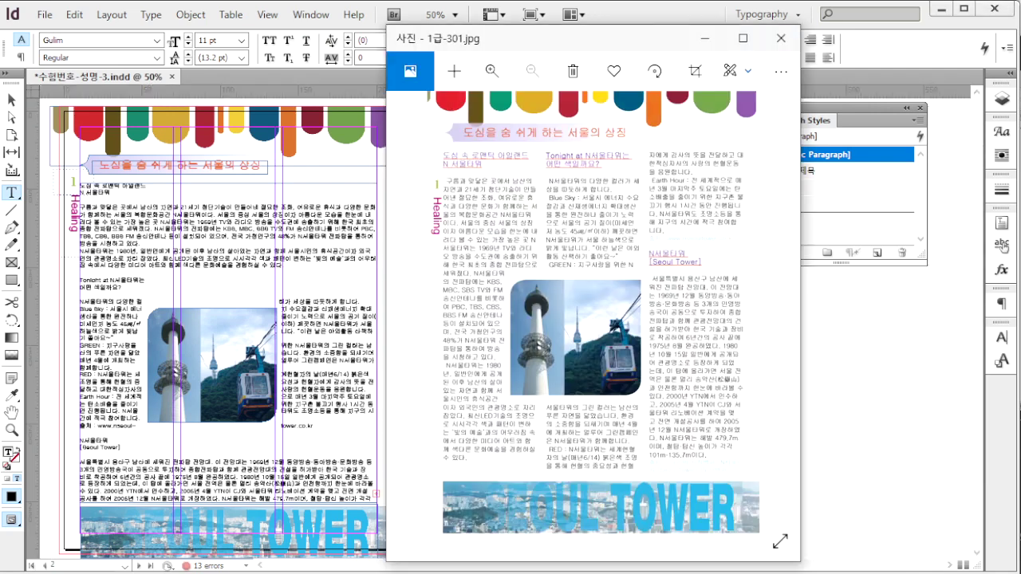
pyautogui.click(375, 234)
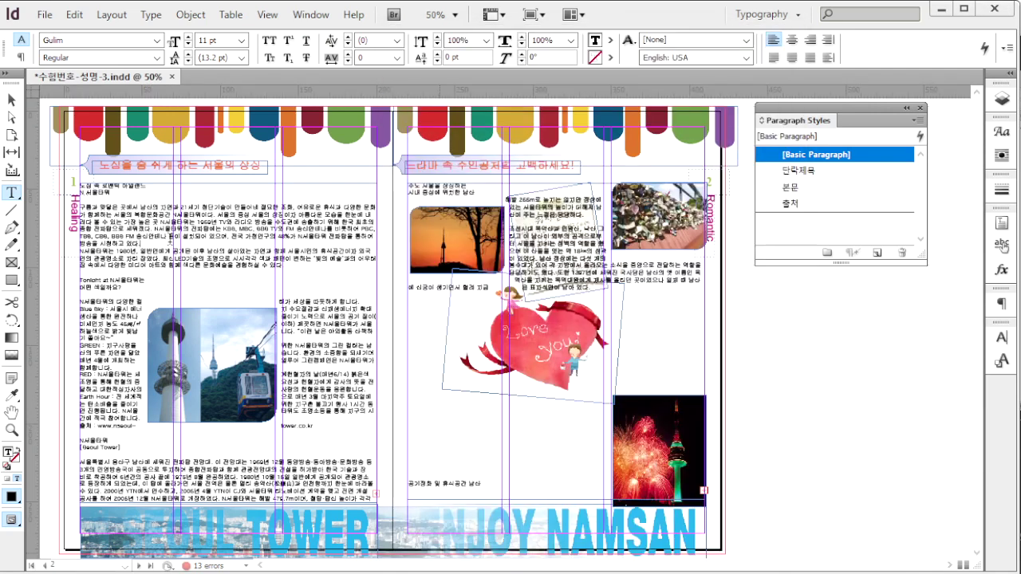
pyautogui.click(12, 99)
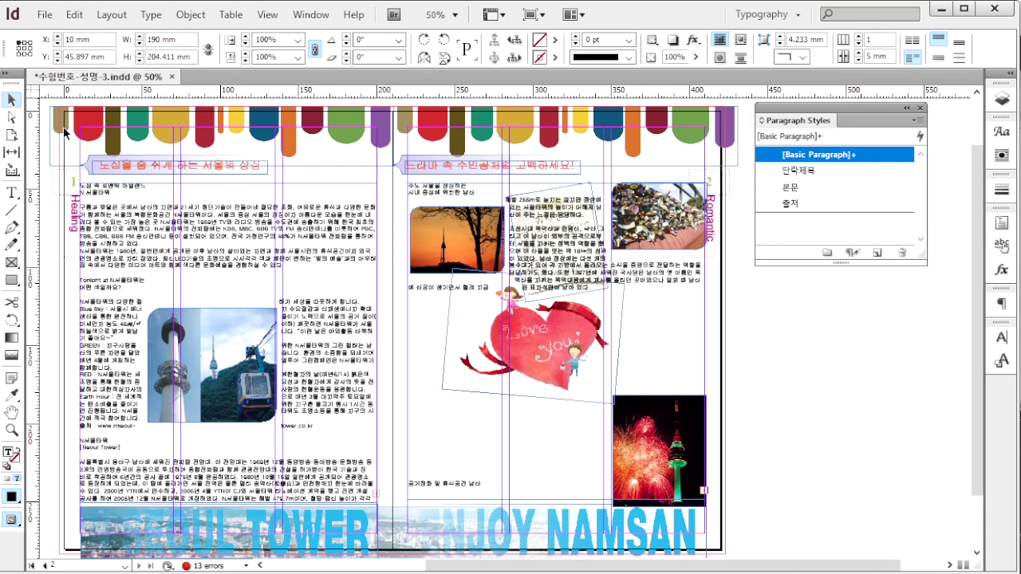
pyautogui.click(826, 188)
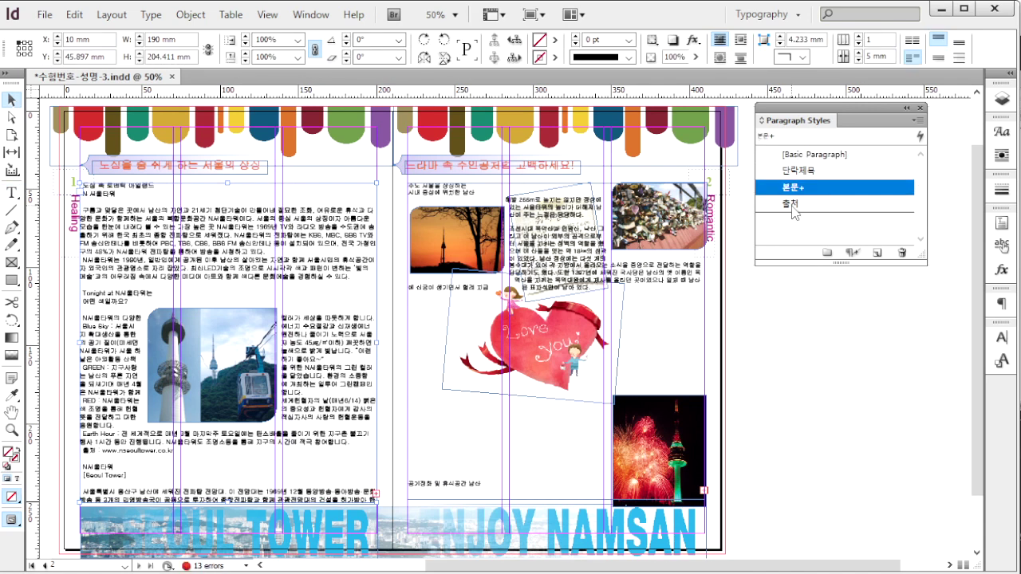
pyautogui.click(859, 41)
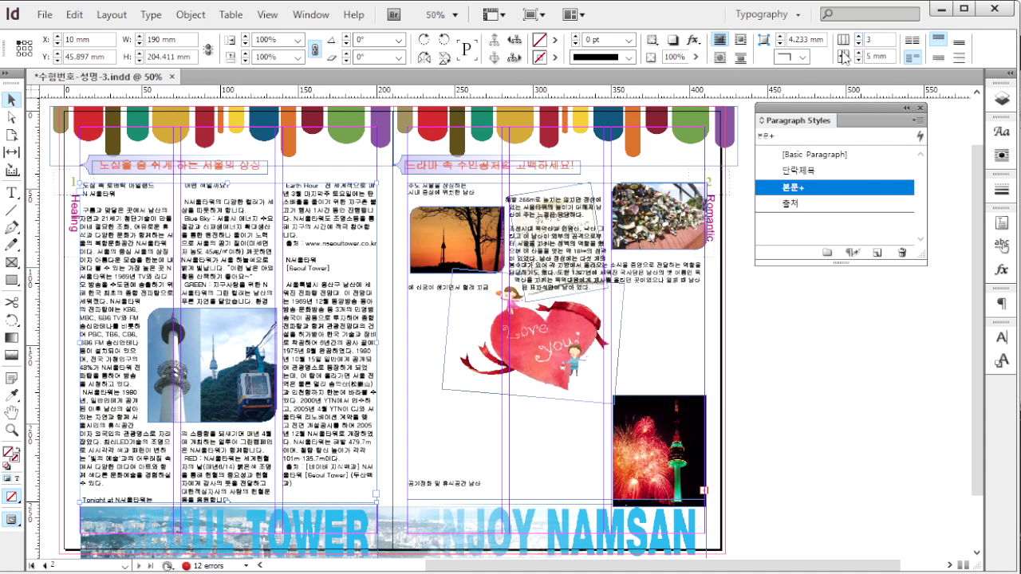
# Apply the 본문 paragraph style to the right page's text frame and divide it into 3 columns
pyautogui.click(499, 204)
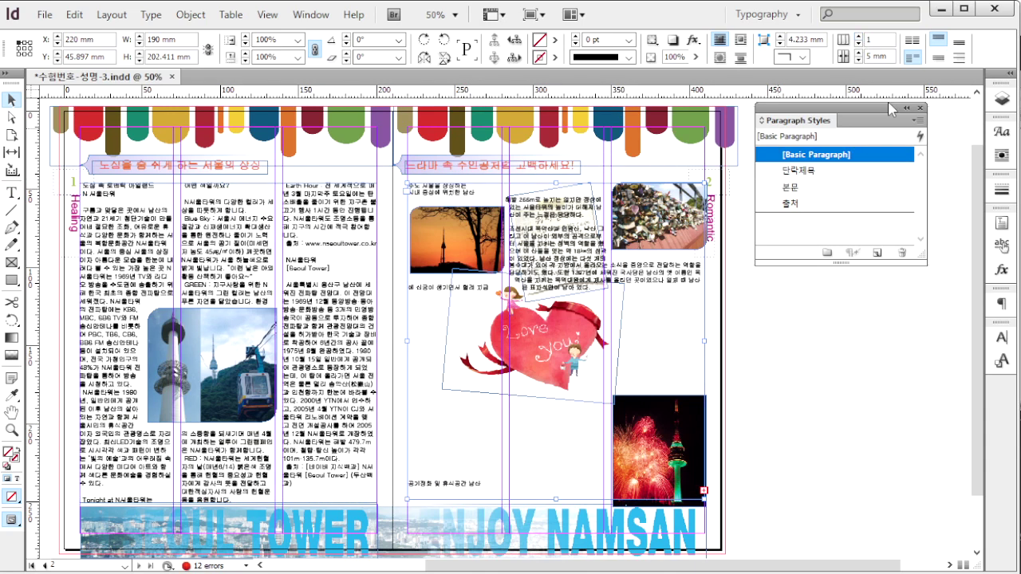
pyautogui.click(830, 192)
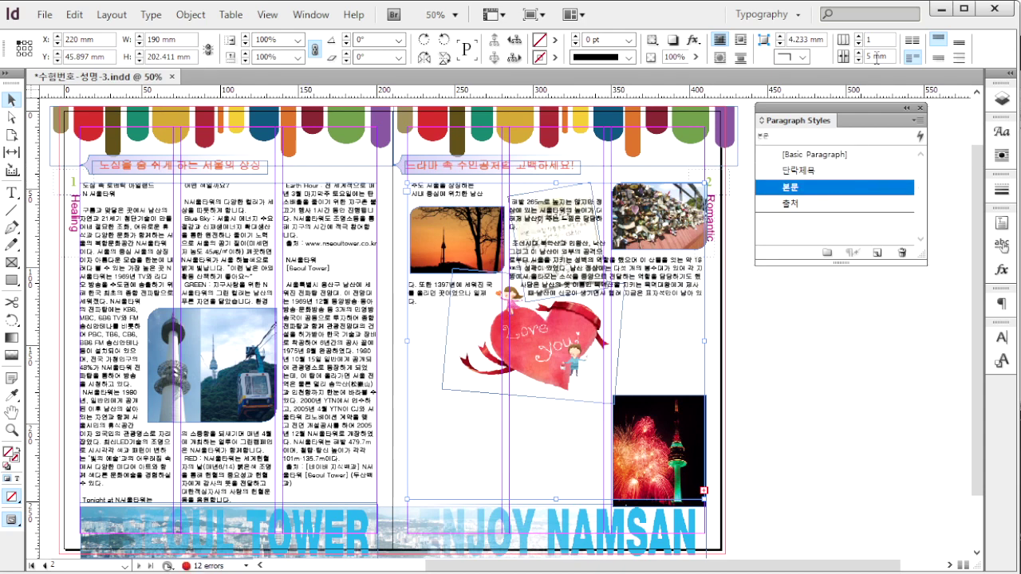
pyautogui.click(858, 41)
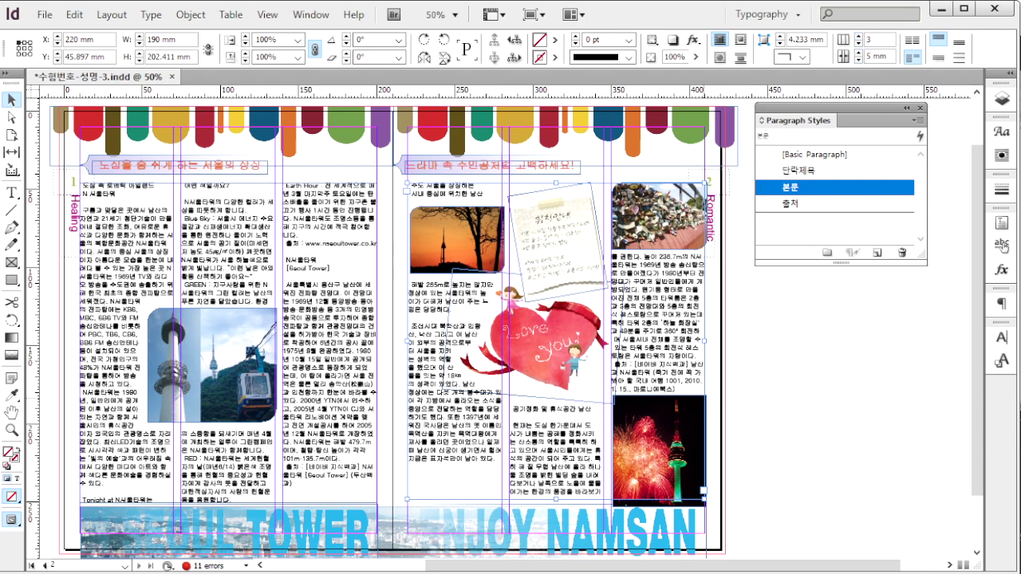
# Following the reference image, apply the 단락제목 paragraph style to the left page's opening two-line heading and the Tonight at N서울타워는 어떤 색일까요? heading
pyautogui.hotkey('alt', 'Tab')
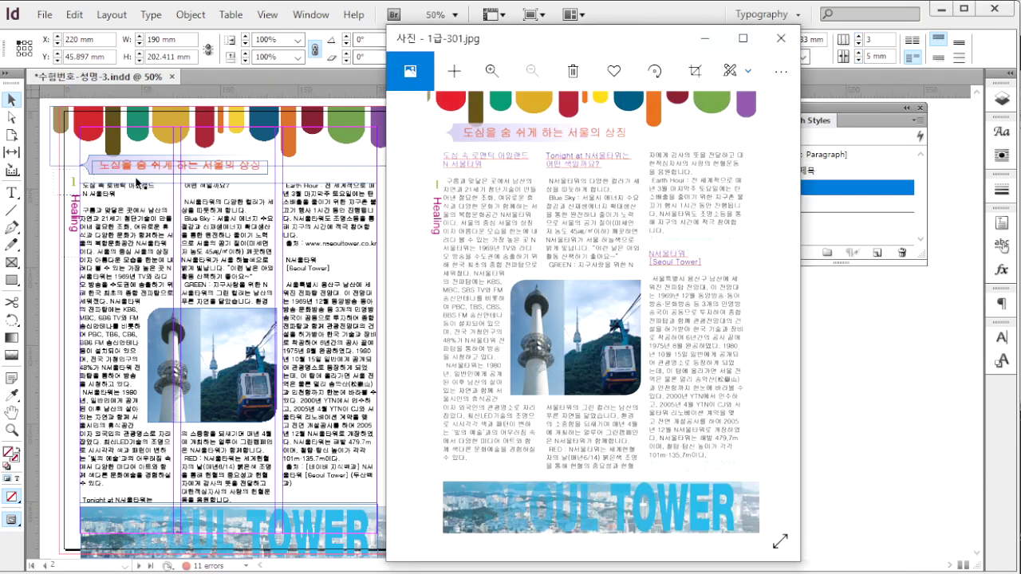
pyautogui.doubleClick(126, 192)
pyautogui.moveTo(128, 195); pyautogui.dragTo(79, 186)
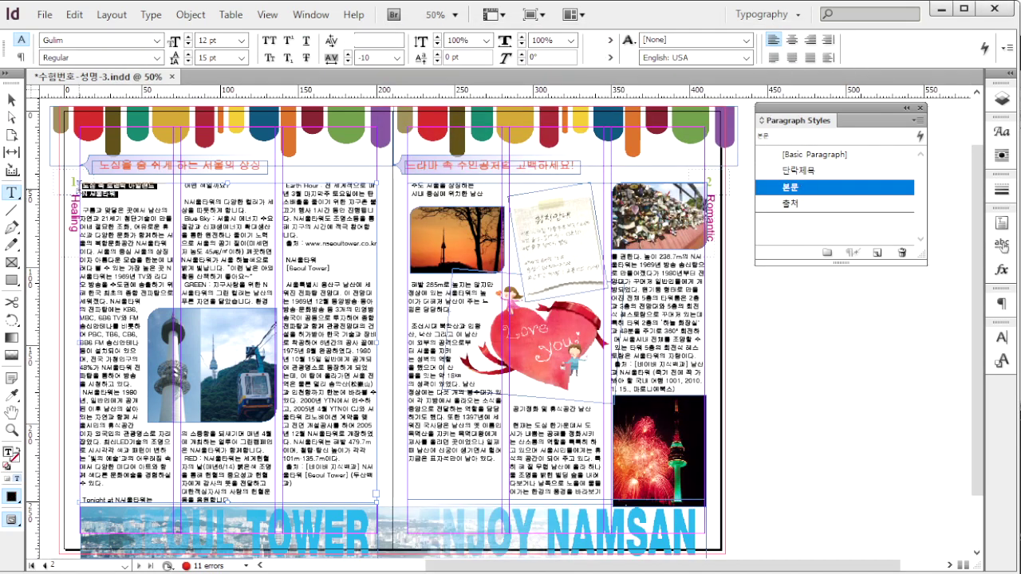
pyautogui.click(827, 171)
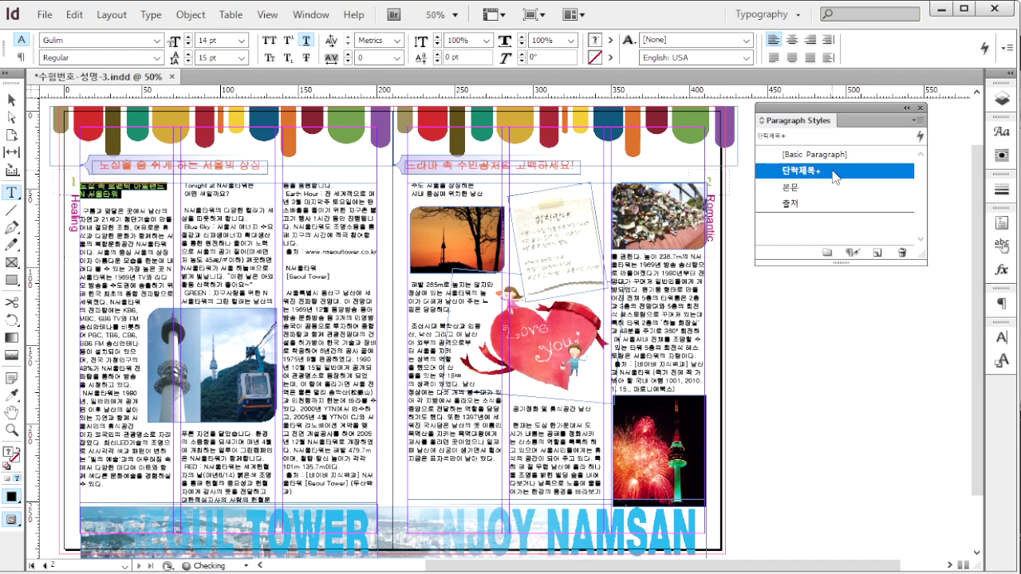
pyautogui.hotkey('alt', 'Tab')
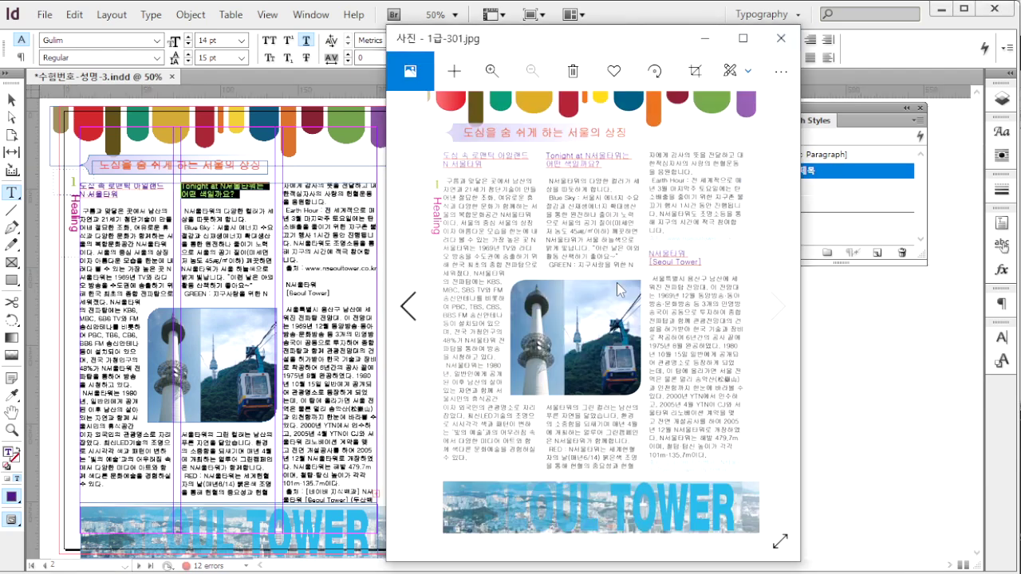
pyautogui.hotkey('alt', 'Tab')
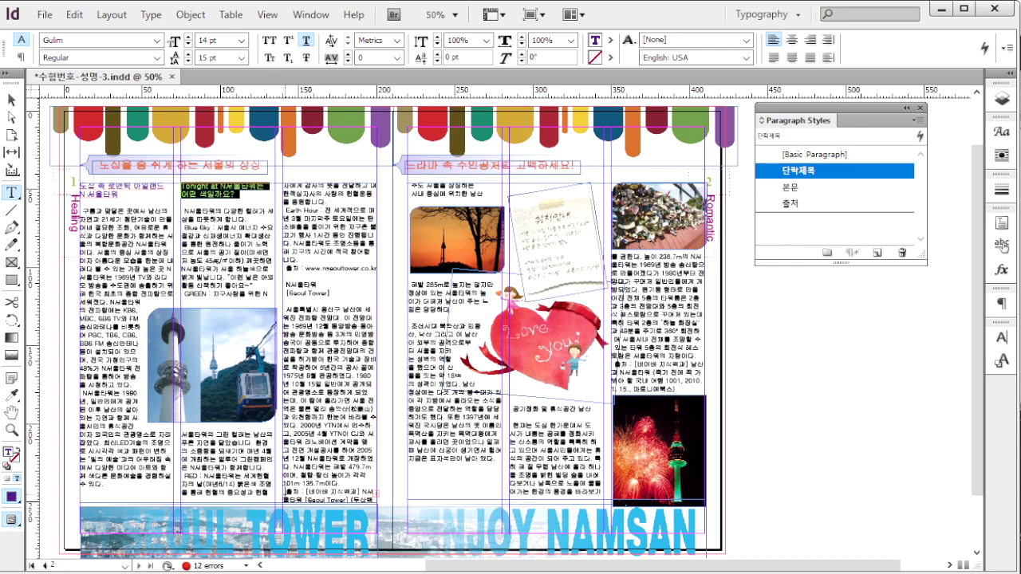
# Apply the 출처 paragraph style to both source citations in the left page's third column and compare with the reference image
pyautogui.moveTo(285, 491); pyautogui.dragTo(383, 500)
pyautogui.click(849, 205)
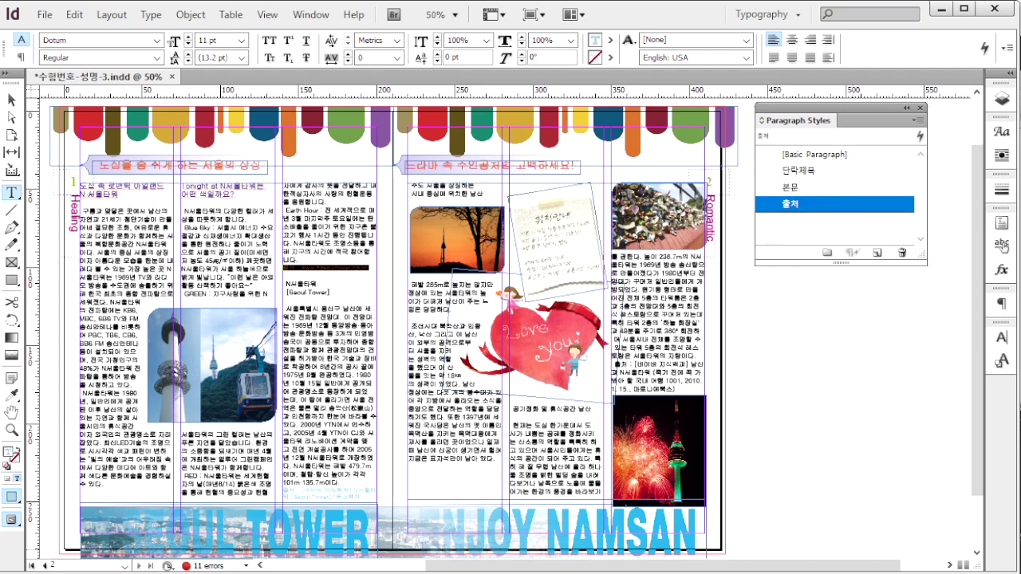
pyautogui.hotkey('alt', 'Tab')
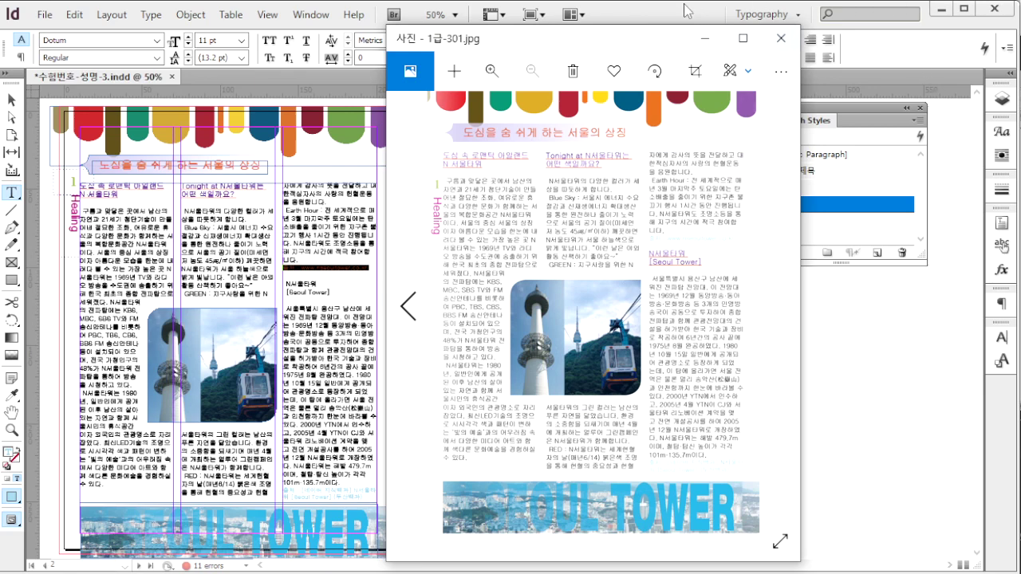
pyautogui.hotkey('alt', 'Tab')
# Apply the 단락제목 paragraph style to the right page's opening heading, the N서울타워 [Seoul Tower] heading and the 공기정화 및 휴식공간 남산 heading
pyautogui.click(869, 171)
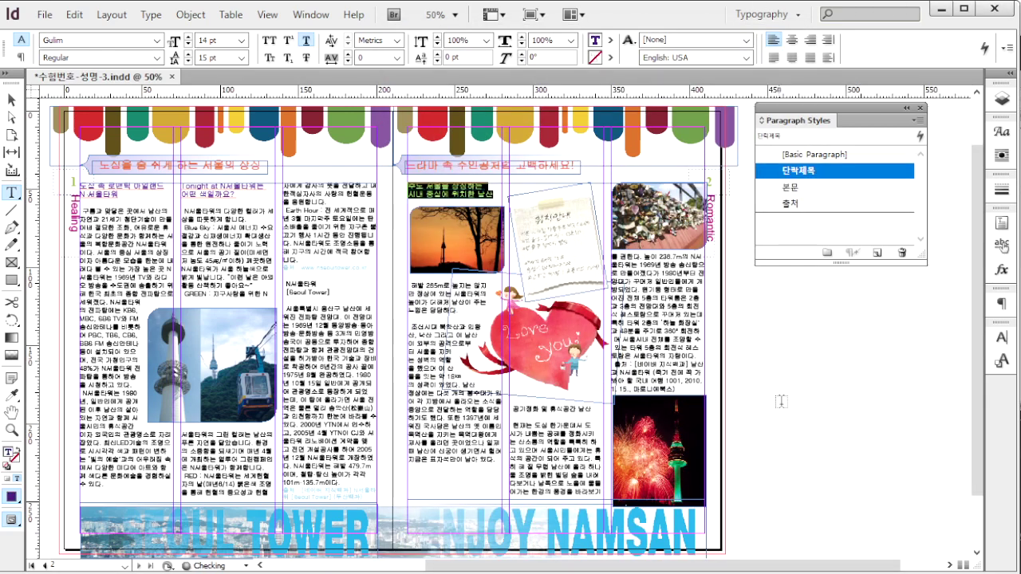
pyautogui.moveTo(337, 296); pyautogui.dragTo(285, 282)
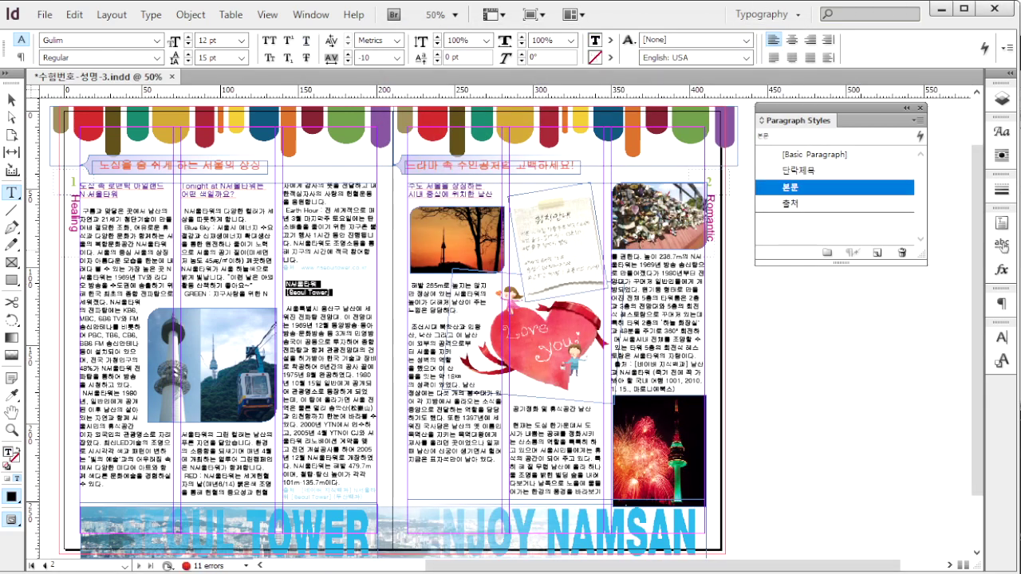
pyautogui.click(822, 170)
pyautogui.hotkey('alt', 'Tab')
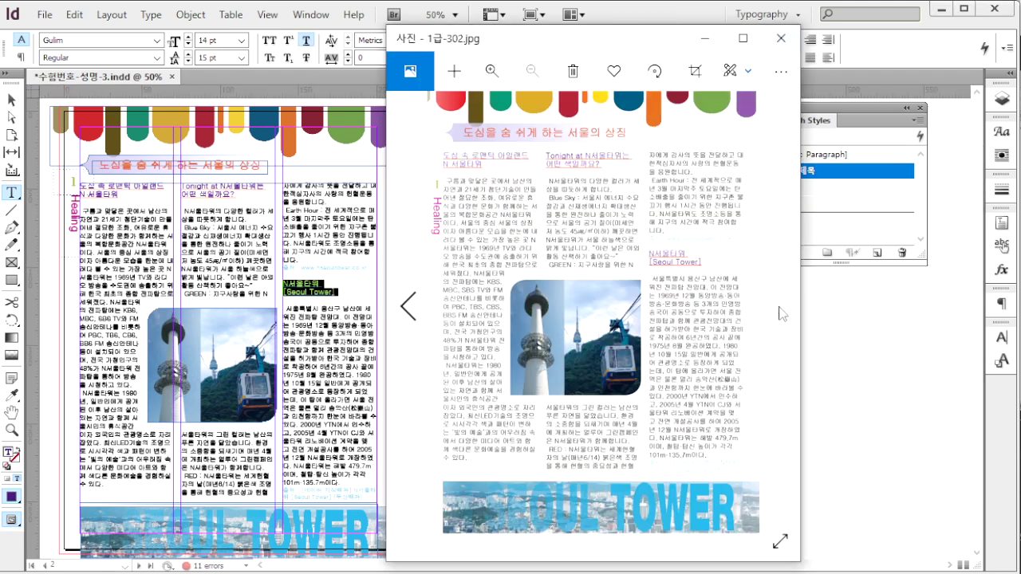
pyautogui.click(782, 313)
pyautogui.hotkey('alt', 'Tab')
pyautogui.hotkey('alt', 'Tab')
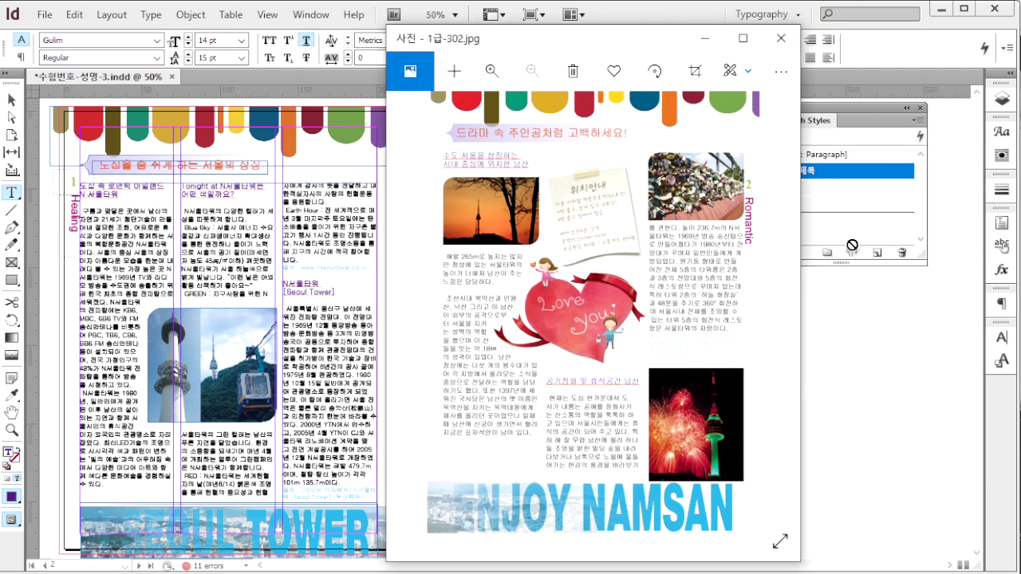
pyautogui.hotkey('alt', 'Tab')
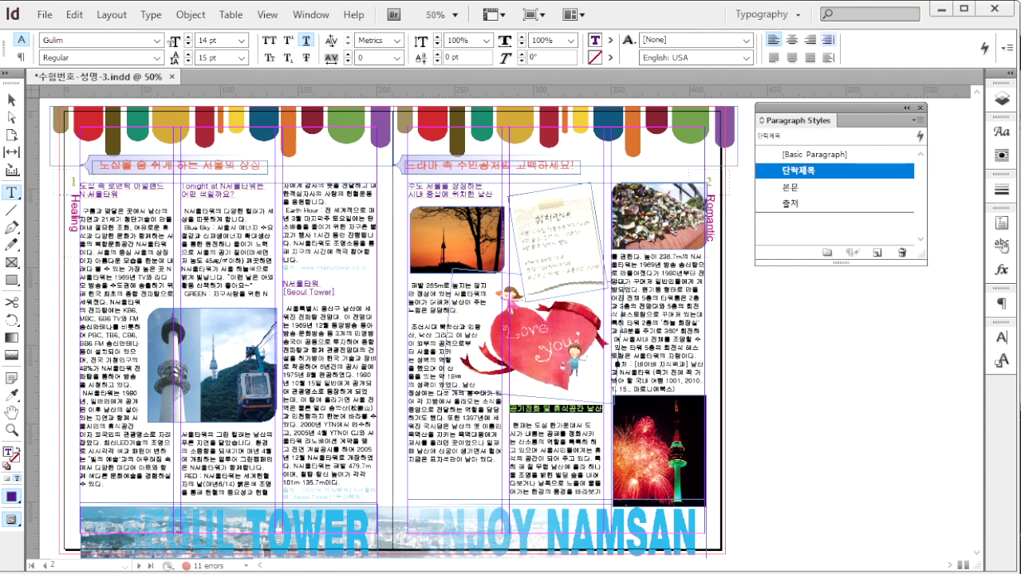
# Apply the 출처 paragraph style to the source citation in the right page's third column, deselect it and compare with the reference image
pyautogui.moveTo(678, 390); pyautogui.dragTo(608, 364)
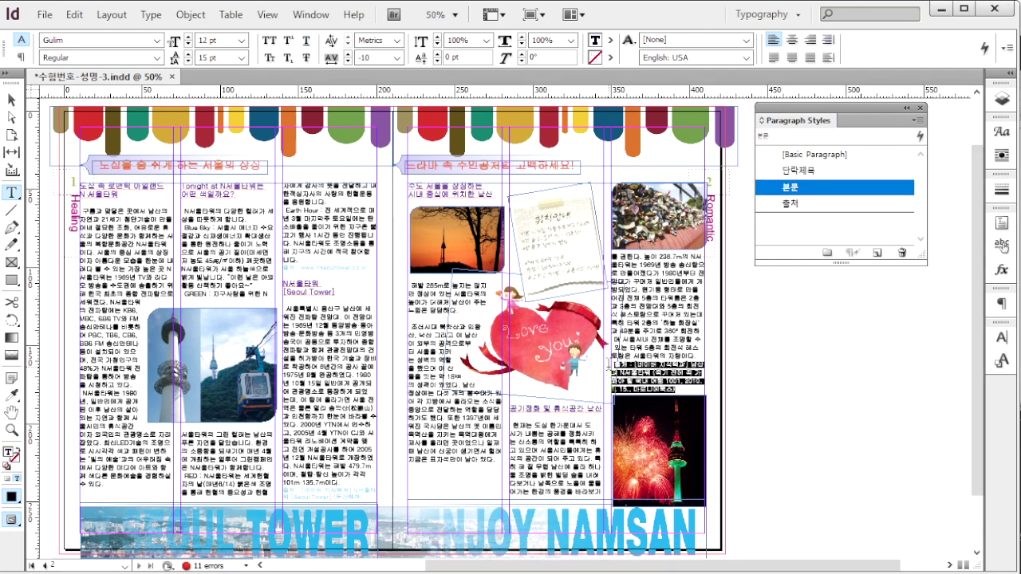
pyautogui.click(813, 205)
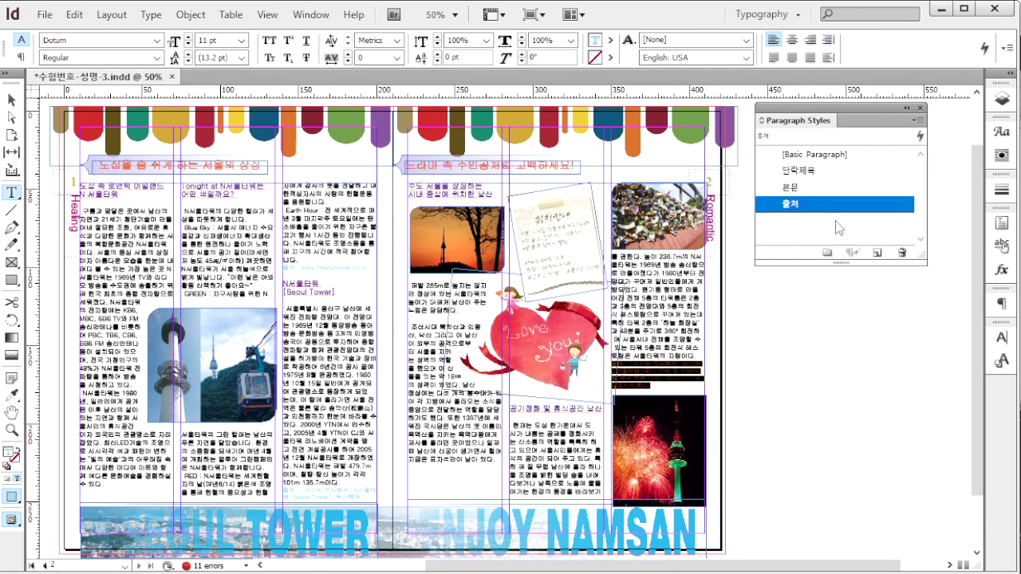
pyautogui.click(839, 361)
pyautogui.hotkey('alt', 'Tab')
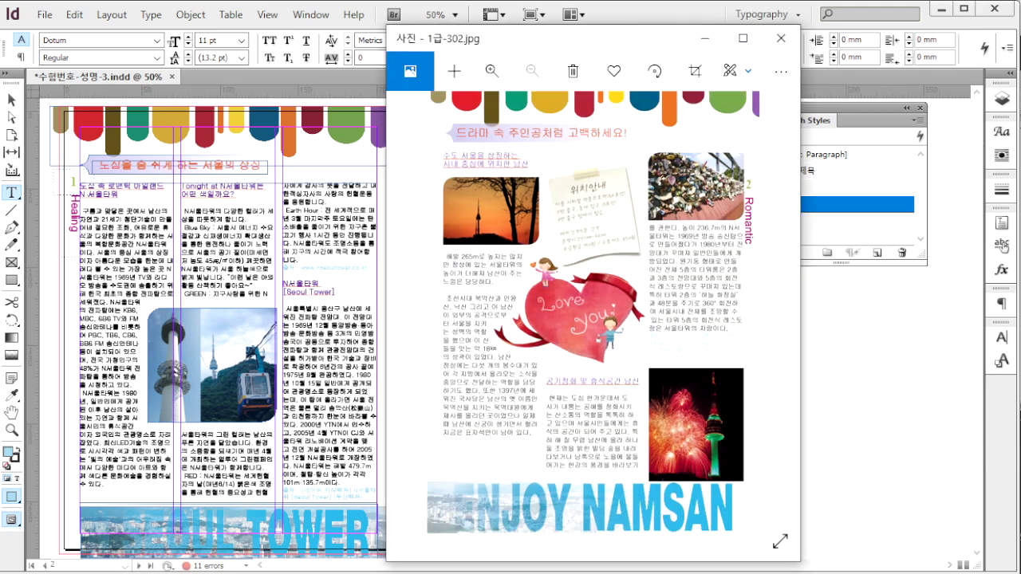
pyautogui.hotkey('alt', 'Tab')
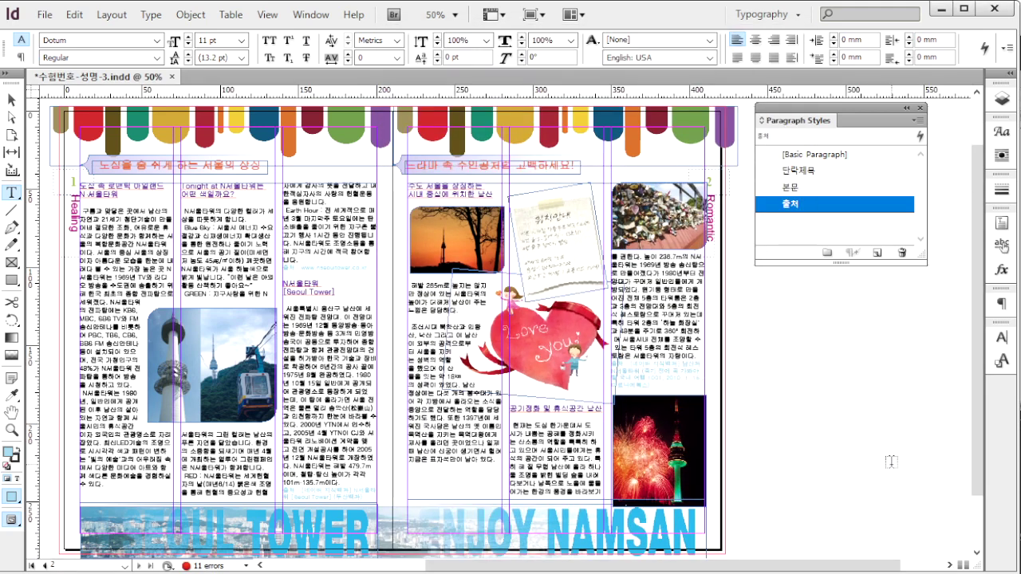